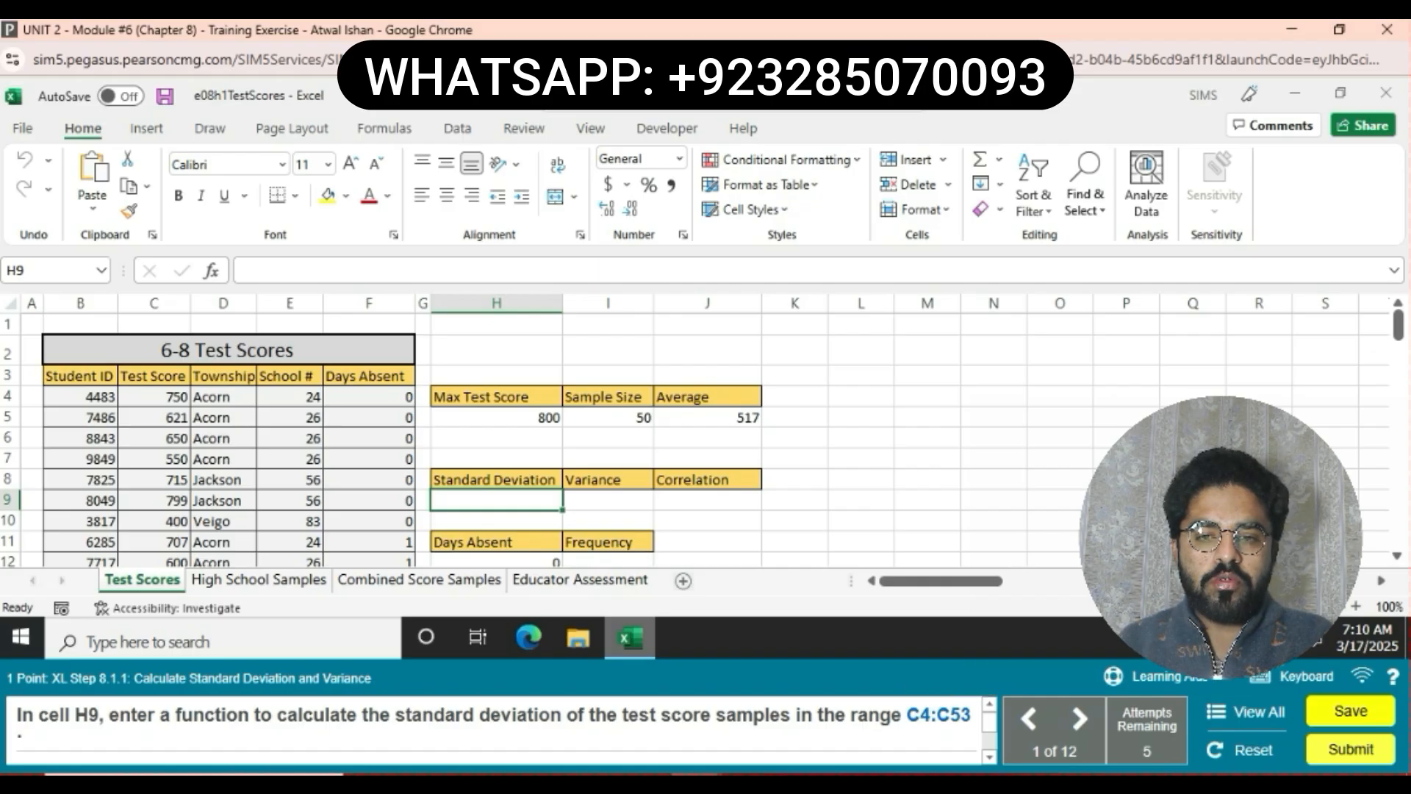
Try to calculate the standard deviation of the test scores in cell H9 with =STDEV(C4:C53).
type("=")
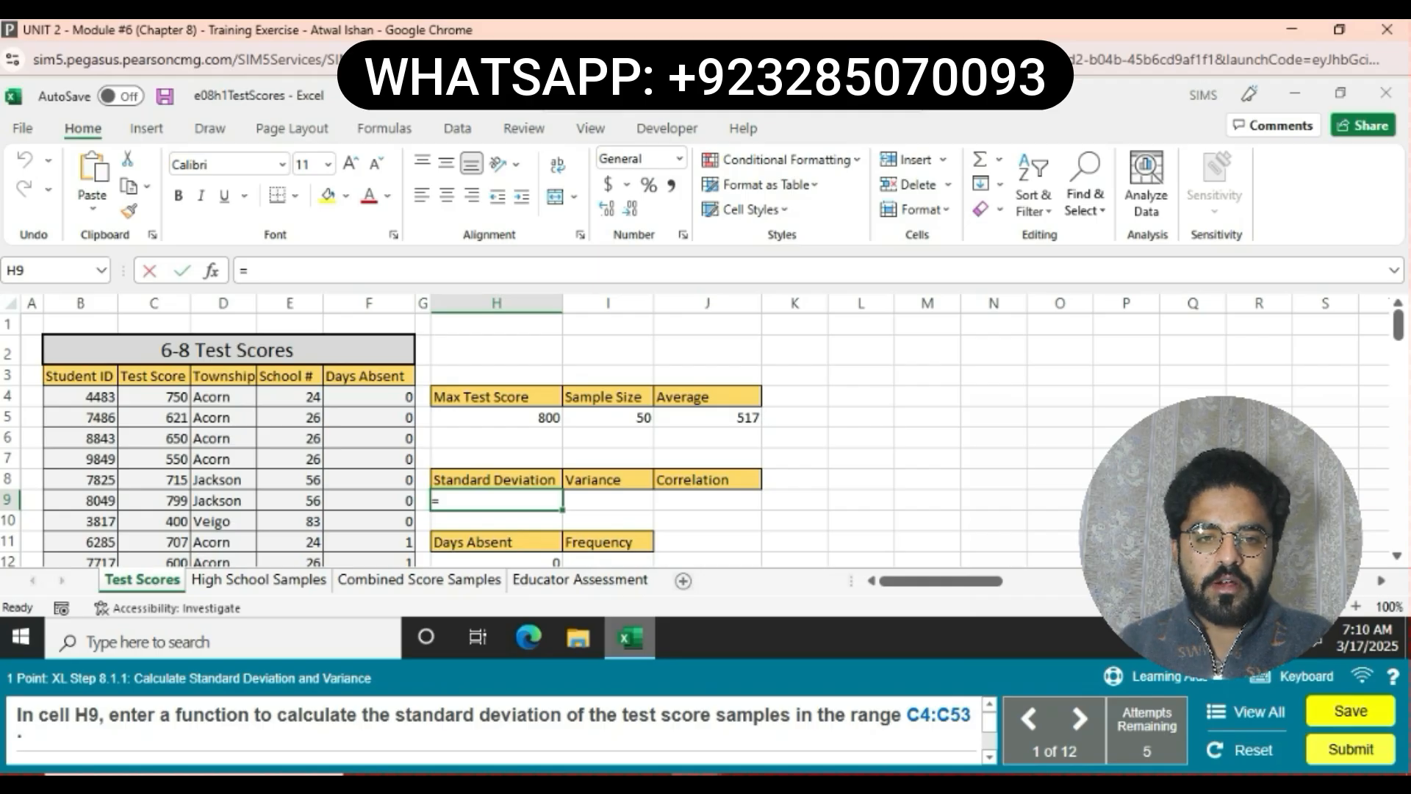
type("ST")
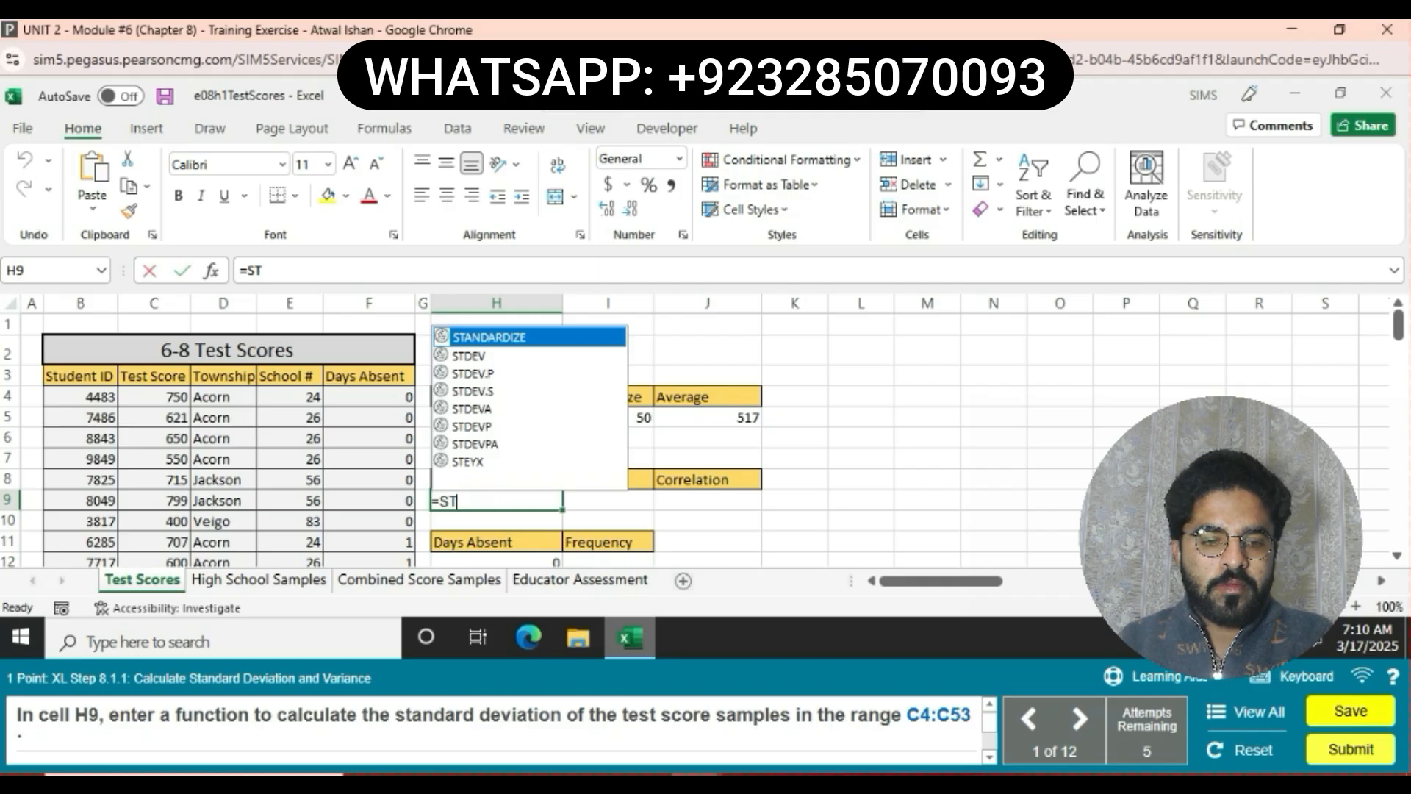
type("DEV(")
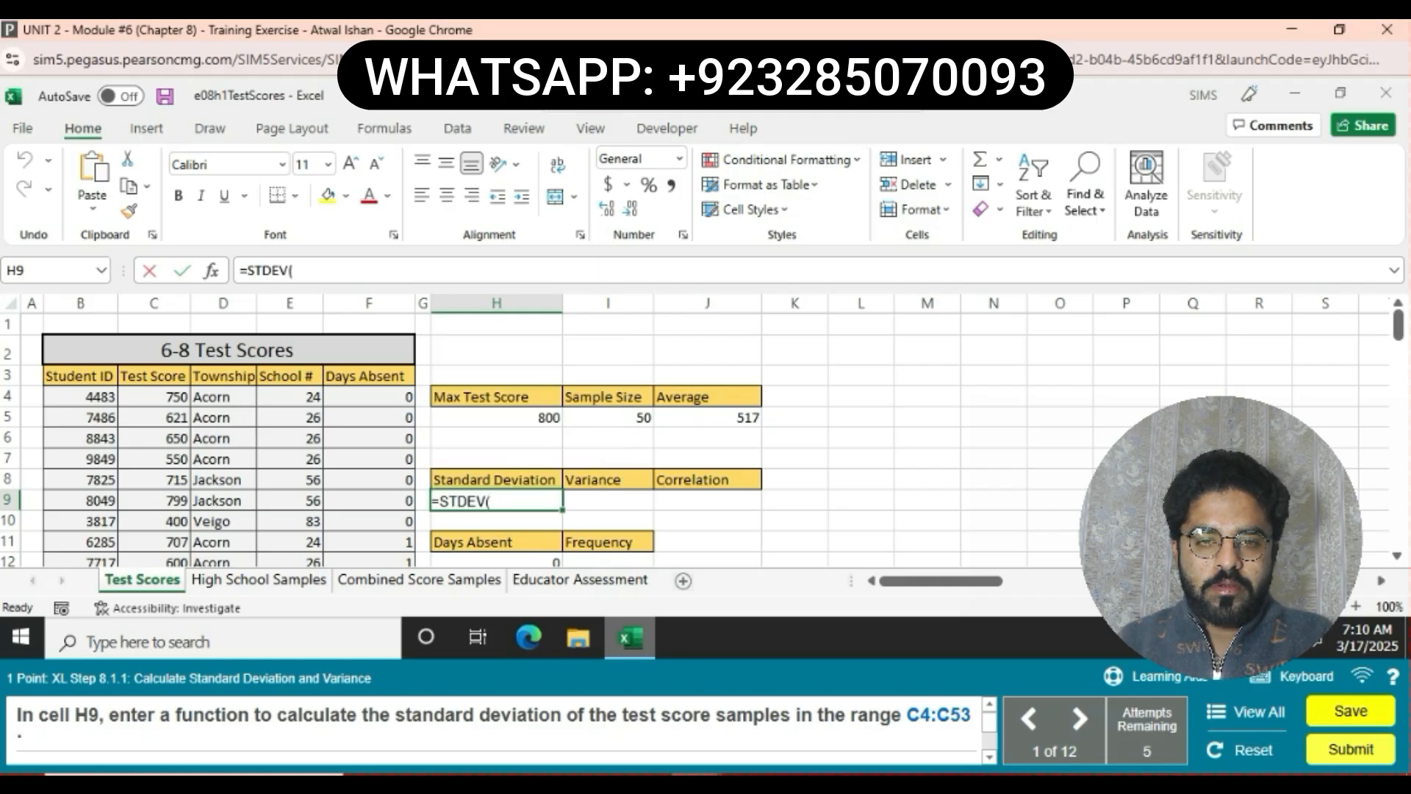
type("C4")
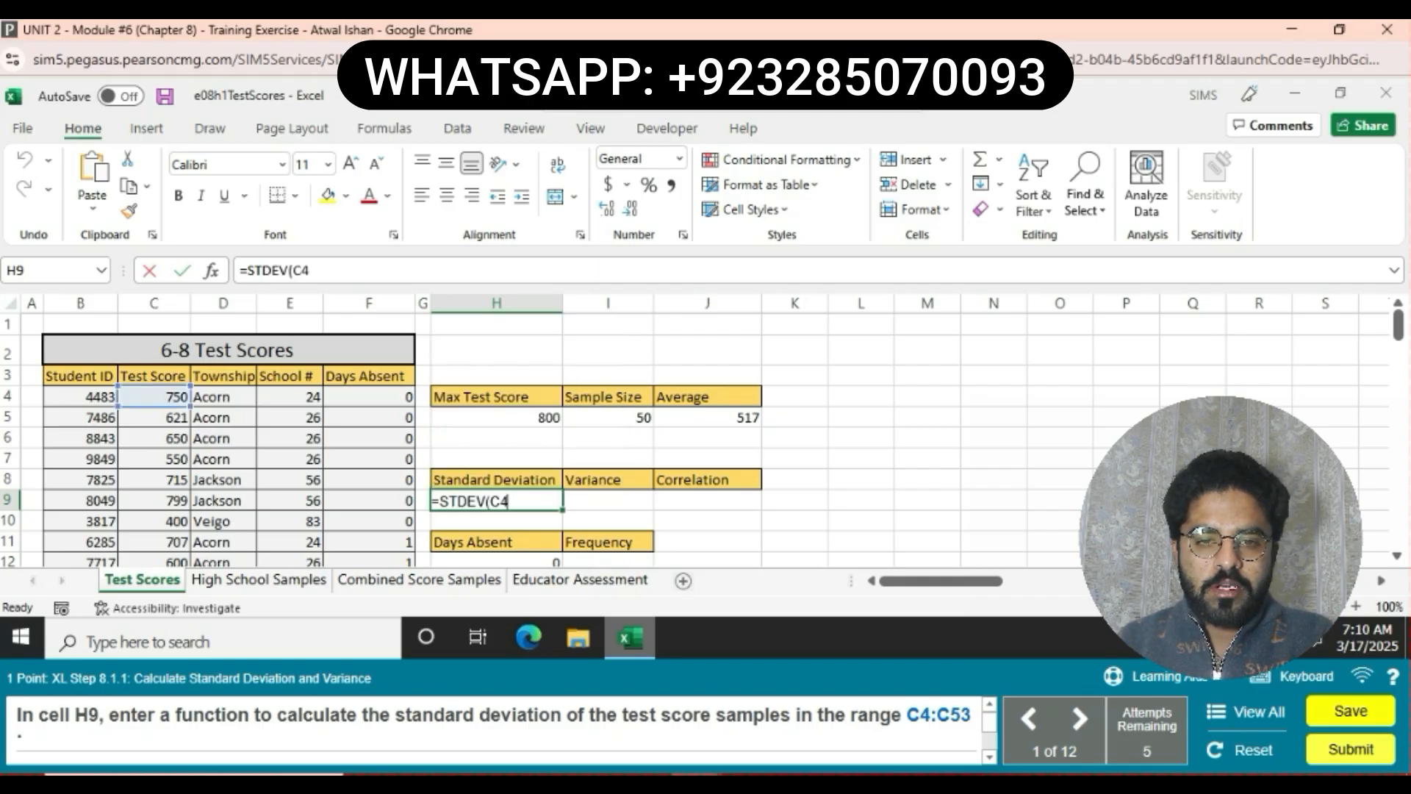
type(":C53)")
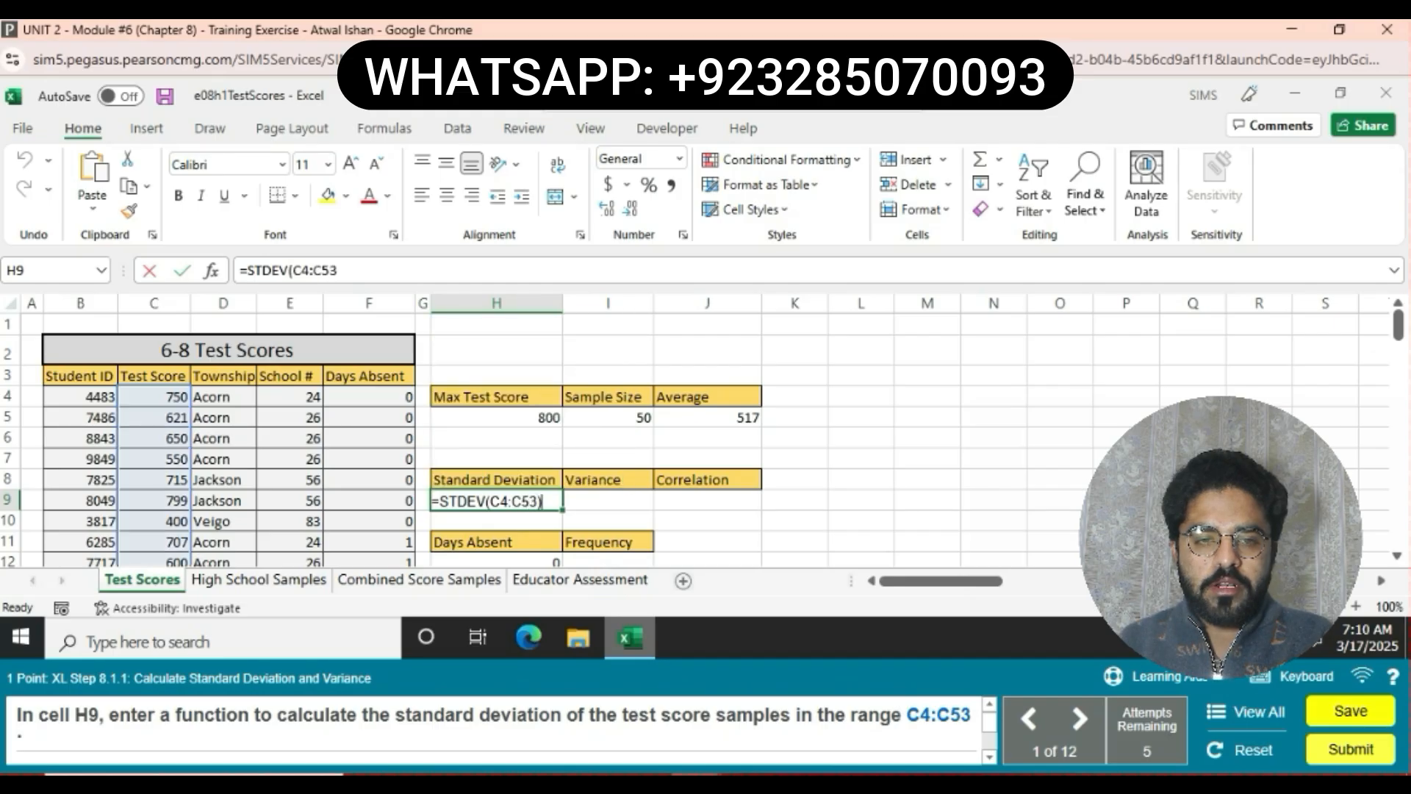
key("Return")
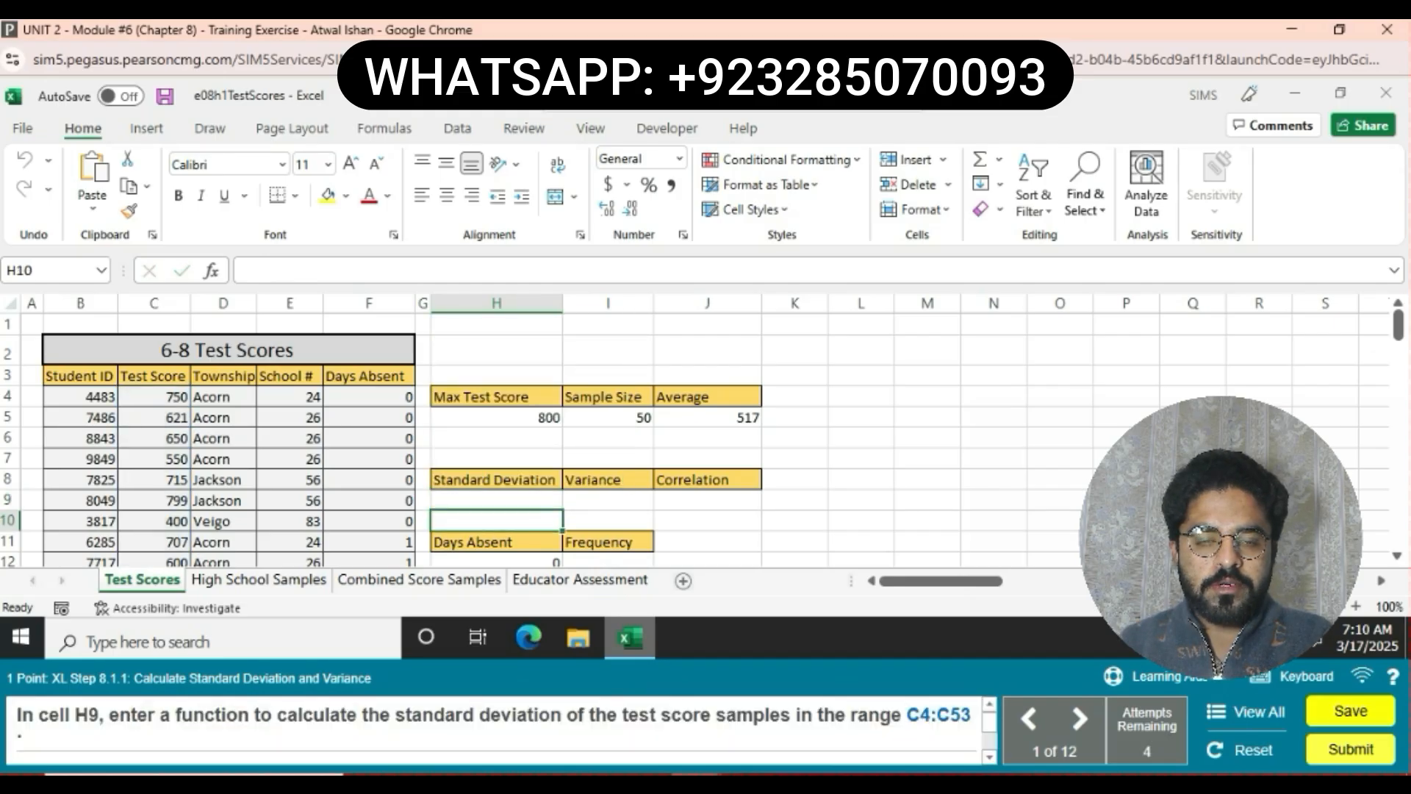
Calculate the sample standard deviation of the test scores in cell H9 with =STDEV.S(C4:C53).
left_click(496, 501)
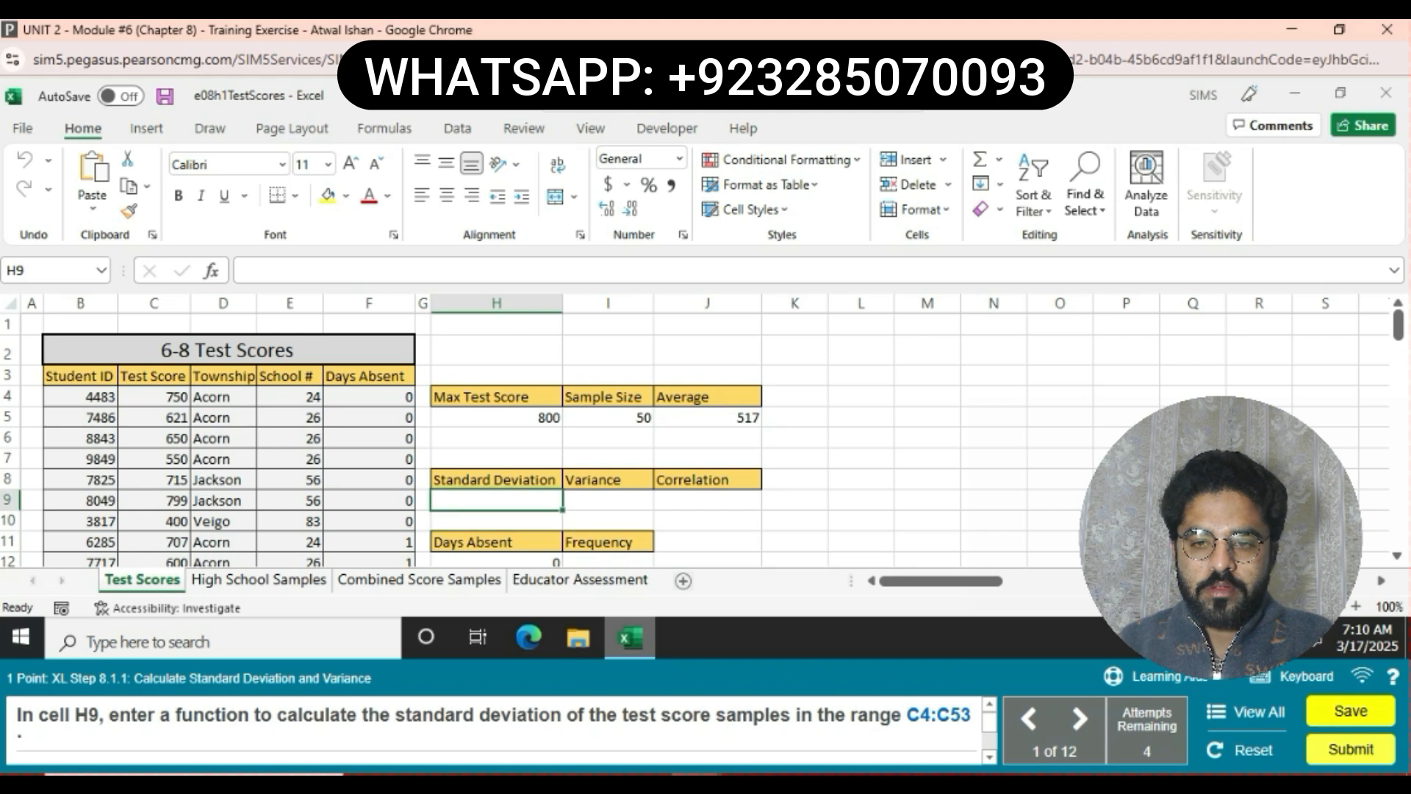
type("=STE")
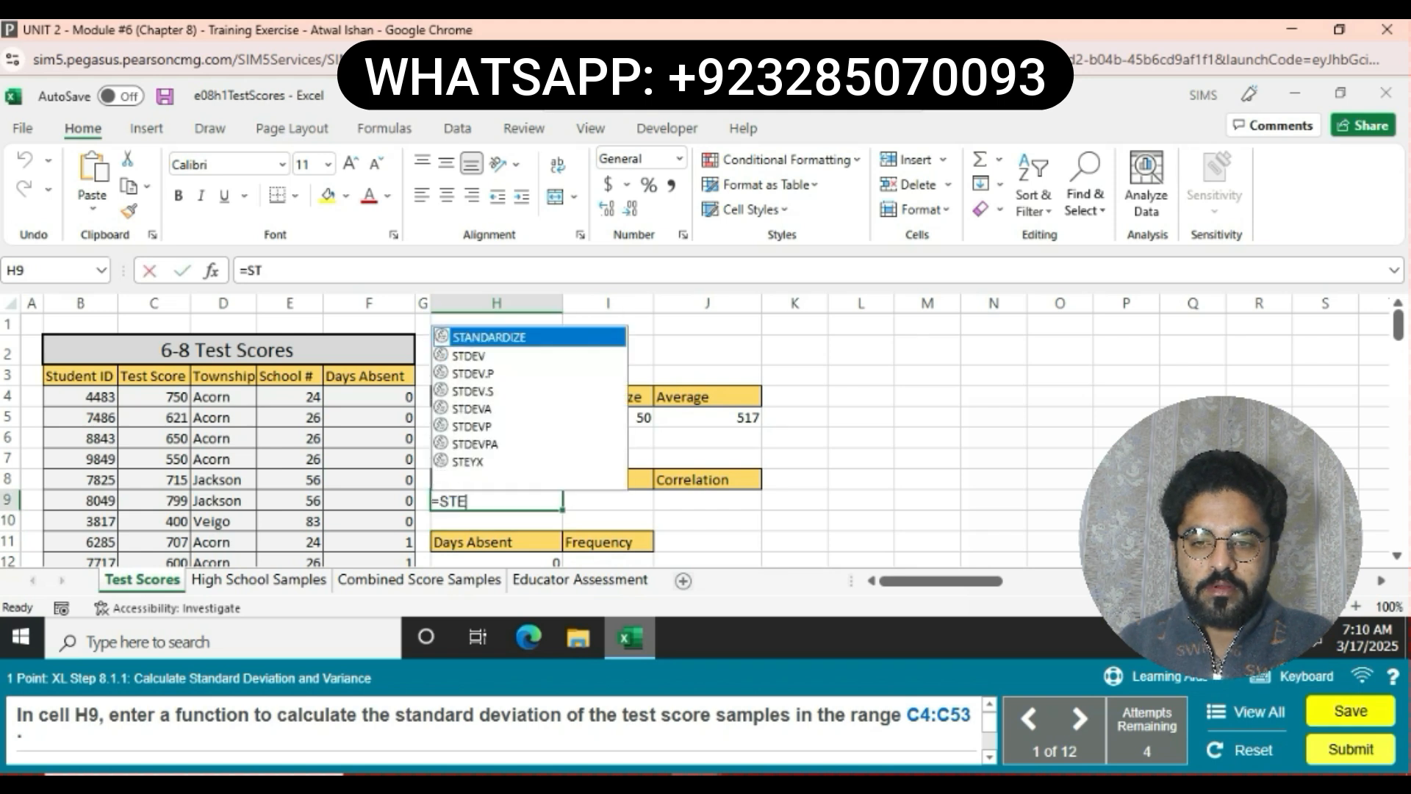
key("BackSpace")
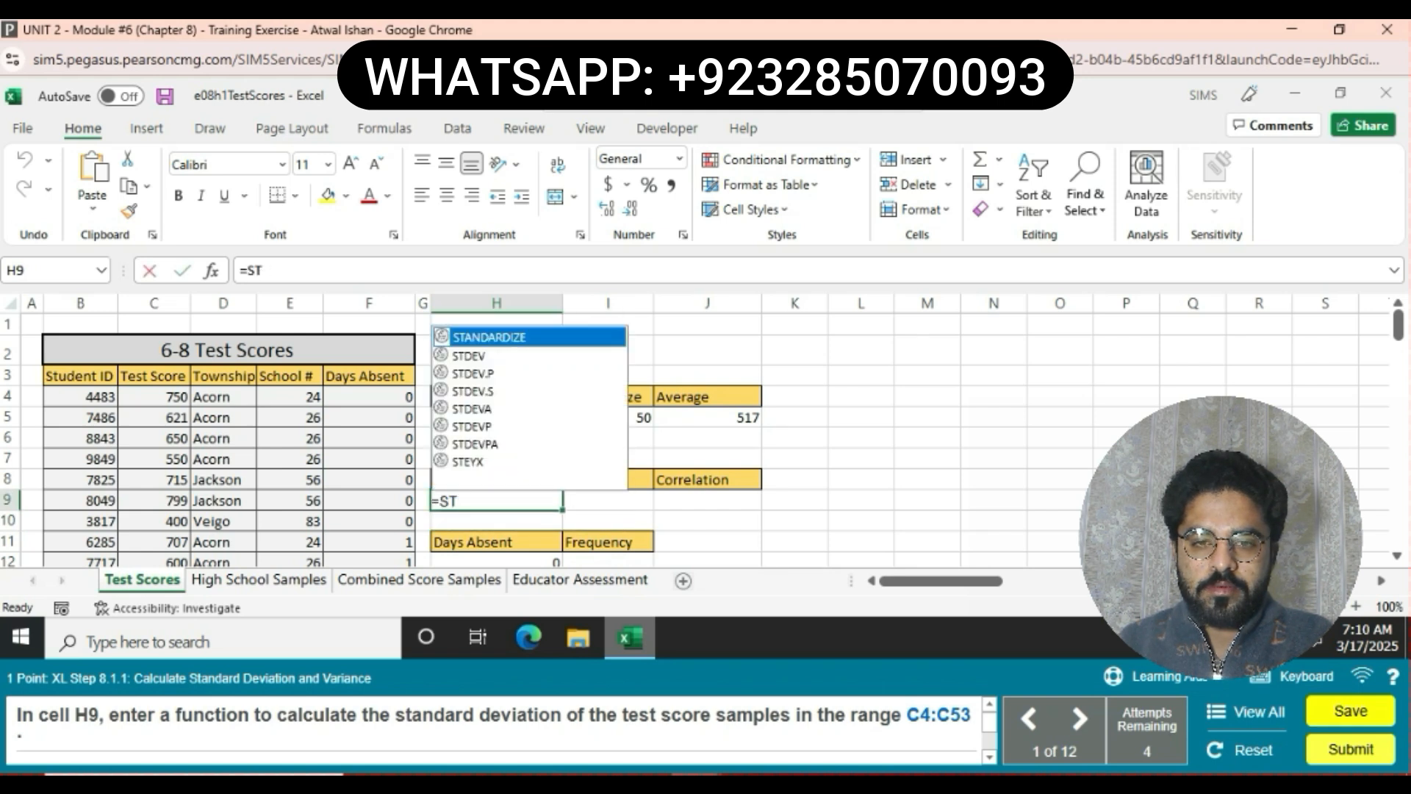
double_click(472, 392)
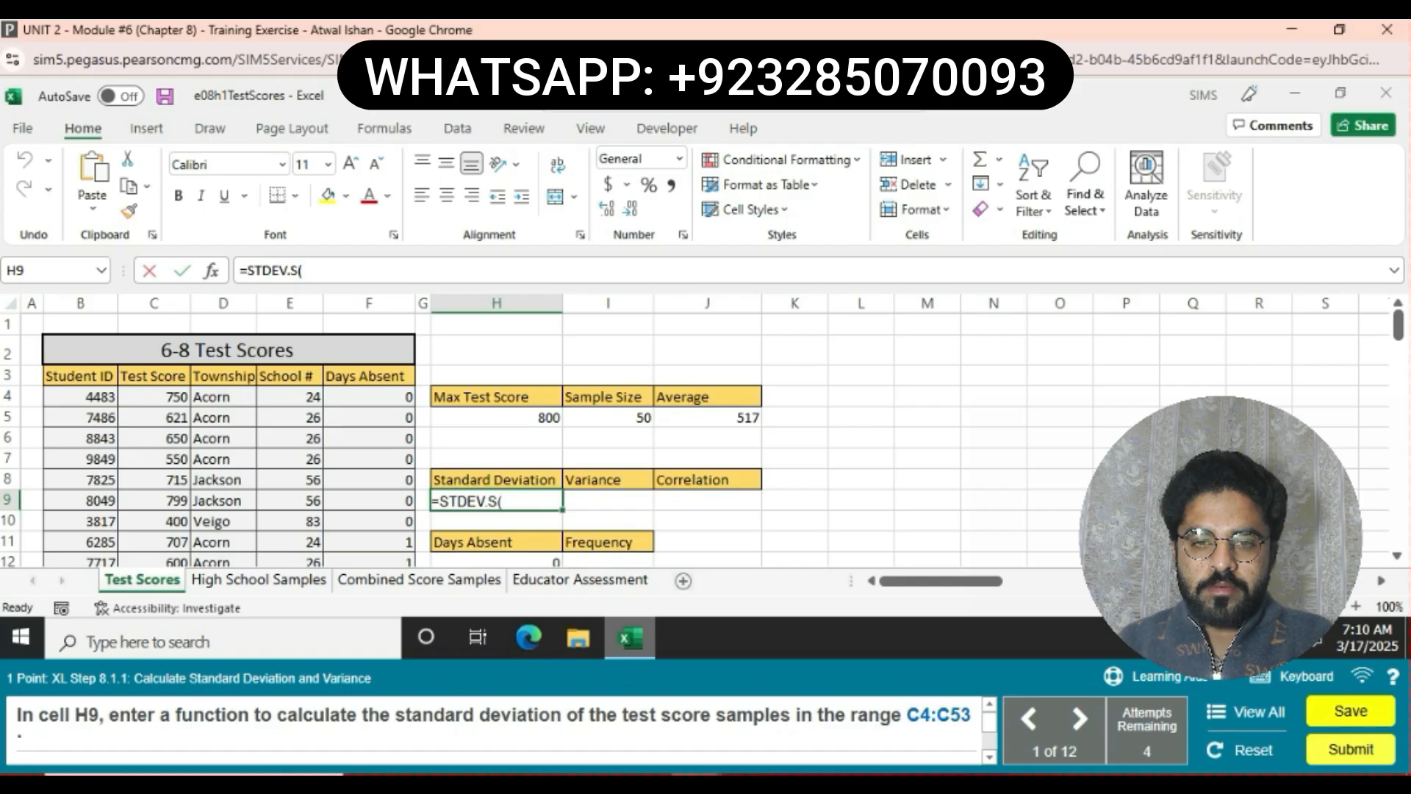
type("C4:")
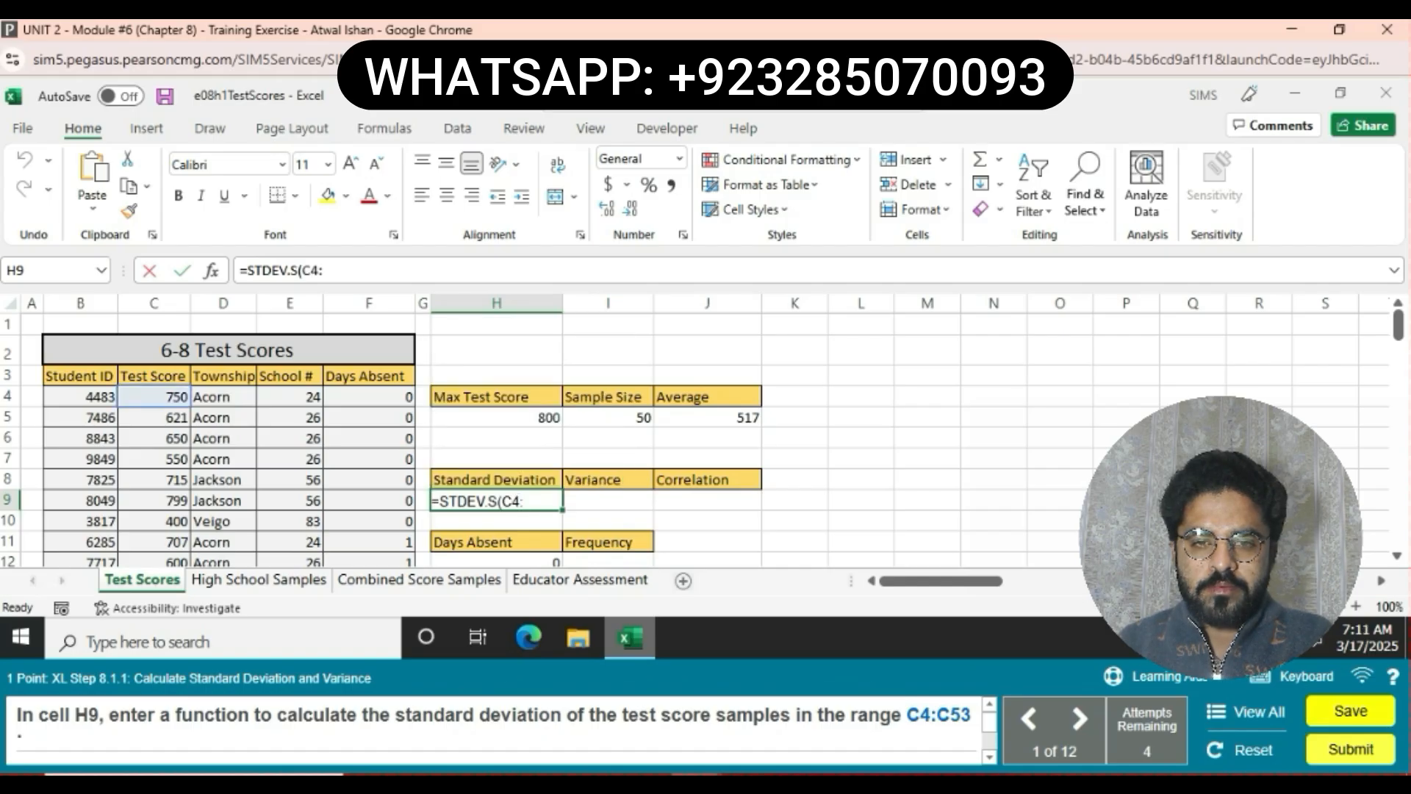
type("C53)")
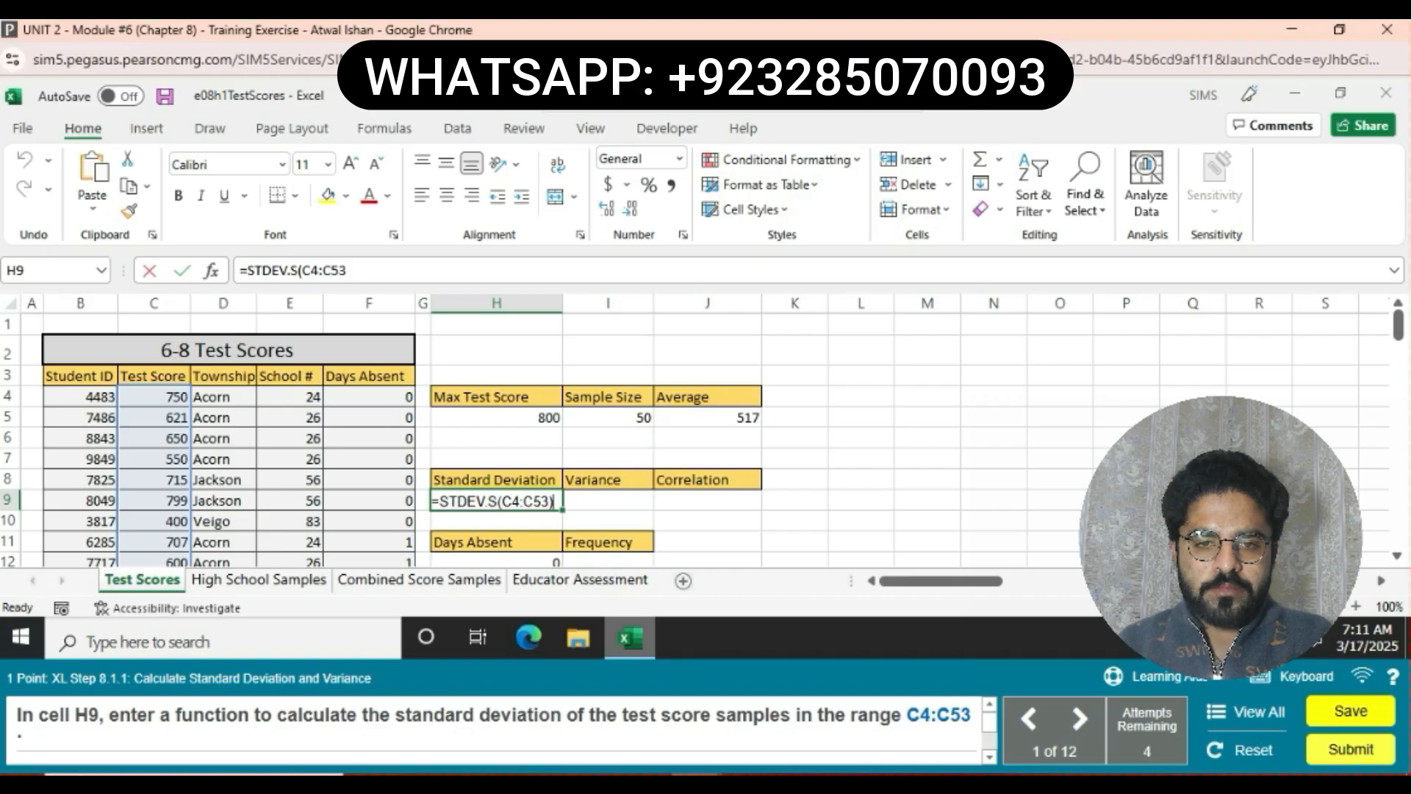
key("Return")
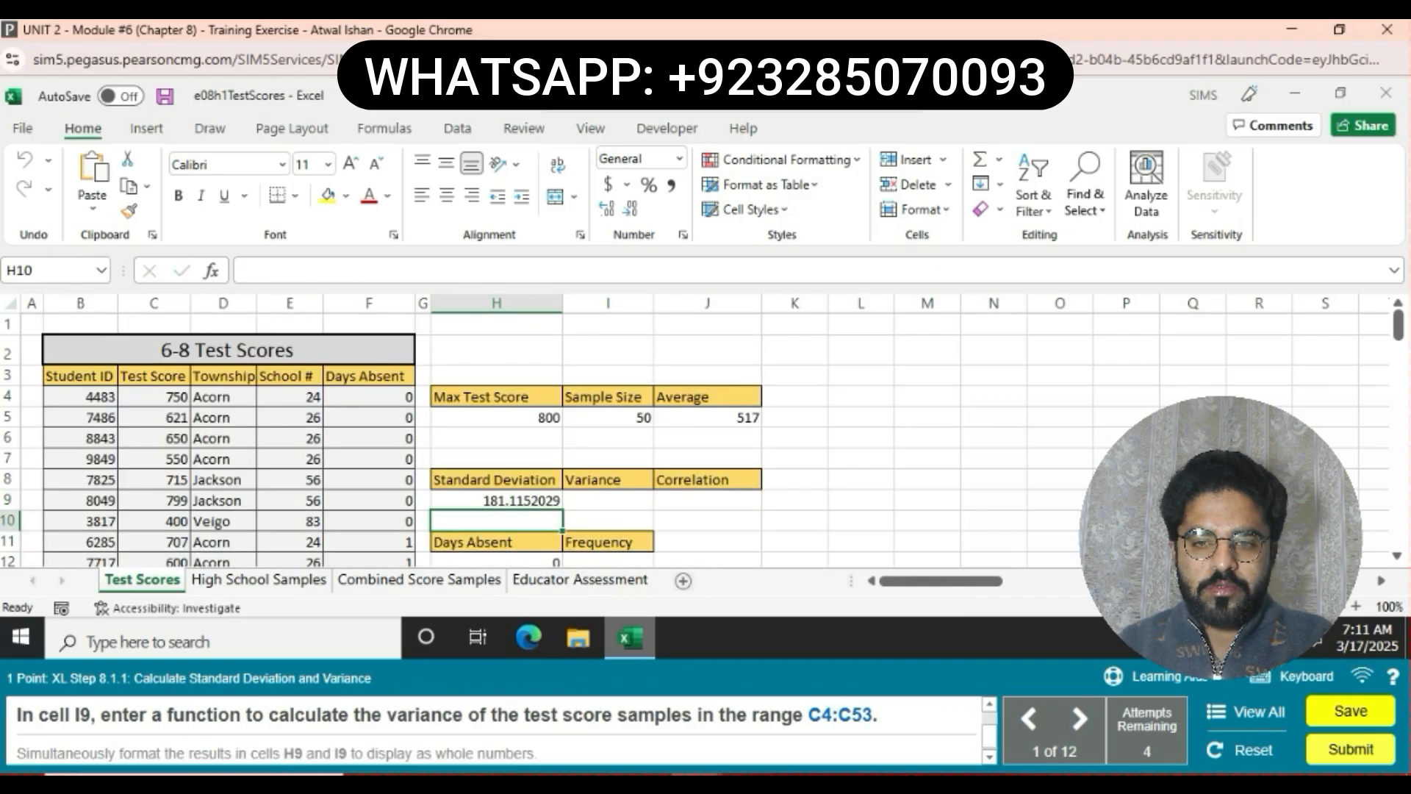
Calculate the sample variance of the test scores in cell I9 with =VAR.S(C4:C53).
left_click(607, 501)
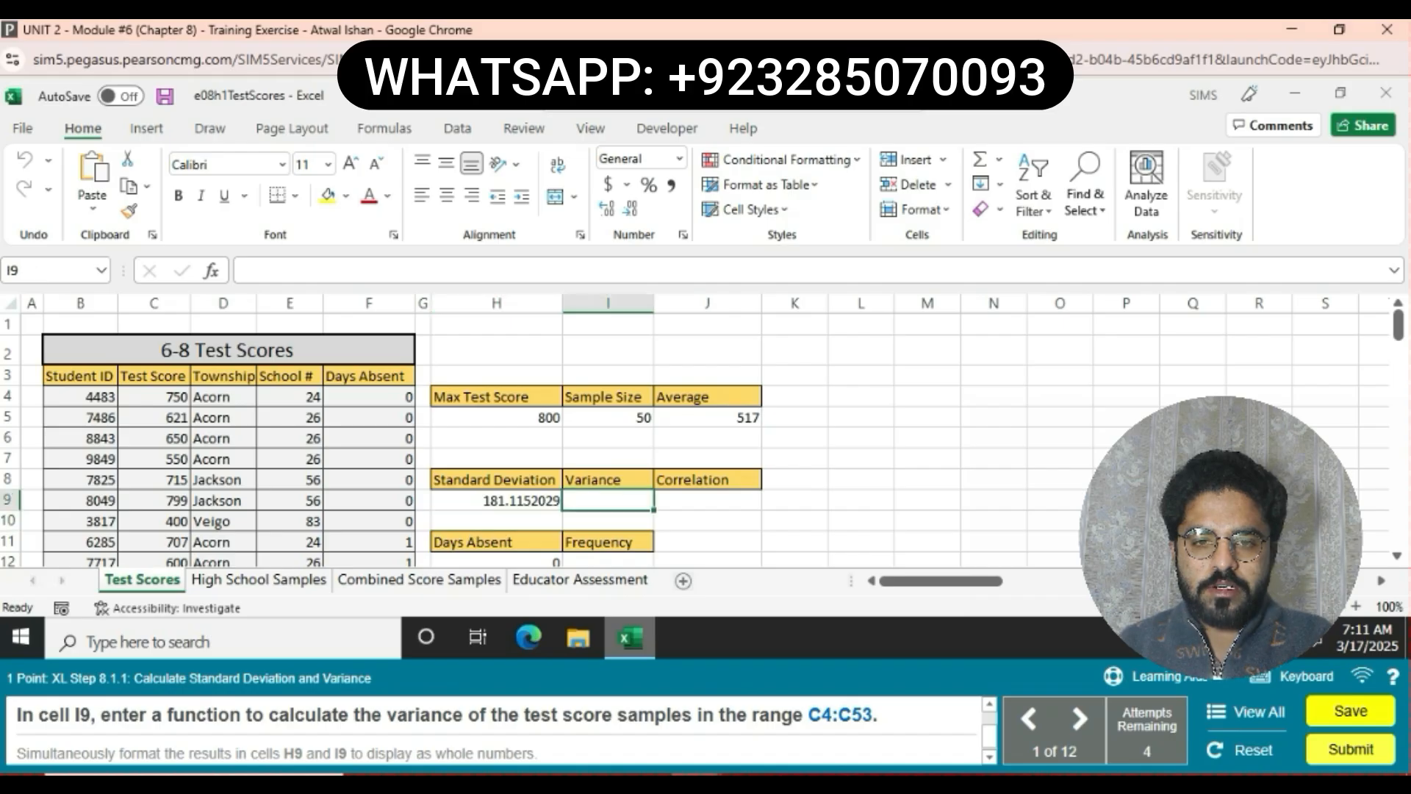
type("=")
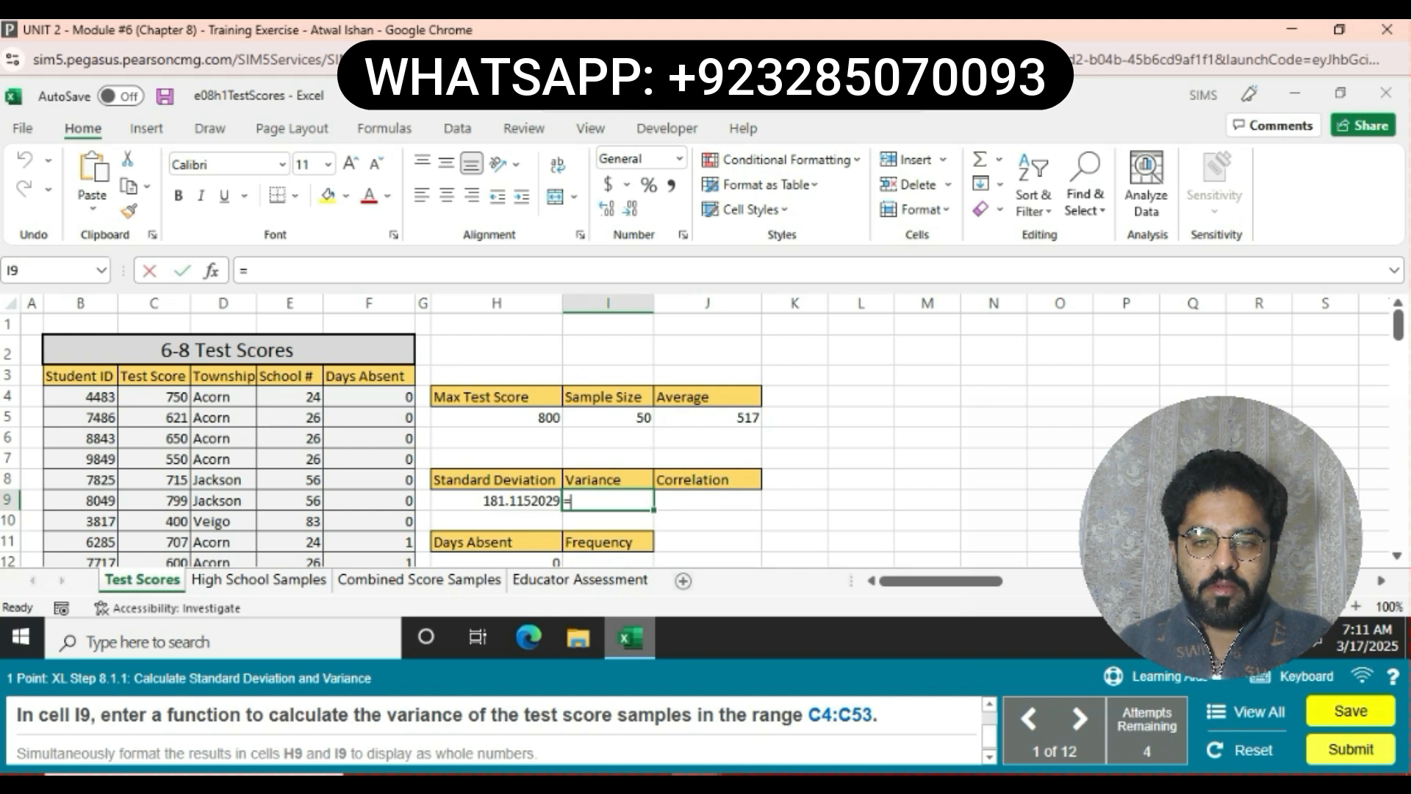
type("VA")
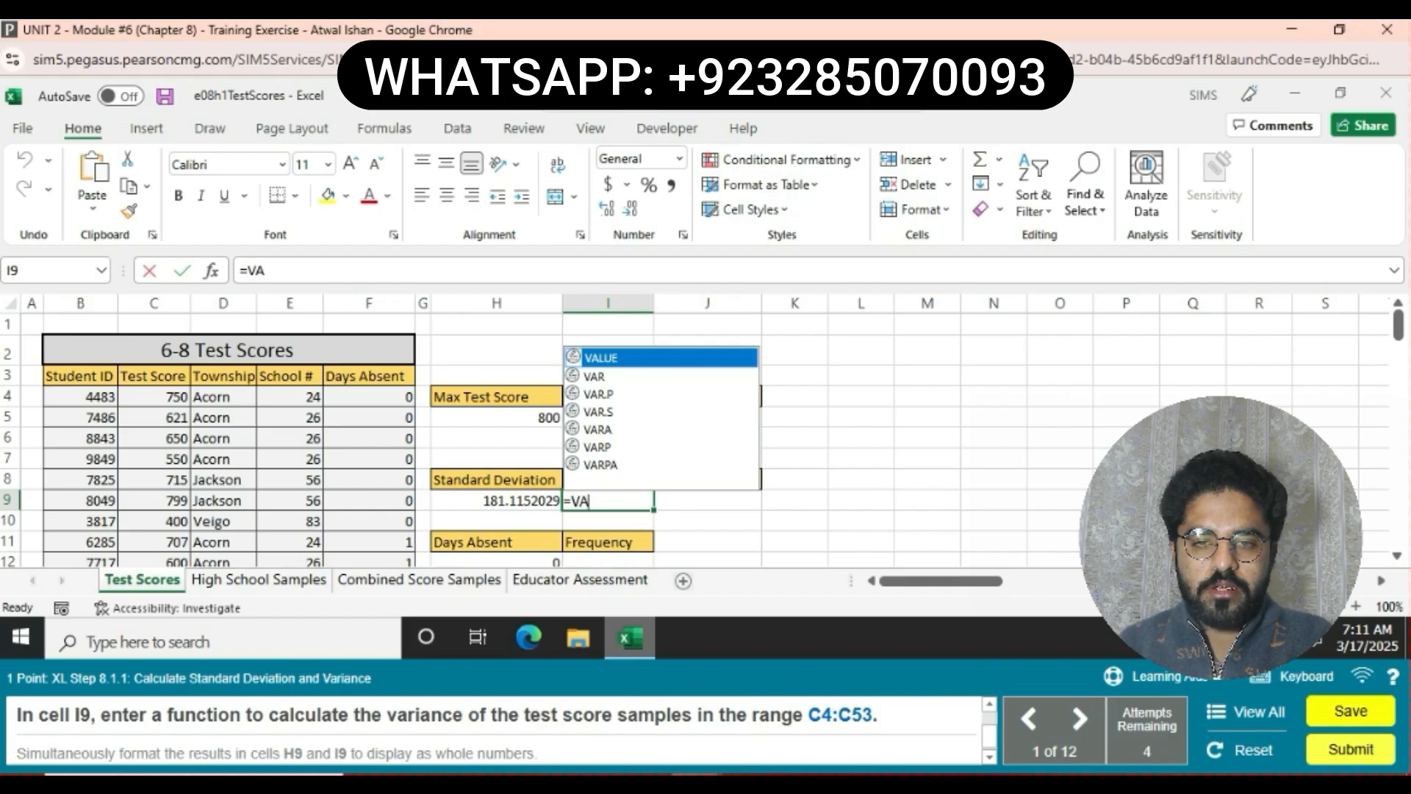
type("R.S(")
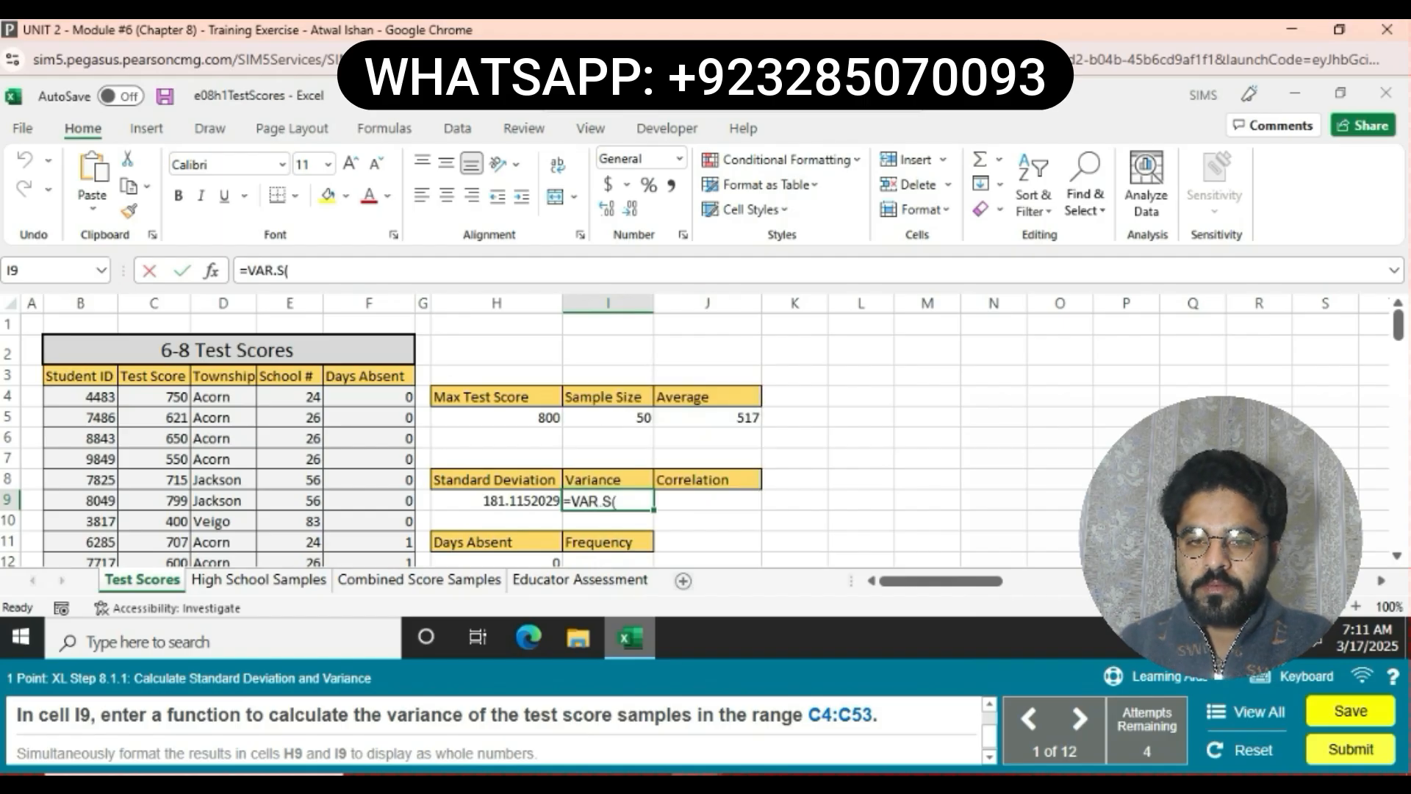
type("C4:C")
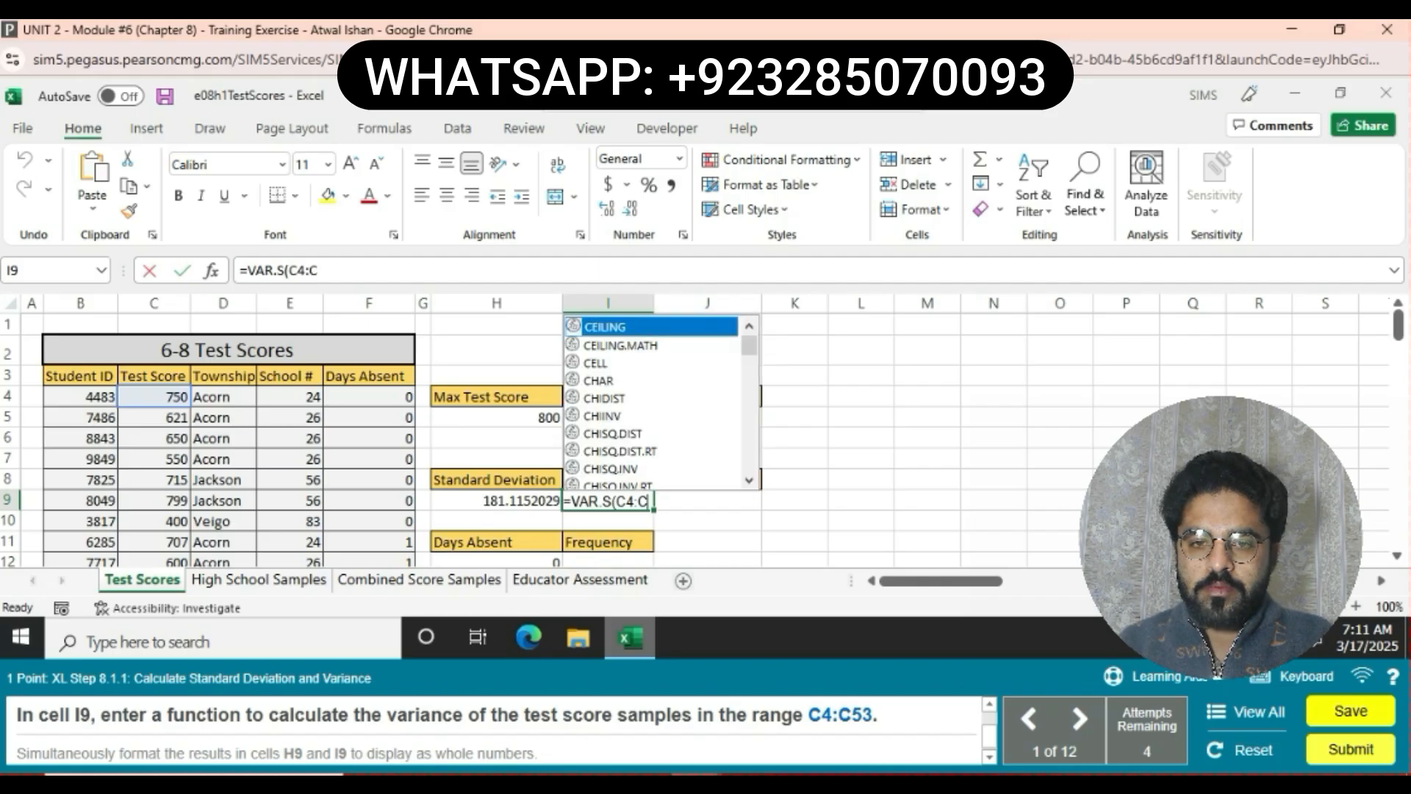
type("53")
key("Return")
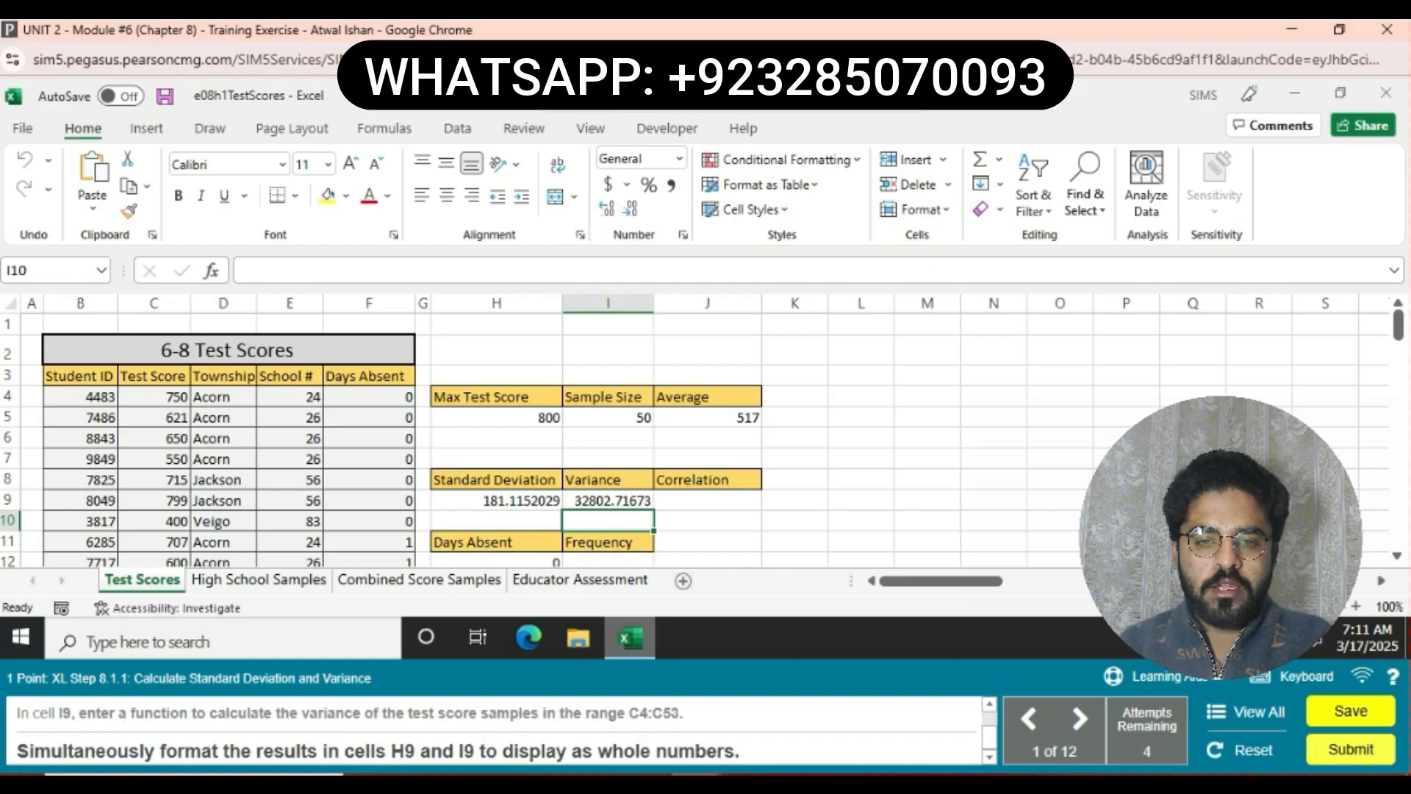
Format the results in cells H9 and I9 as whole numbers by removing all their decimal places.
left_click(497, 501)
key("shift+Right")
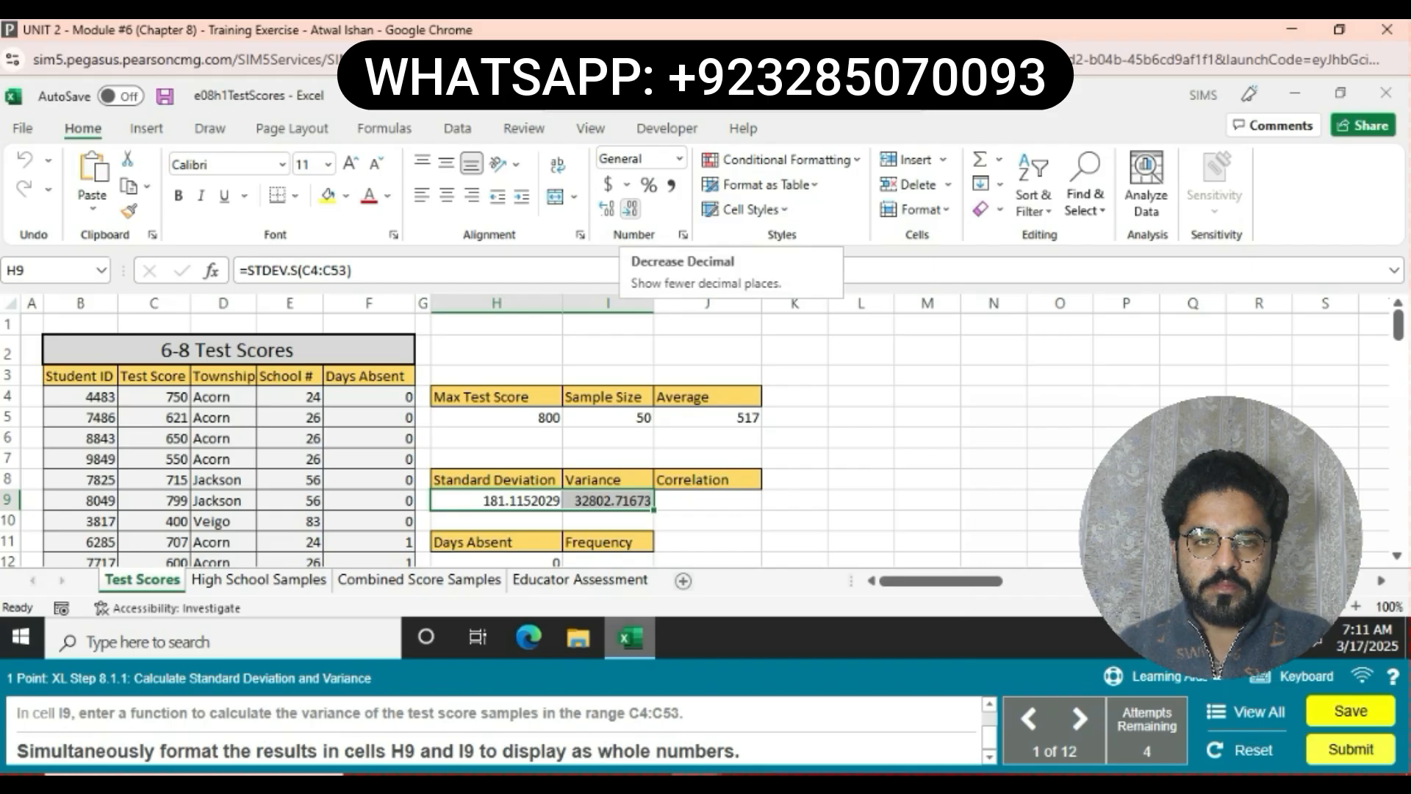
left_click(630, 209)
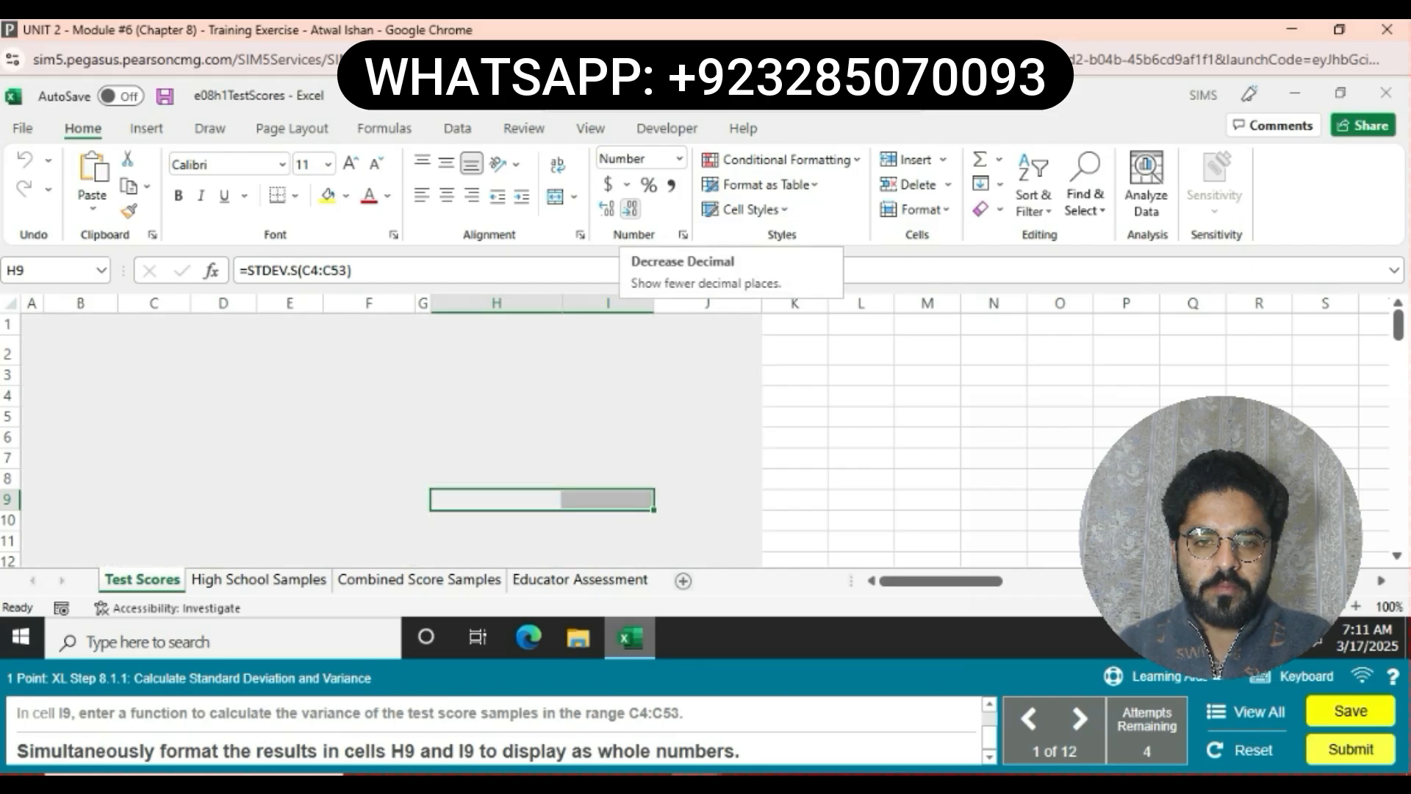
left_click(630, 209)
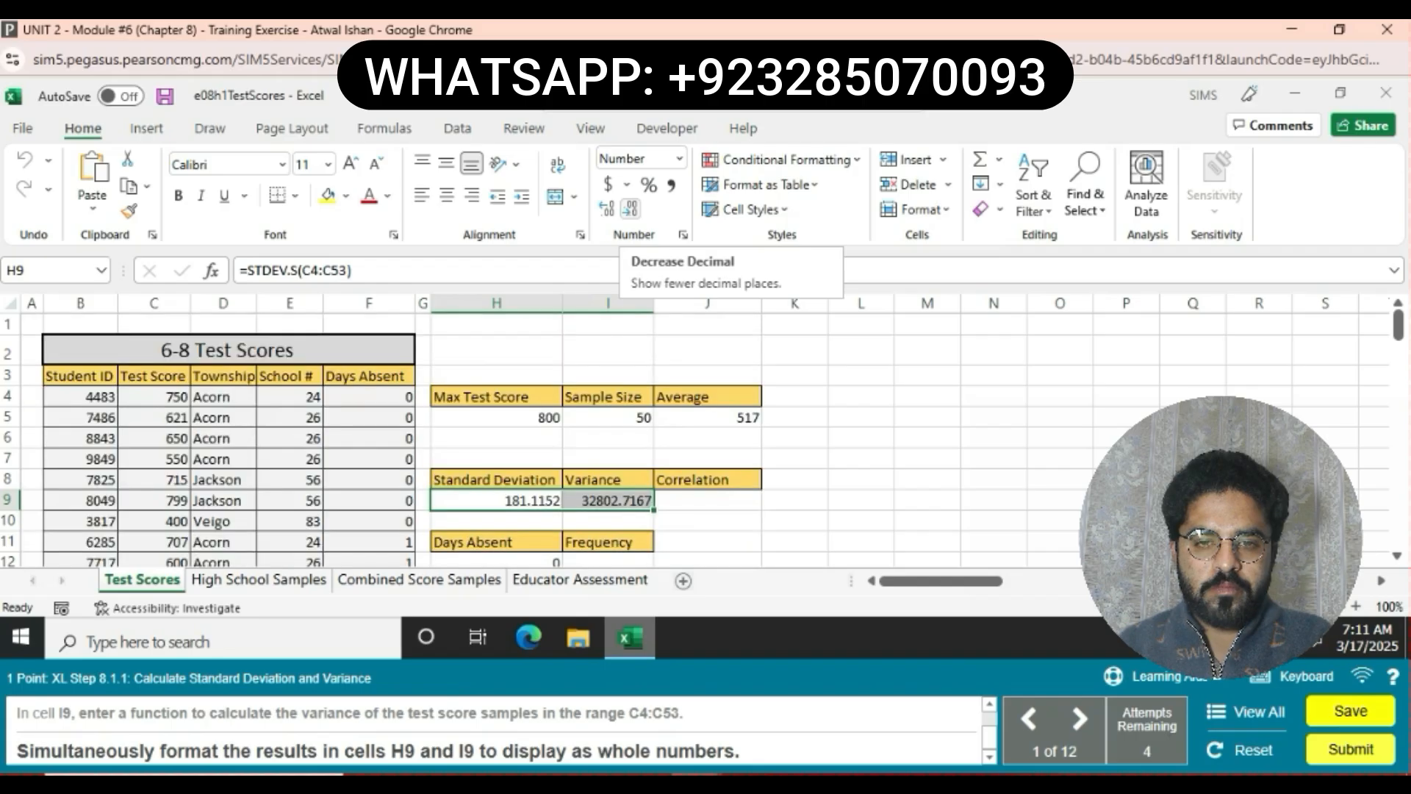
left_click(630, 209)
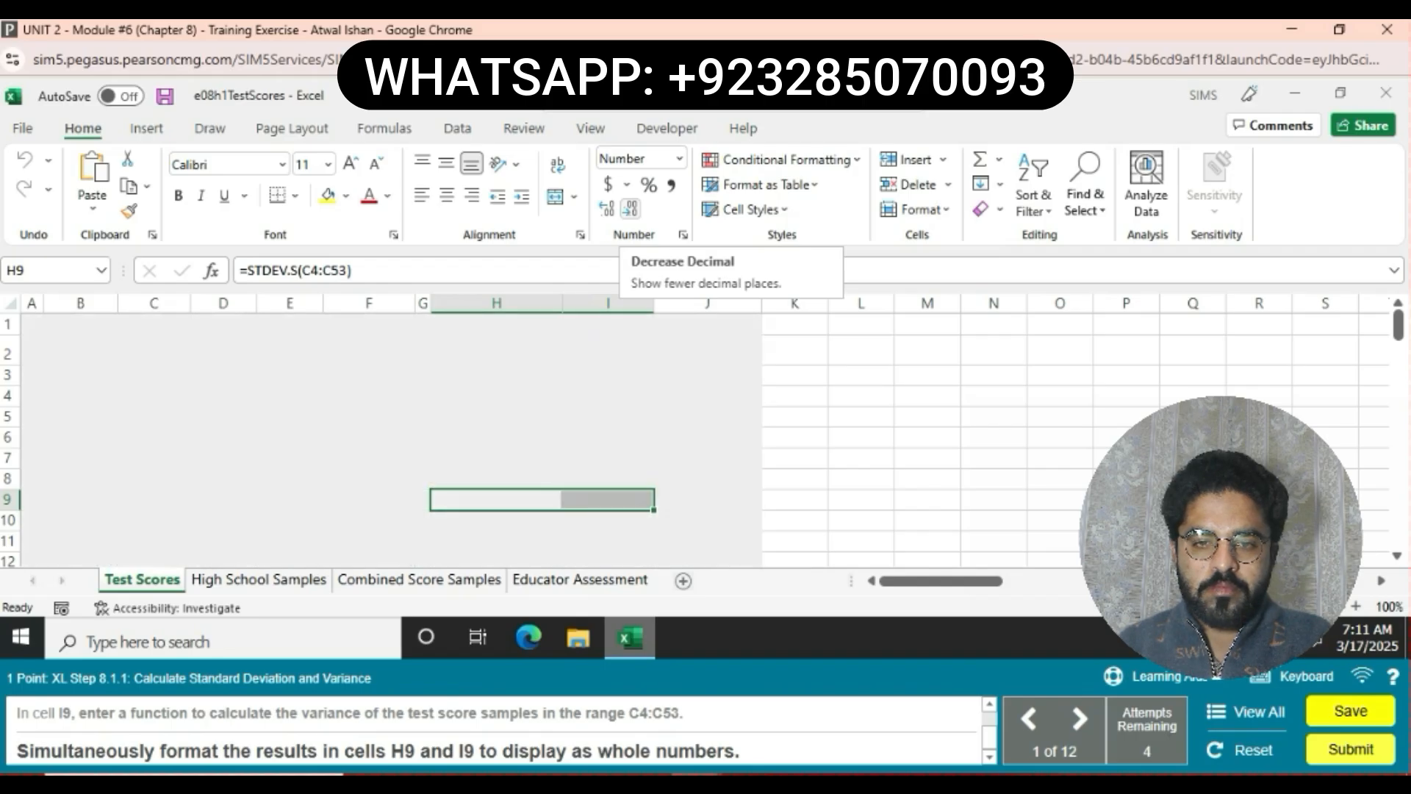
left_click(629, 209)
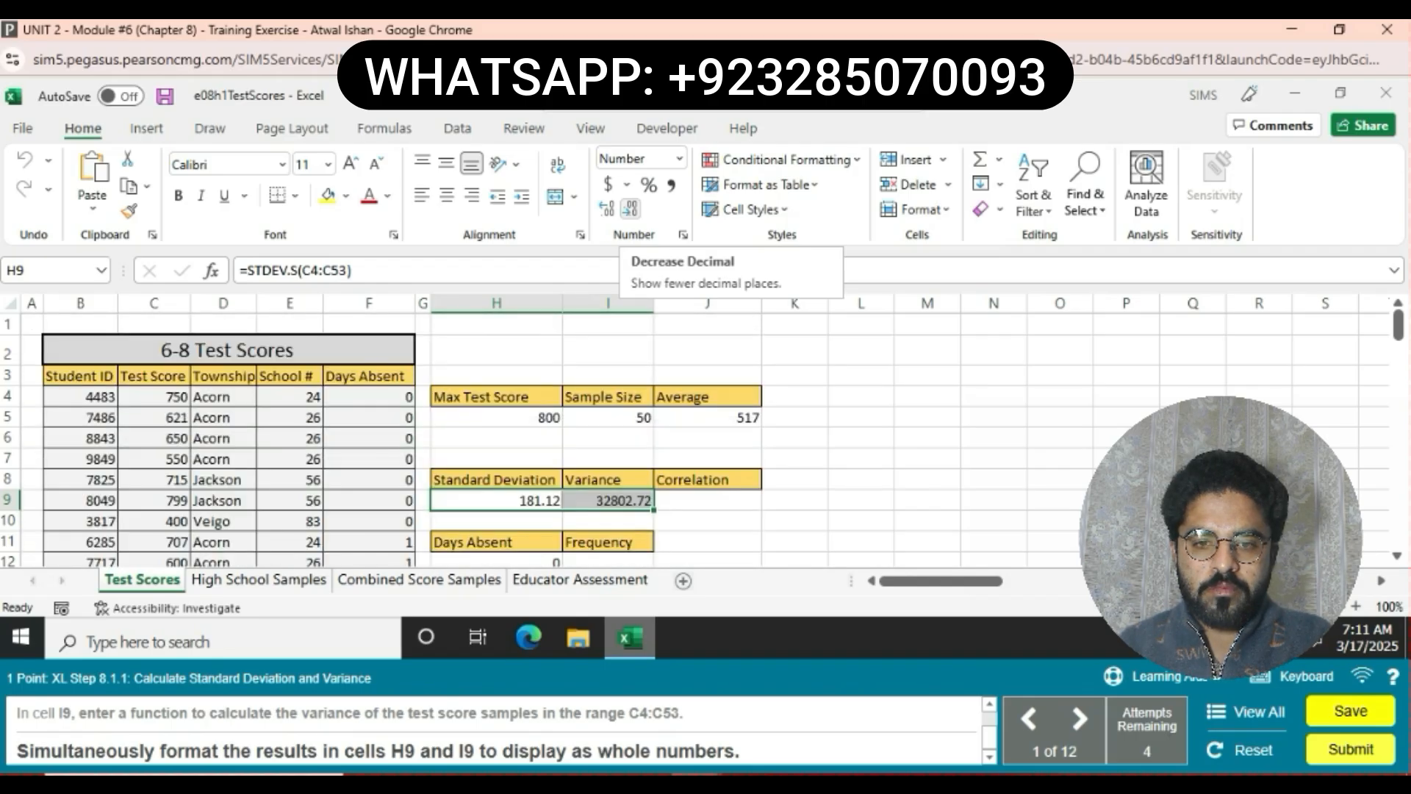
left_click(630, 208)
left_click(630, 209)
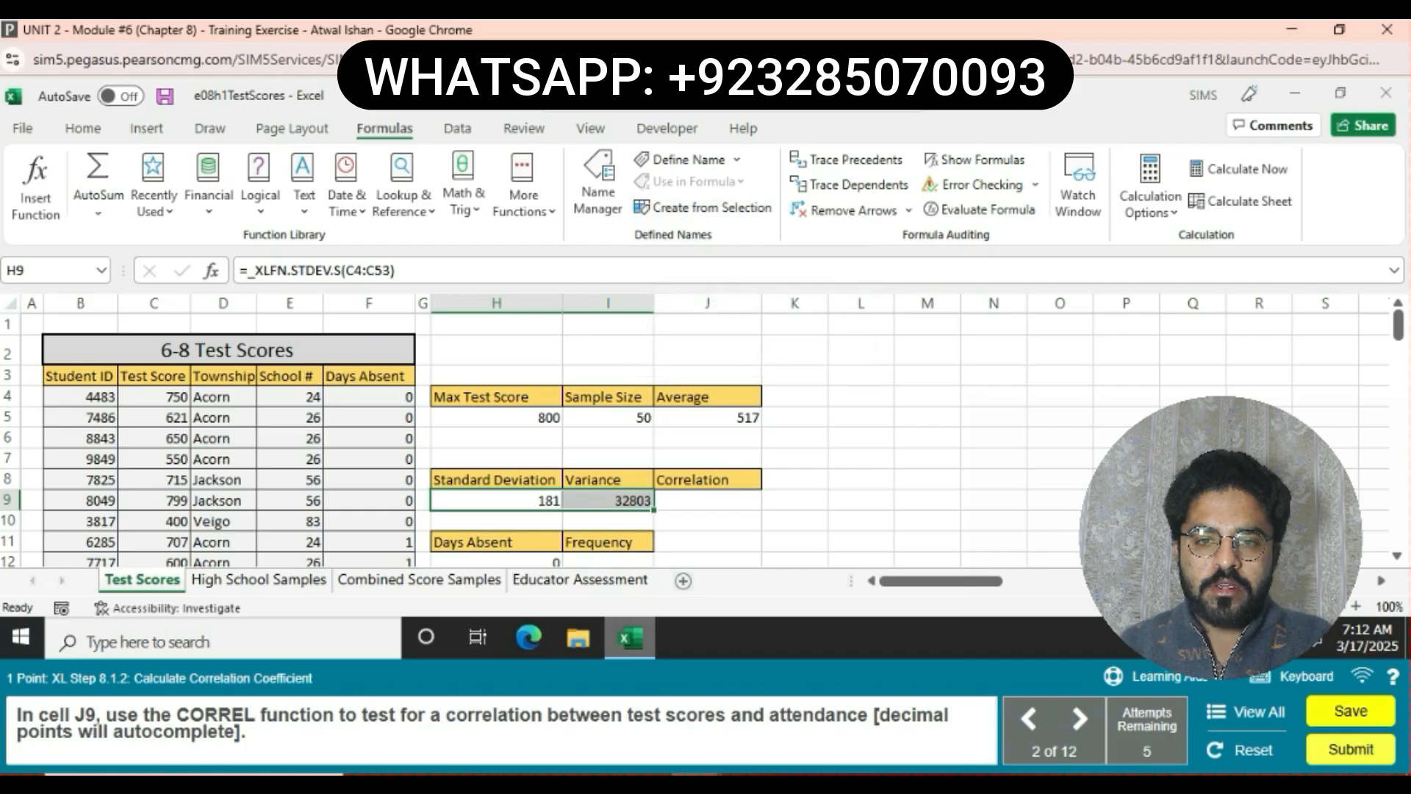
Skip ahead to task 3 of 12 and copy the formula =CORREL(C4:C53,F4:F53) from cell J9.
mouse_move(748, 774)
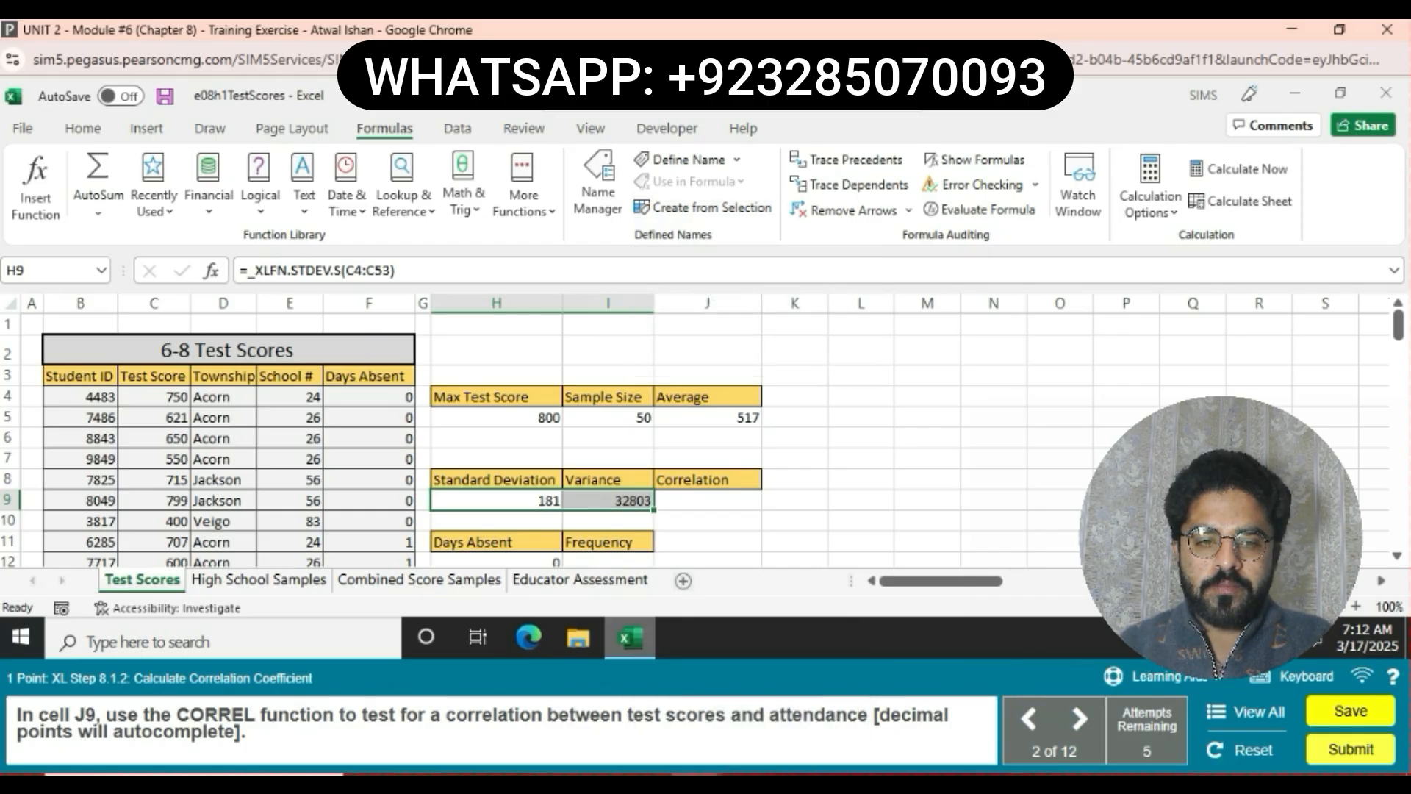
left_click(1079, 718)
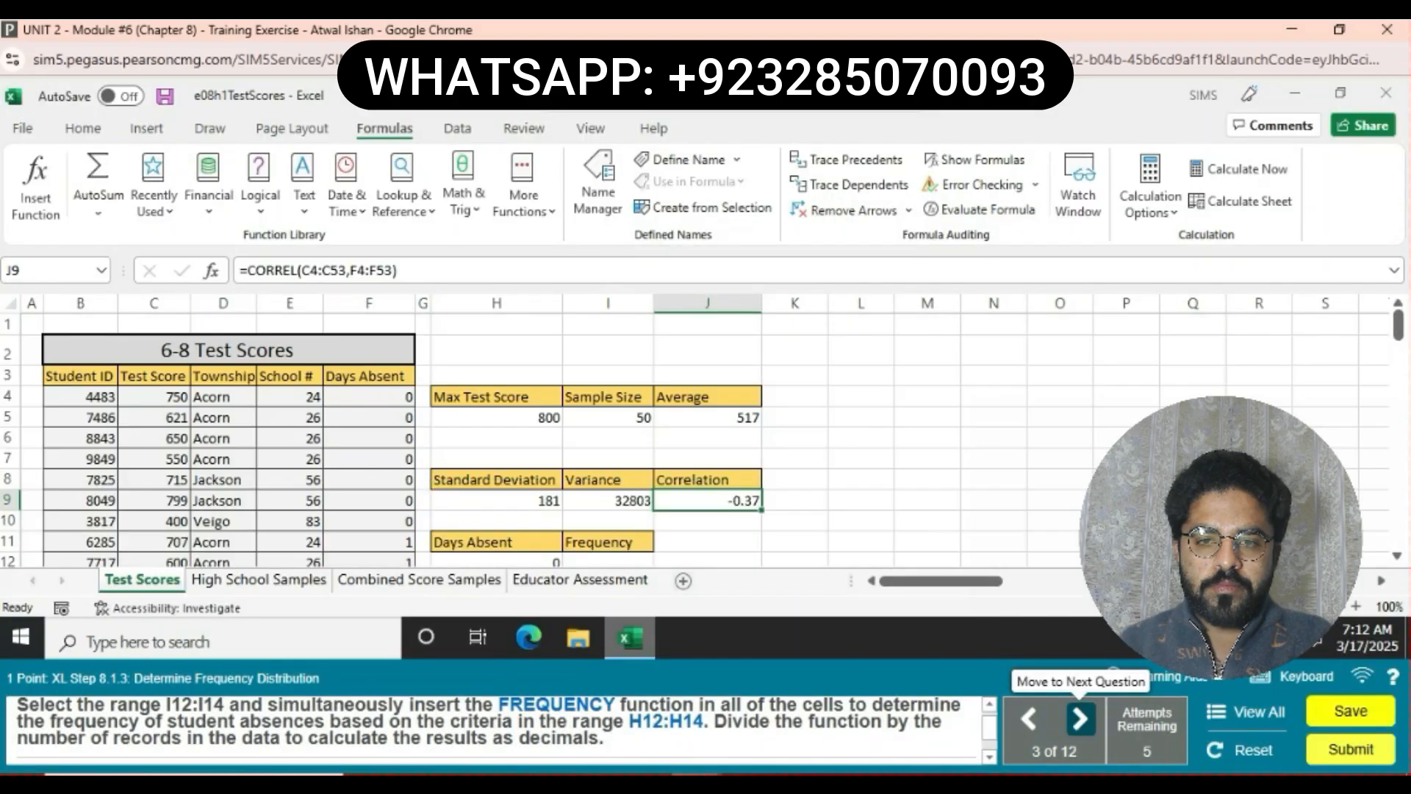
left_click_drag(240, 271, 400, 271)
key("ctrl+c")
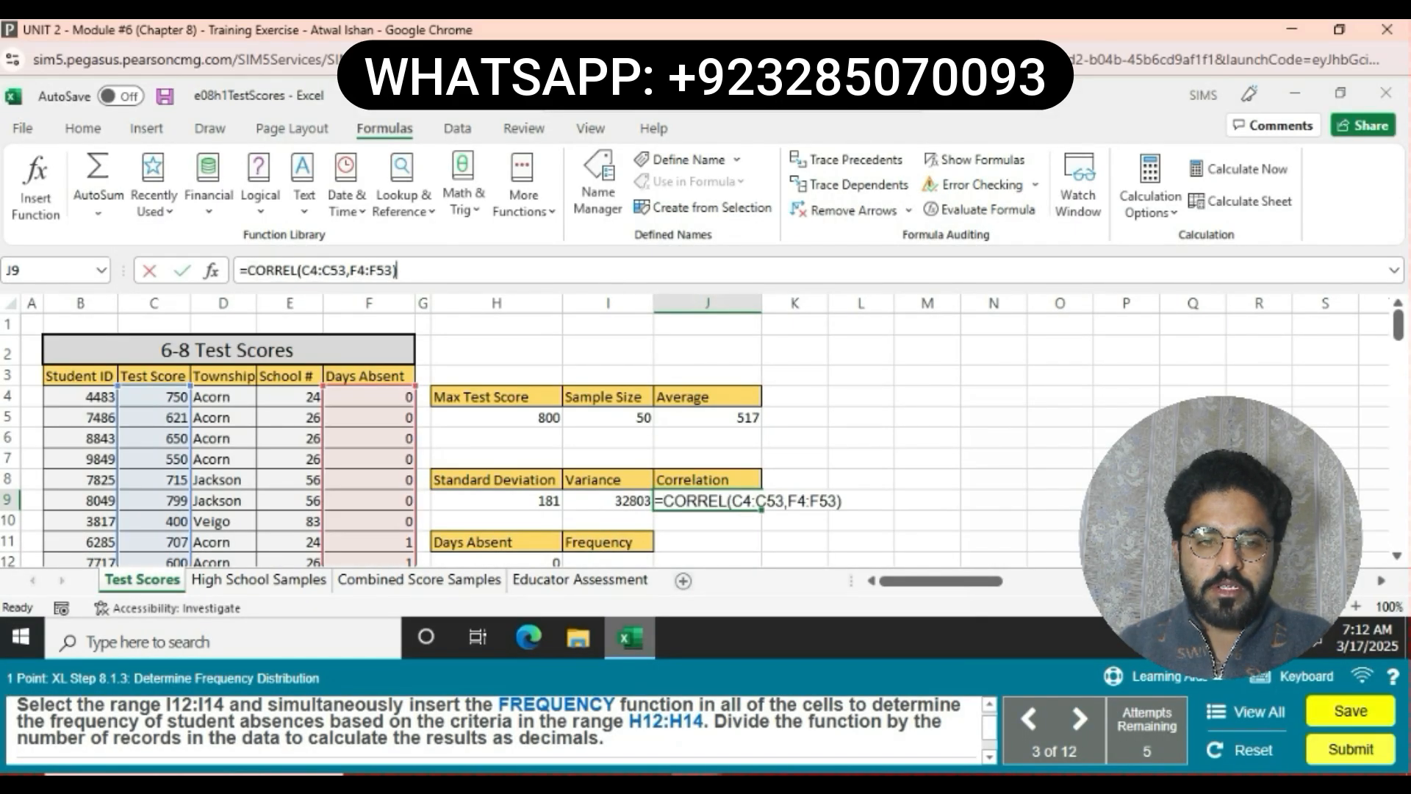
key("Return")
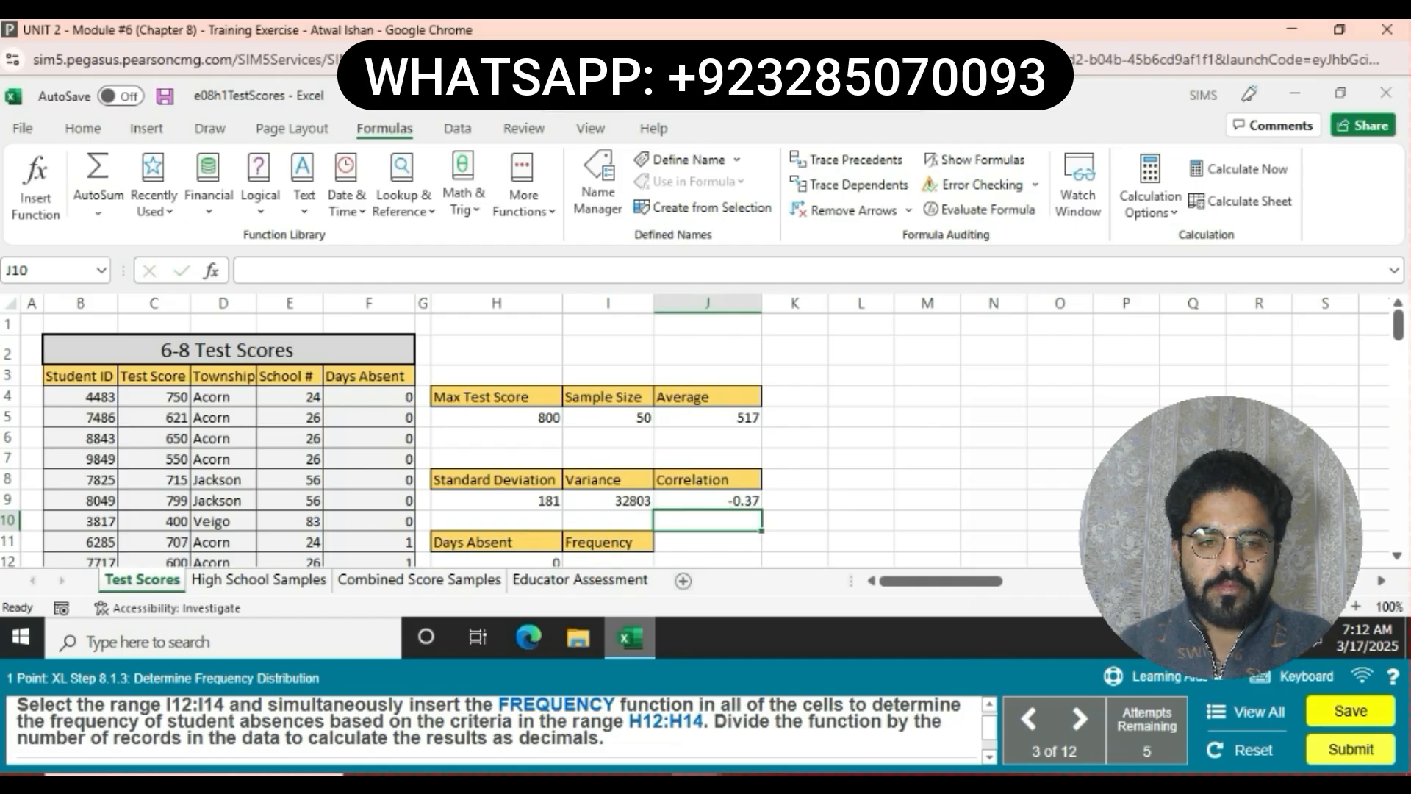
Return to task 2 and paste the copied formula =CORREL(C4:C53,F4:F53) into cell J9.
left_click(1029, 719)
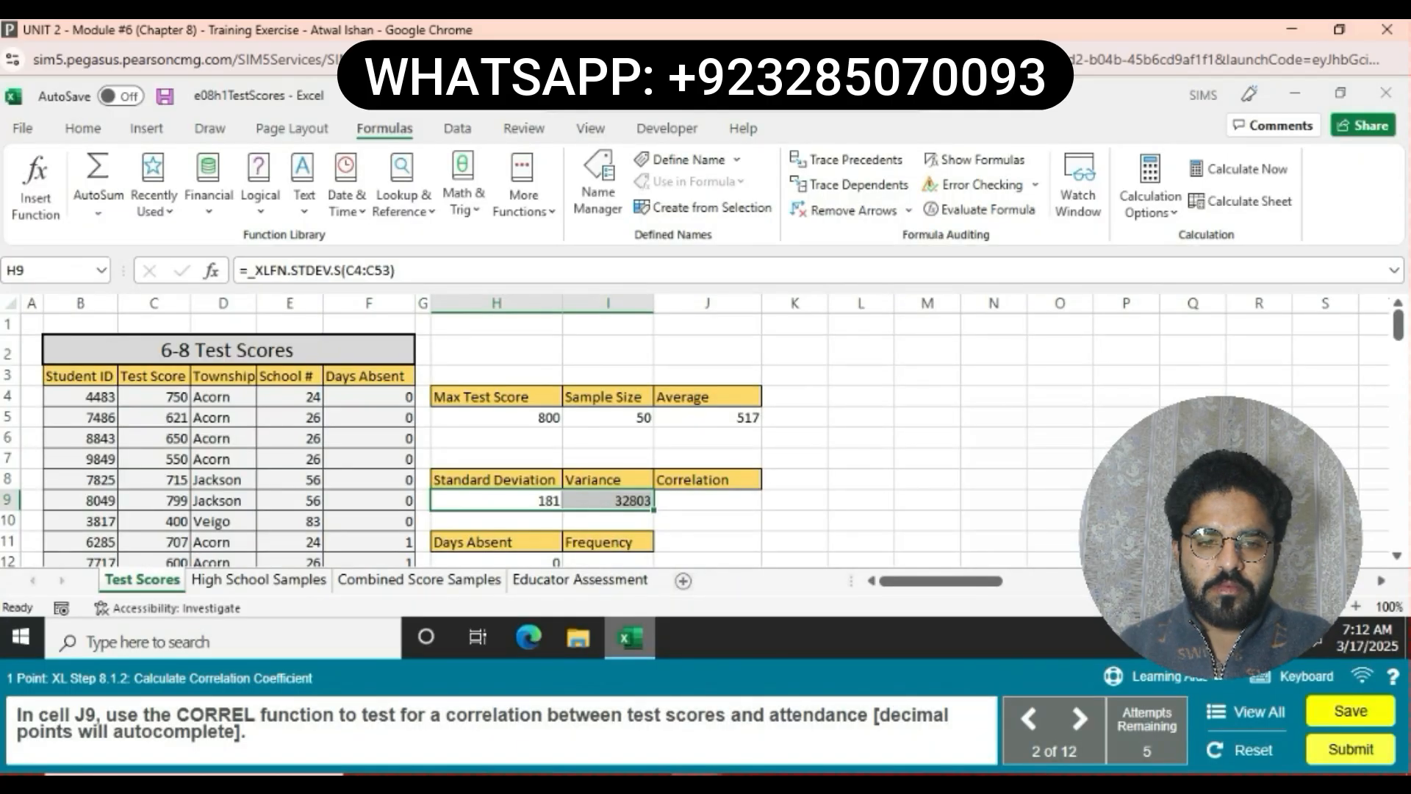
left_click(707, 501)
left_click(242, 271)
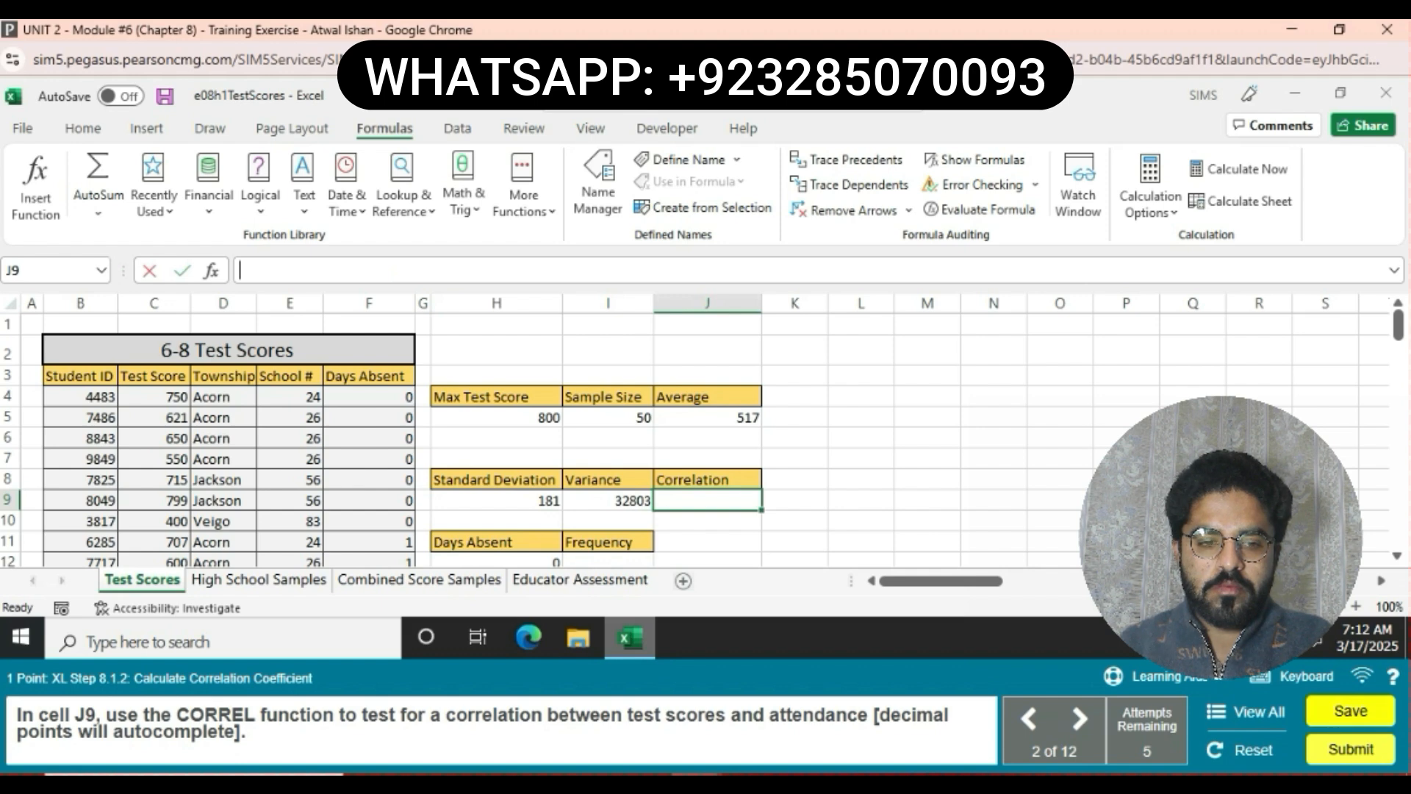
key("ctrl+v")
key("Return")
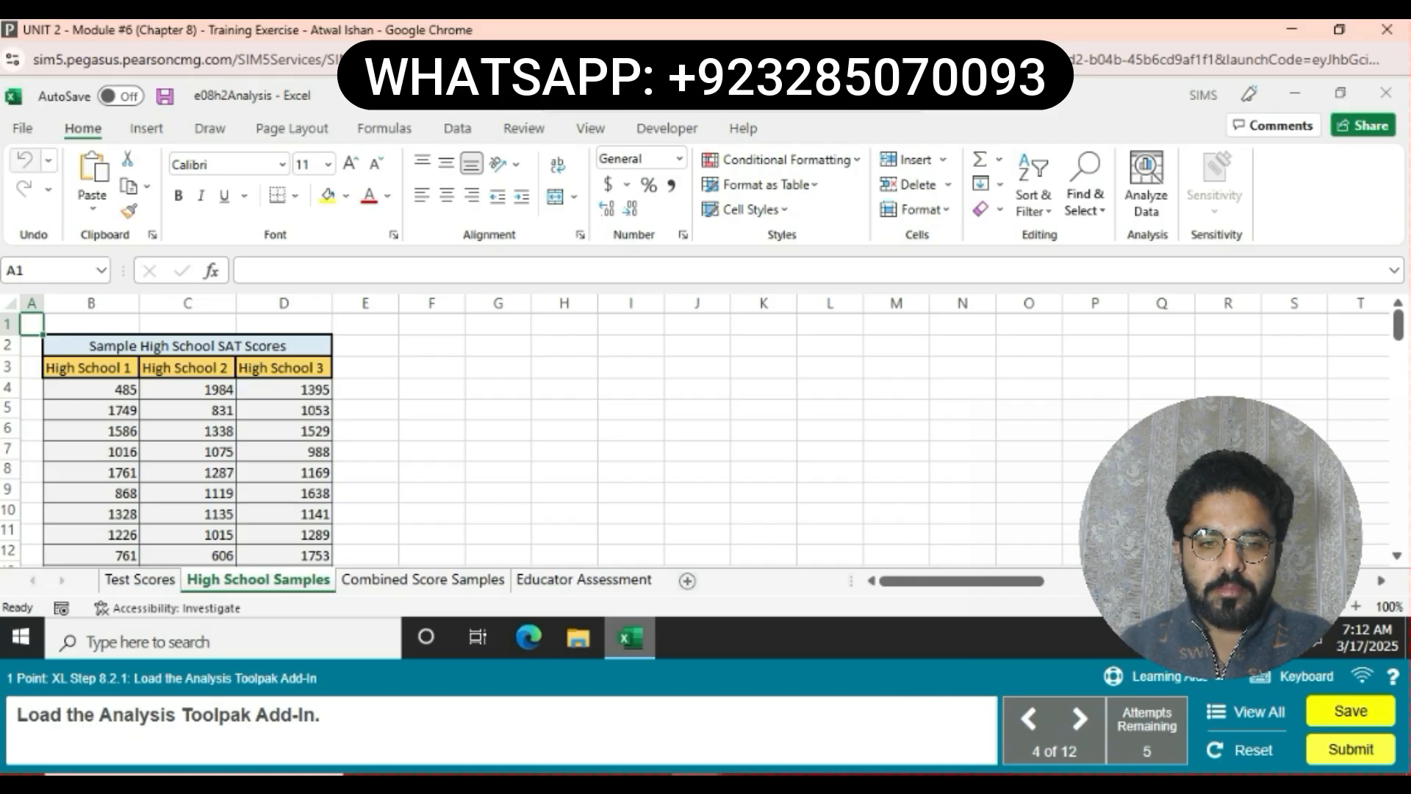
Load the Analysis ToolPak add-in through the Excel add-ins options.
left_click(23, 129)
scroll(66, 456, "down", 3)
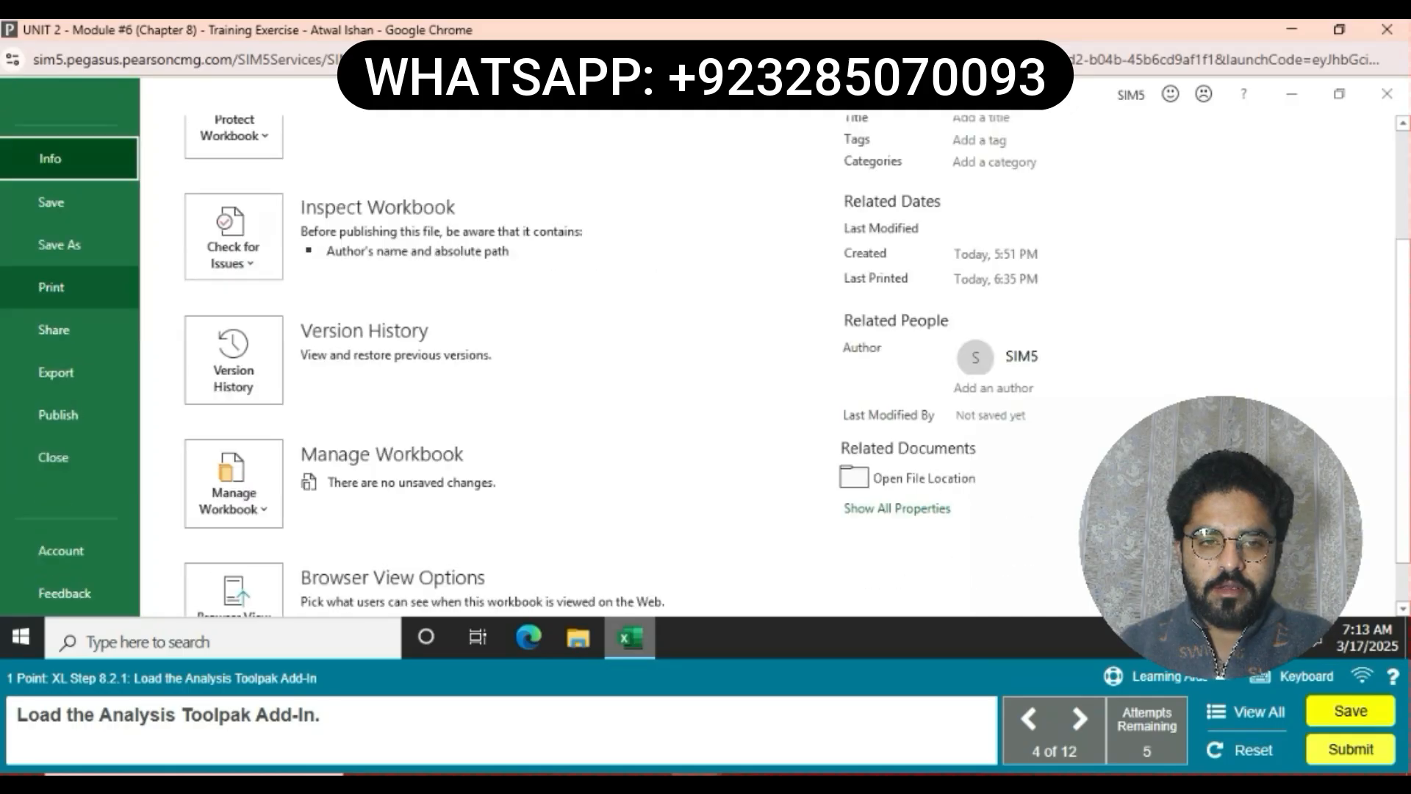
left_click(60, 578)
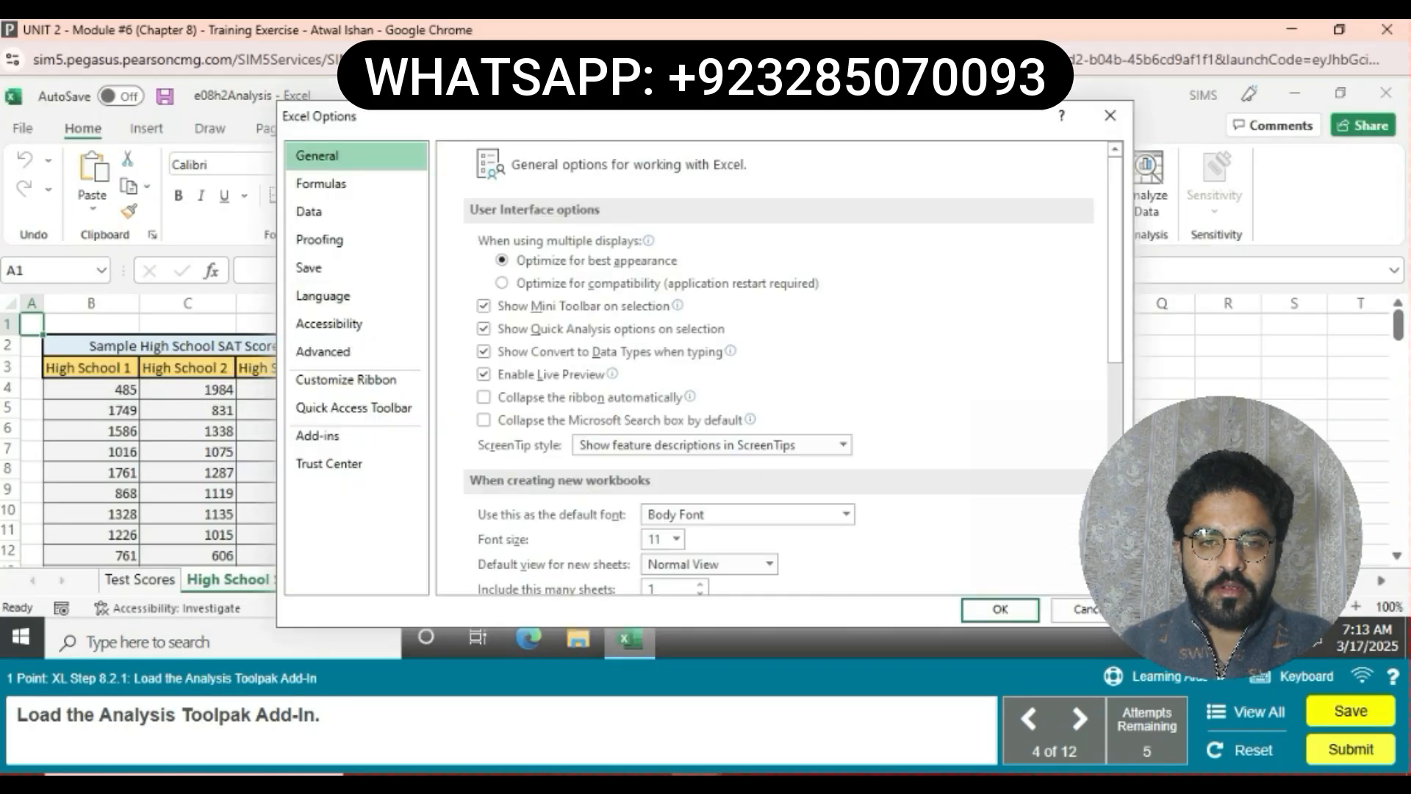
left_click(318, 435)
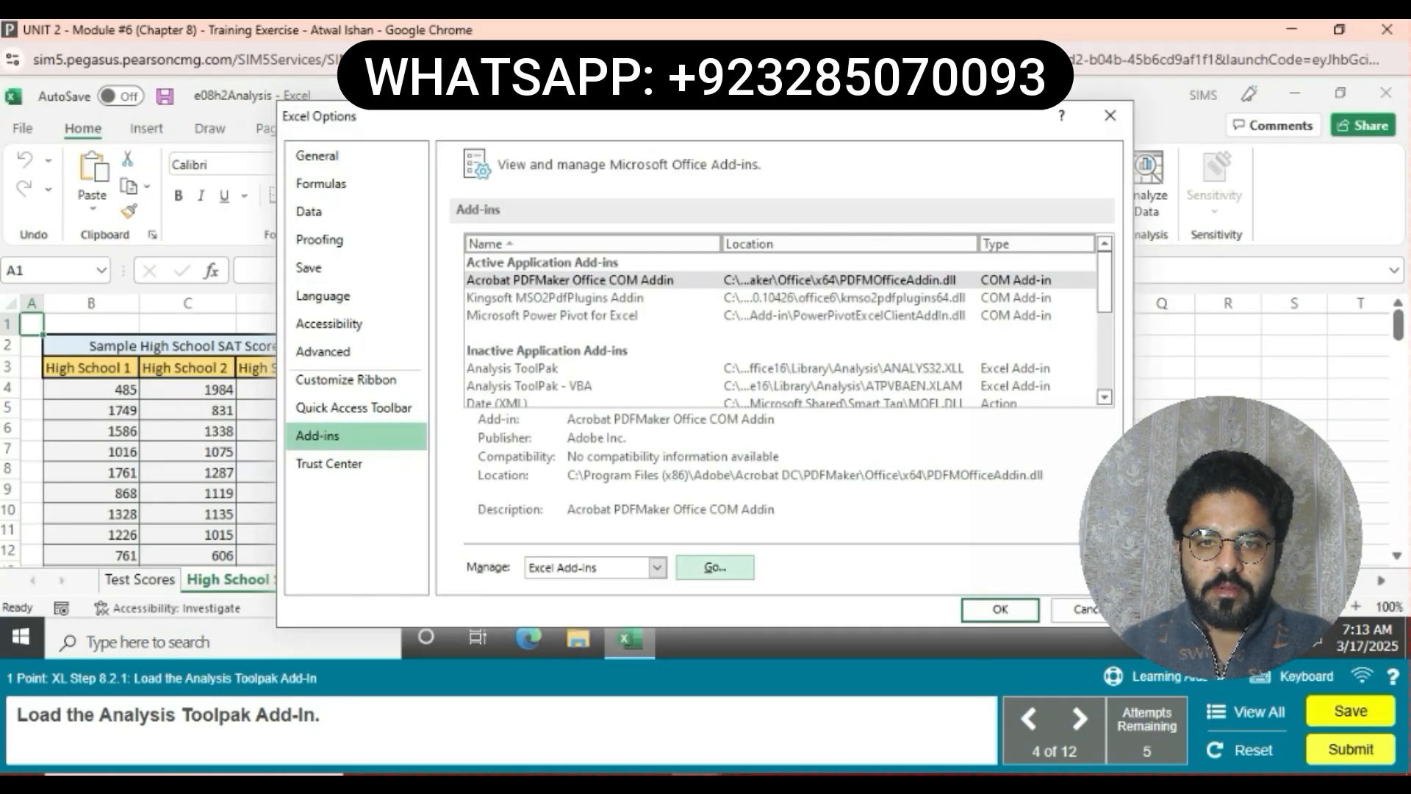
left_click(715, 566)
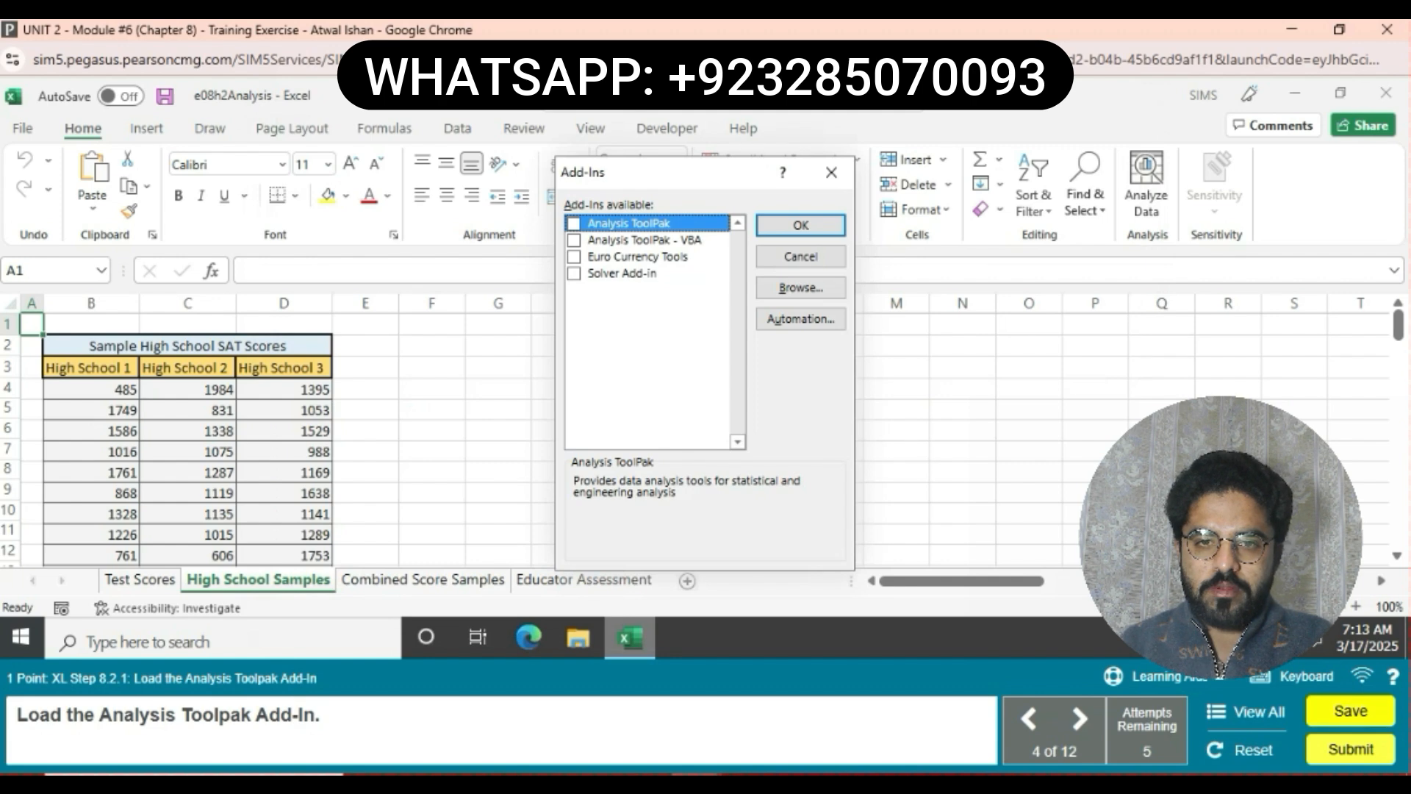
left_click(574, 223)
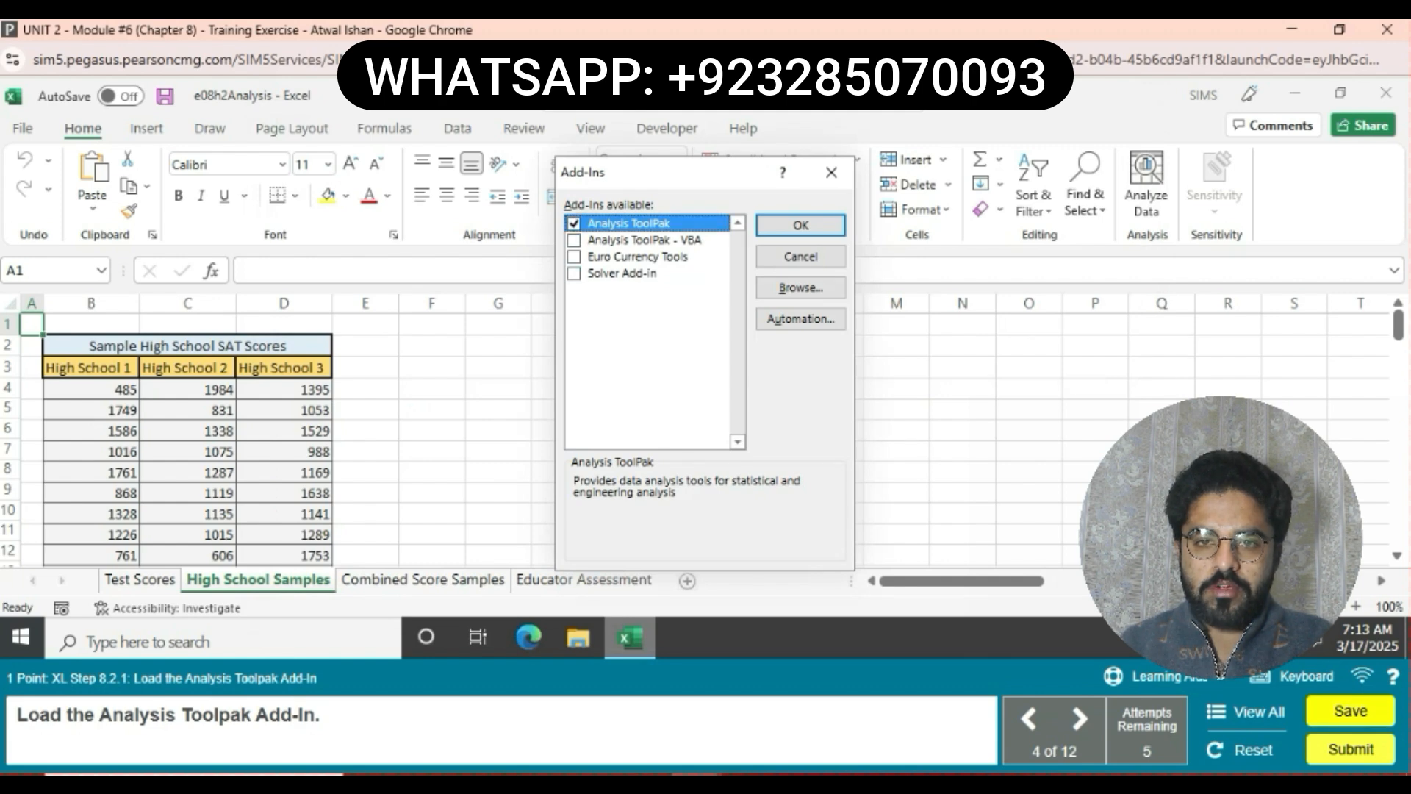
left_click(801, 226)
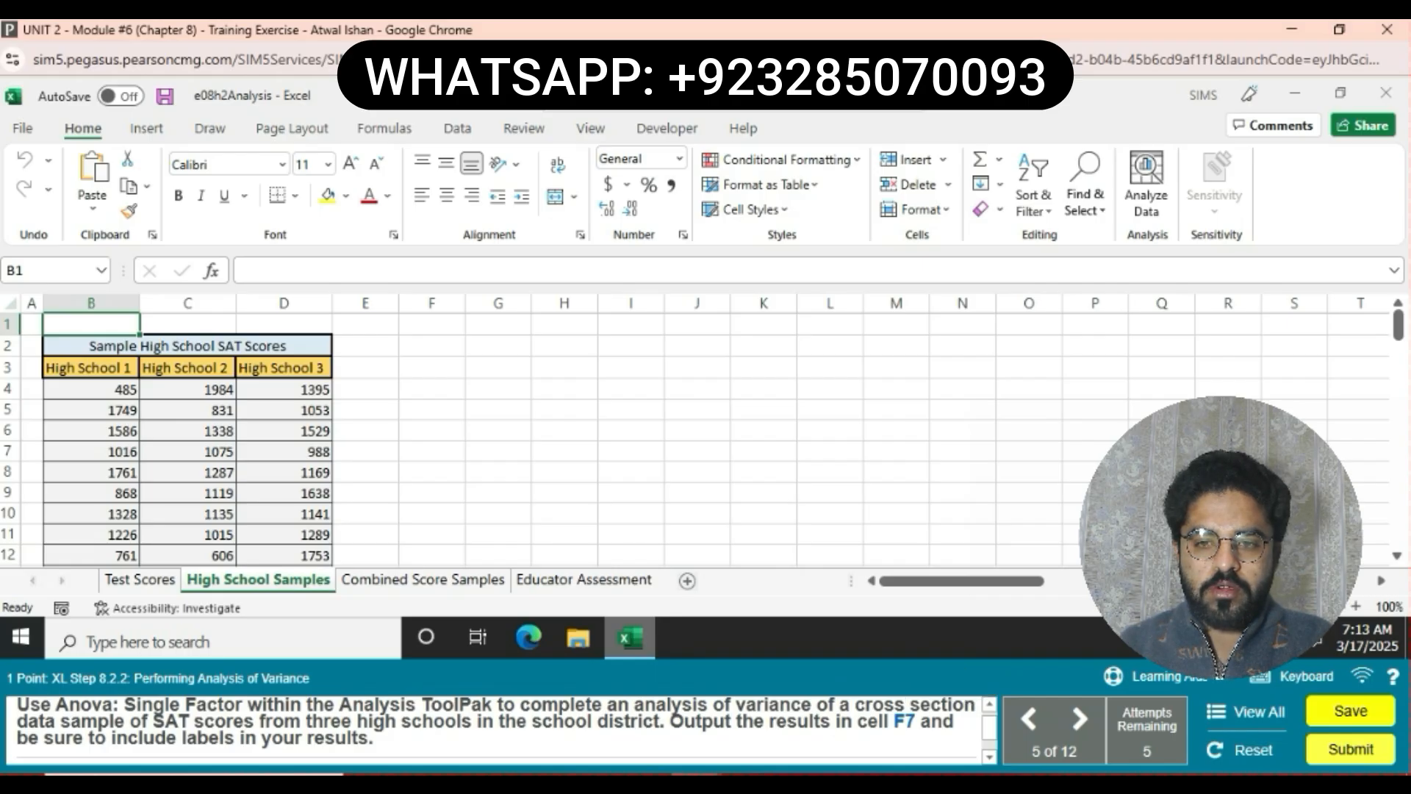
Set up an Anova: Single Factor analysis of the high school SAT scores with input range B3:D53 and labels in the first row.
left_click(457, 128)
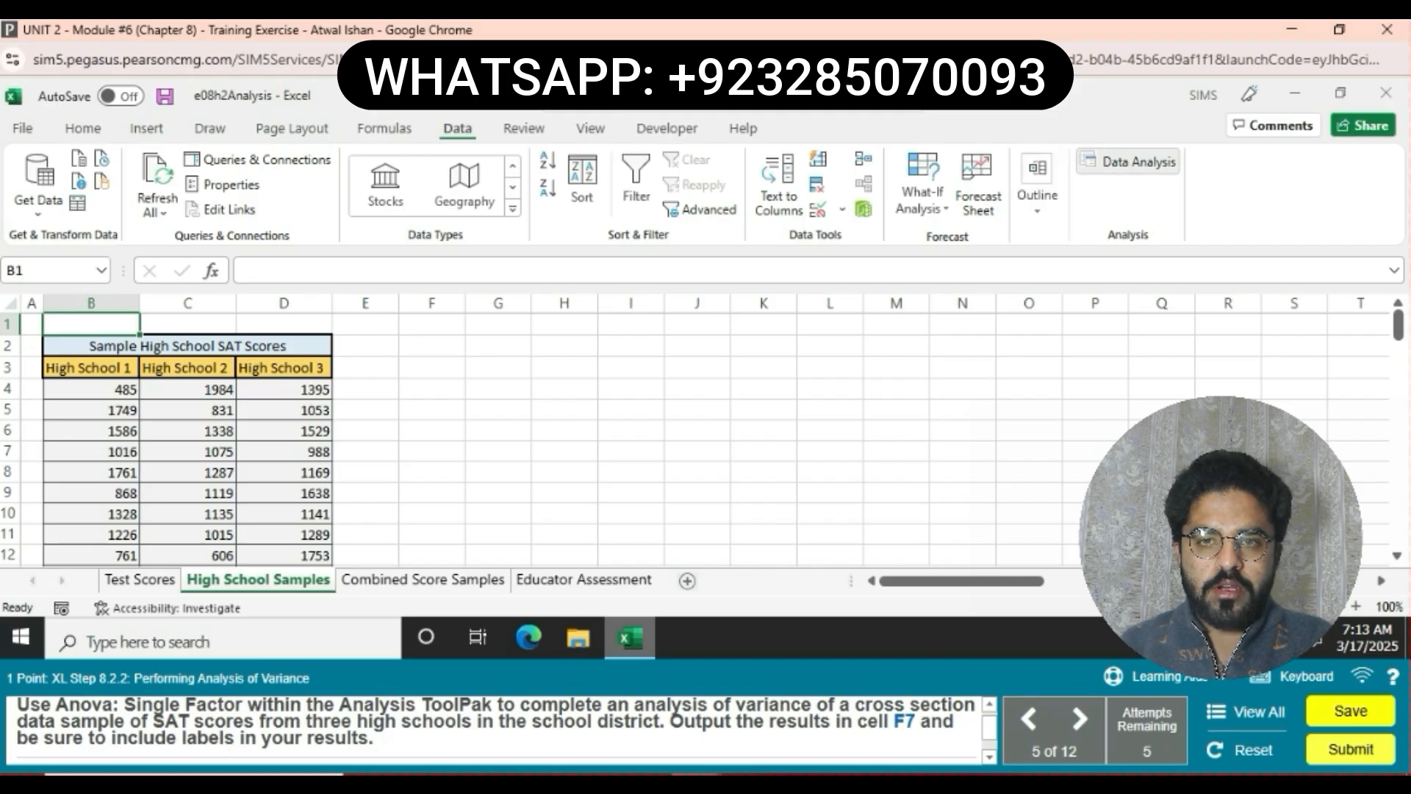
left_click(1128, 162)
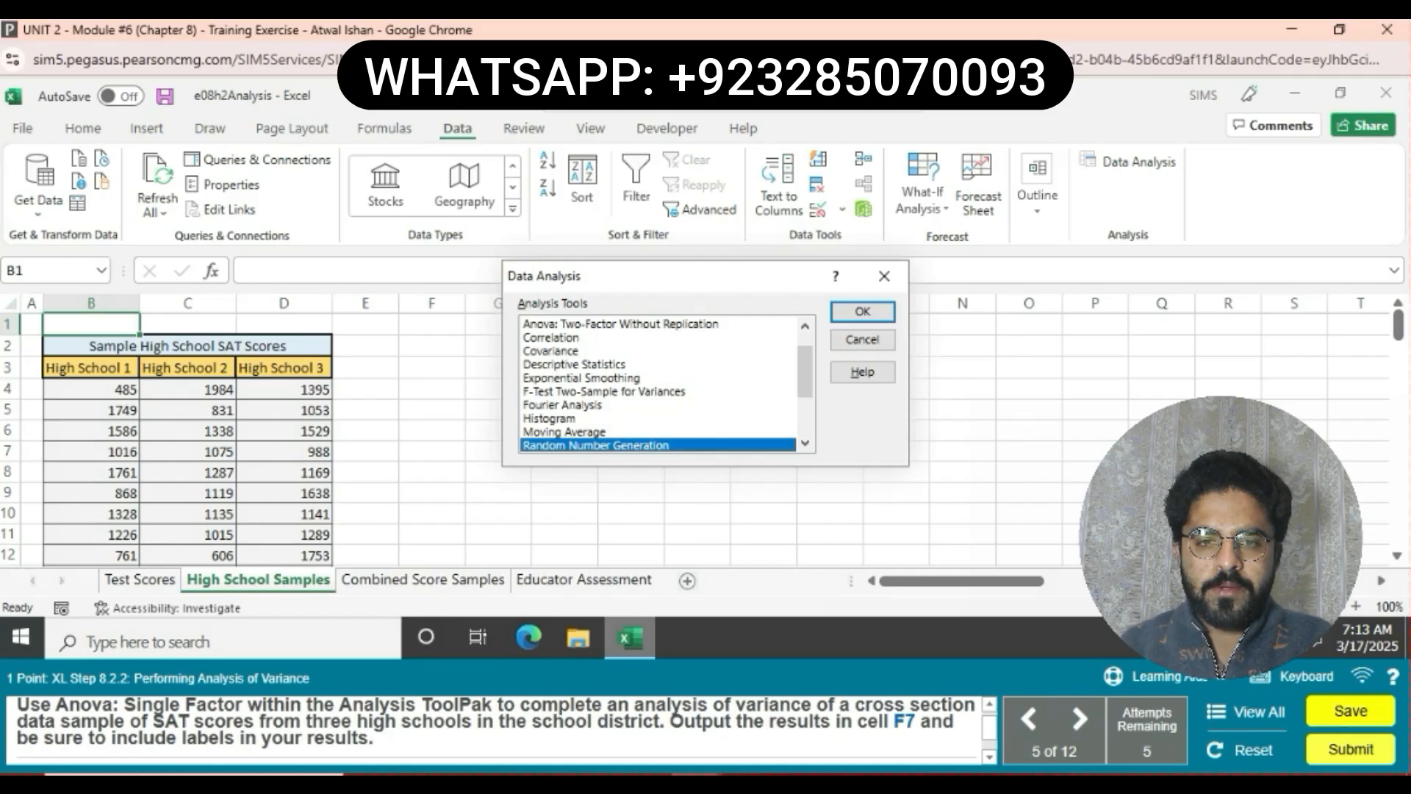
scroll(657, 383, "up", 1)
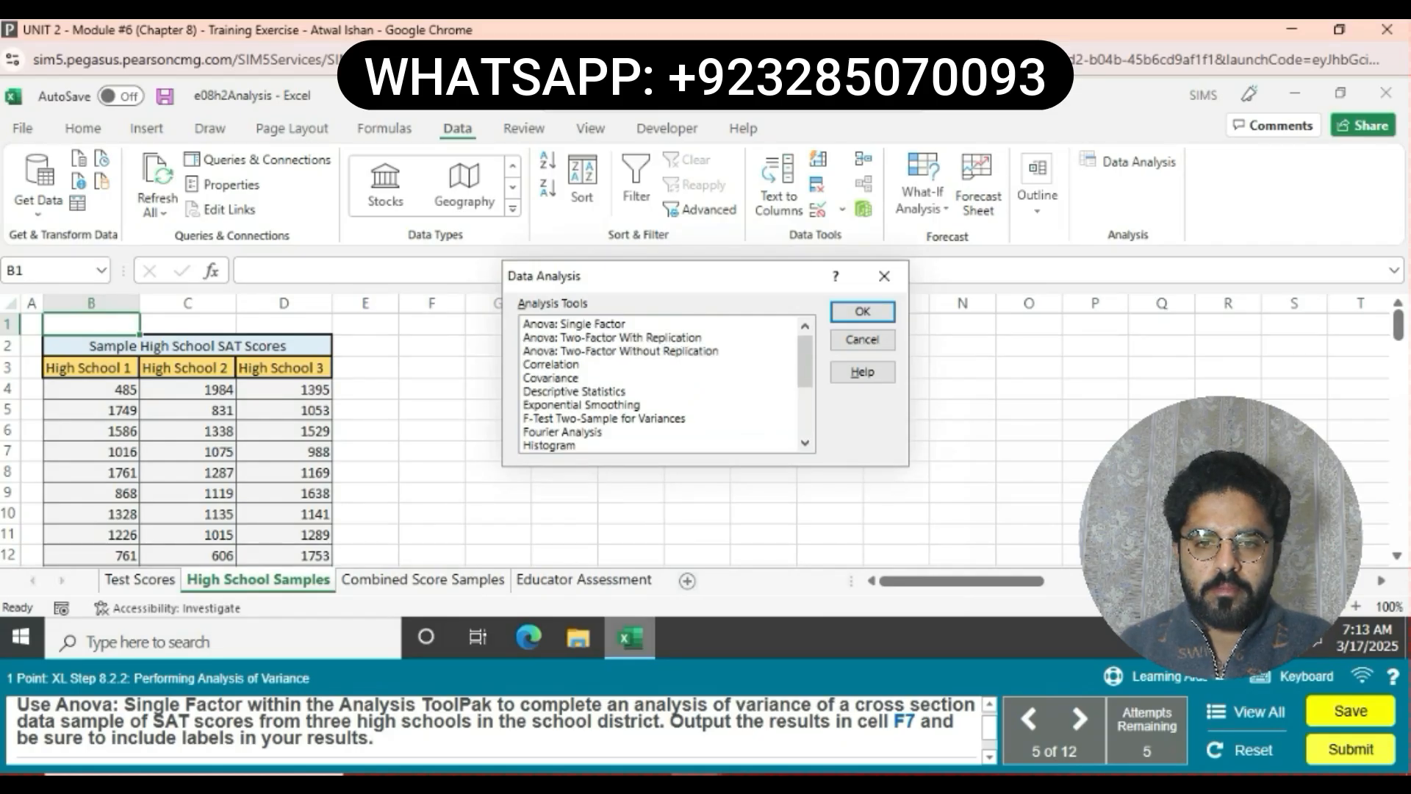
left_click(575, 324)
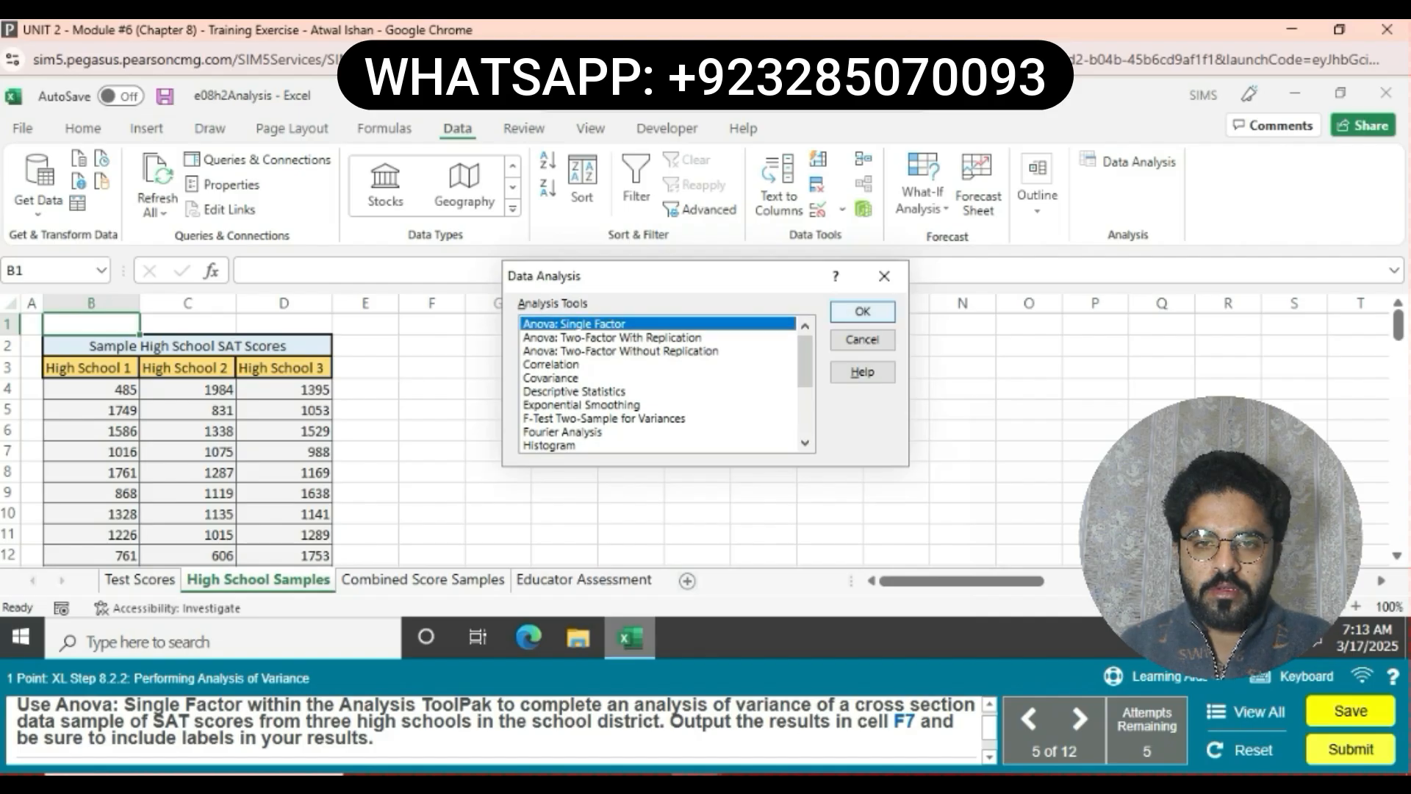
left_click(863, 312)
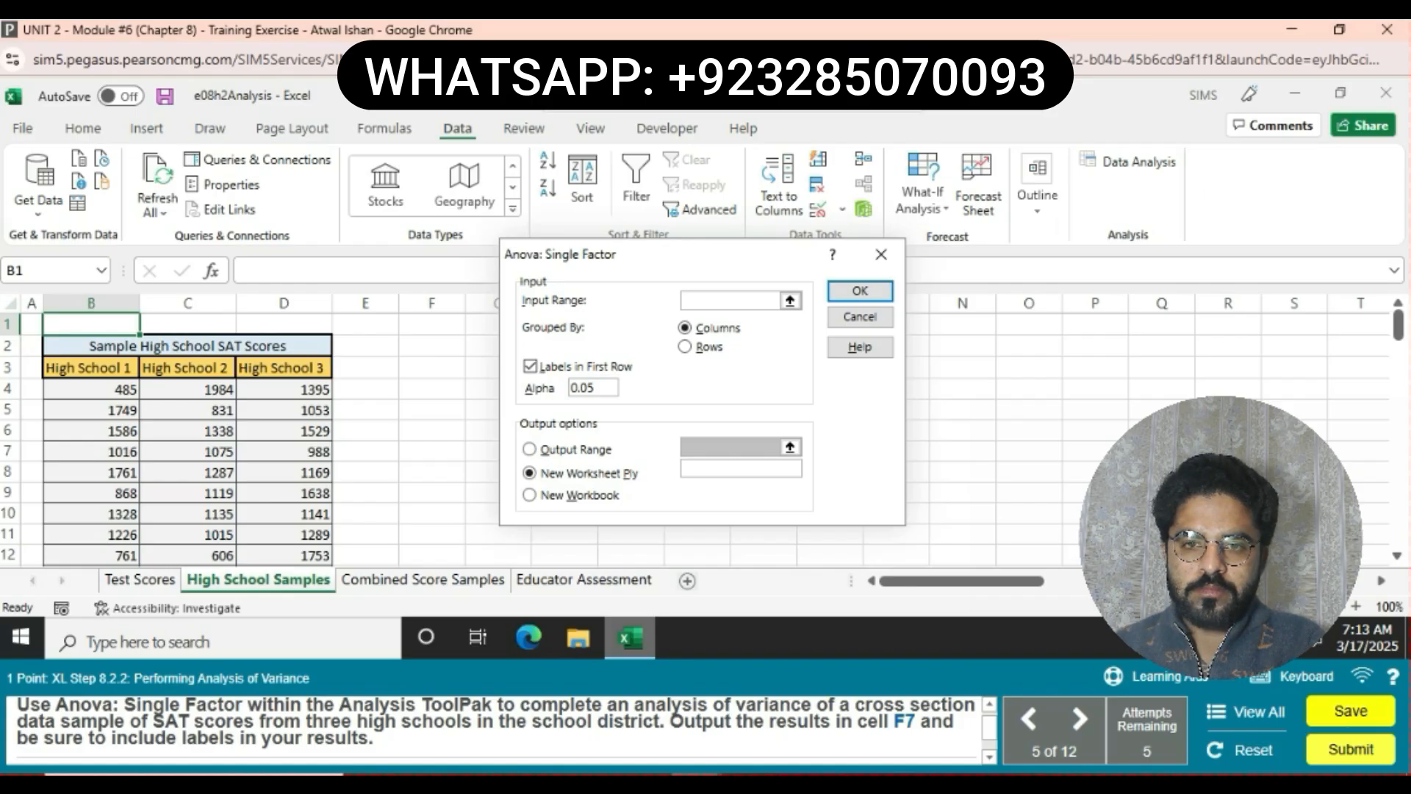
left_click_drag(91, 368, 284, 537)
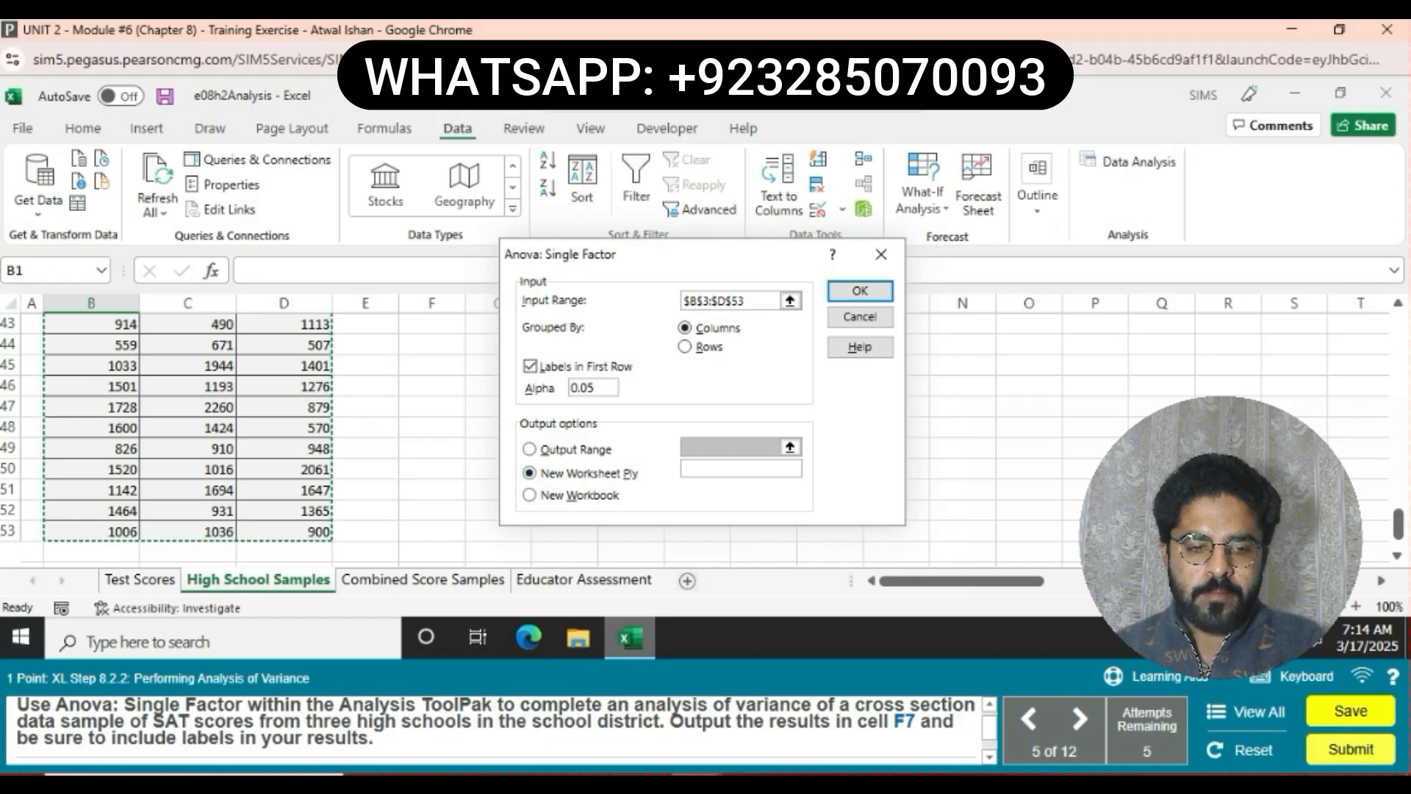
Direct the Anova output to cell F7 on the same worksheet and run the analysis.
left_click(529, 449)
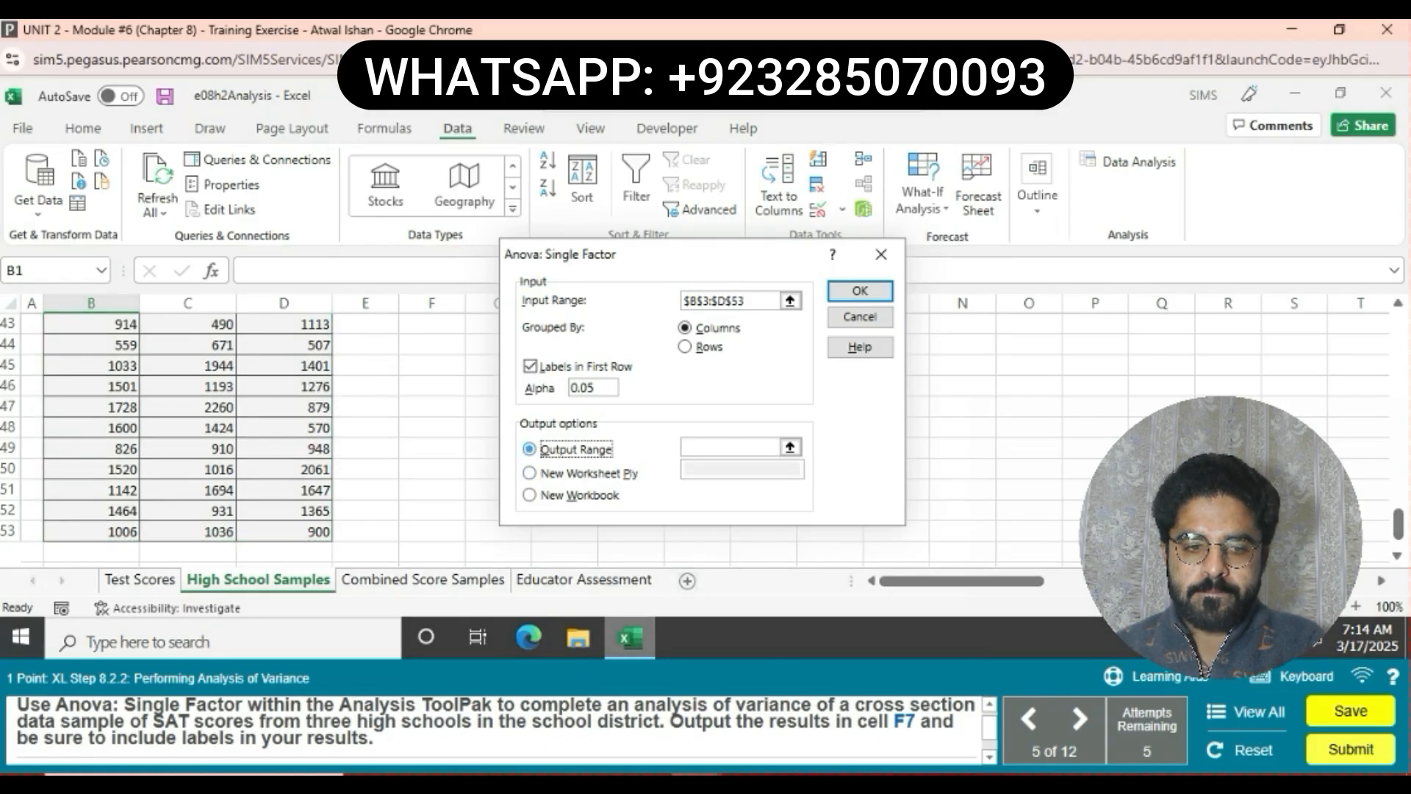
left_click(730, 447)
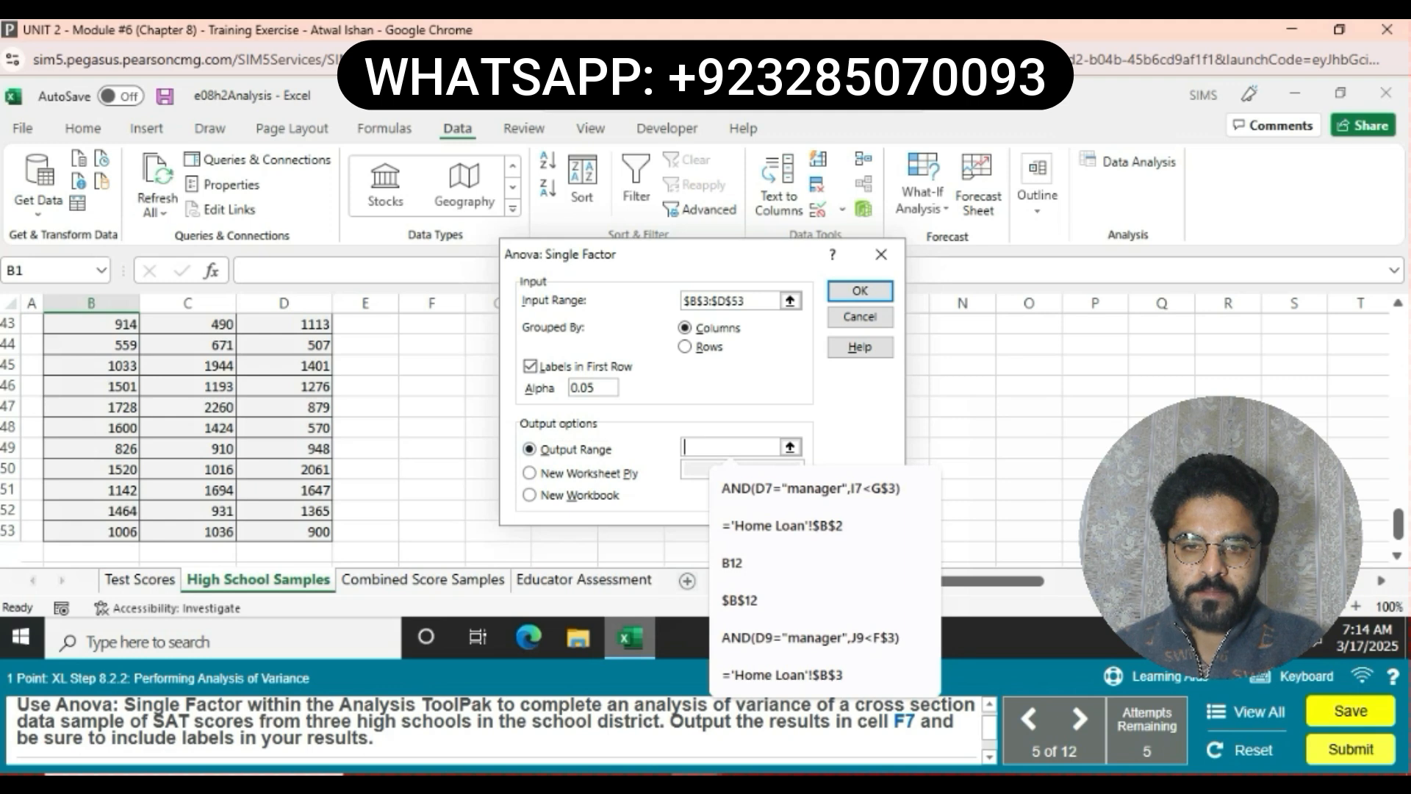
scroll(187, 434, "up", 14)
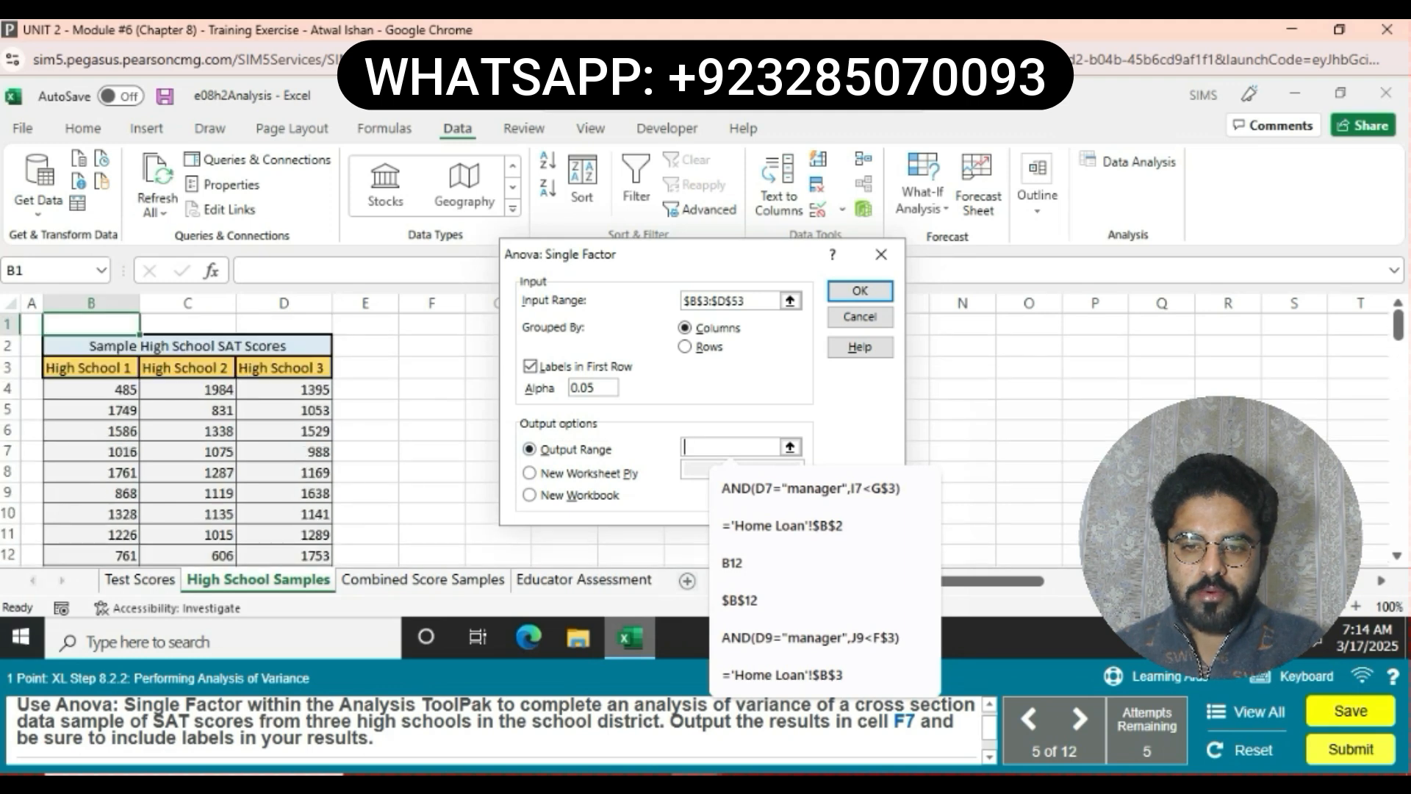
left_click(432, 452)
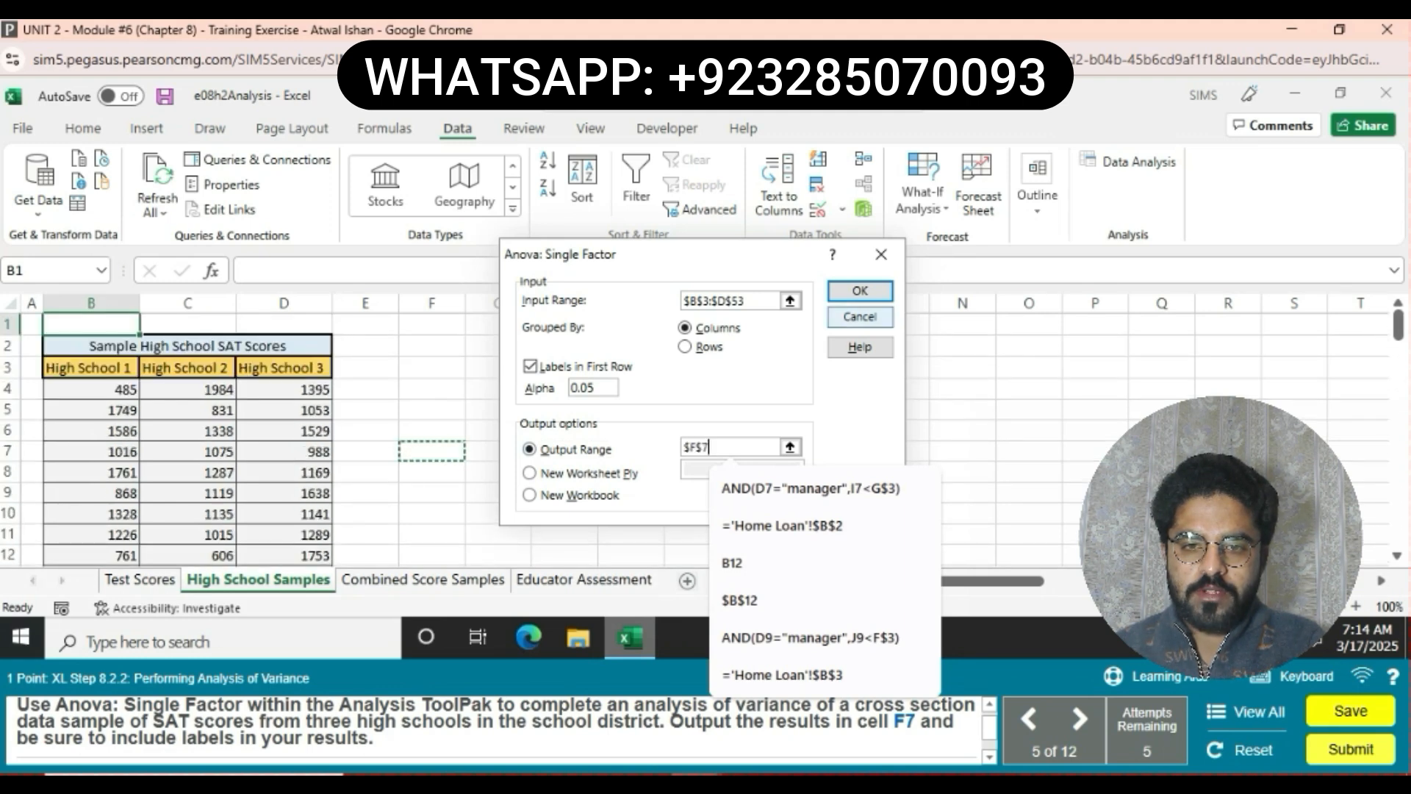
key("Return")
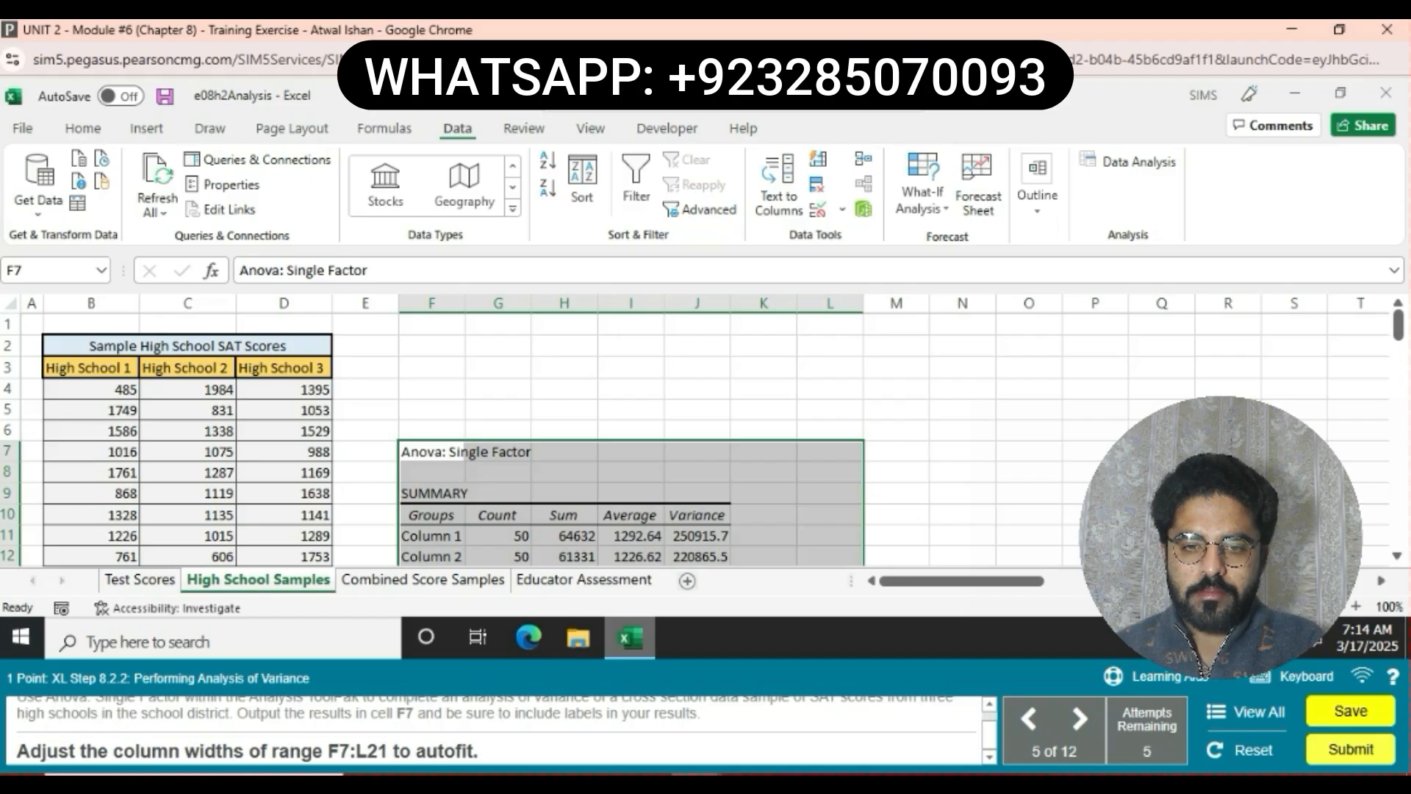
Autofit the widths of columns F through L containing the Anova results.
left_click(431, 303)
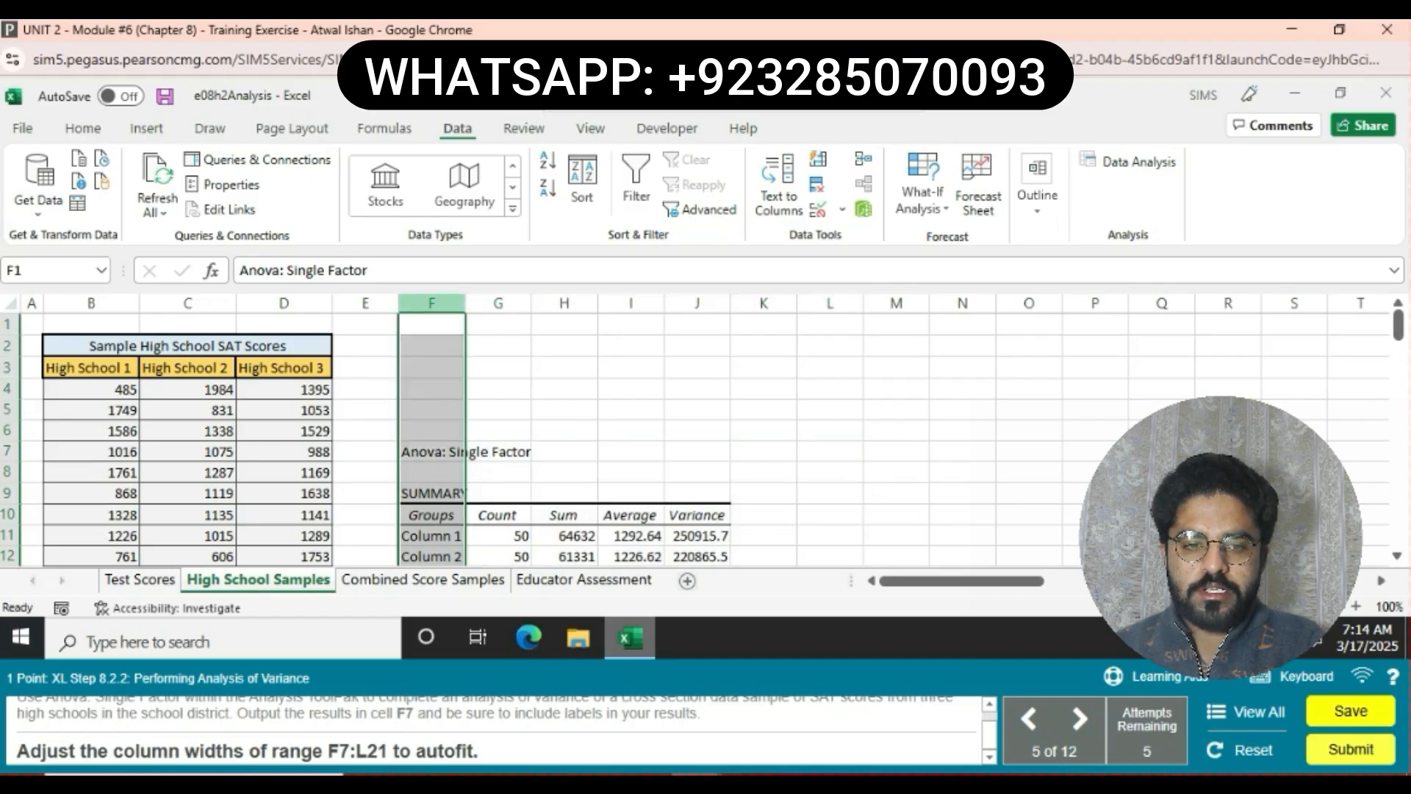
left_click_drag(431, 303, 829, 303)
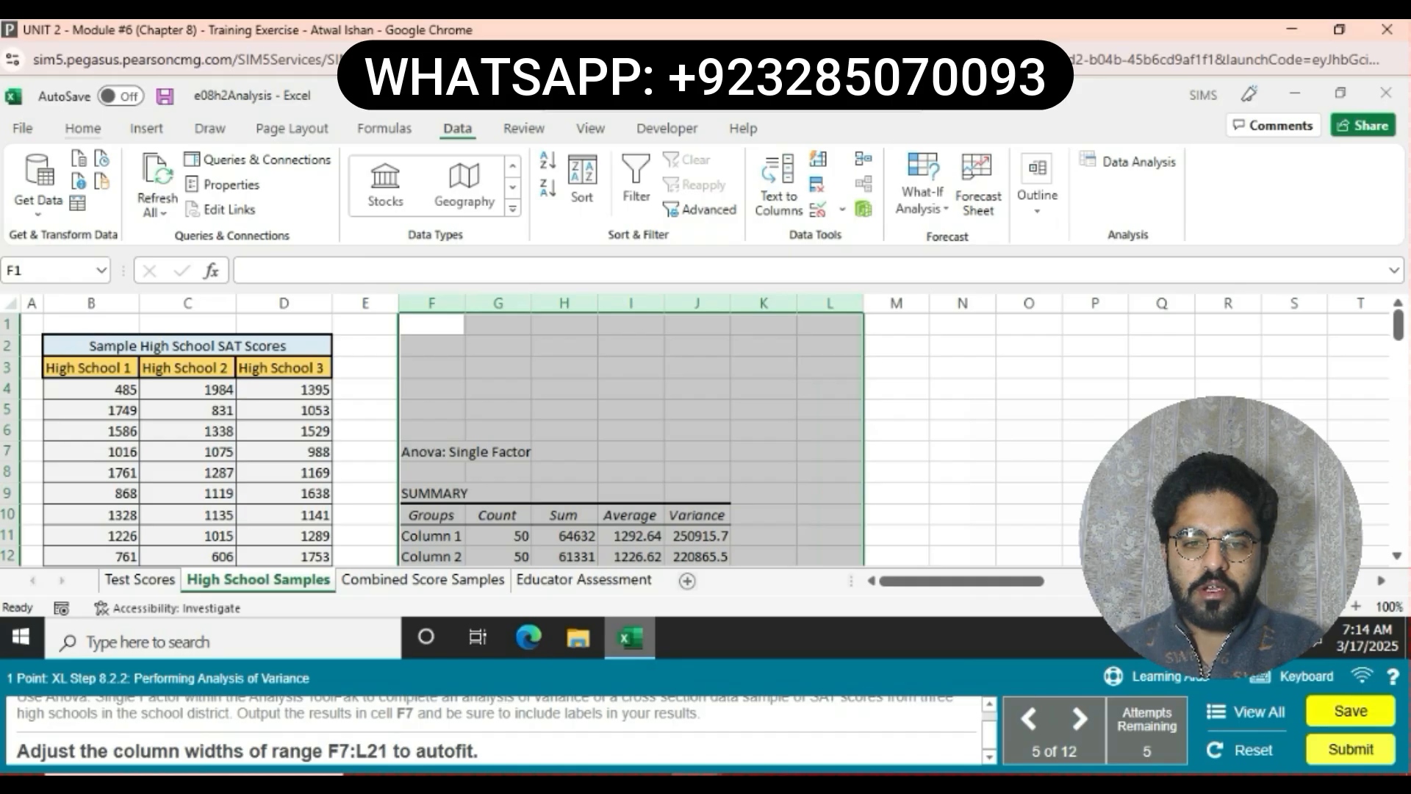
left_click(82, 128)
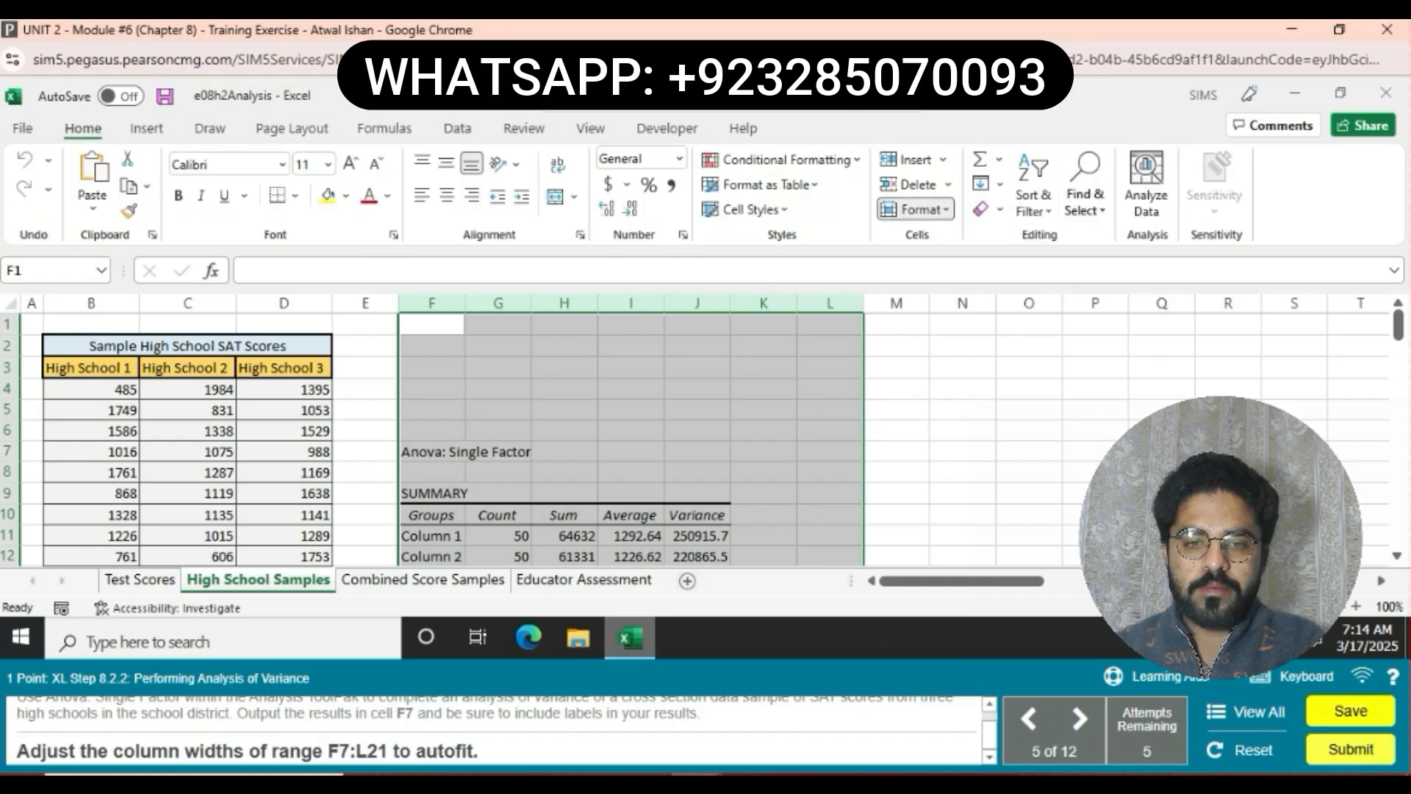
left_click(915, 210)
left_click(967, 336)
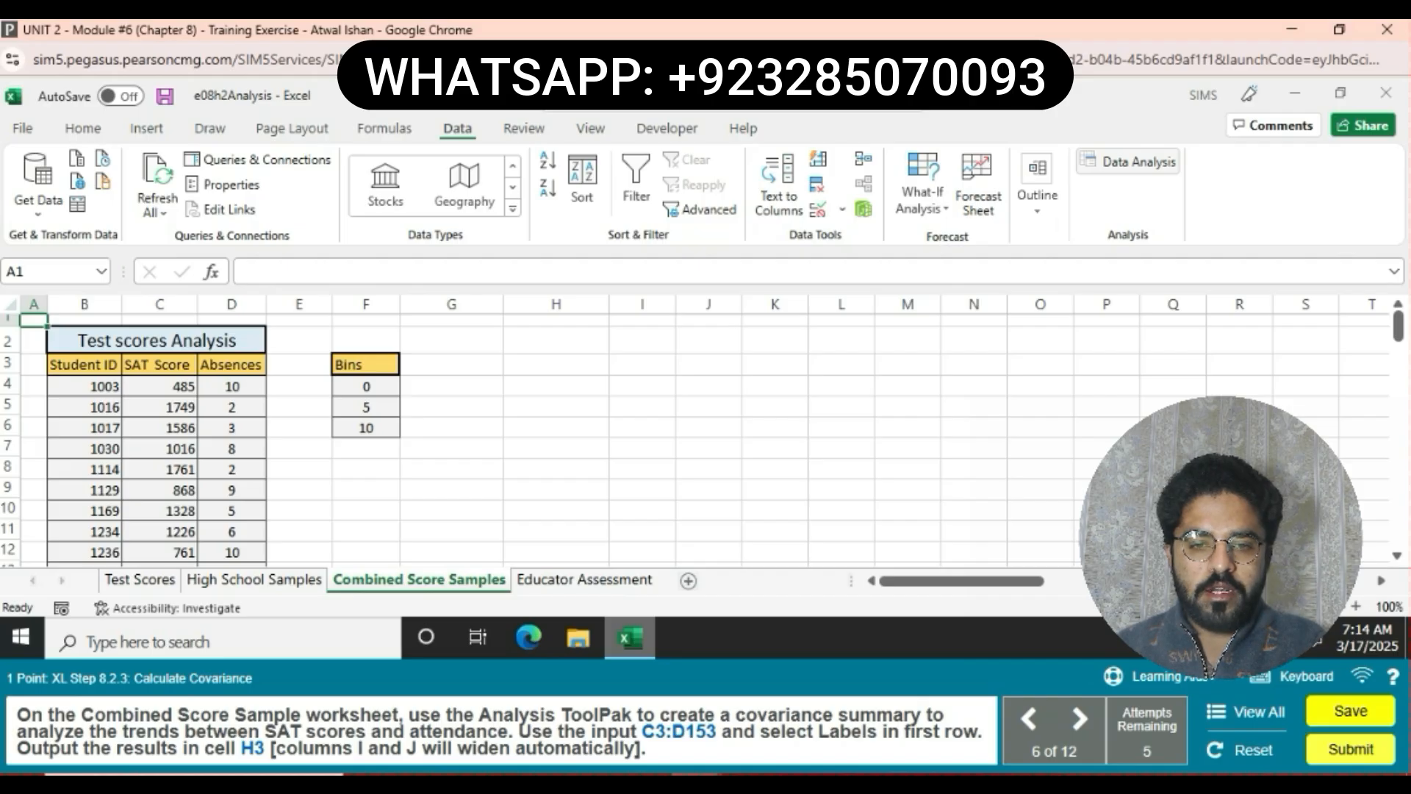
Set up a Covariance analysis of SAT scores and absences with input range C3:D153 and labels in the first row.
left_click(1132, 161)
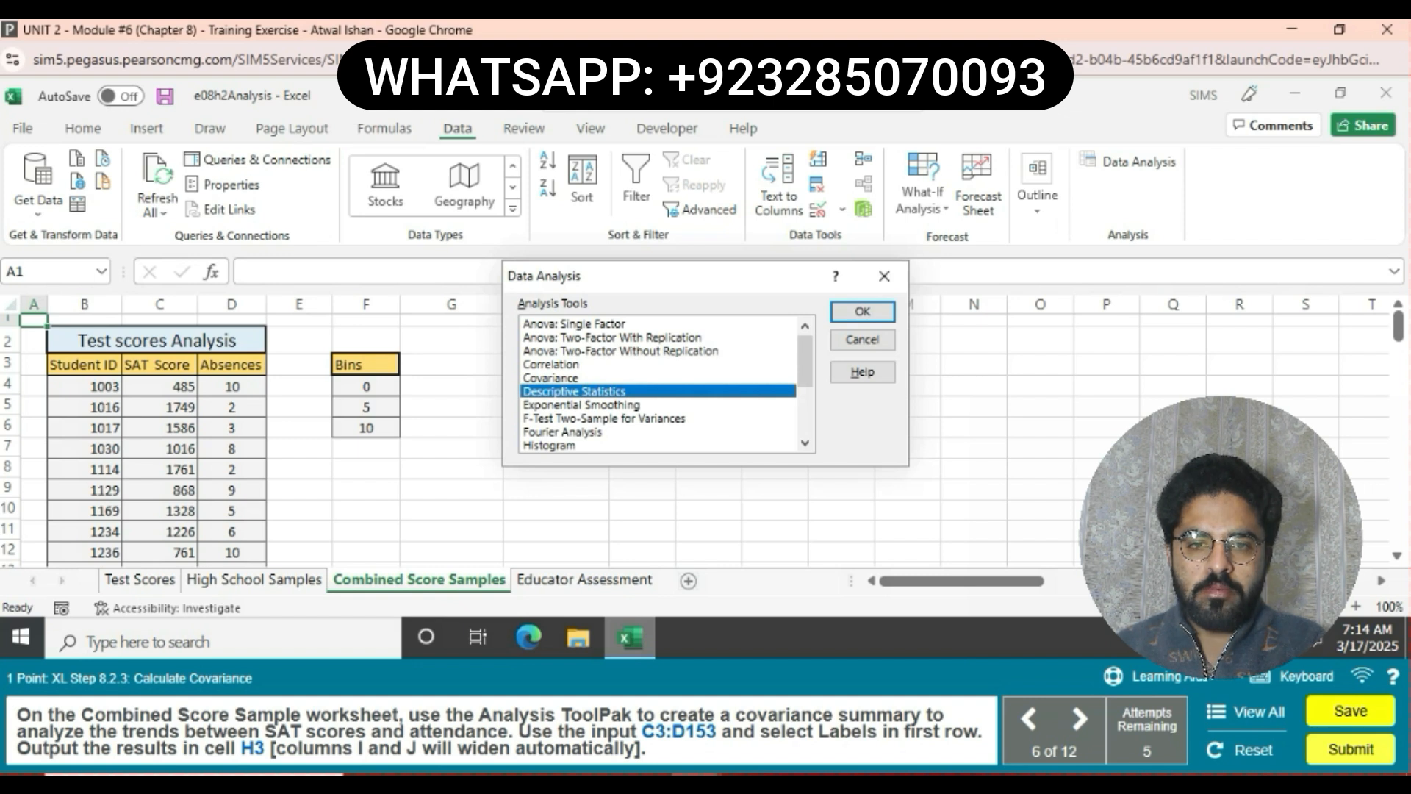
left_click(551, 377)
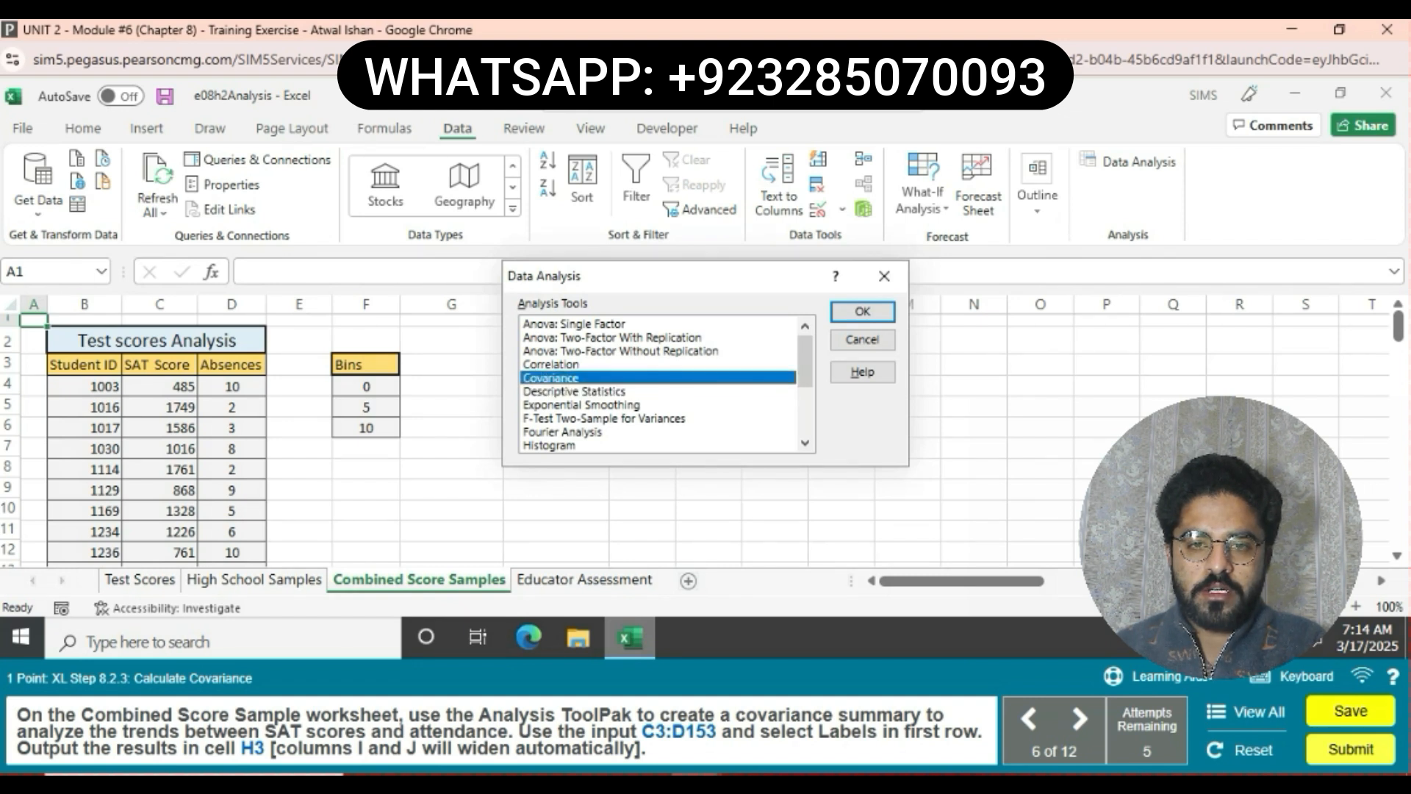
key("Return")
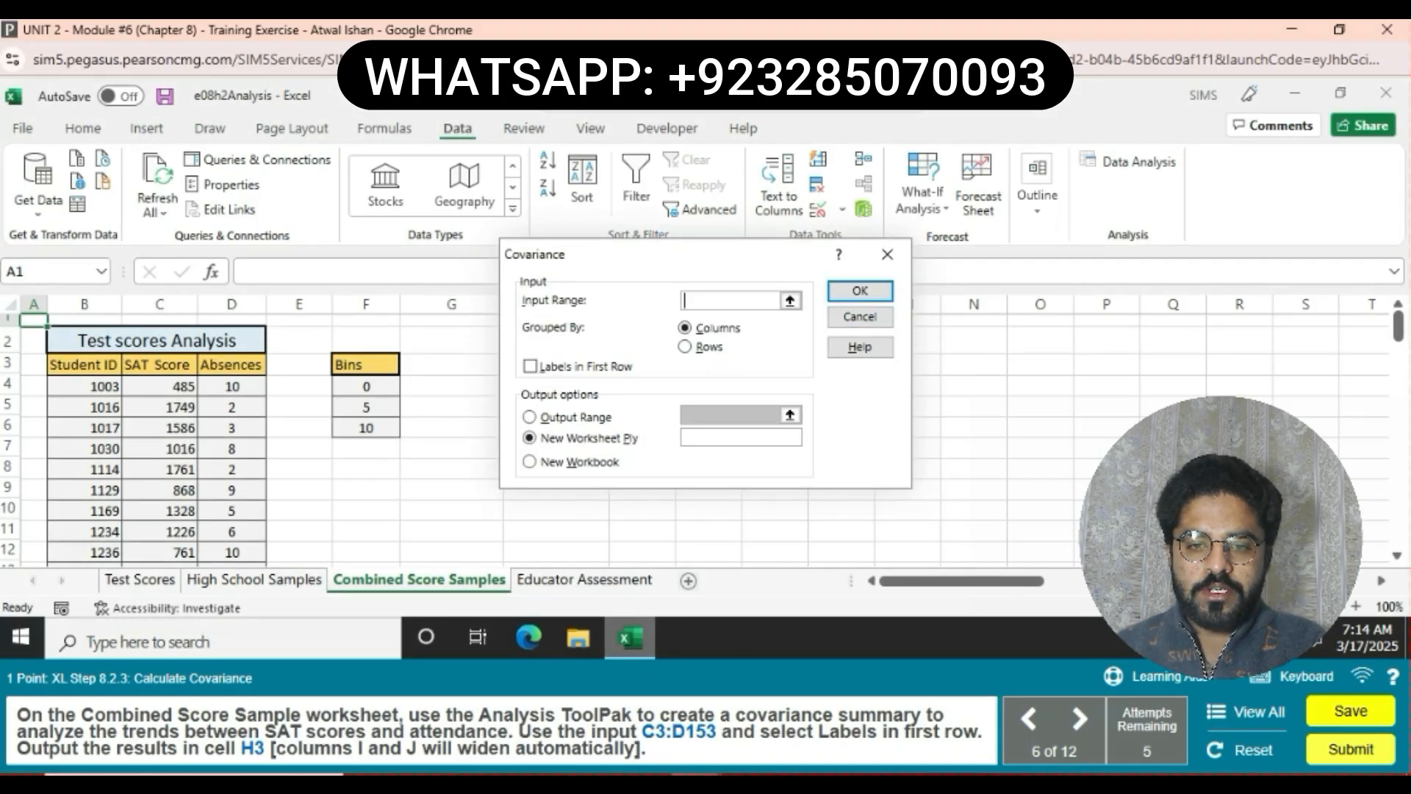
left_click_drag(159, 364, 232, 535)
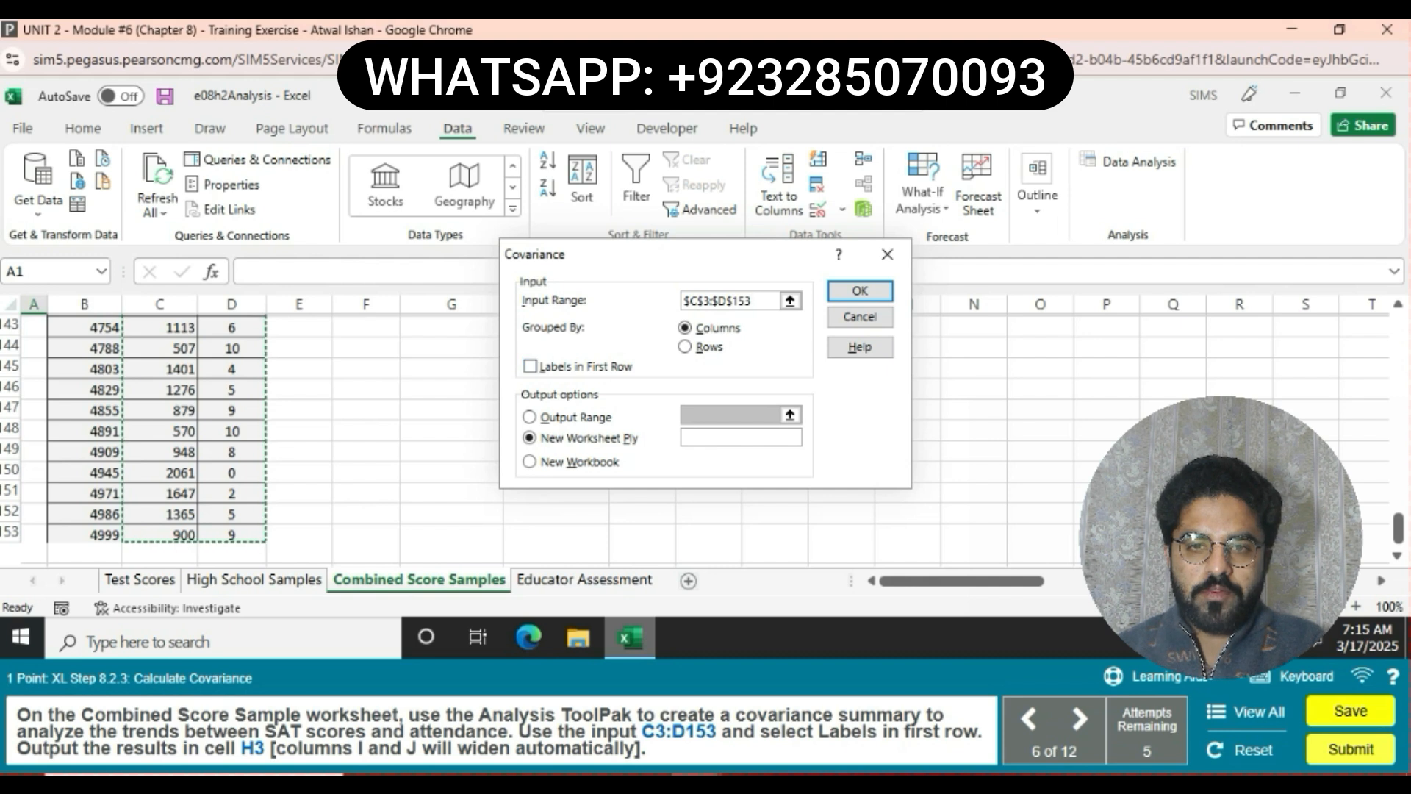
key("alt+l")
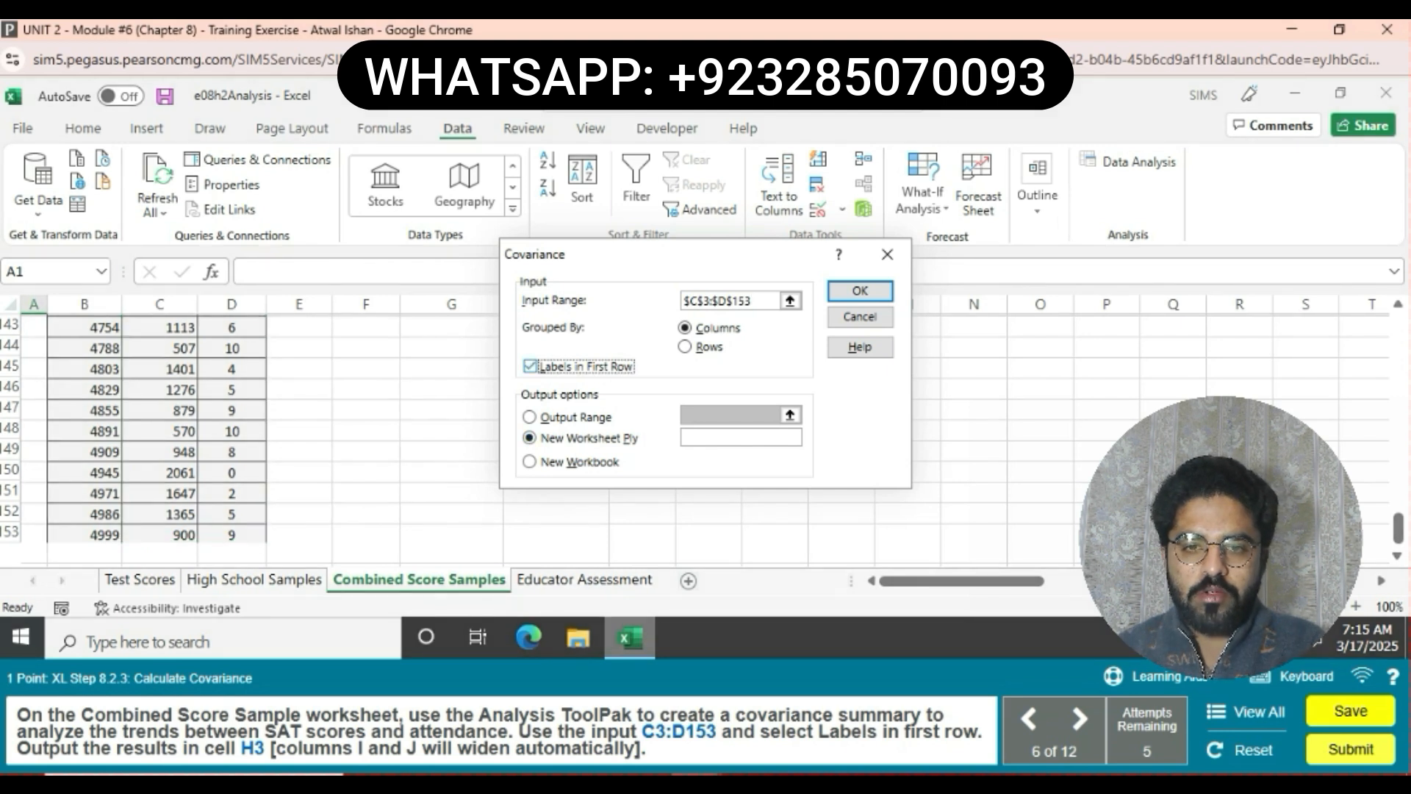
Direct the Covariance output to cell H3 and run the analysis.
key("alt+o")
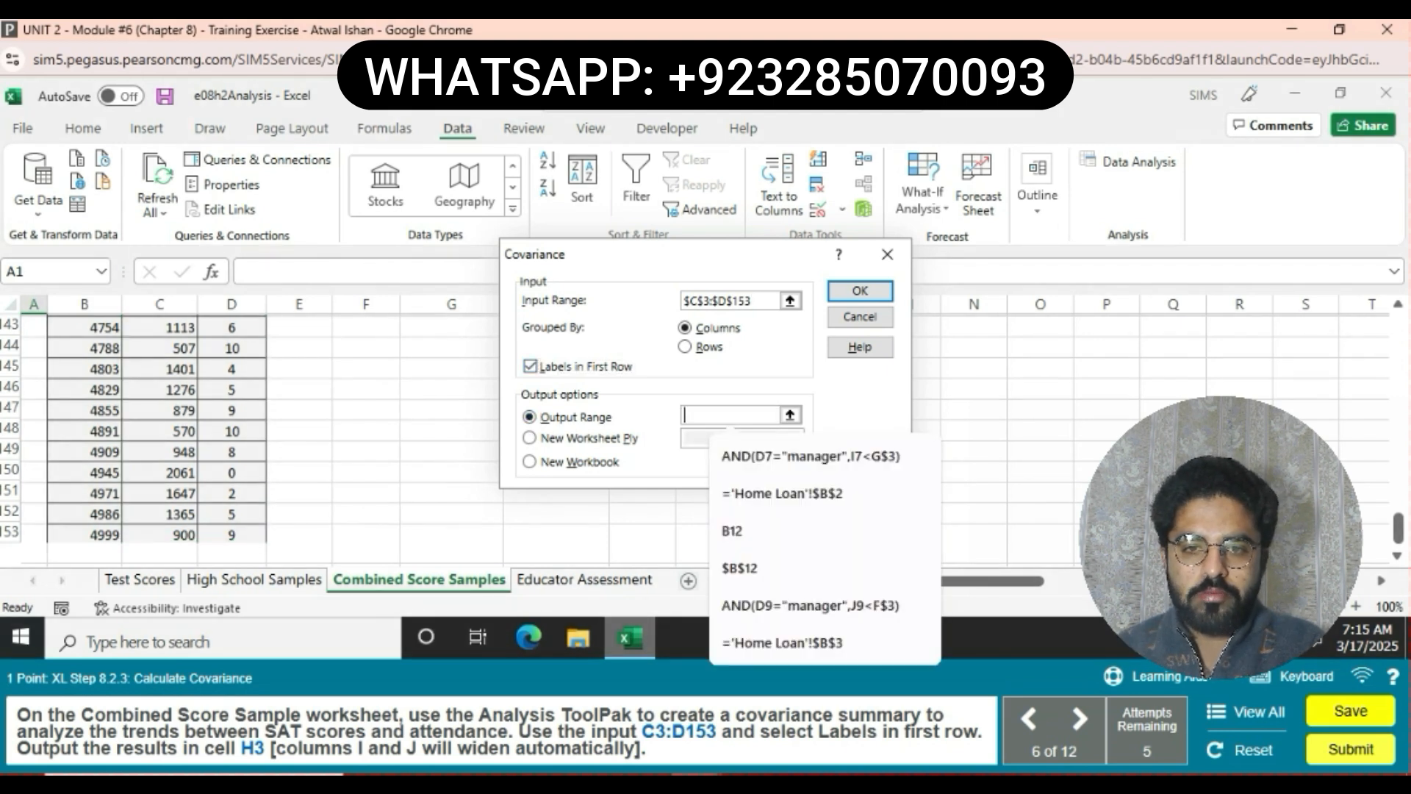
scroll(221, 434, "up", 20)
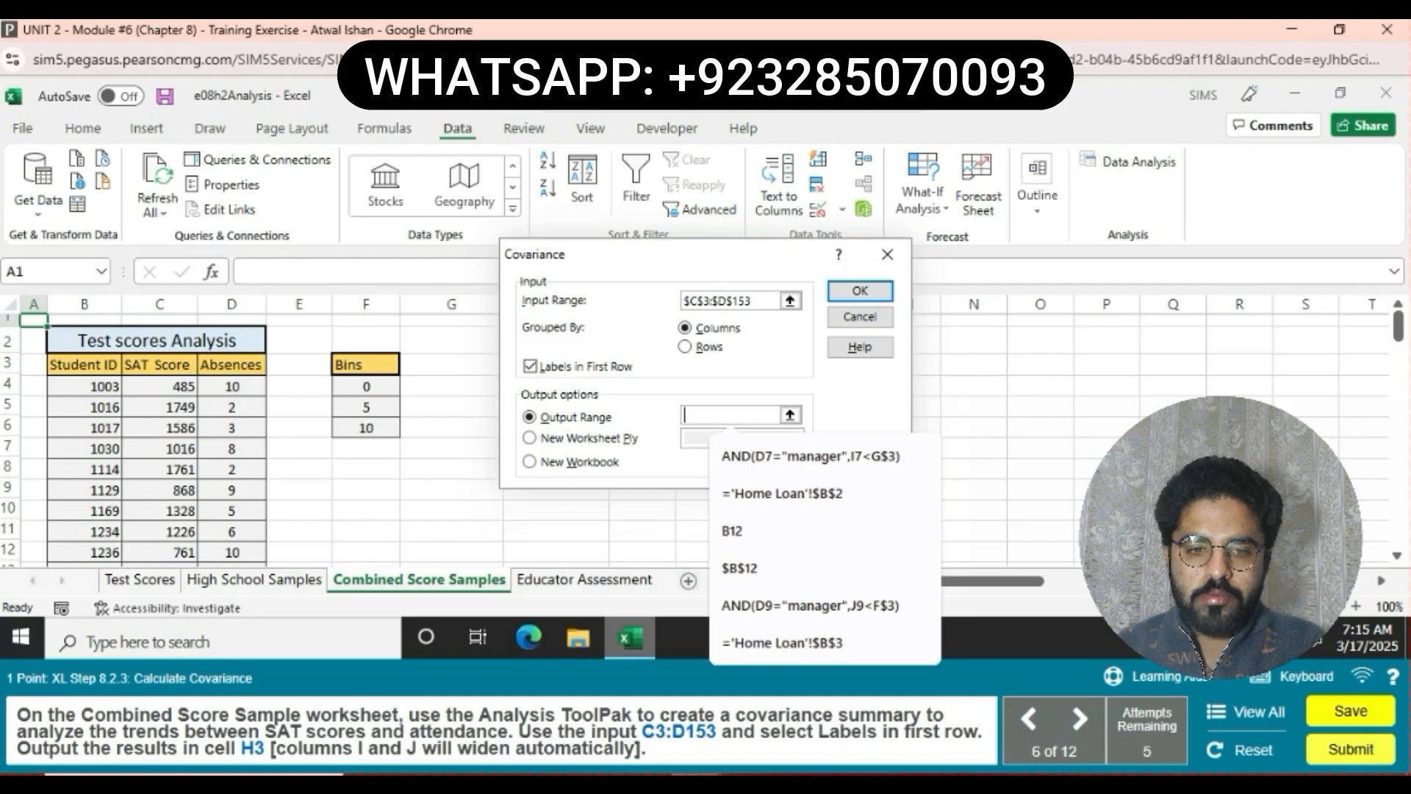
left_click_drag(661, 254, 832, 234)
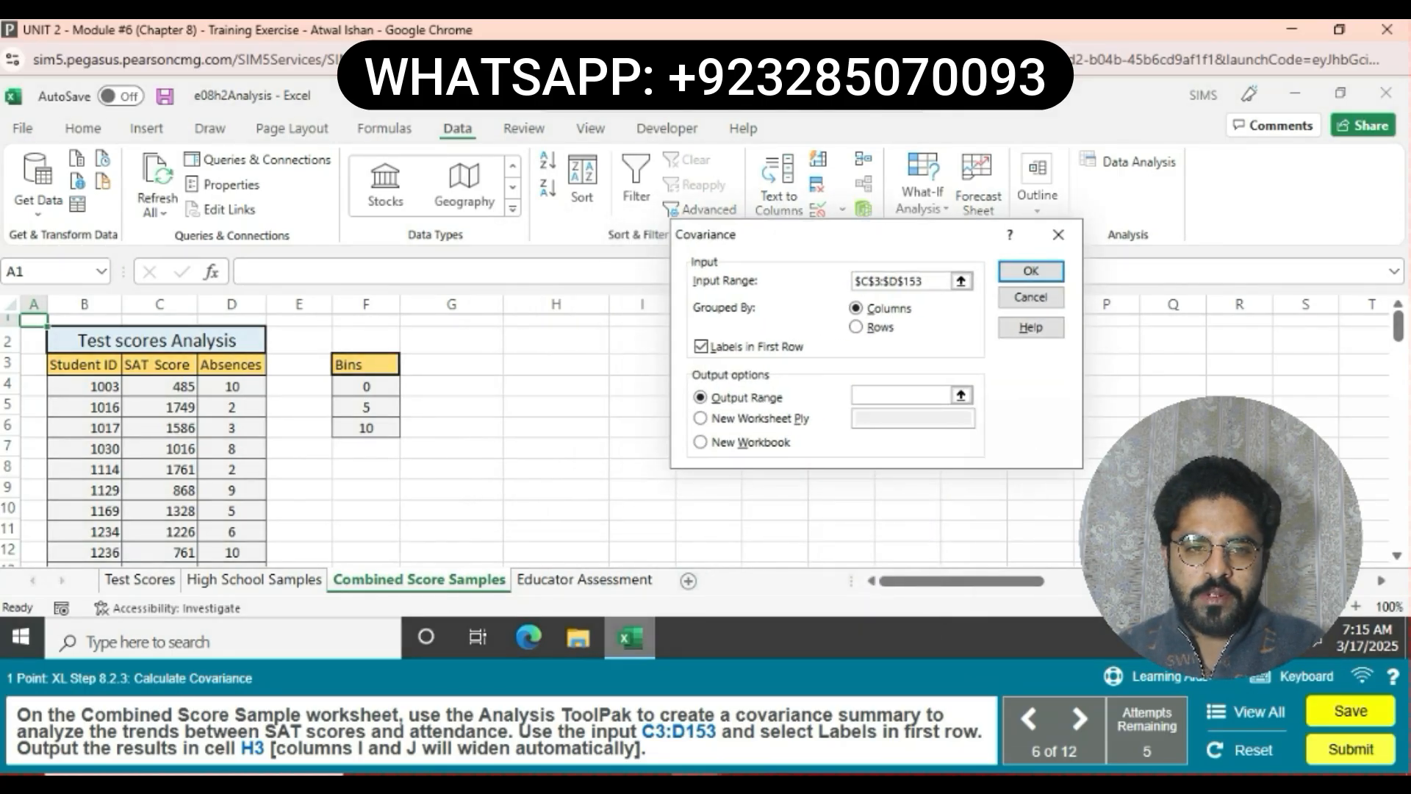
left_click(902, 395)
left_click(556, 363)
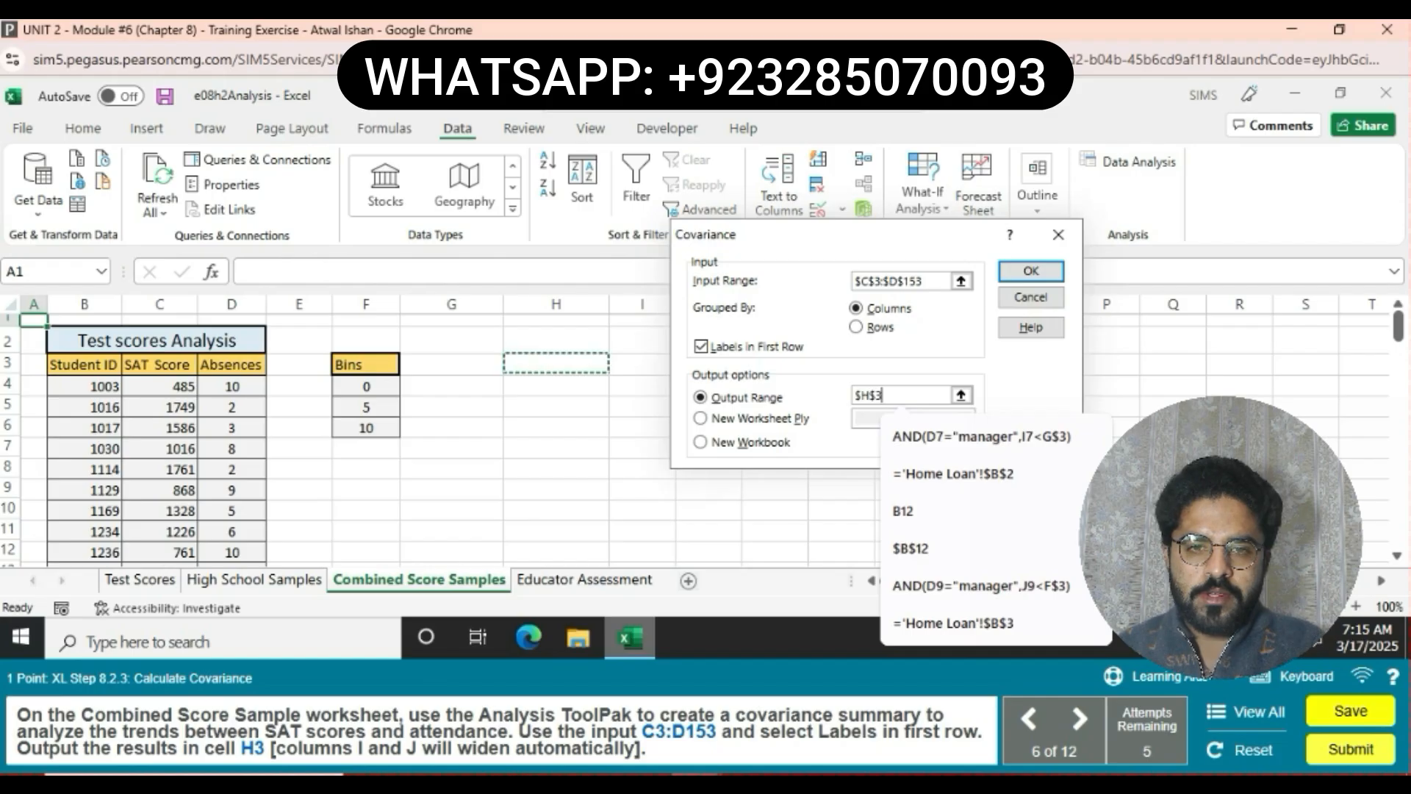
left_click(1032, 271)
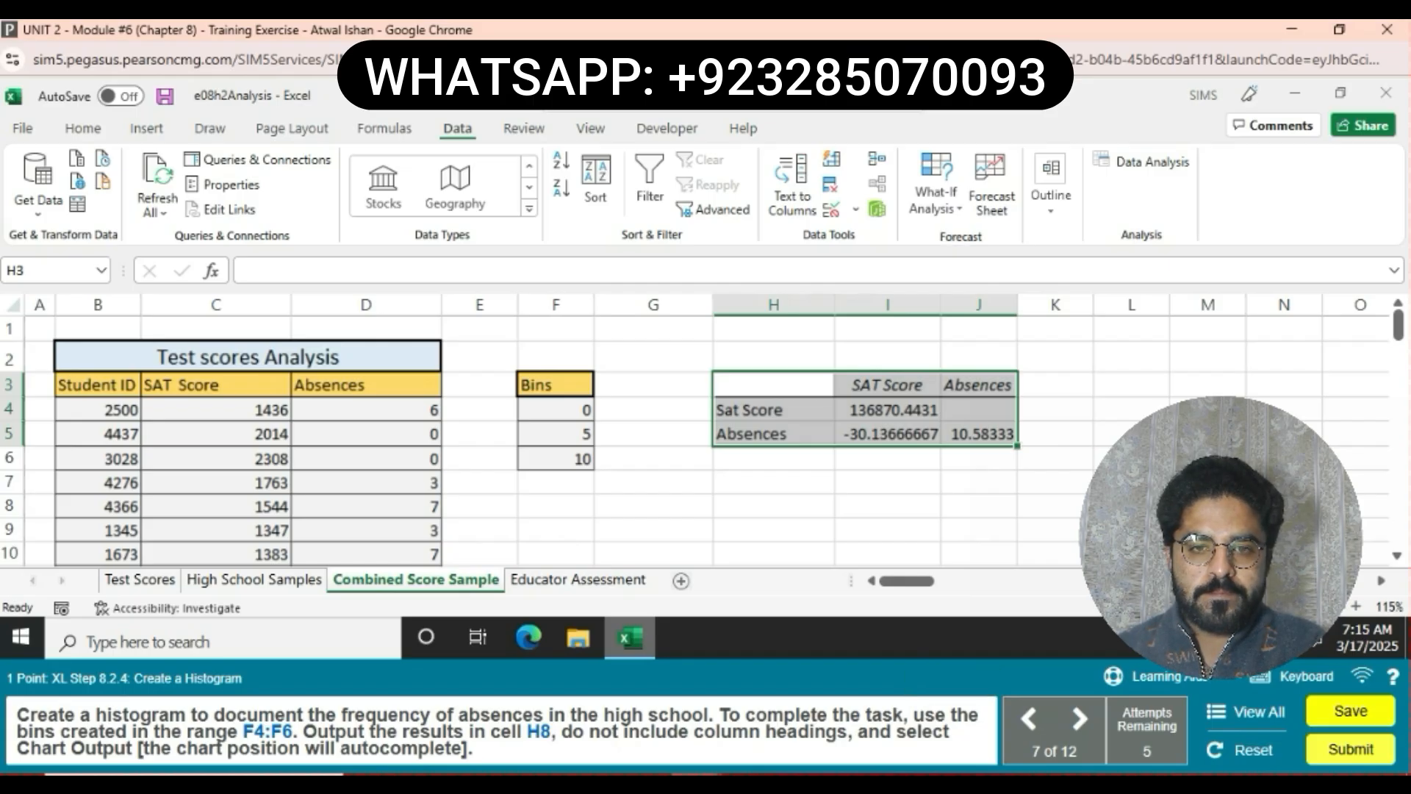
Start a Histogram analysis with the absences in D3:D153 as the input range.
left_click(1152, 162)
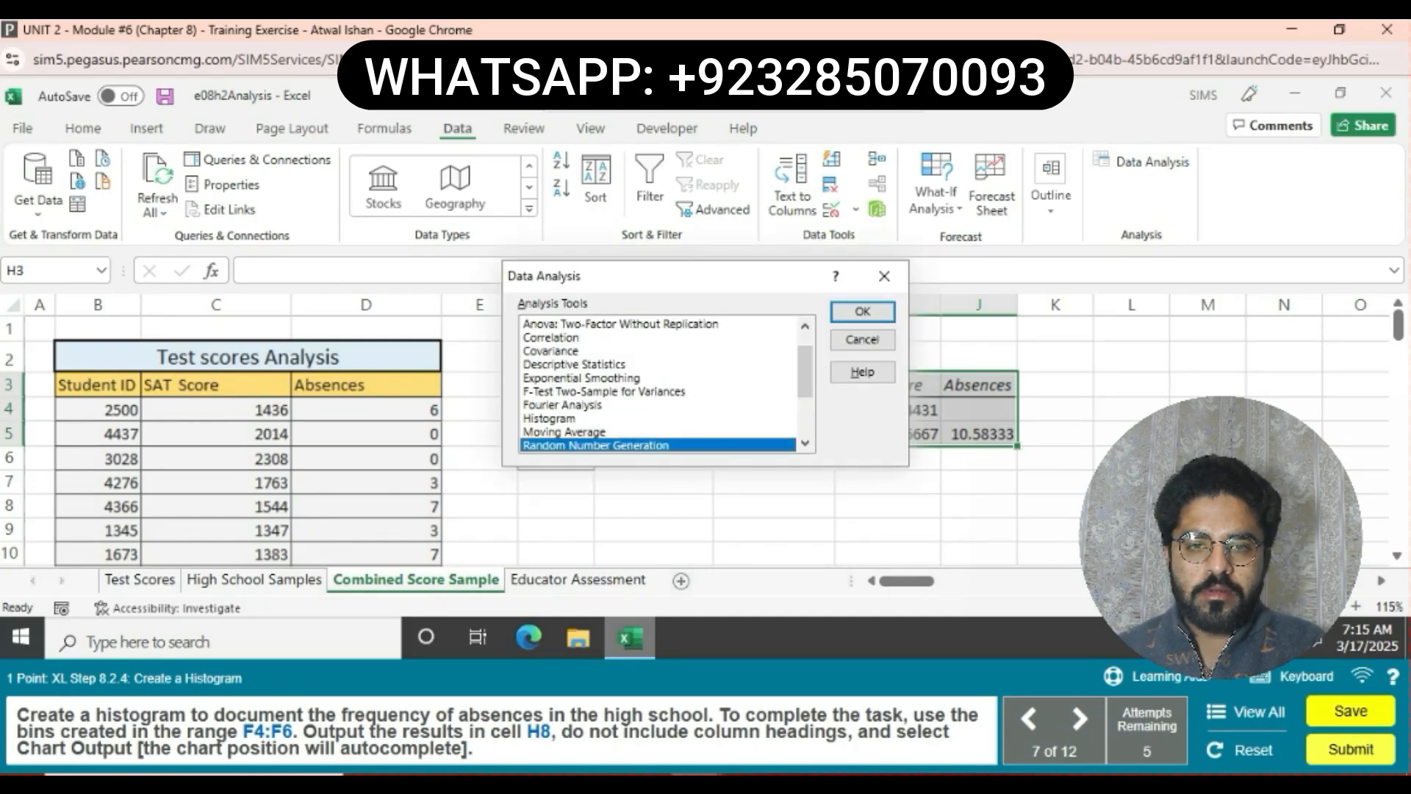
left_click(550, 418)
left_click(862, 312)
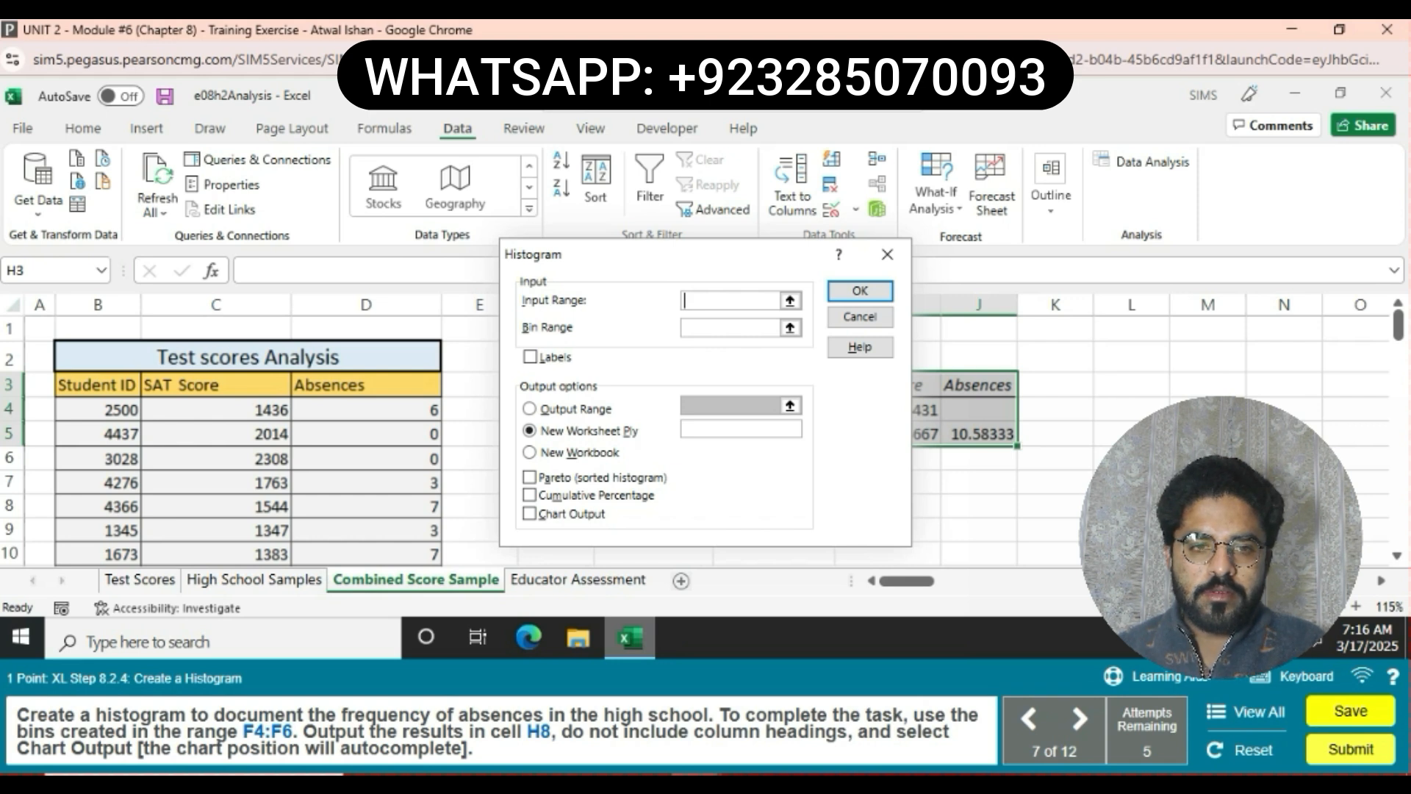
left_click_drag(366, 385, 366, 560)
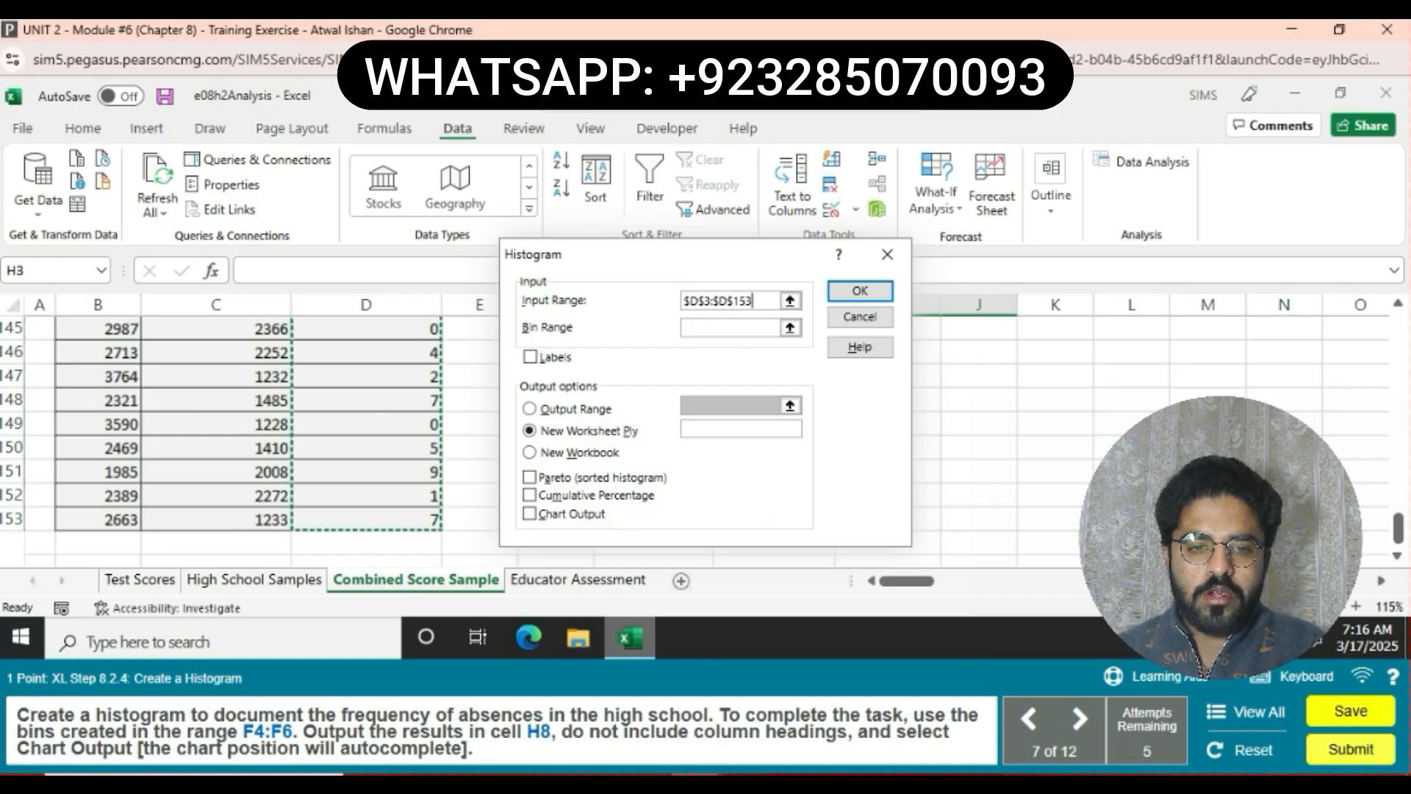
Set the histogram's bin range to F3:F6, including the Bins heading.
left_click(729, 327)
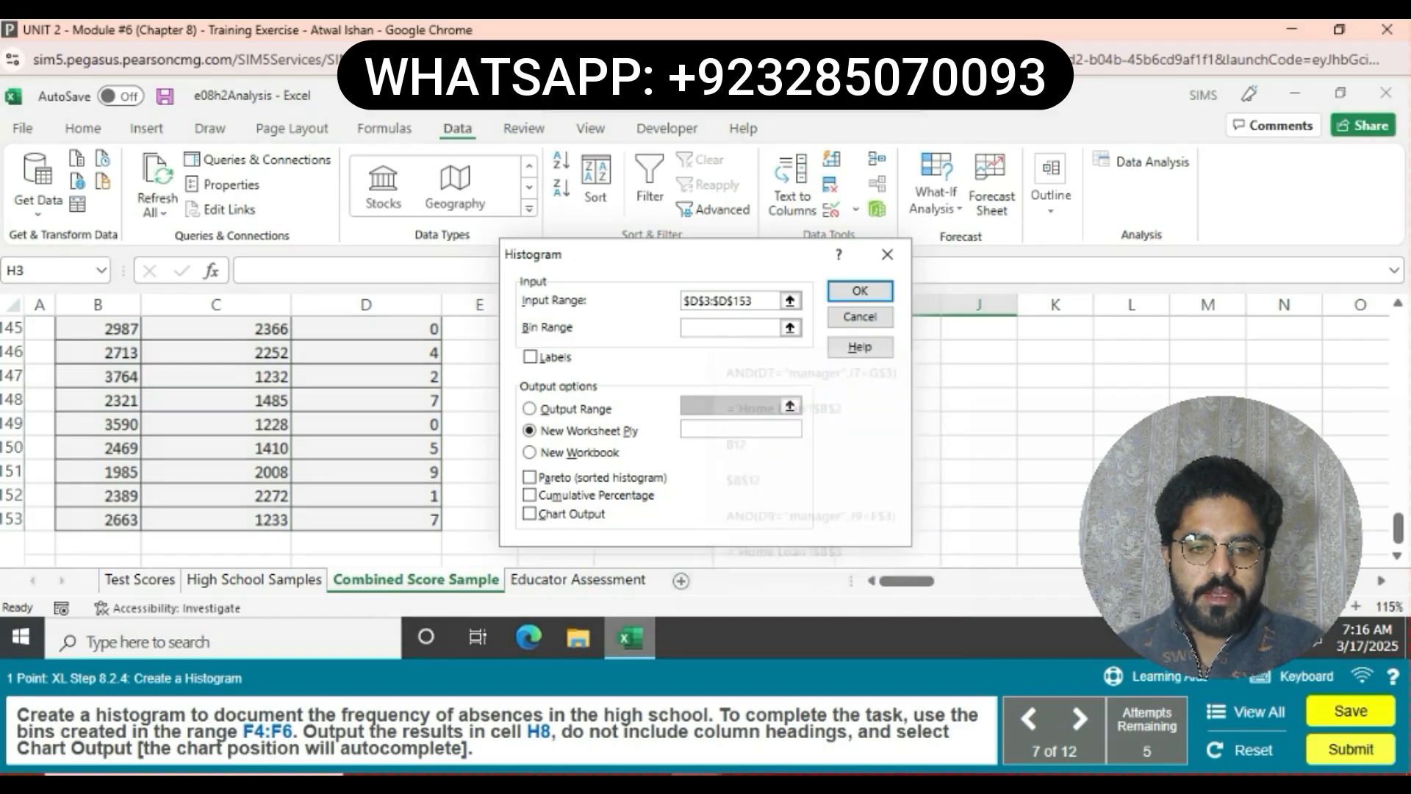
left_click_drag(683, 255, 862, 295)
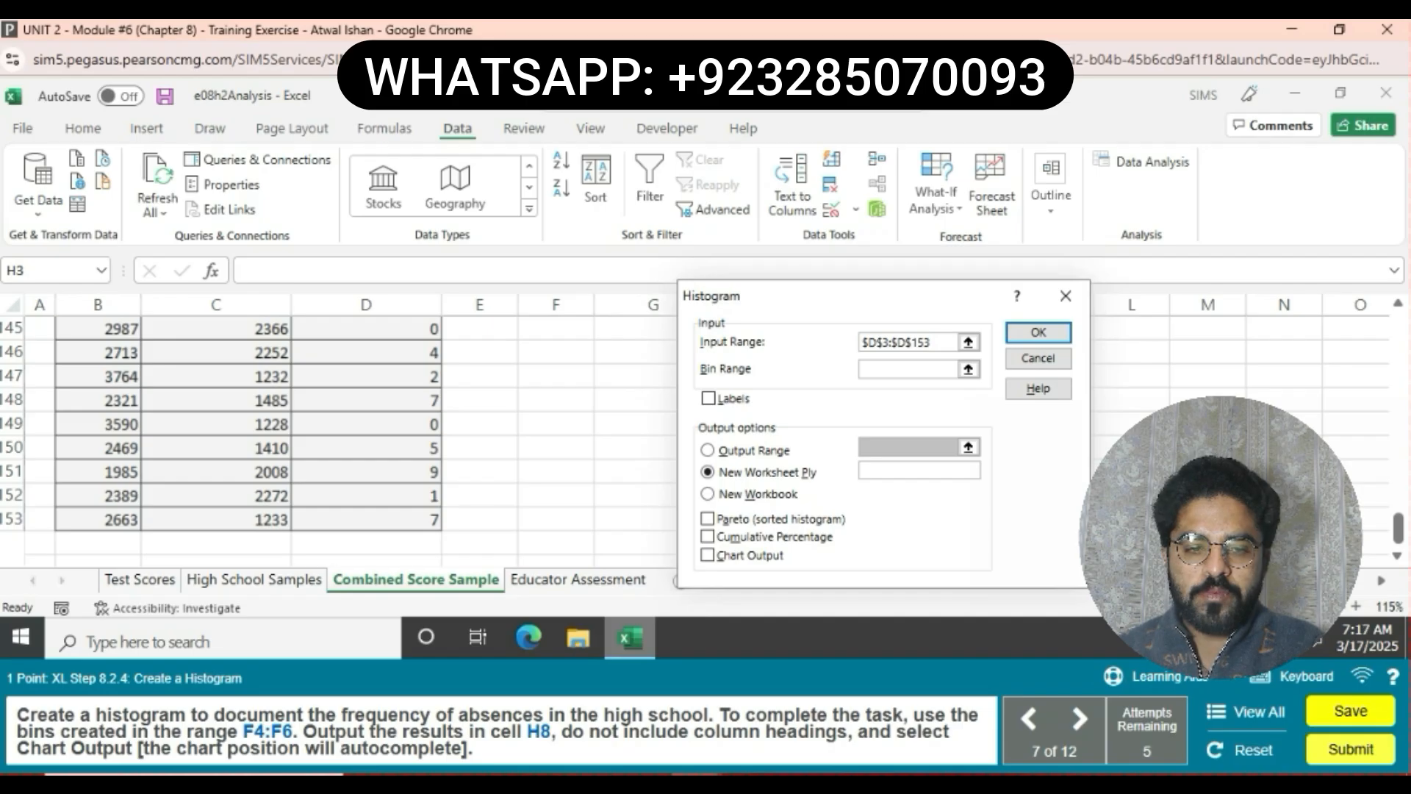
left_click(910, 369)
scroll(470, 441, "up", 20)
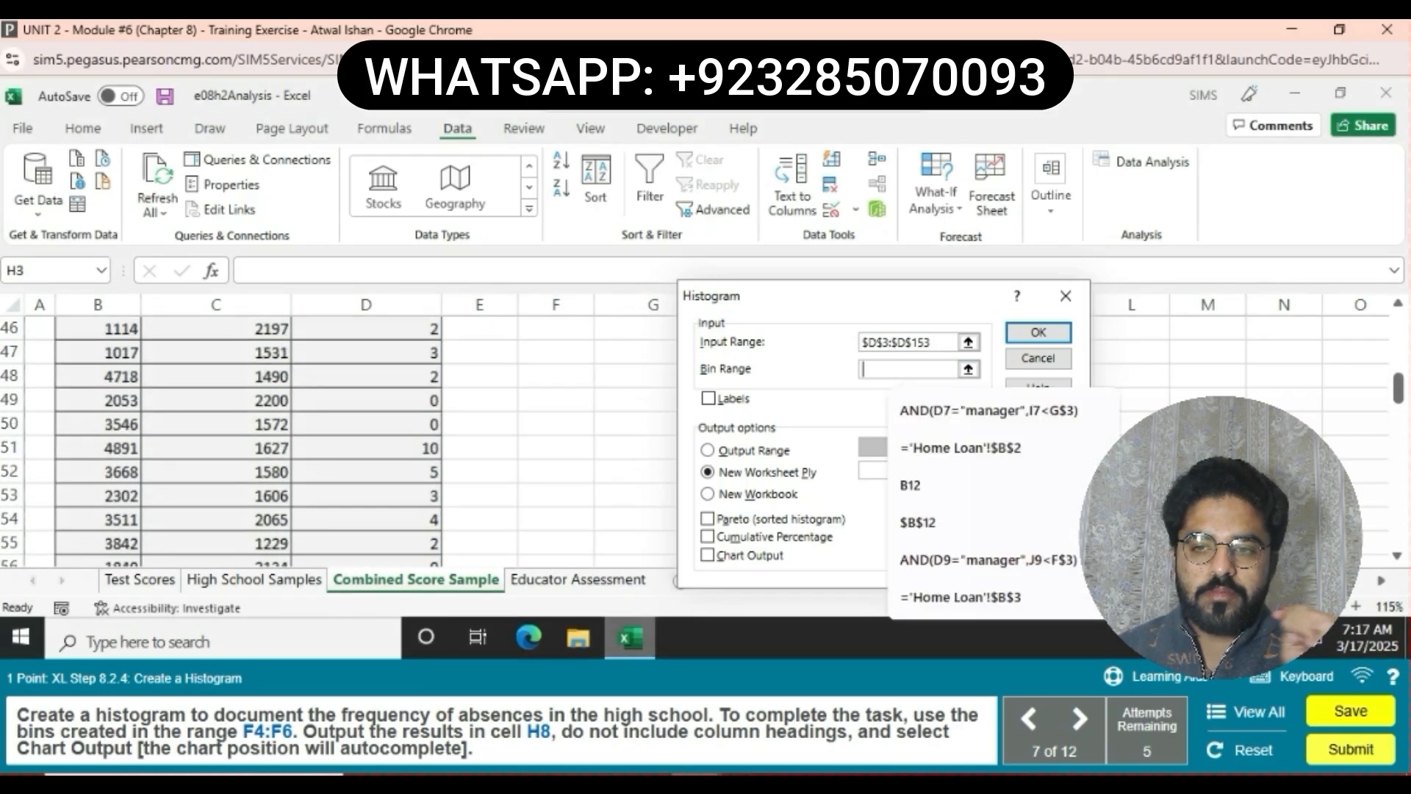
scroll(470, 441, "up", 15)
left_click(556, 385)
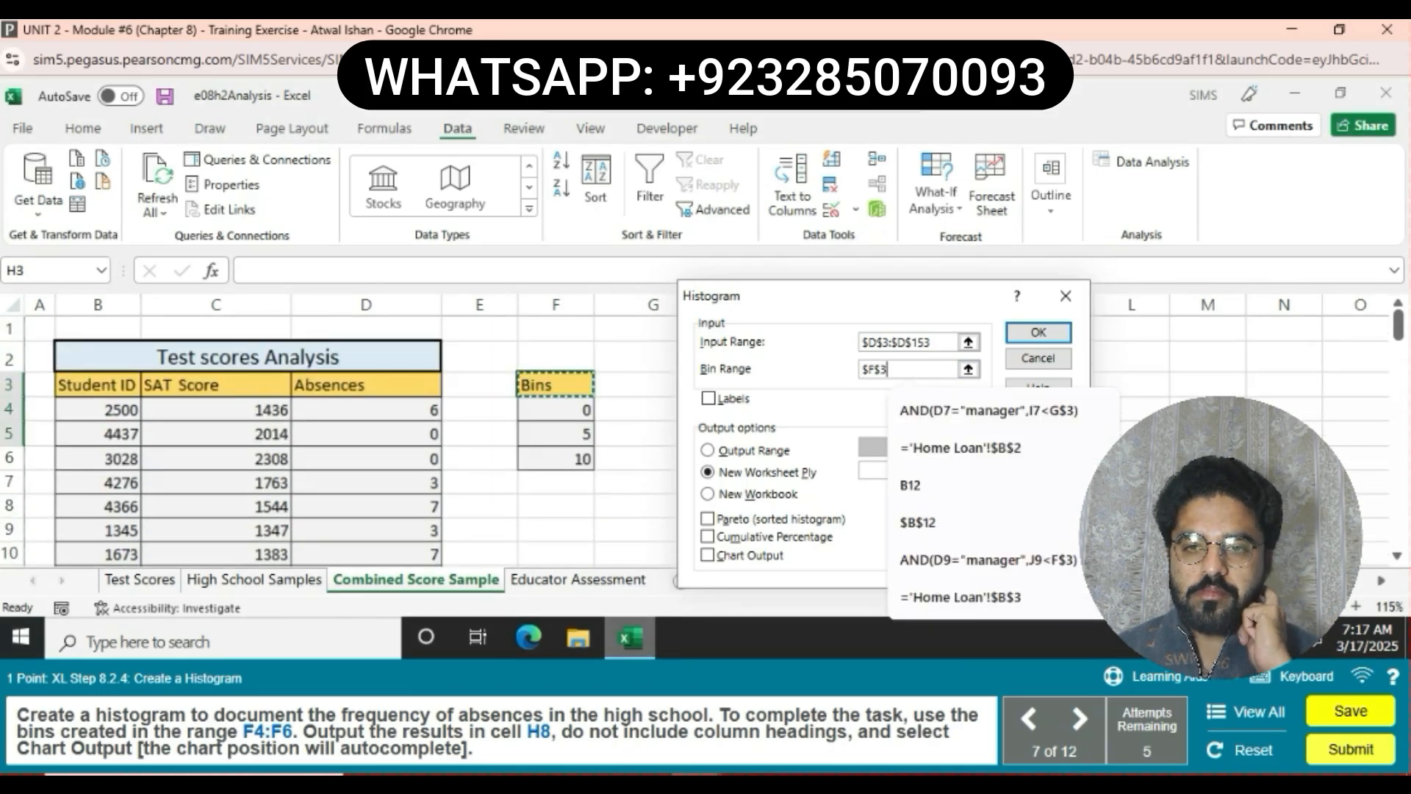
left_click_drag(556, 385, 556, 458)
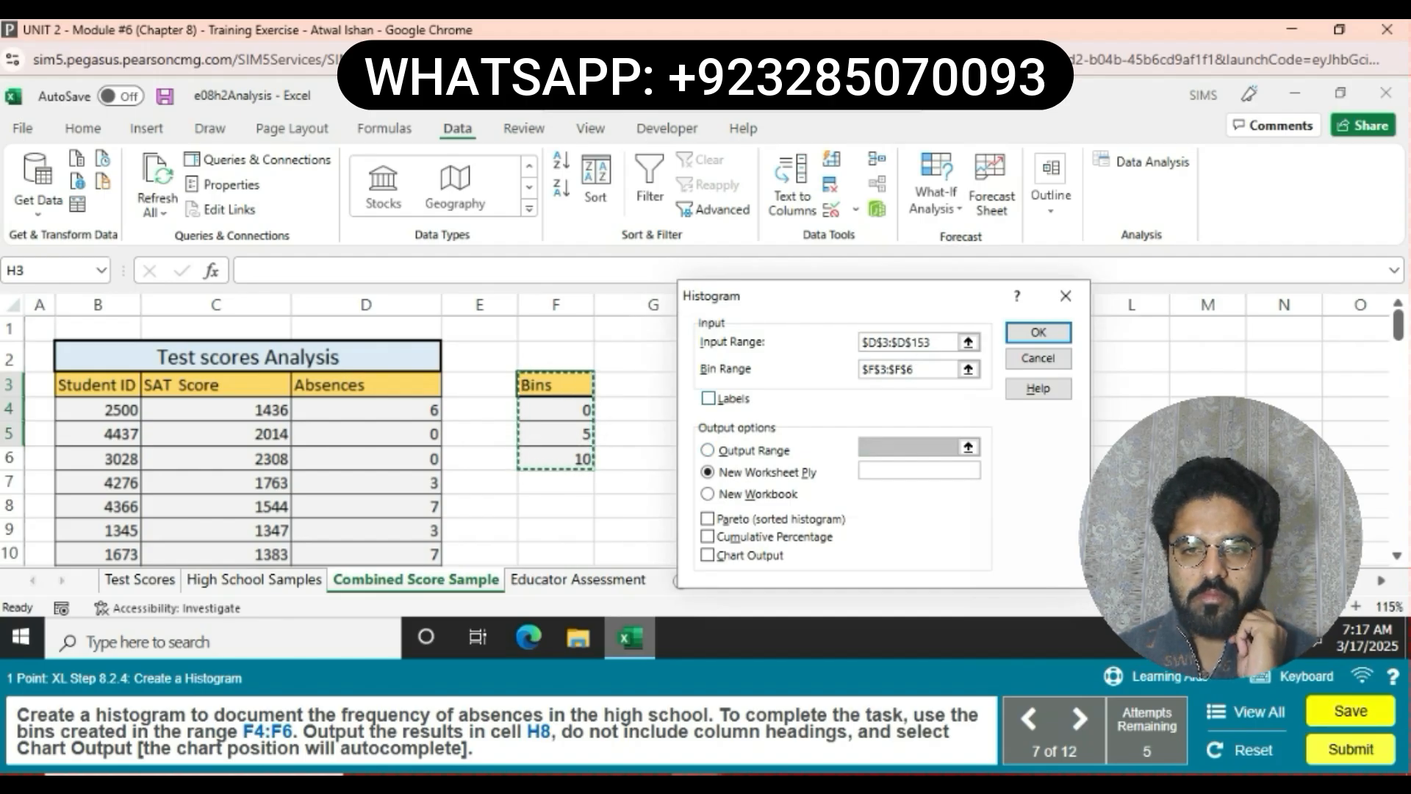
Try to run the histogram with its output range at cell H8 and Chart Output enabled.
left_click(708, 449)
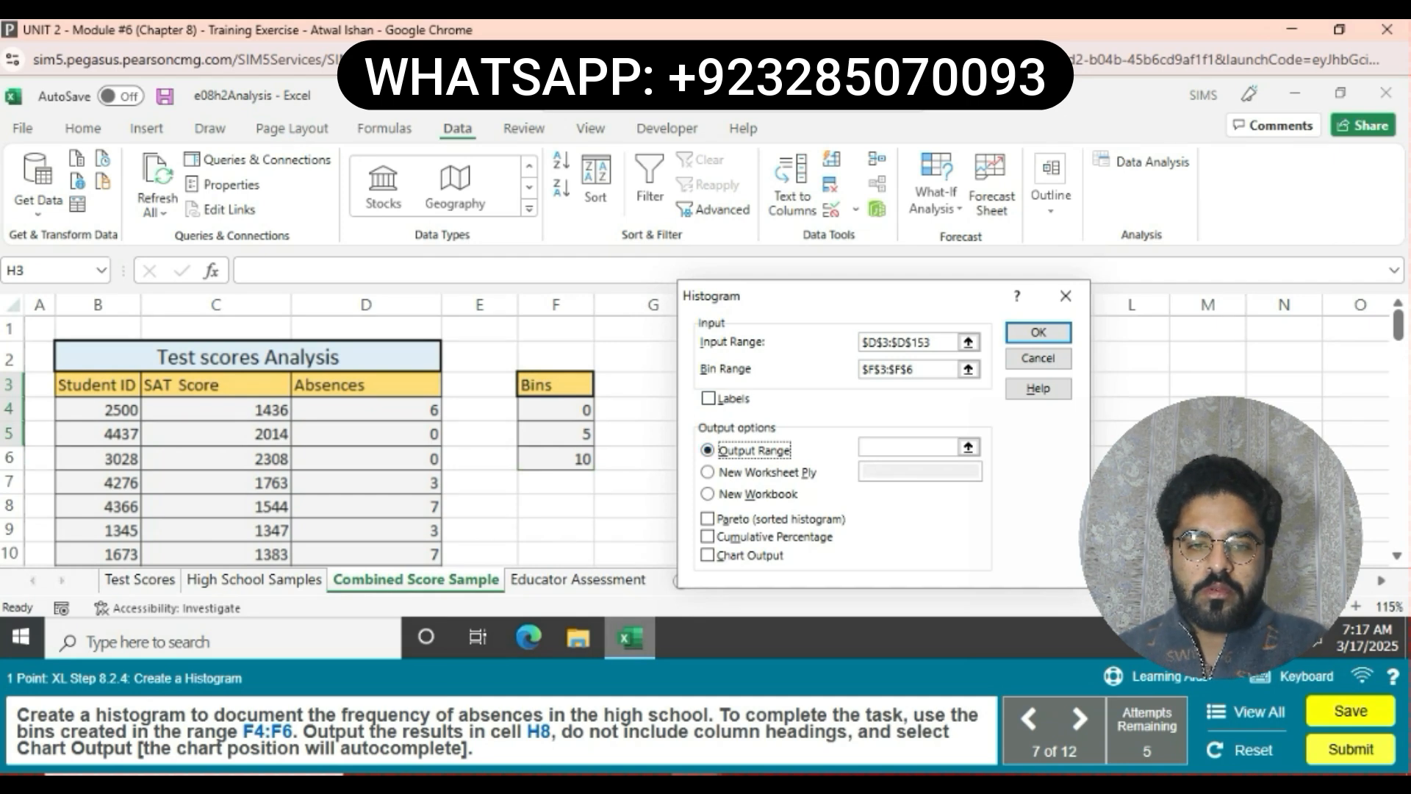
left_click(908, 447)
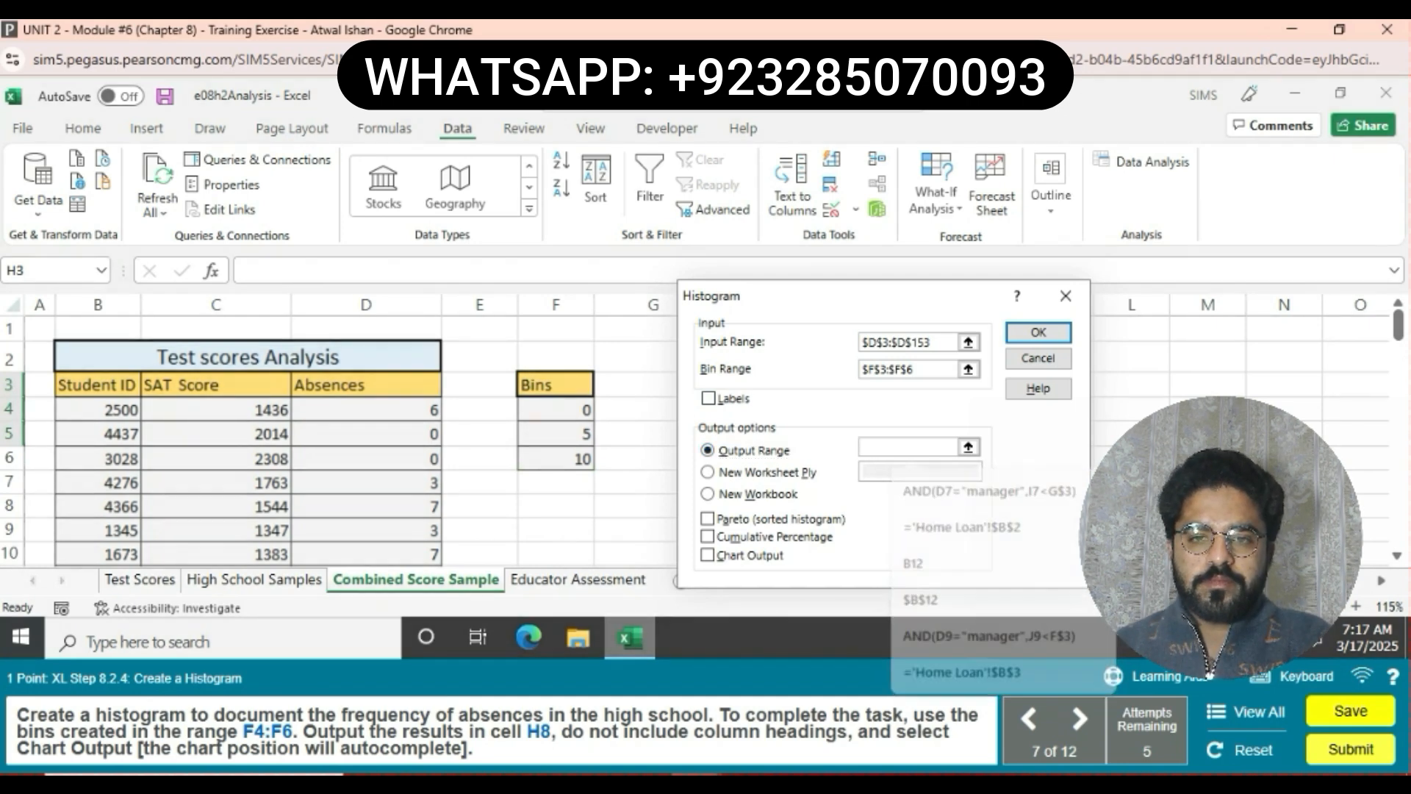
left_click_drag(845, 296, 1000, 268)
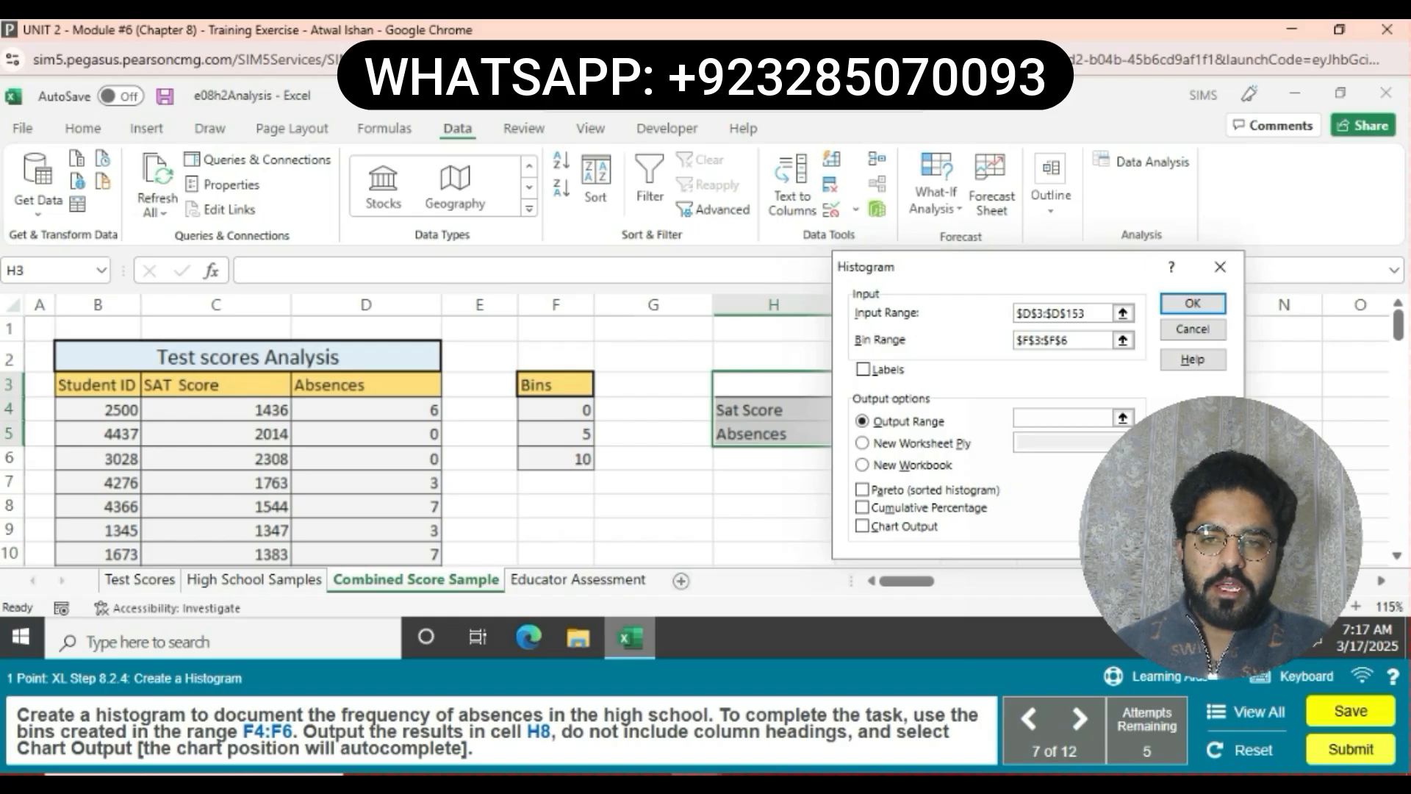
left_click(1062, 418)
left_click(773, 506)
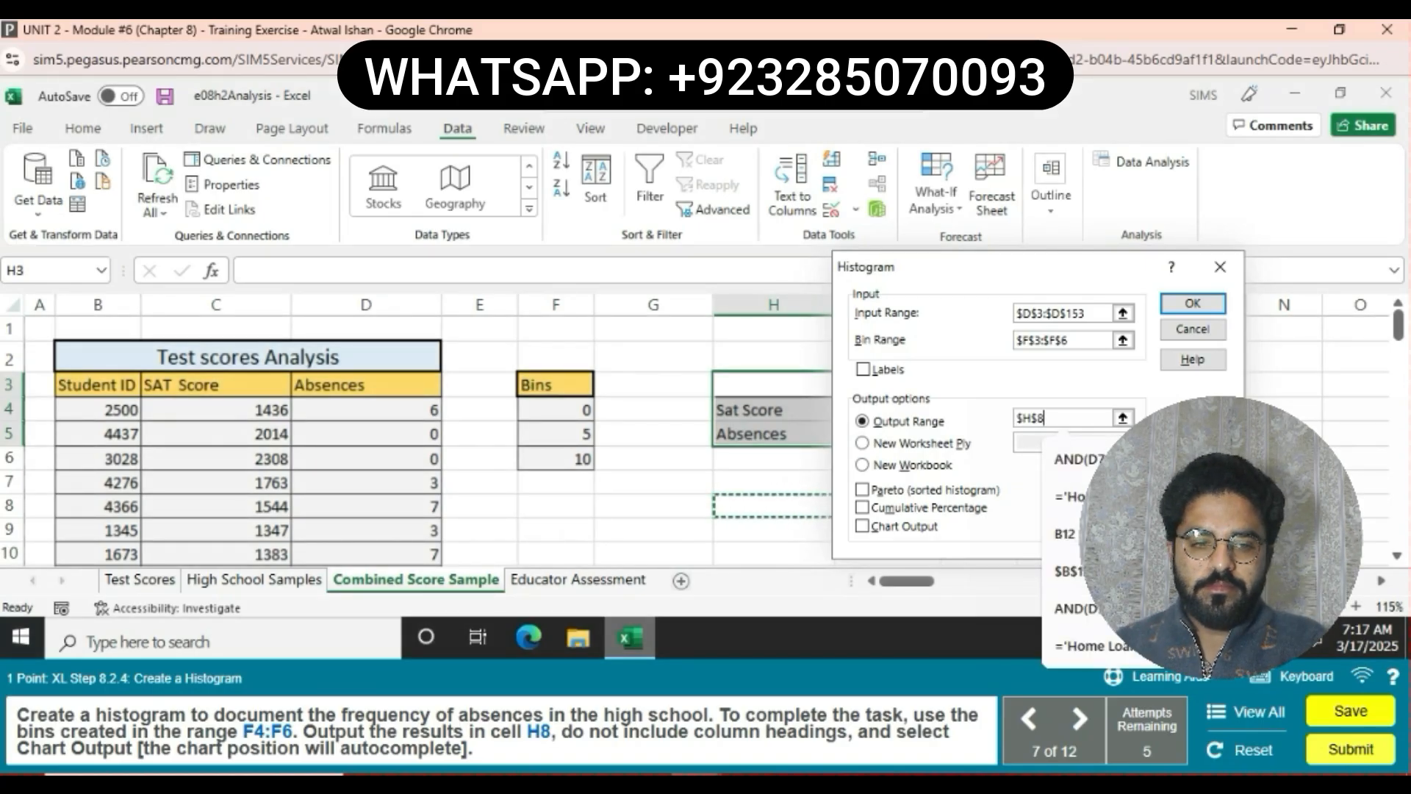
key("Return")
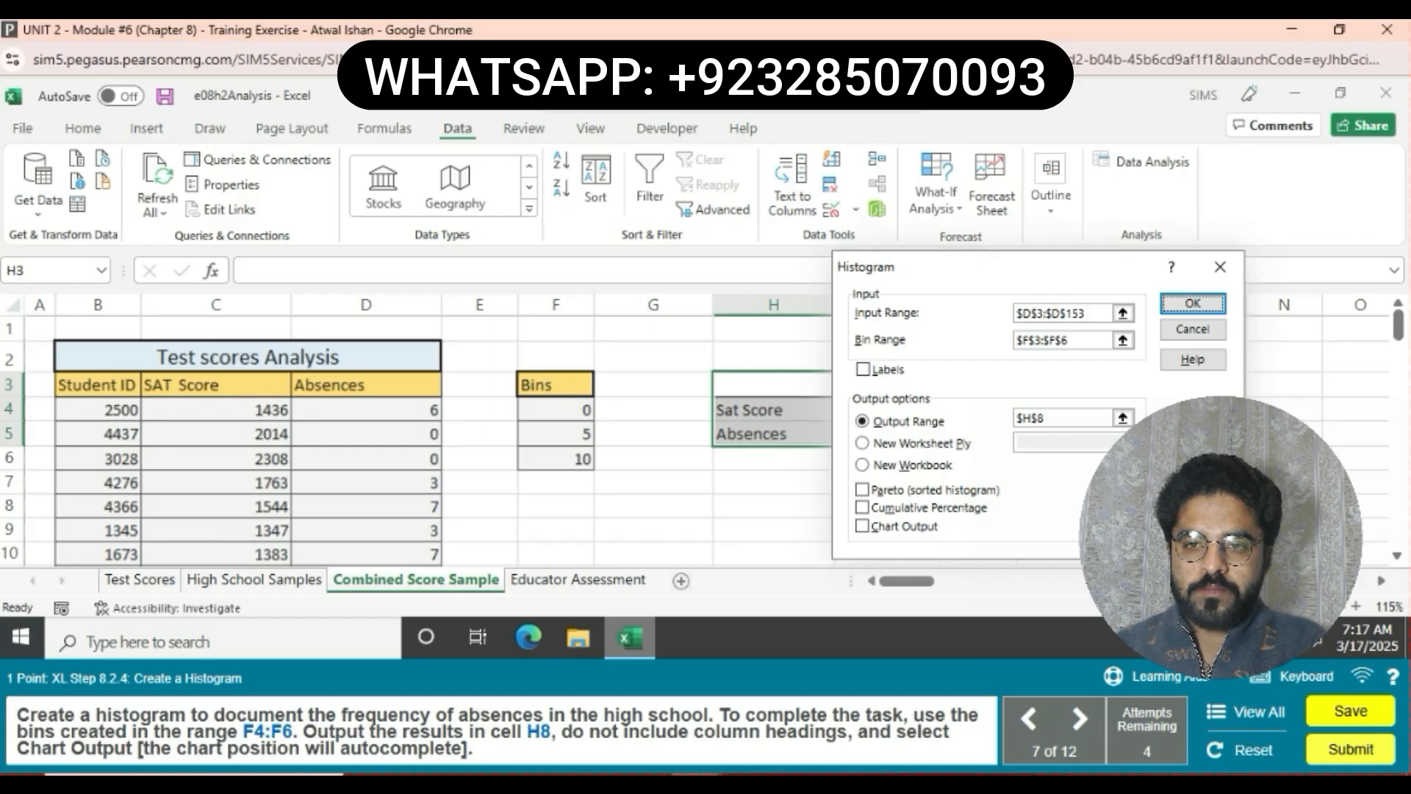
left_click(862, 526)
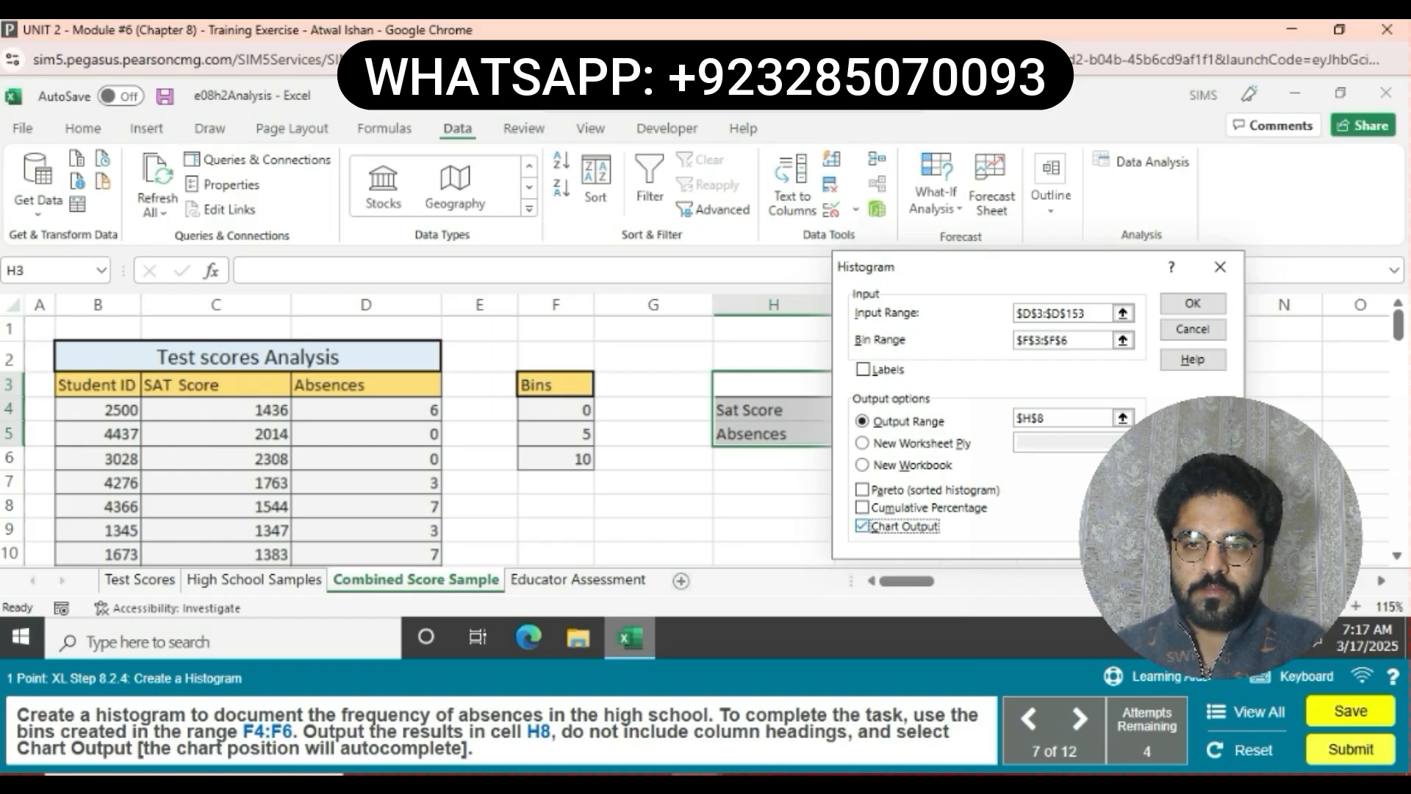
left_click(1193, 304)
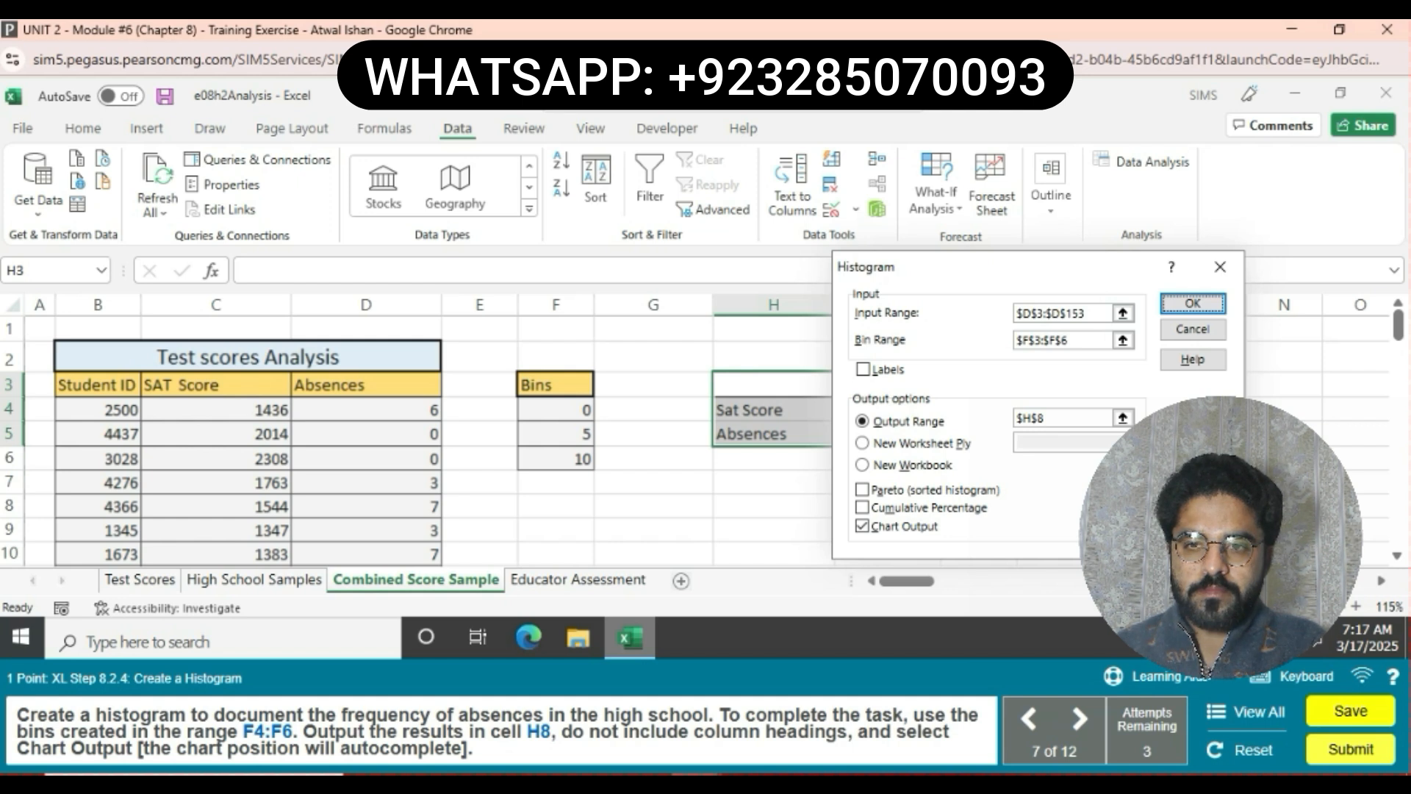
Advance to task 8 and sort the Absences column from smallest to largest.
left_click(1080, 719)
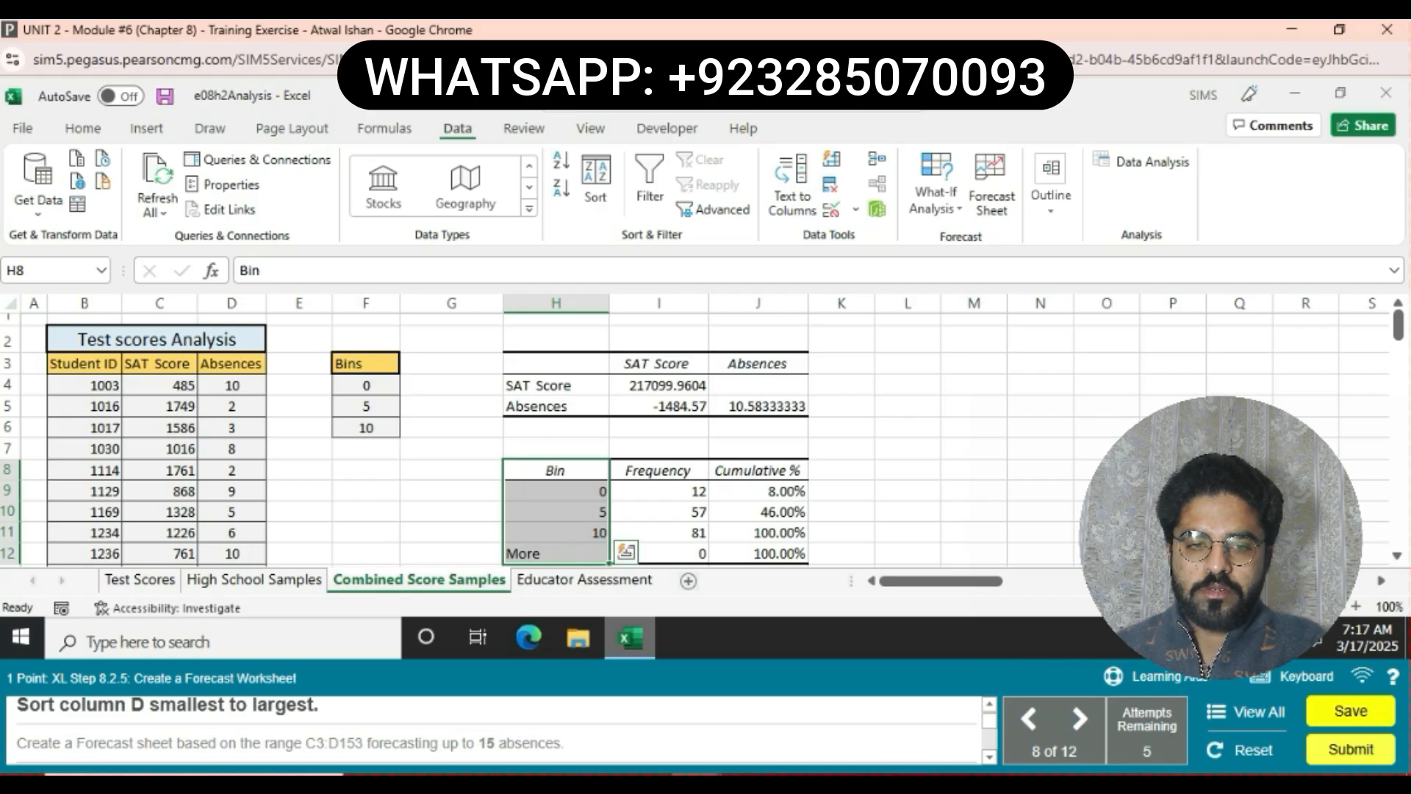
left_click(1141, 162)
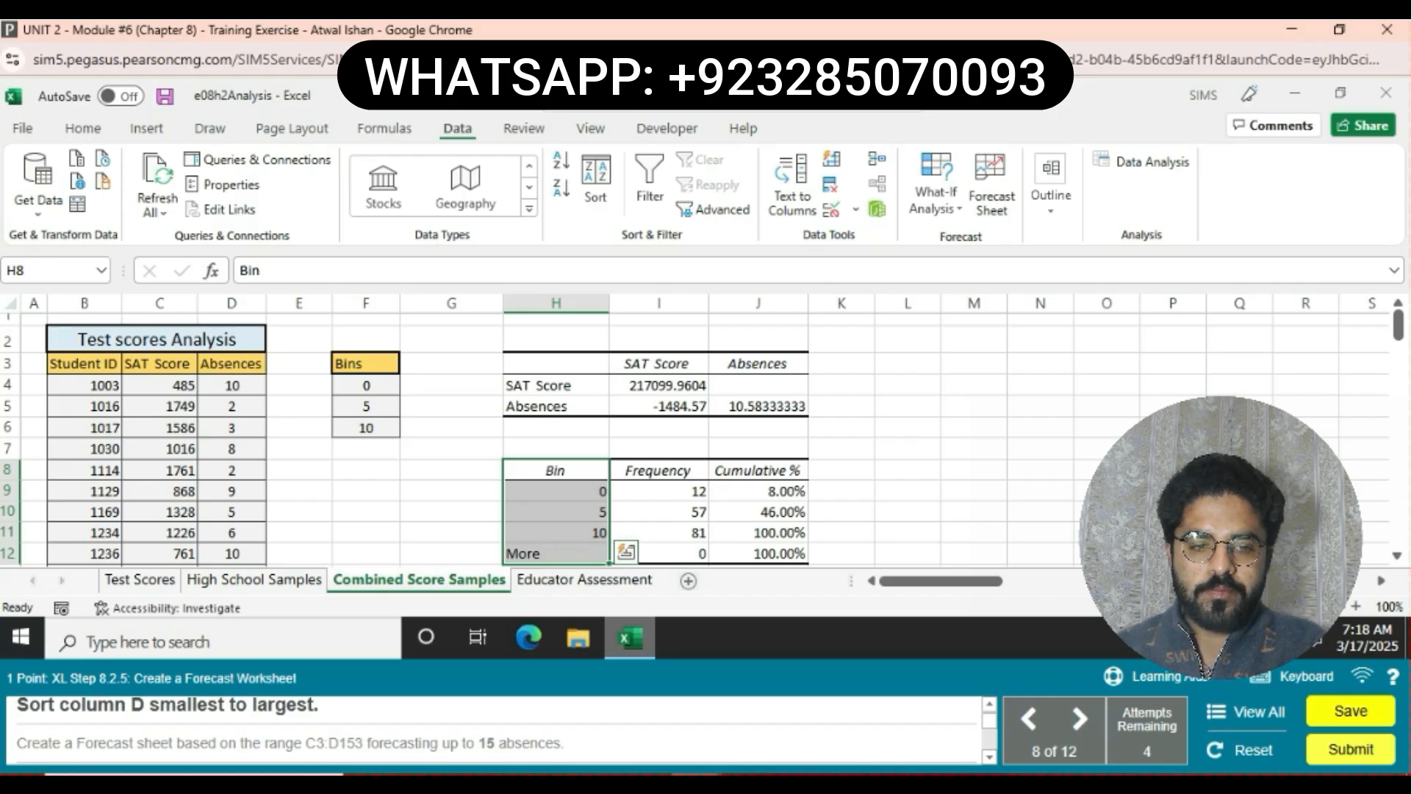
left_click(231, 386)
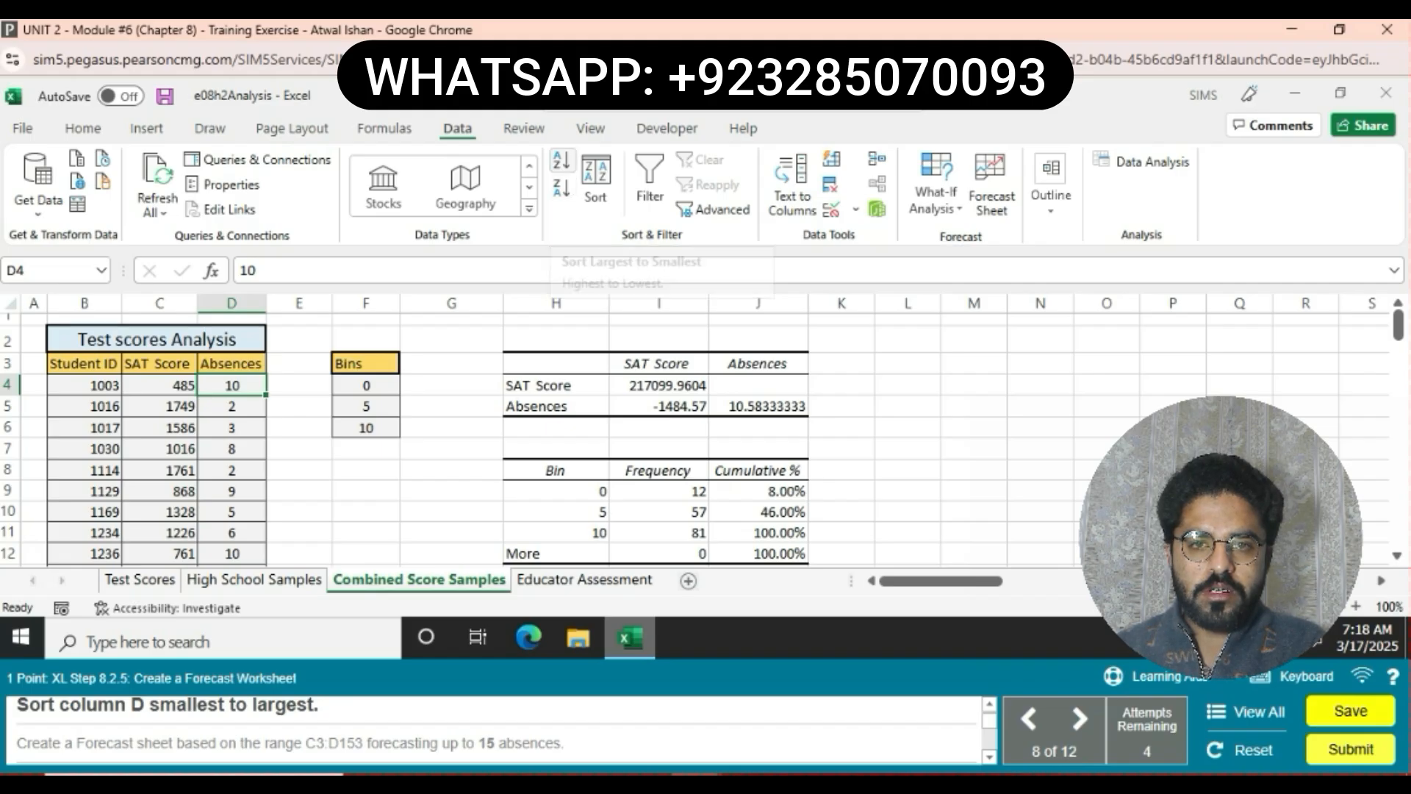
left_click(562, 160)
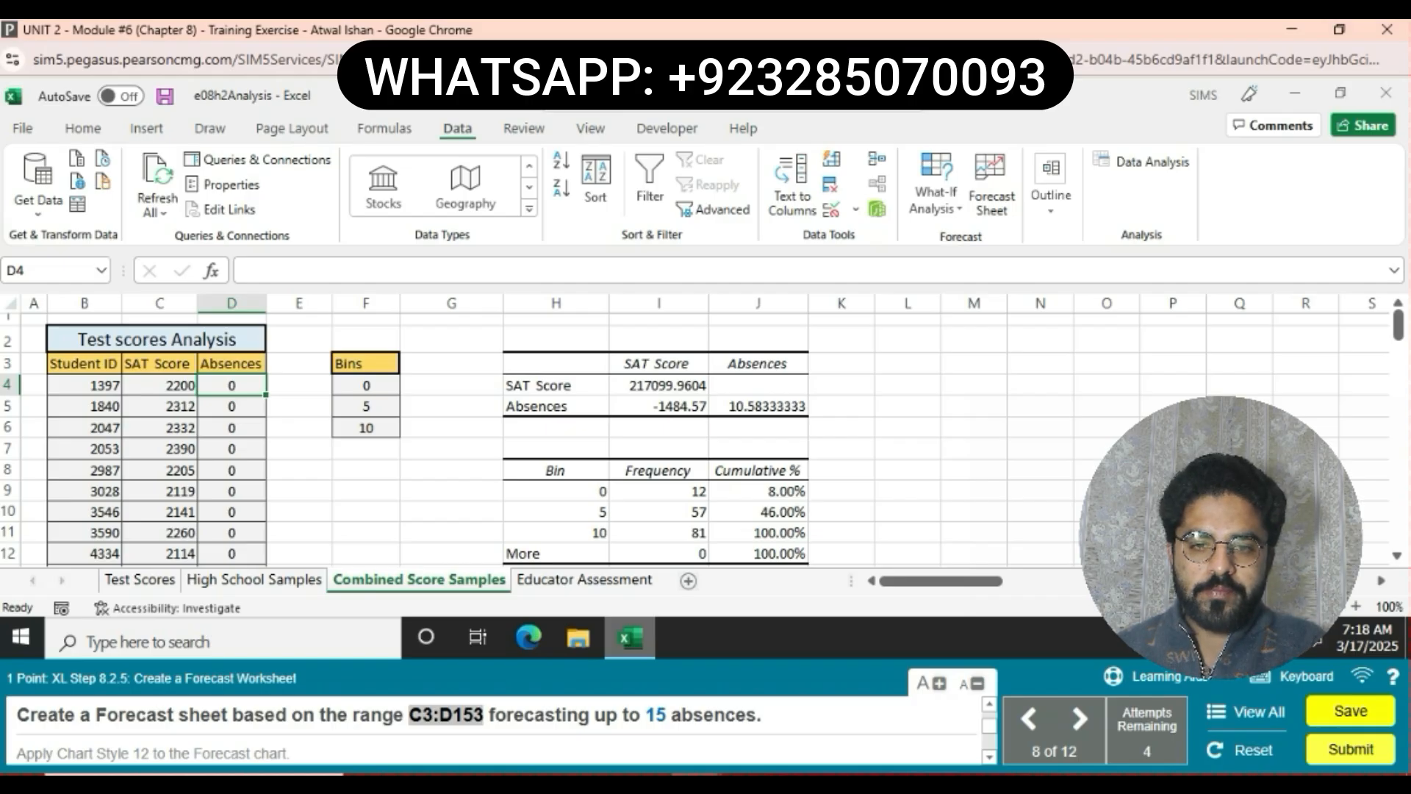
Create a forecast worksheet from the range C3:D153 with the forecast end set to 15.
left_click(45, 270)
key("ctrl+v")
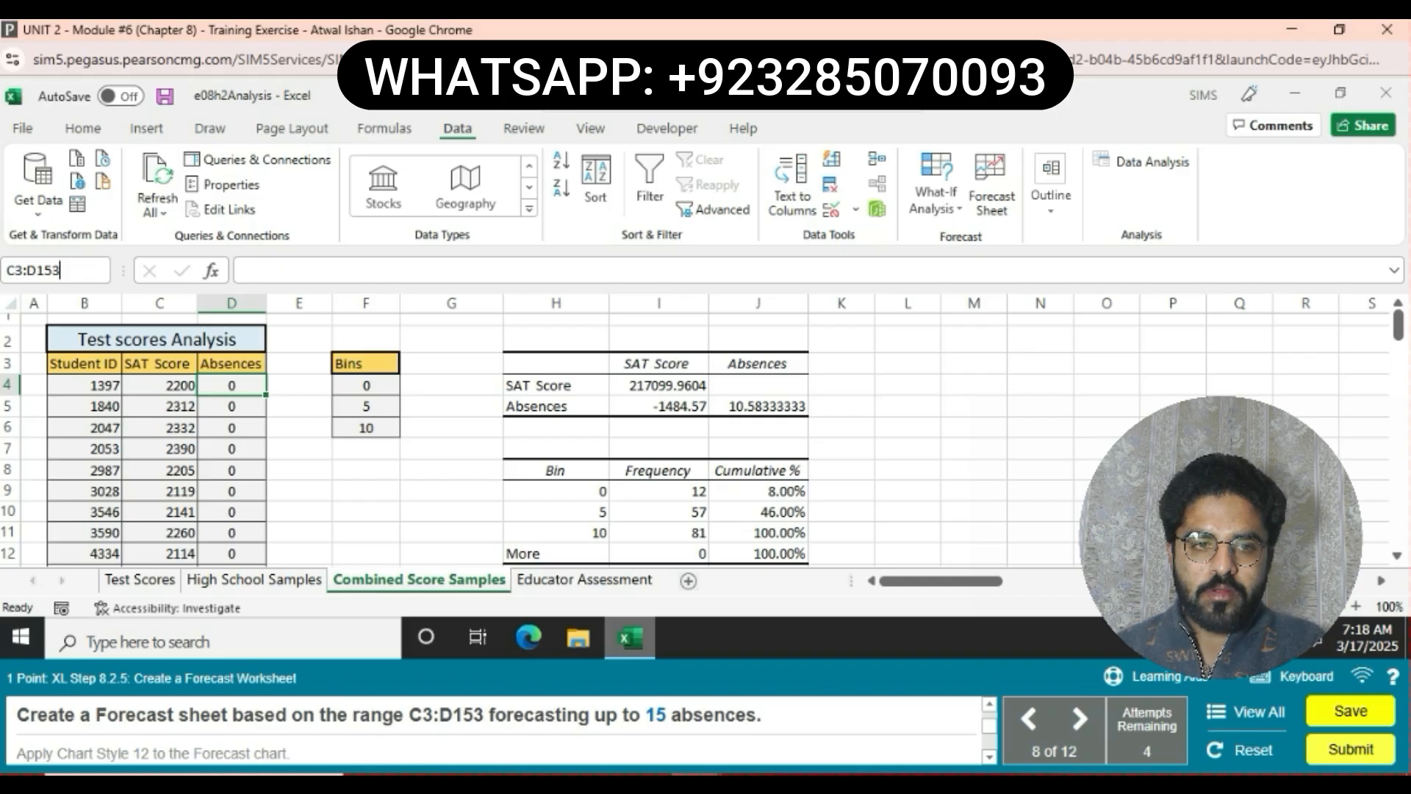
key("Return")
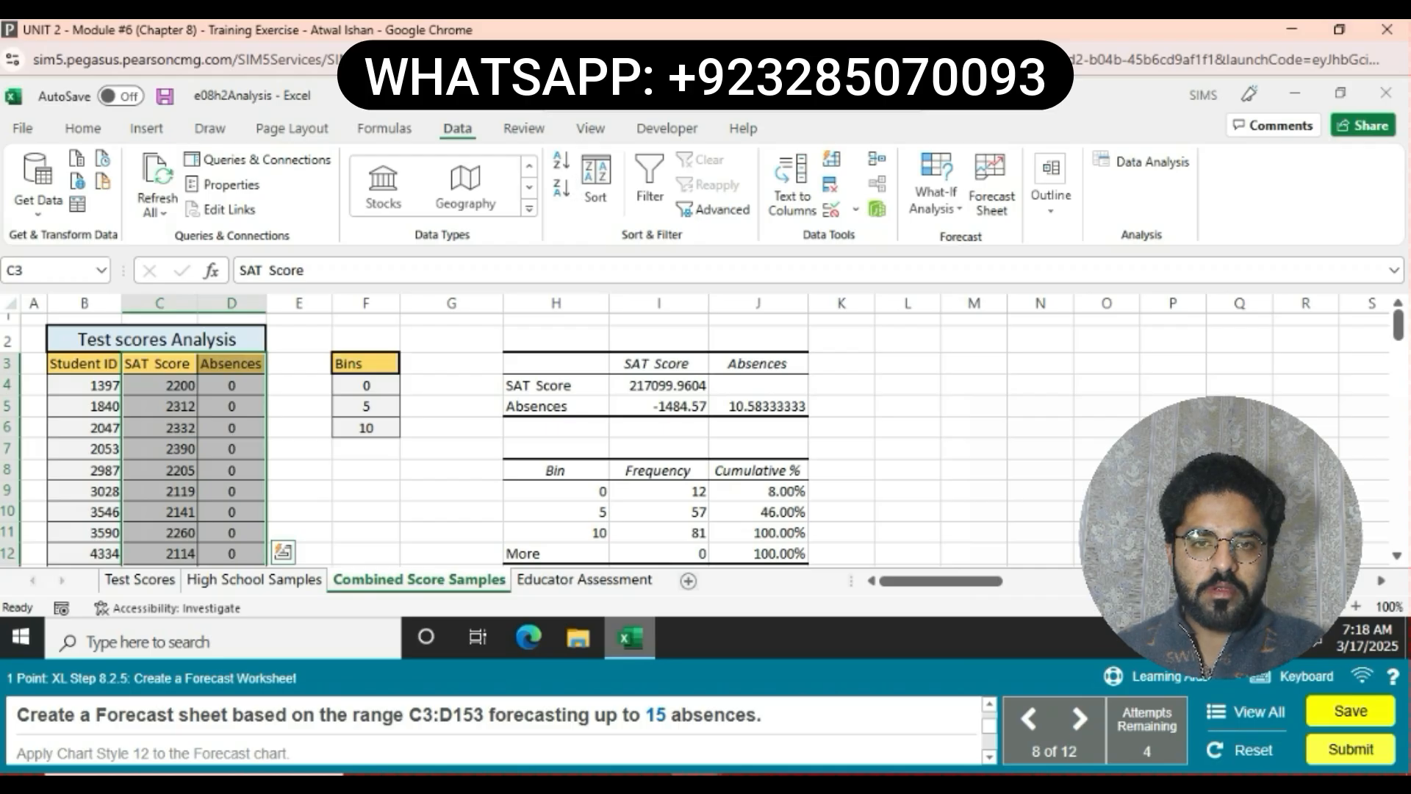
left_click(991, 187)
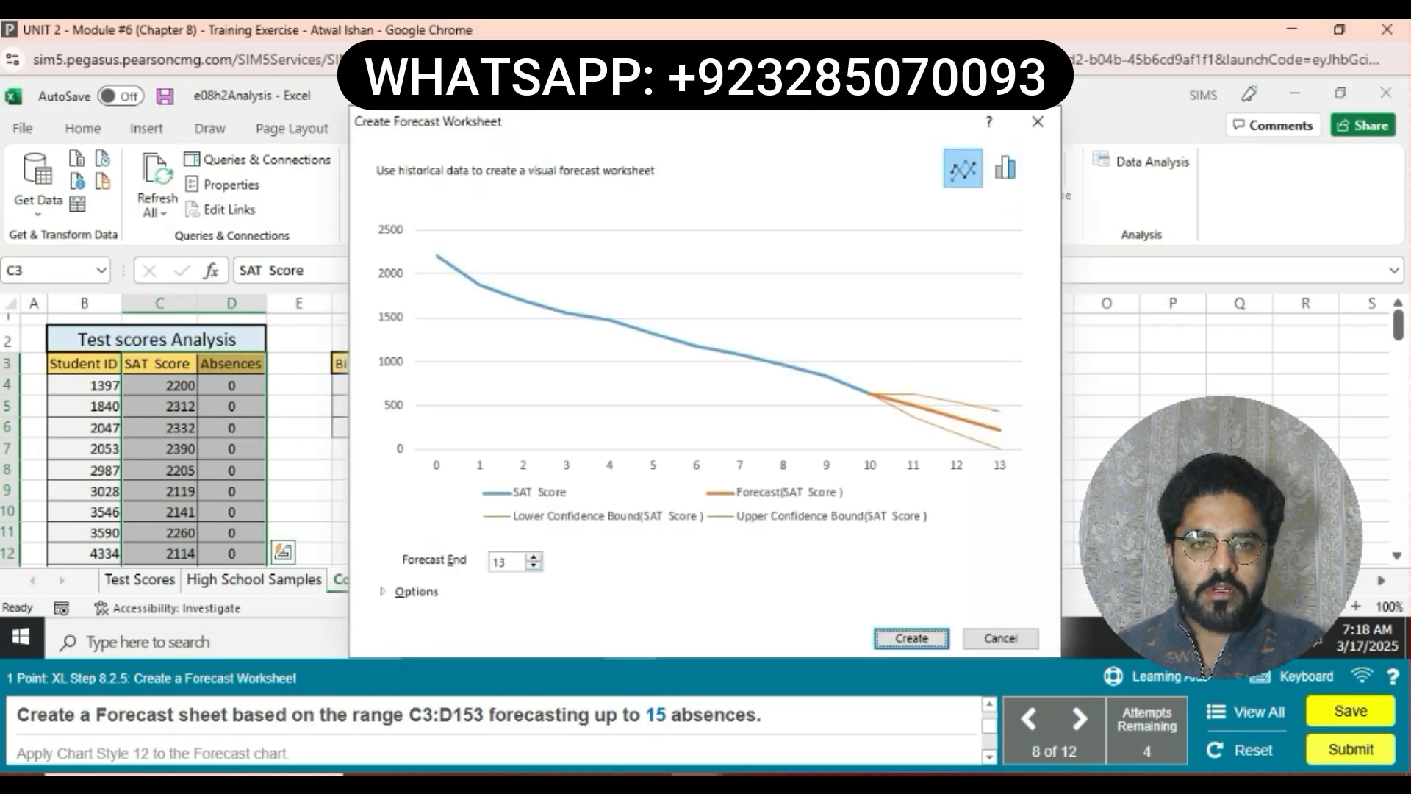
left_click(534, 557)
left_click(534, 557)
left_click(912, 638)
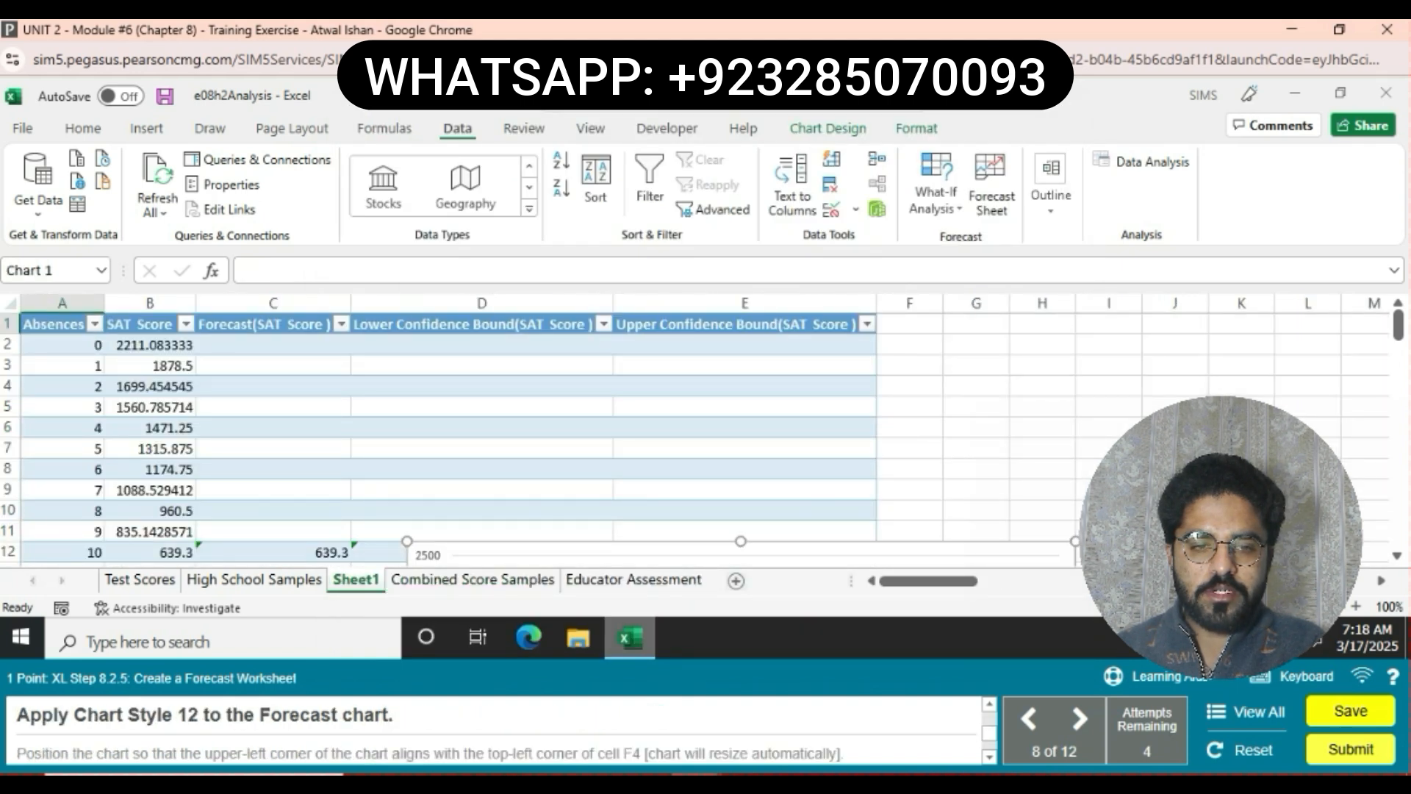
Apply chart Style 12 to the forecast chart.
left_click(828, 128)
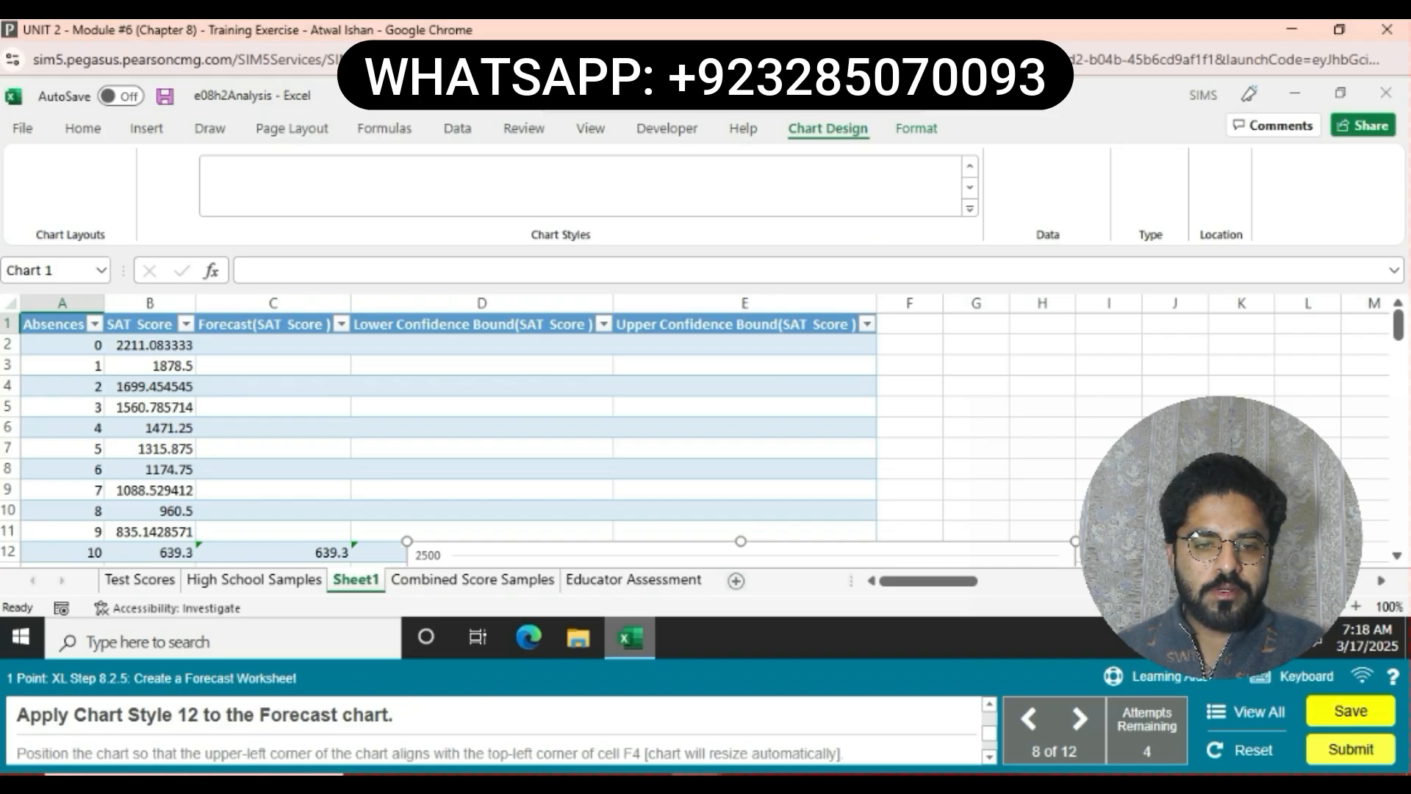
left_click(970, 209)
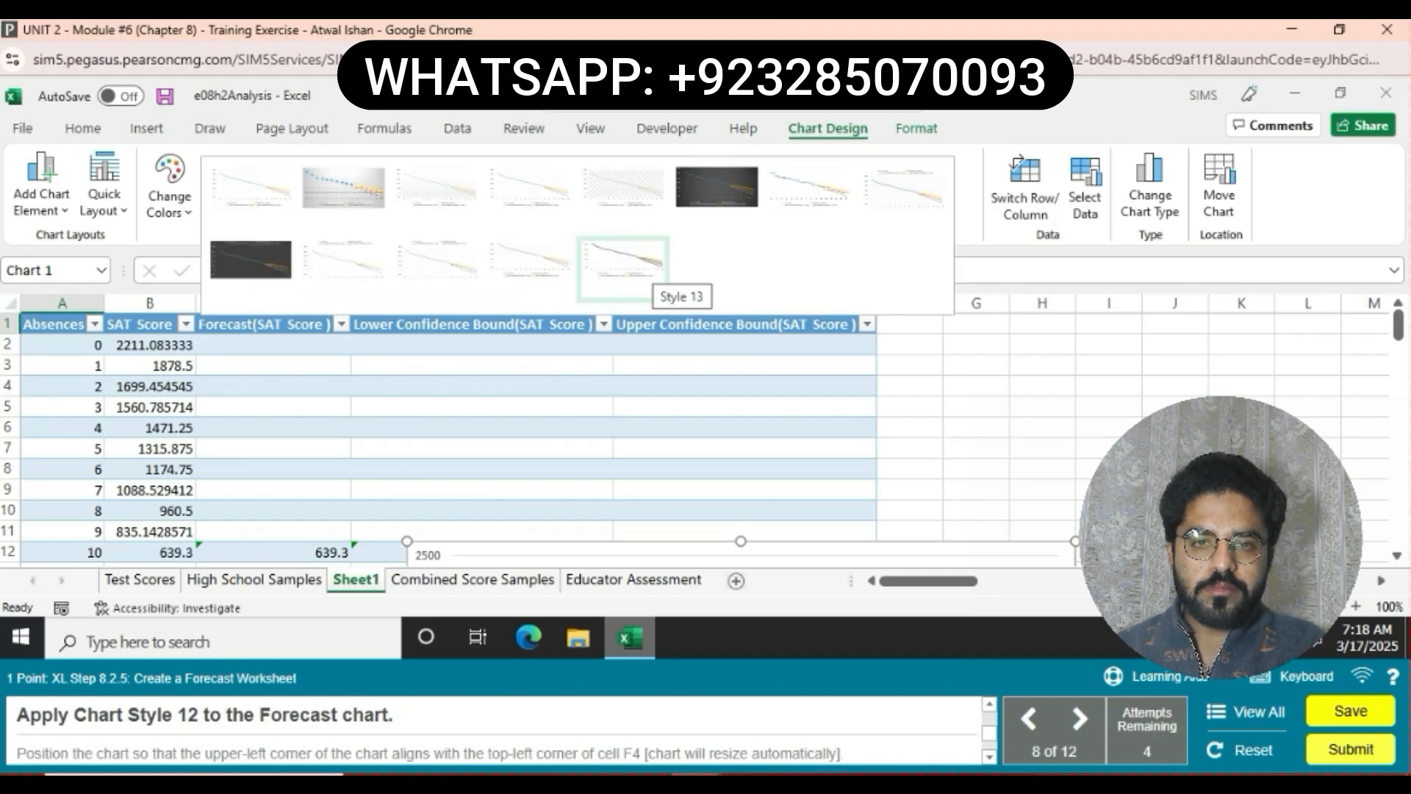
left_click(530, 258)
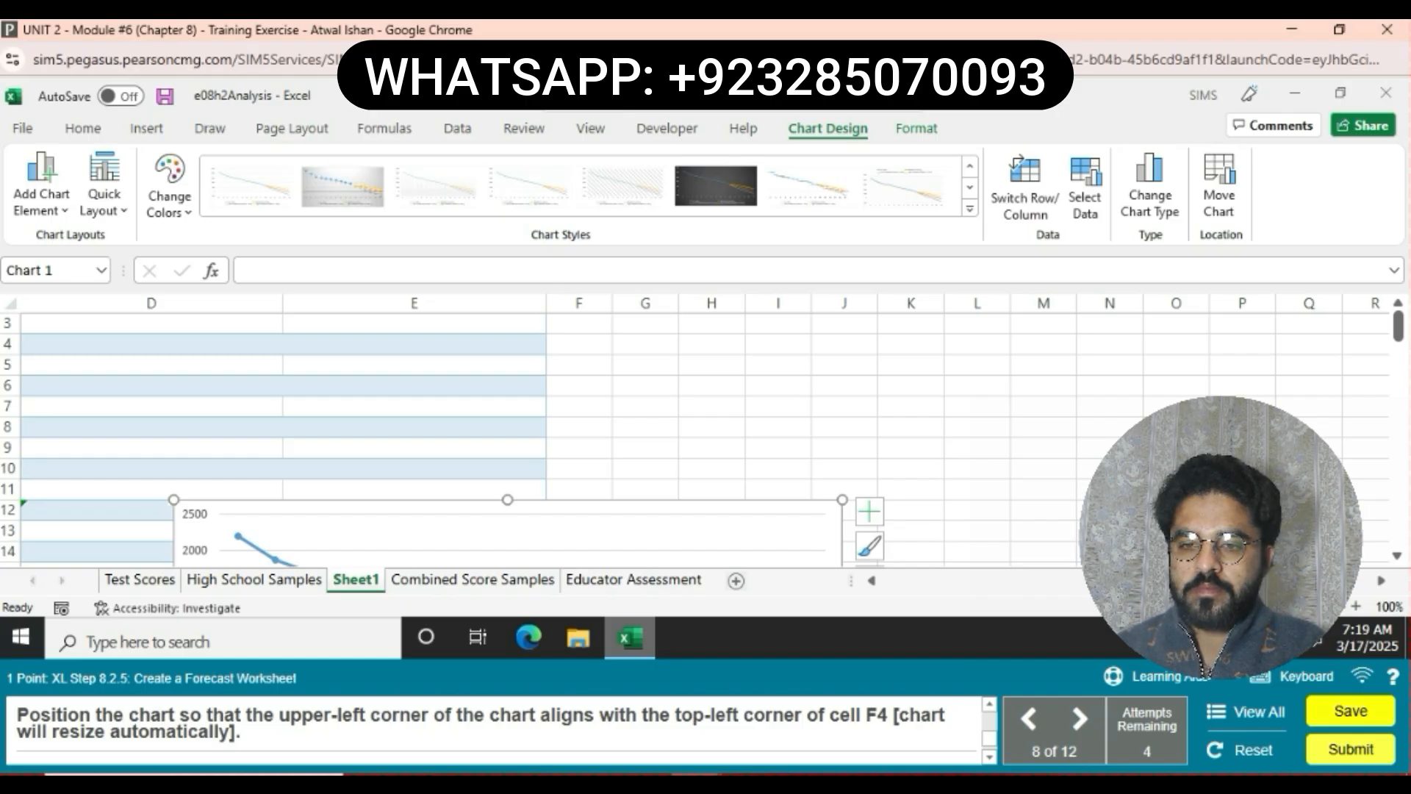
Cut the forecast chart and paste it so its upper-left corner aligns with cell F4.
left_click(83, 129)
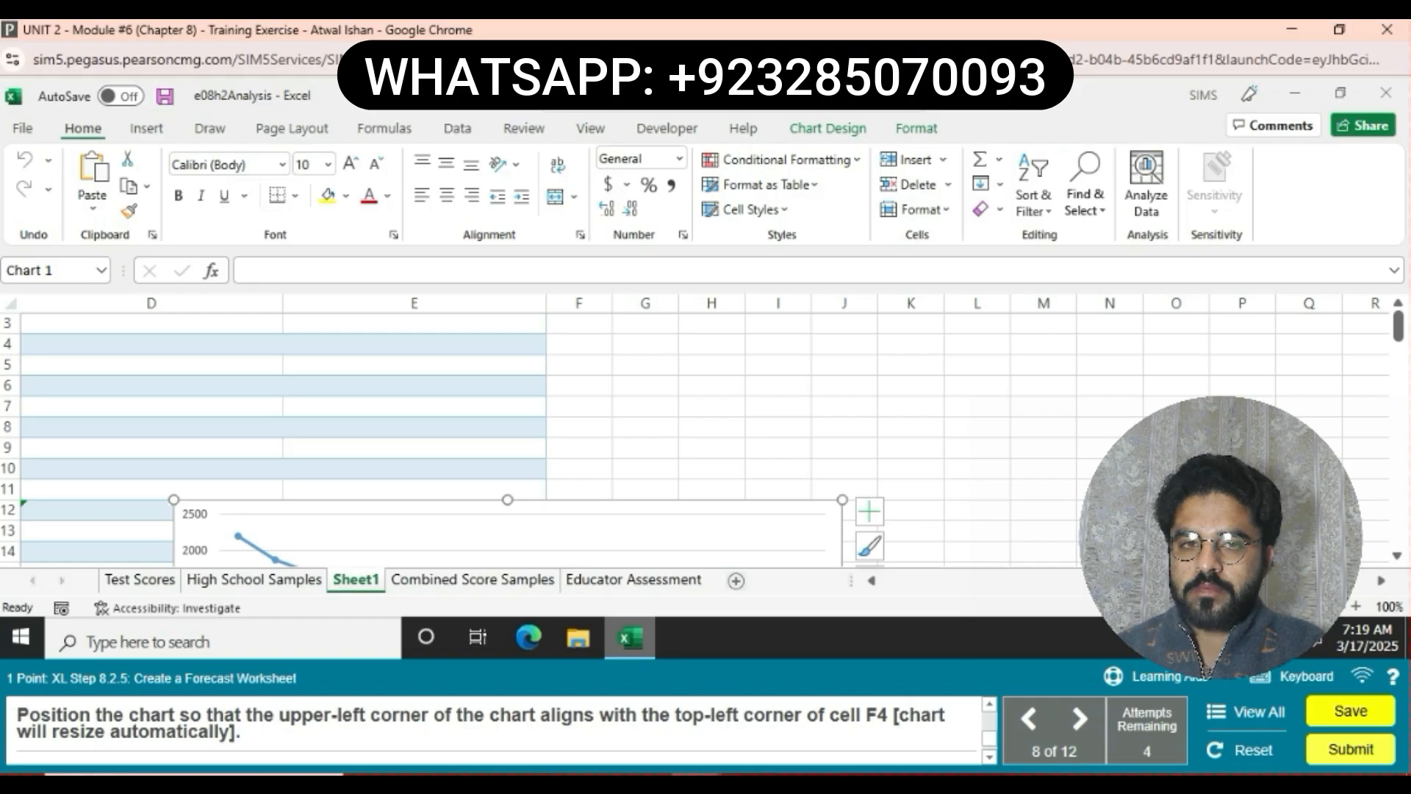
key("ctrl+Home")
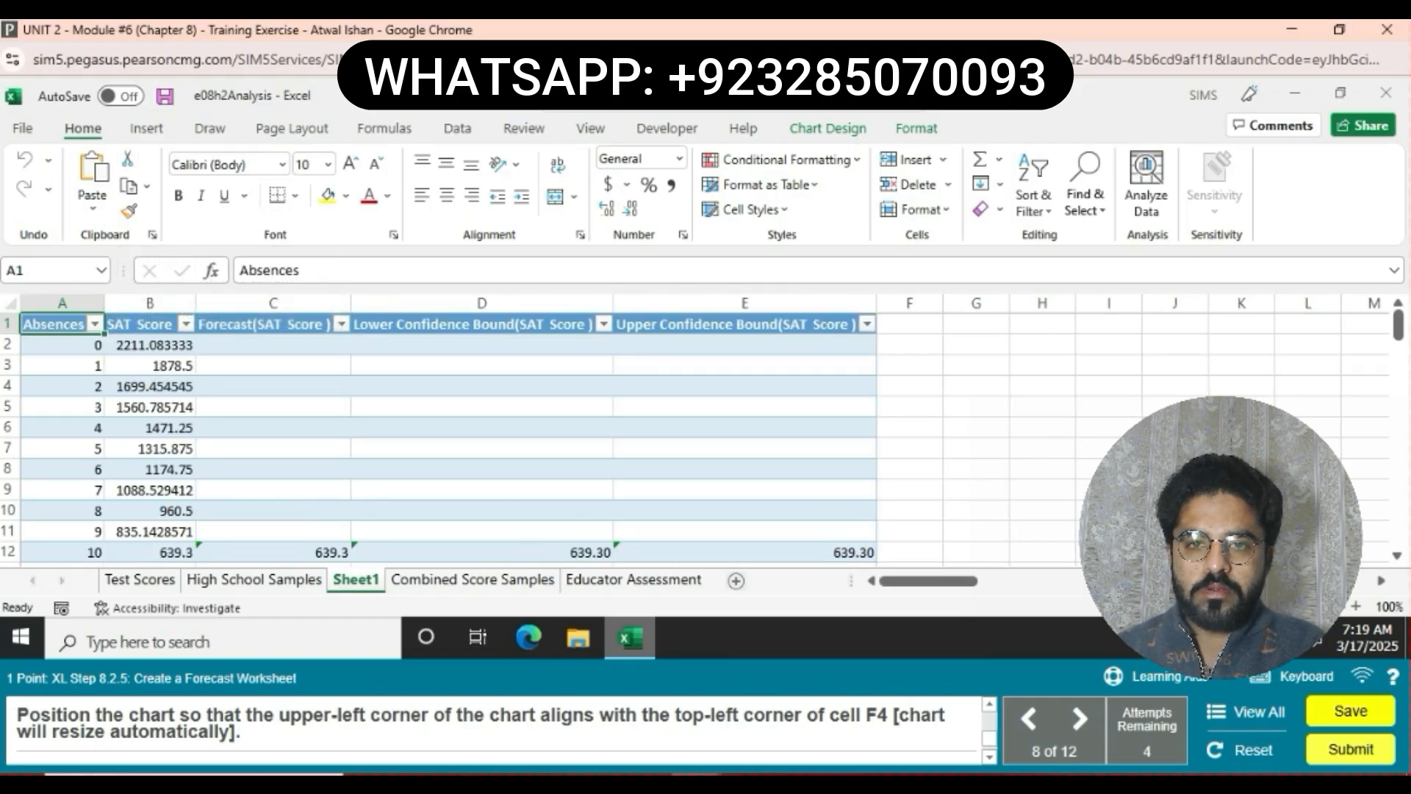
left_click(909, 386)
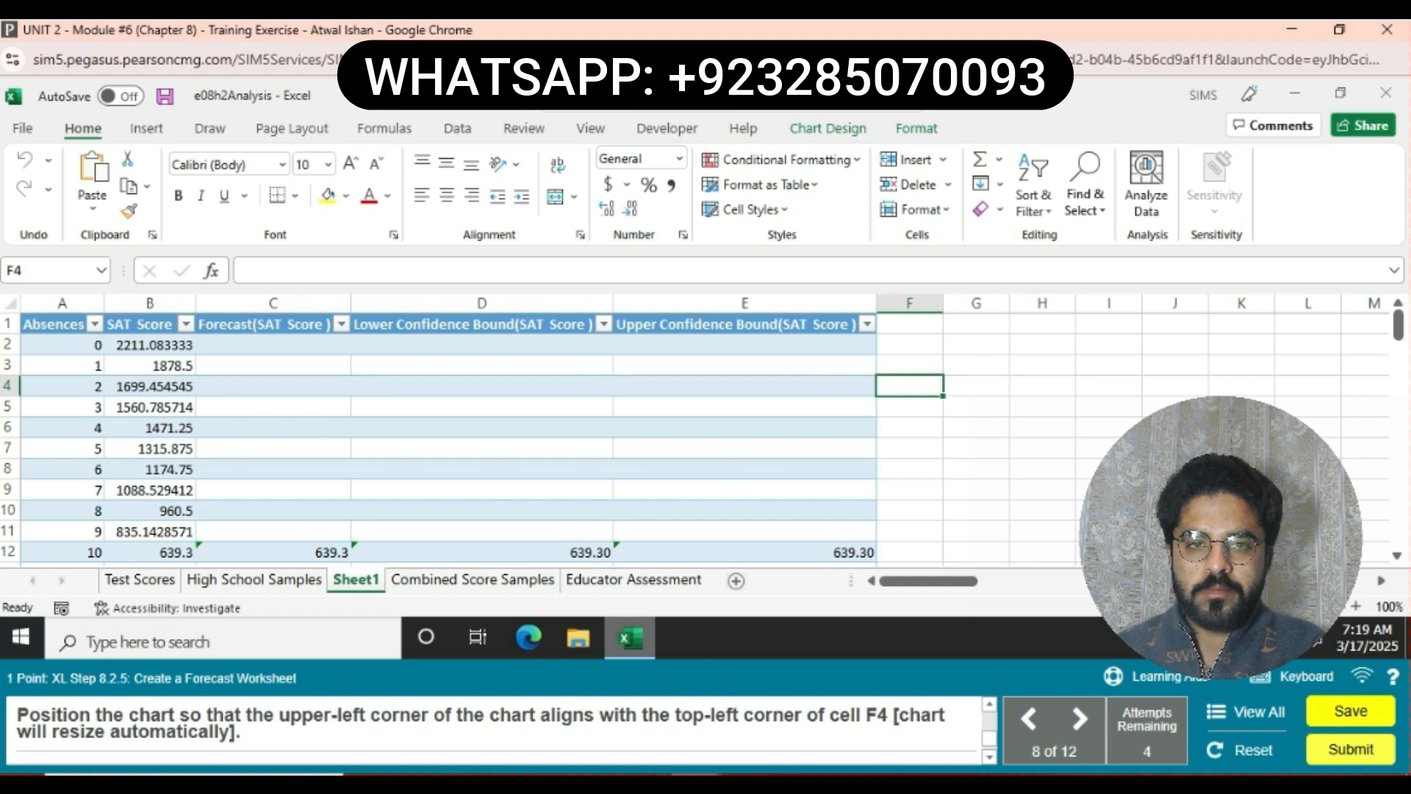
key("ctrl+v")
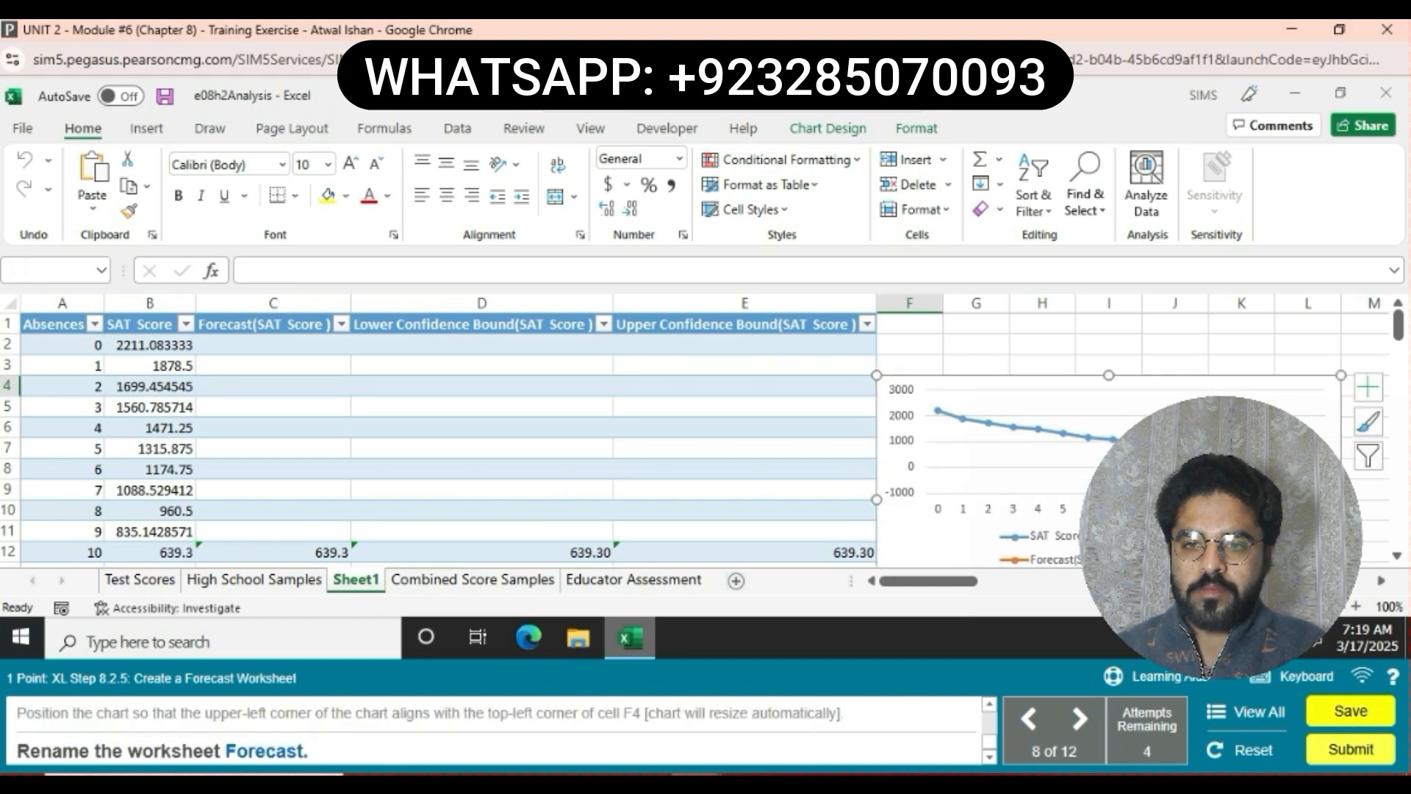
Rename the Sheet1 worksheet as Forecast.
right_click(368, 579)
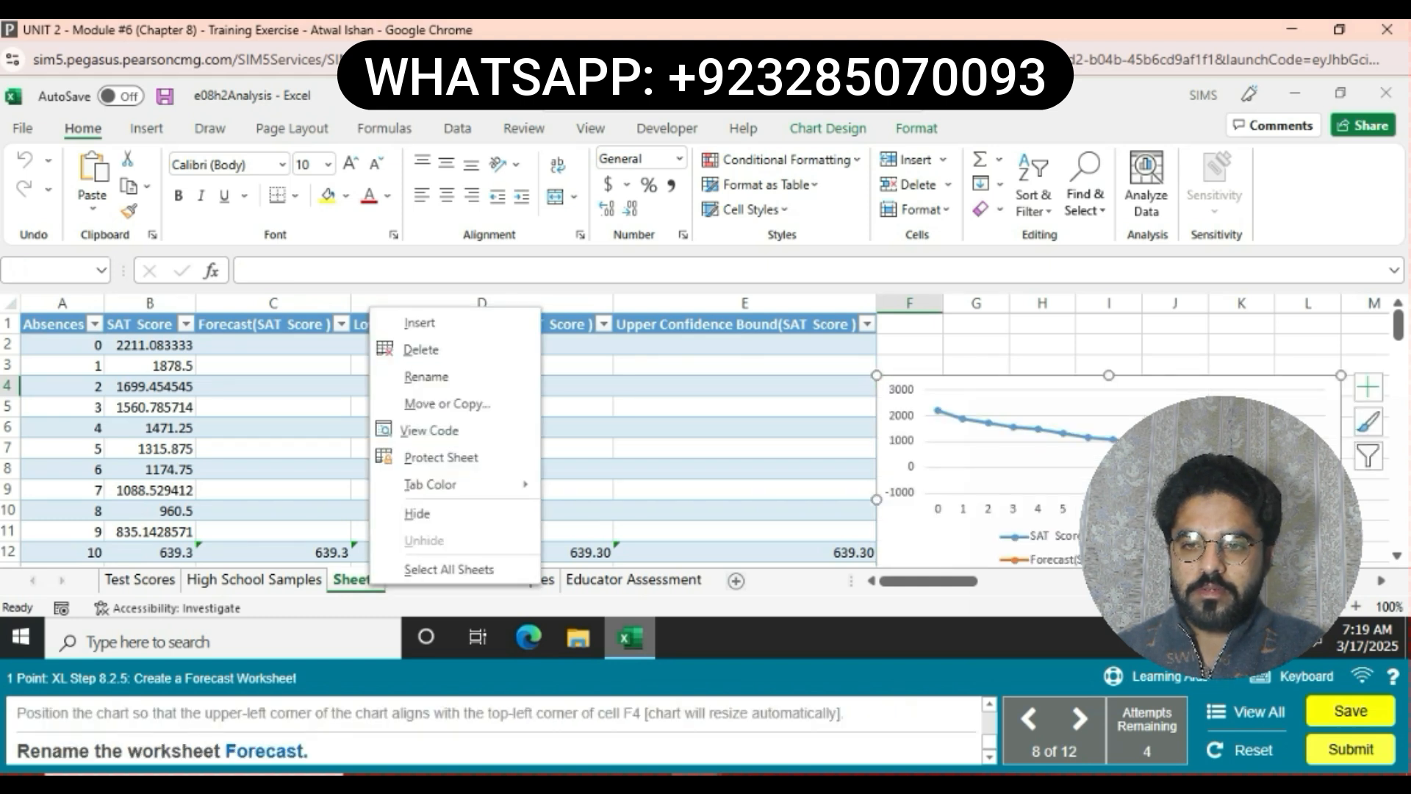
key("Return")
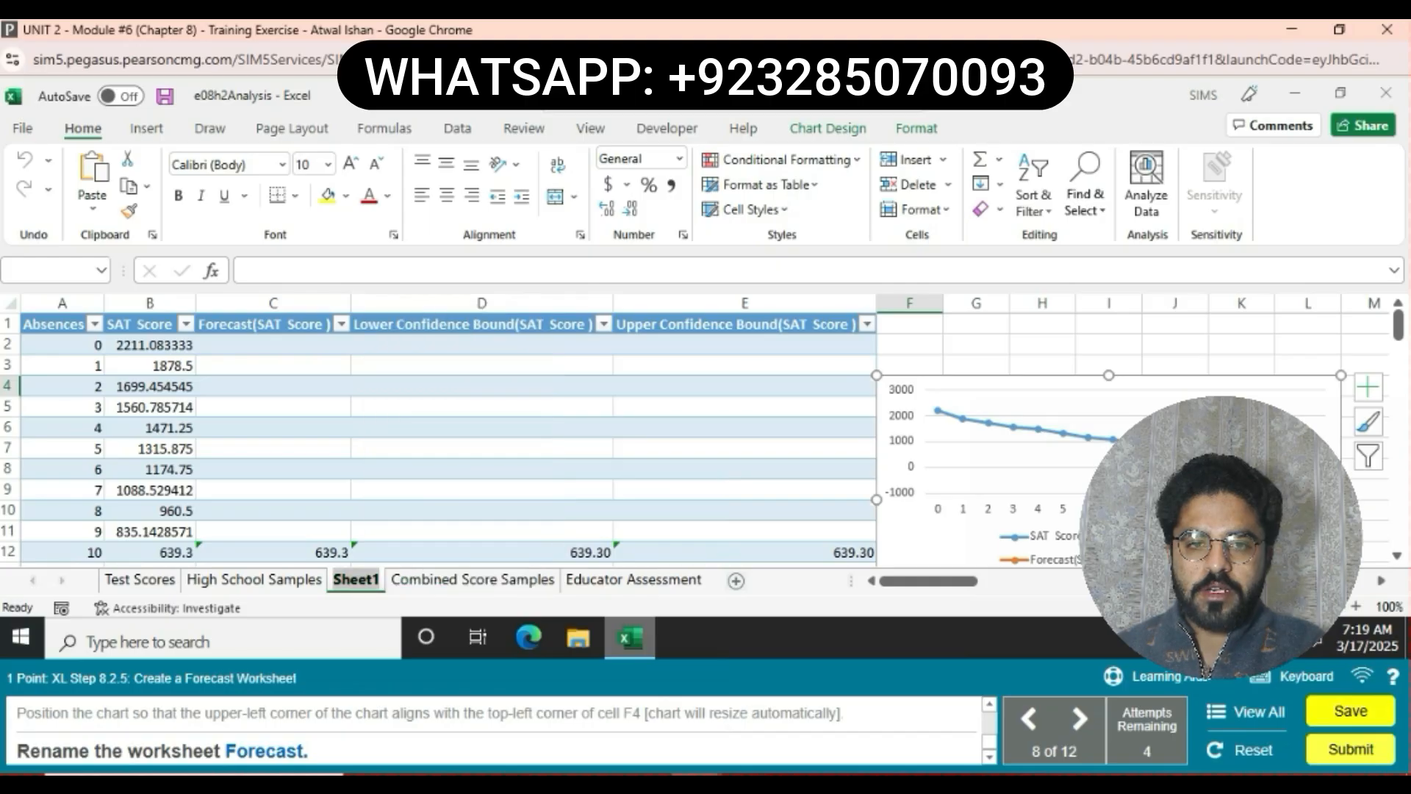
type("Fo")
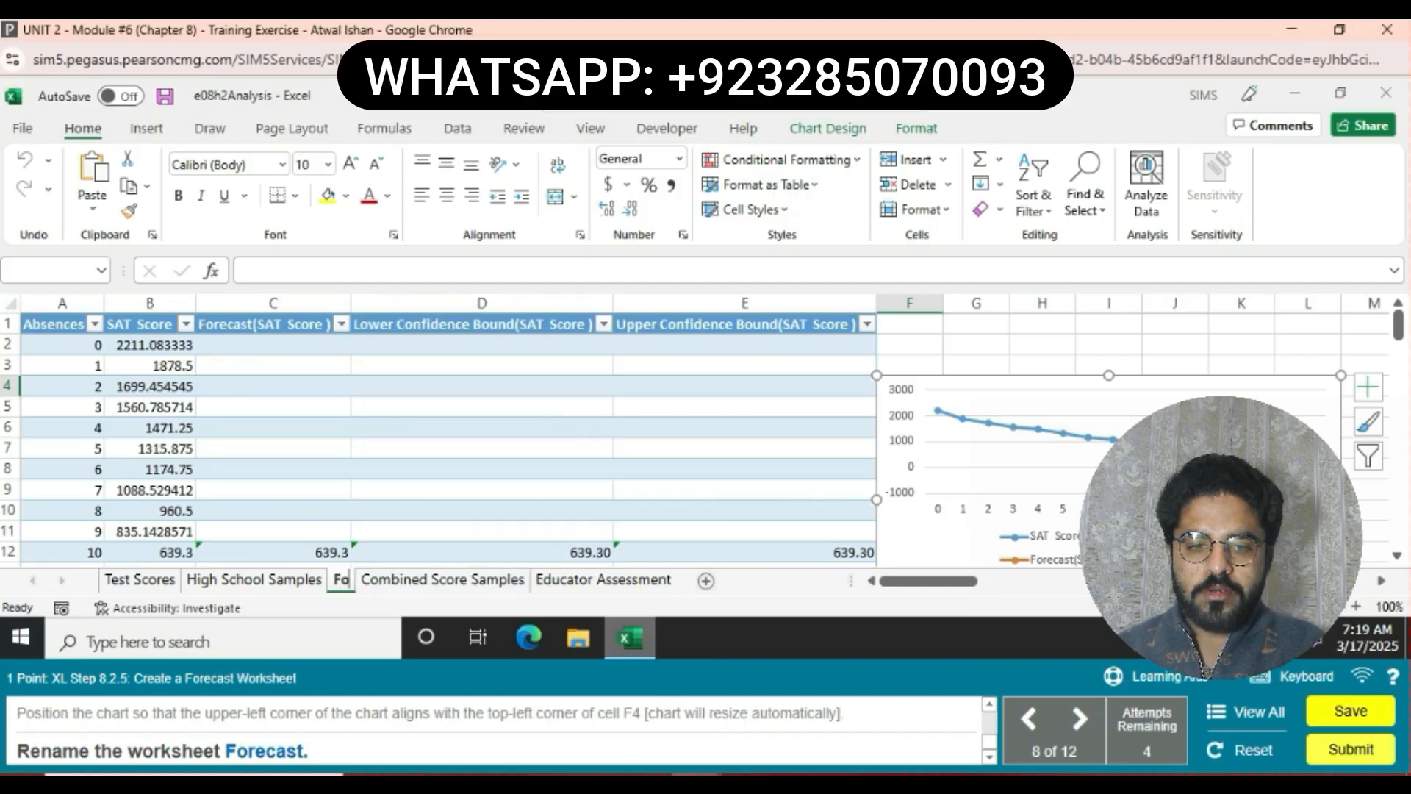
type("reca")
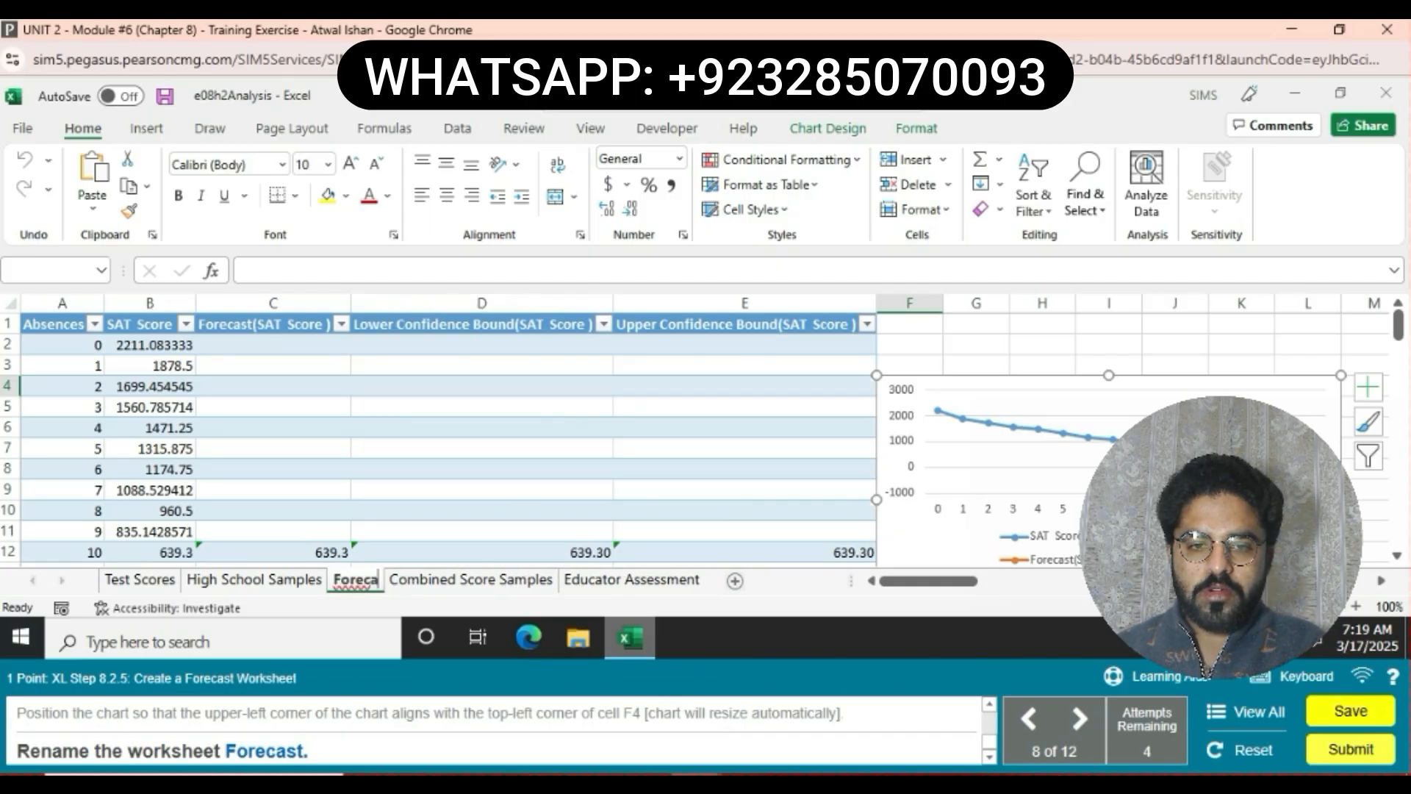
type("st")
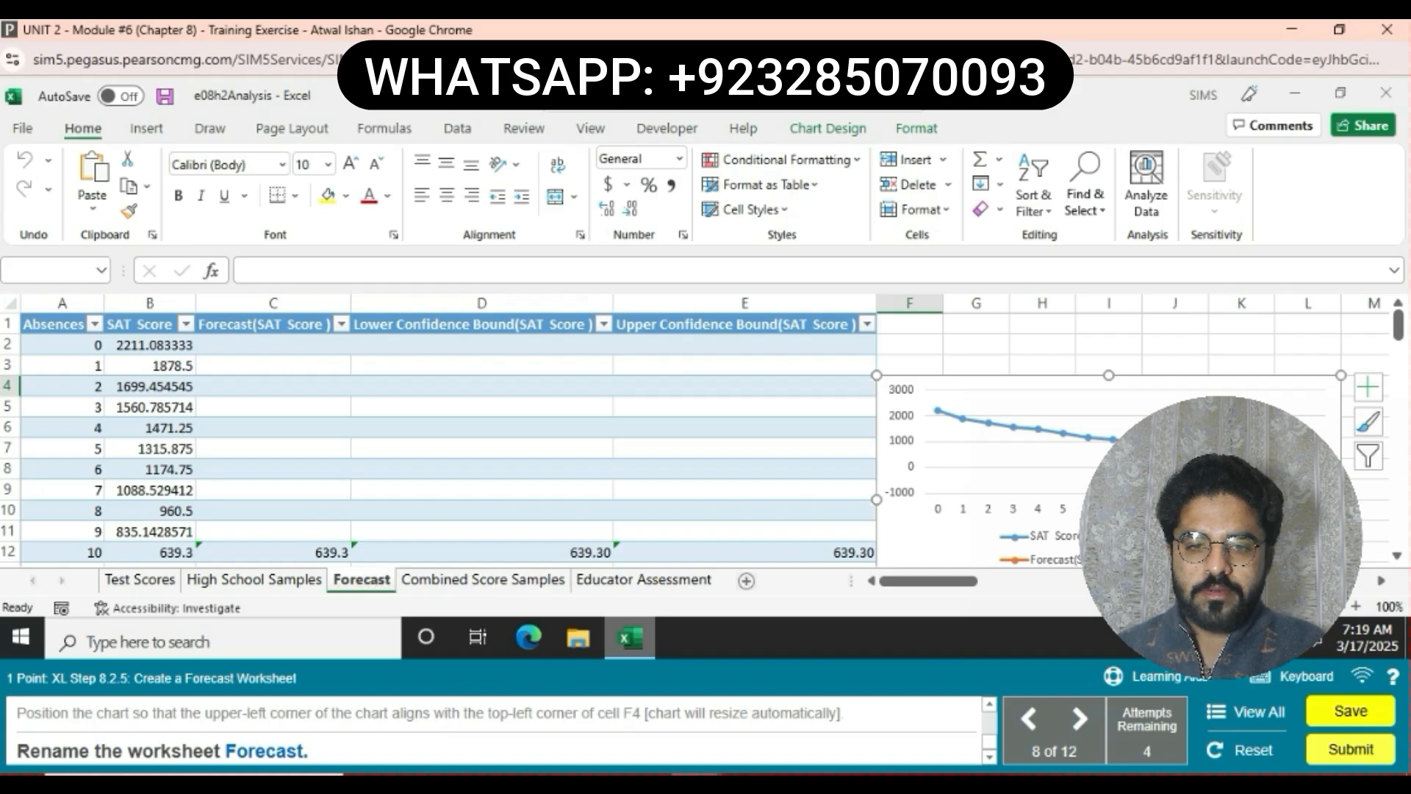
Commit the new worksheet name Forecast.
key("Return")
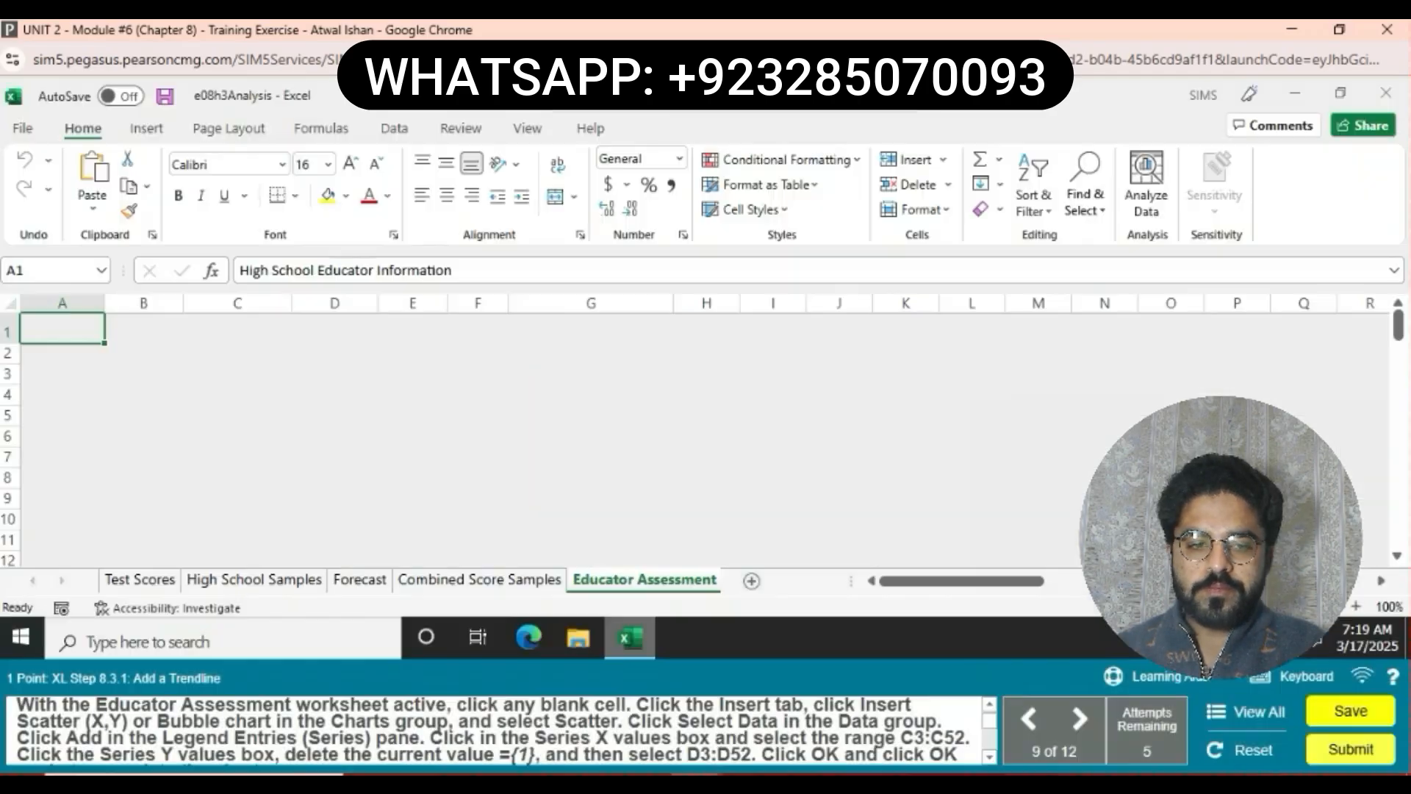
Insert an empty Scatter chart on the Educator Assessment worksheet, starting from blank cell J9.
scroll(499, 731, "down", 1)
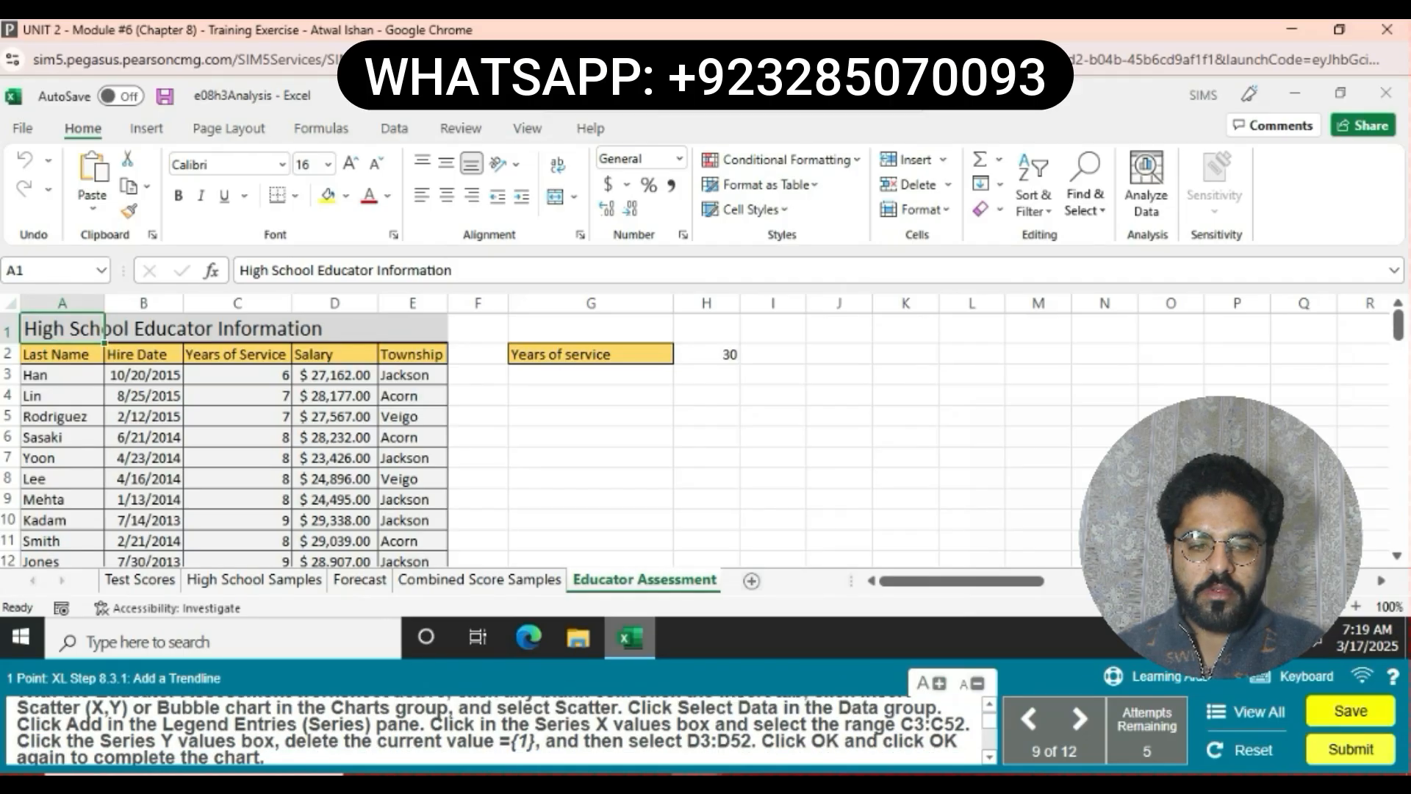
scroll(500, 731, "down", 3)
scroll(500, 731, "up", 5)
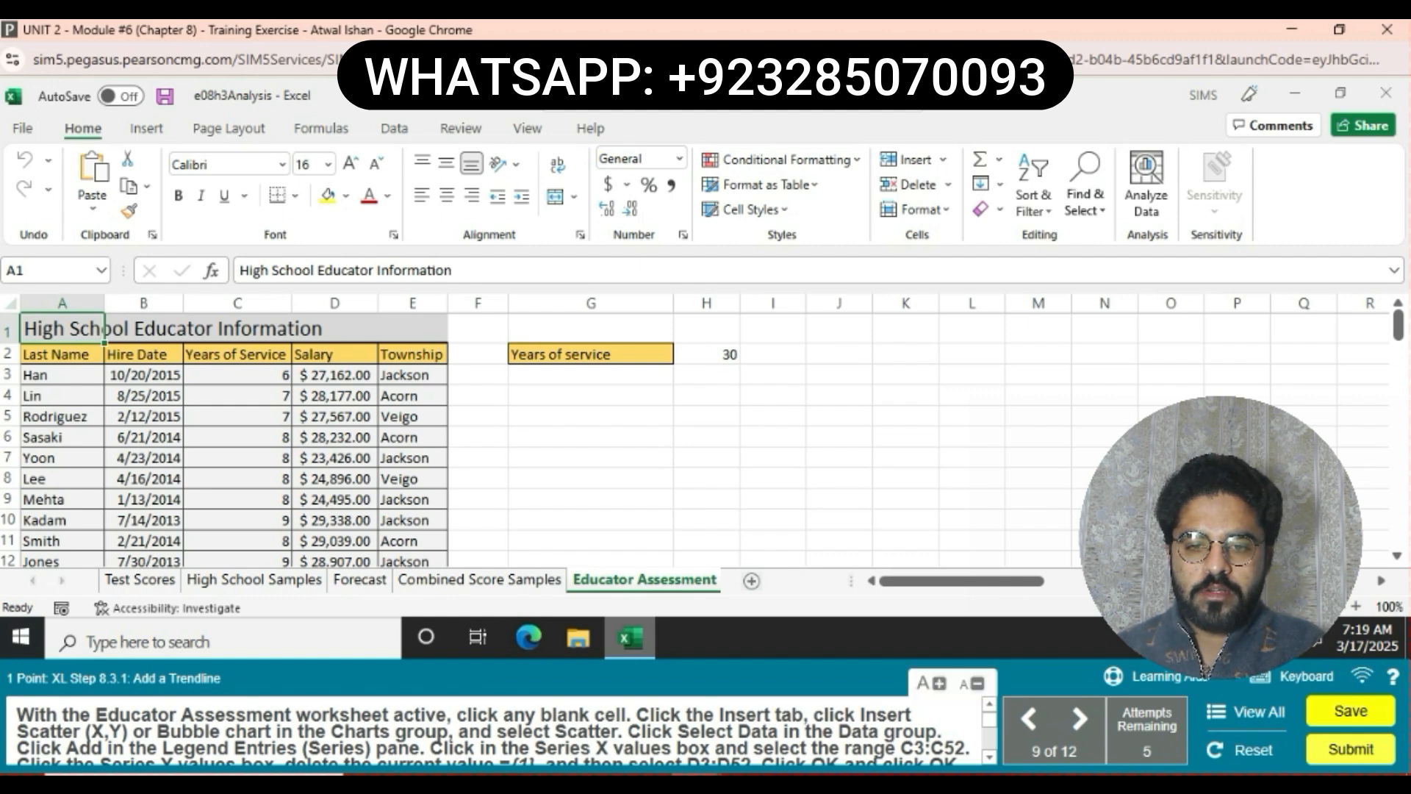
left_click(839, 498)
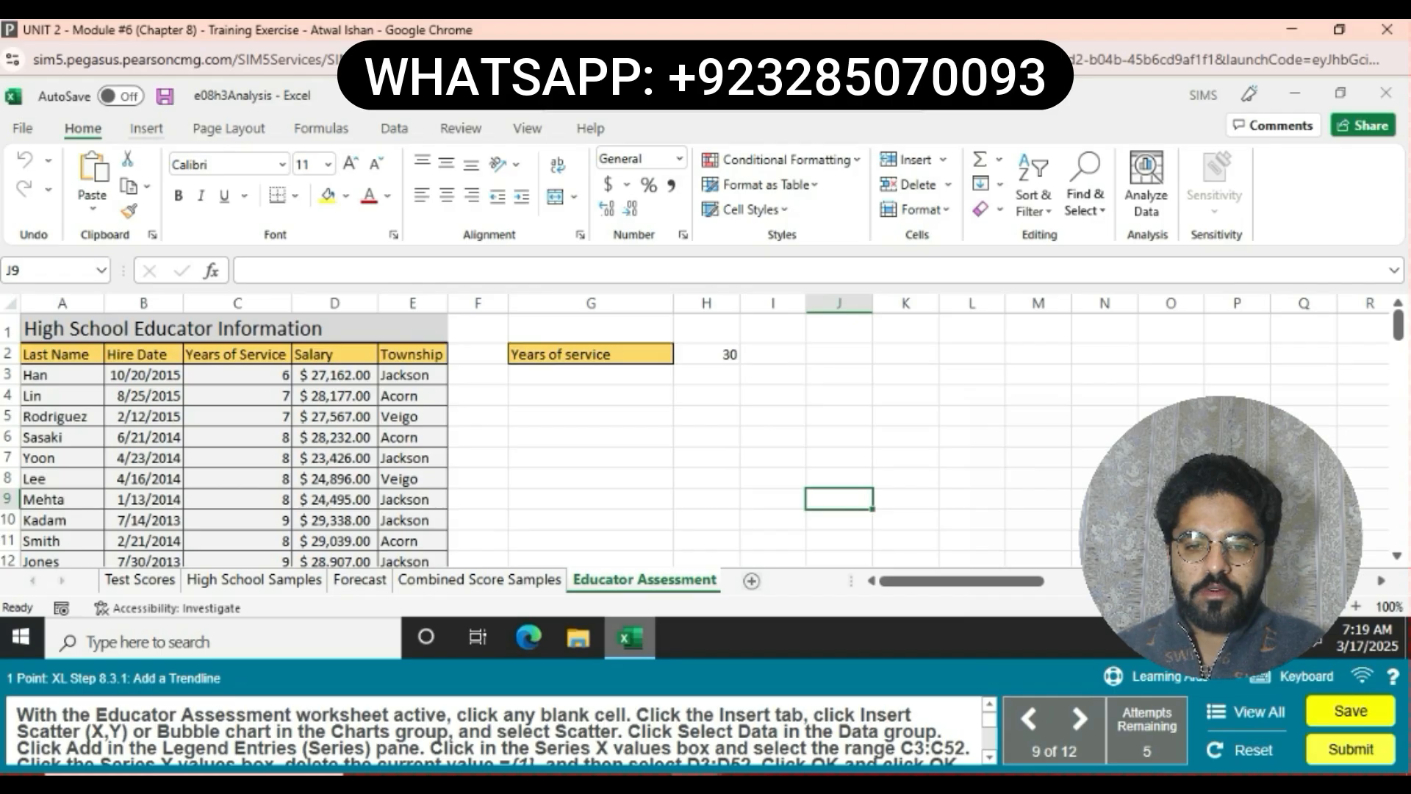
left_click(146, 129)
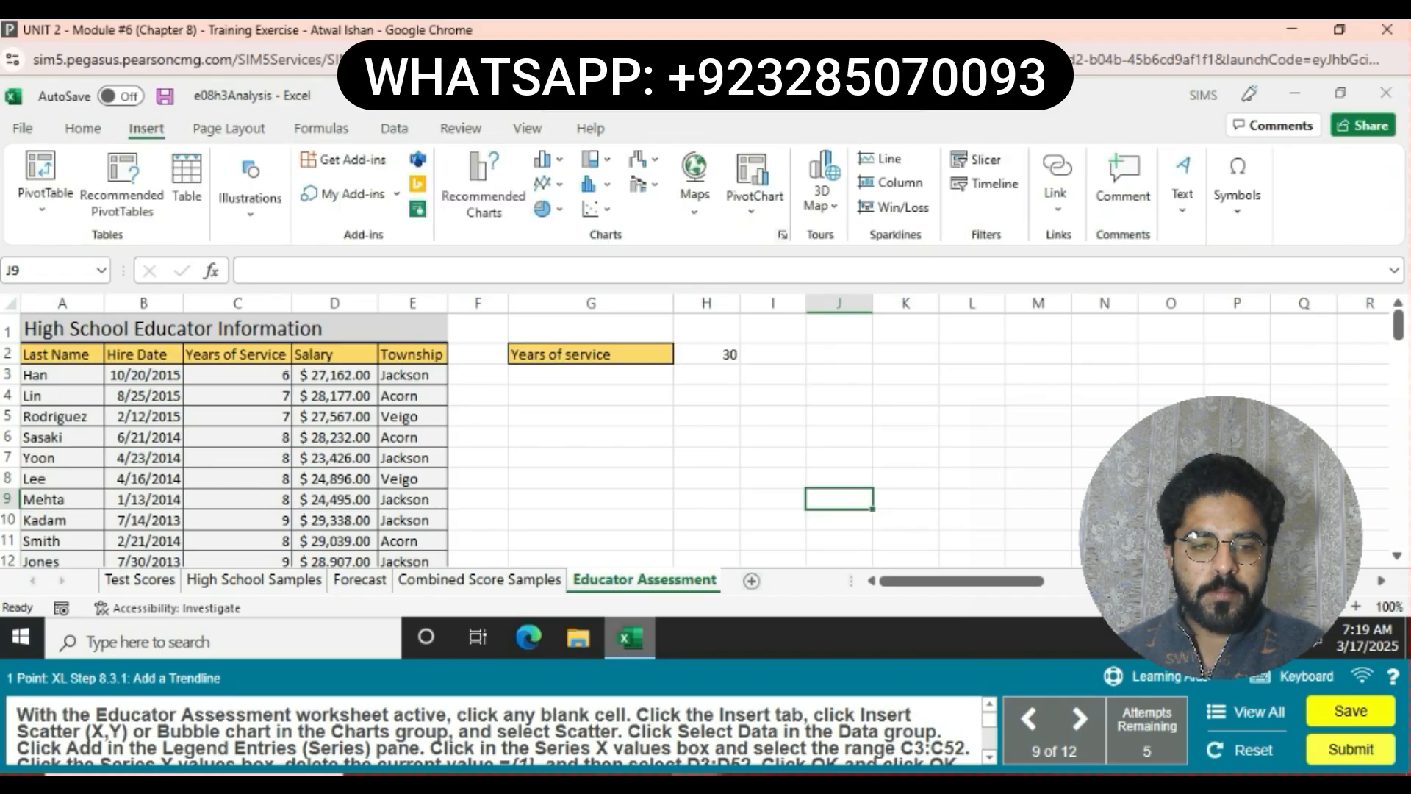
left_click(645, 183)
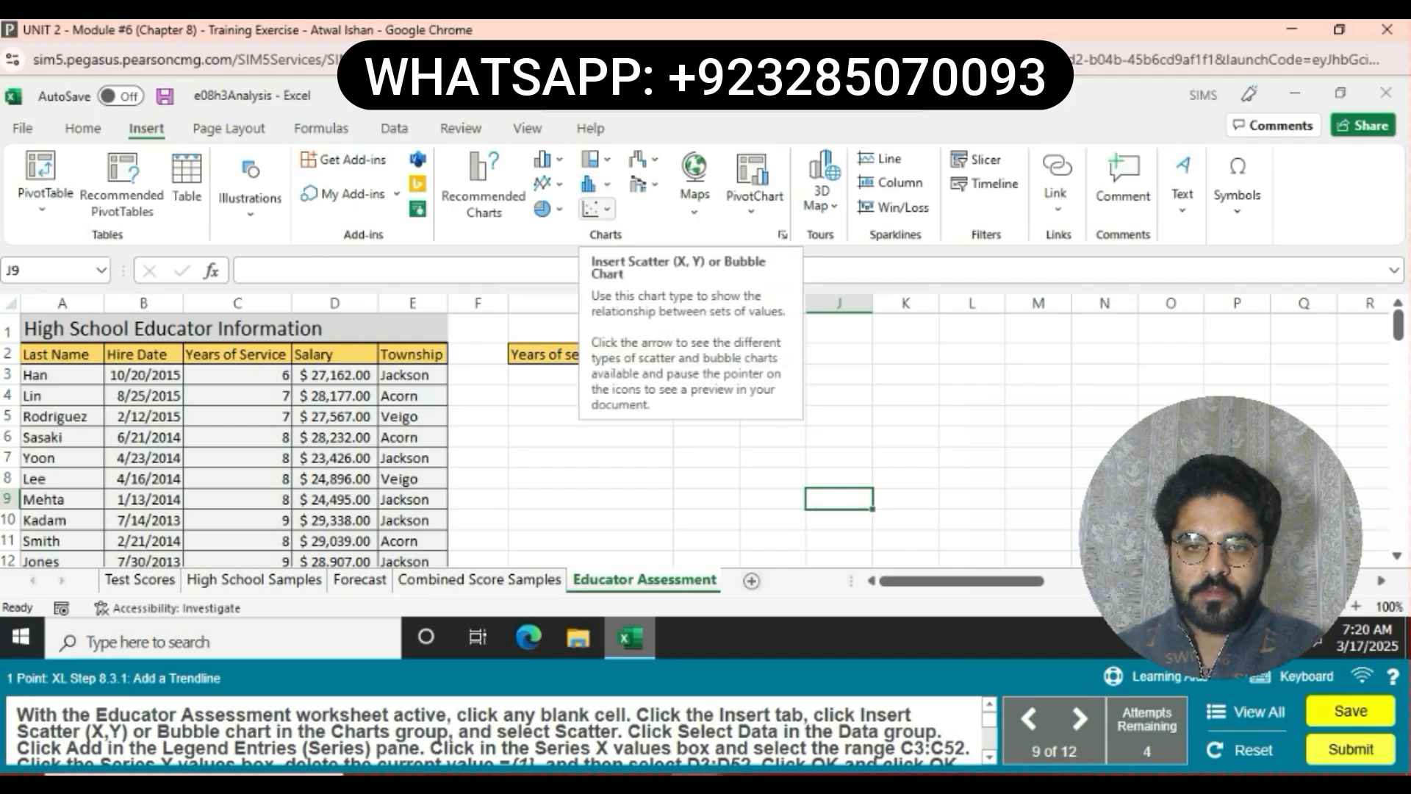
left_click(596, 209)
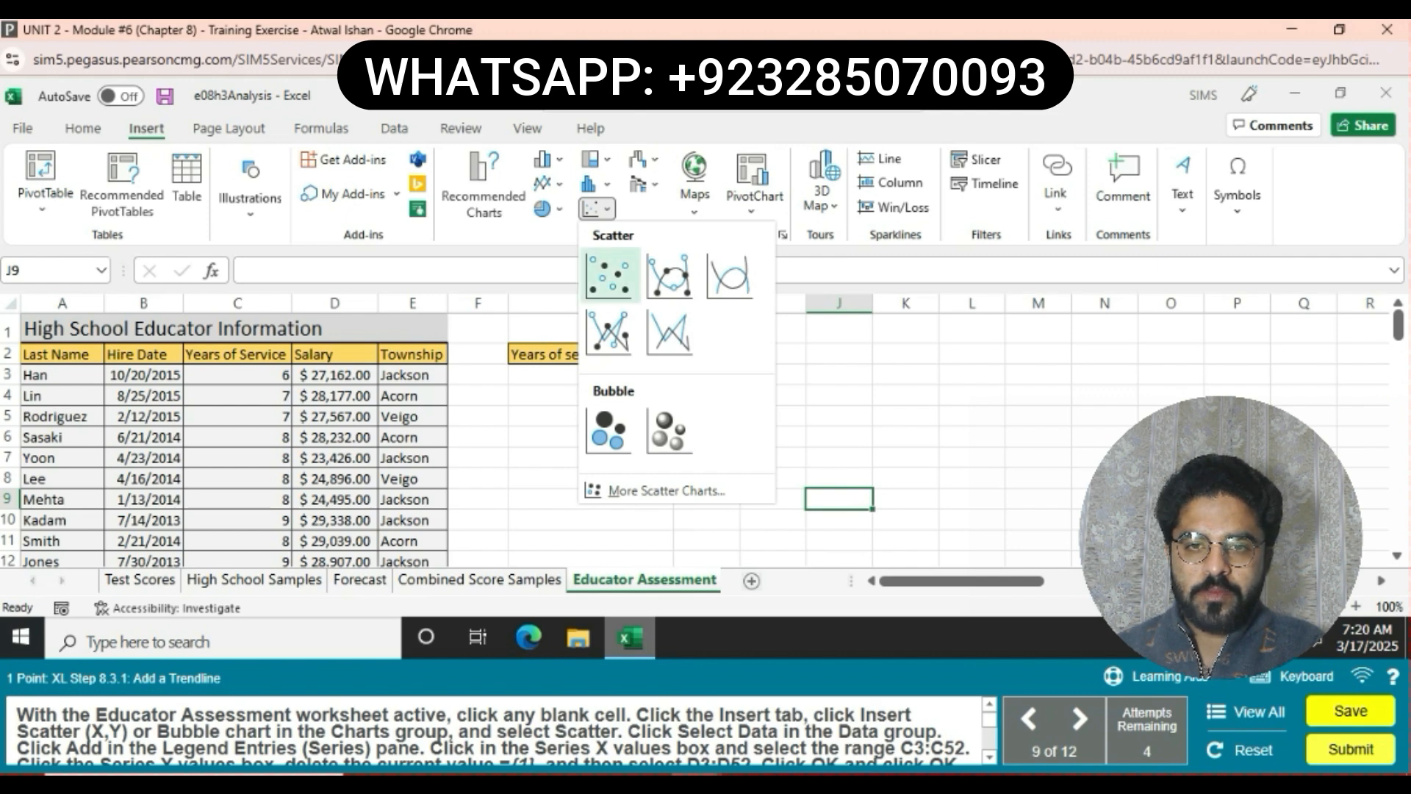
left_click(608, 275)
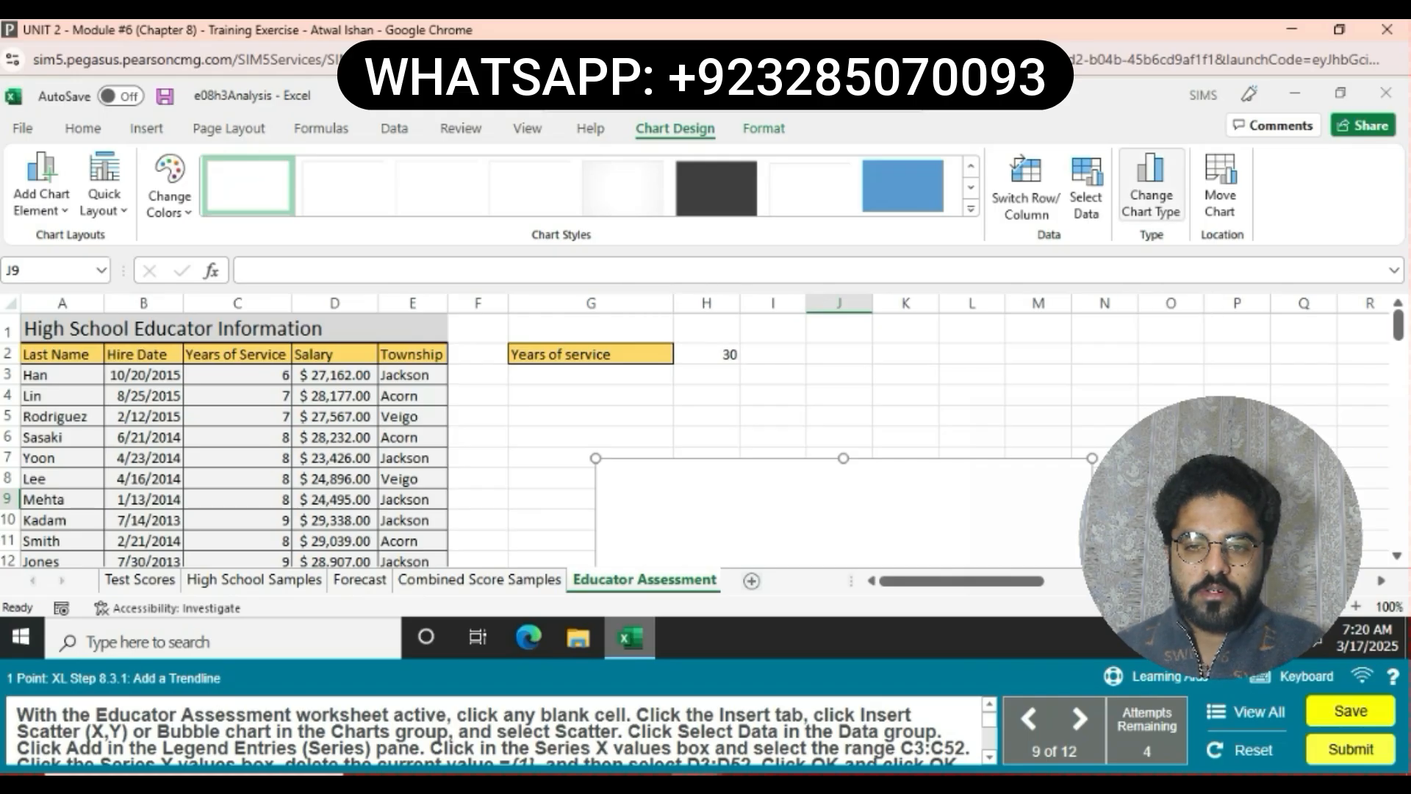
Add a new data series to the scatter chart with C3:C52 as its X values.
left_click(1086, 183)
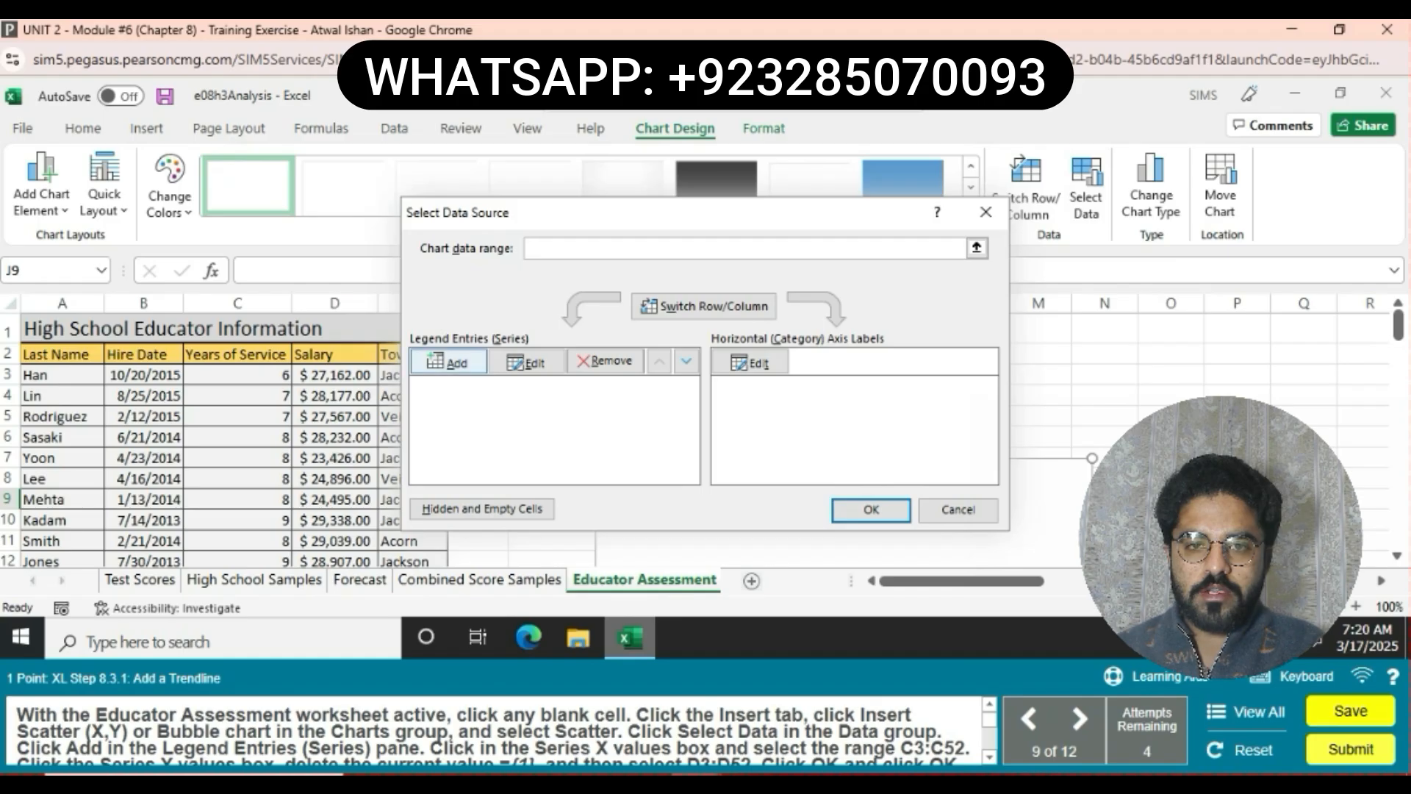
left_click(449, 361)
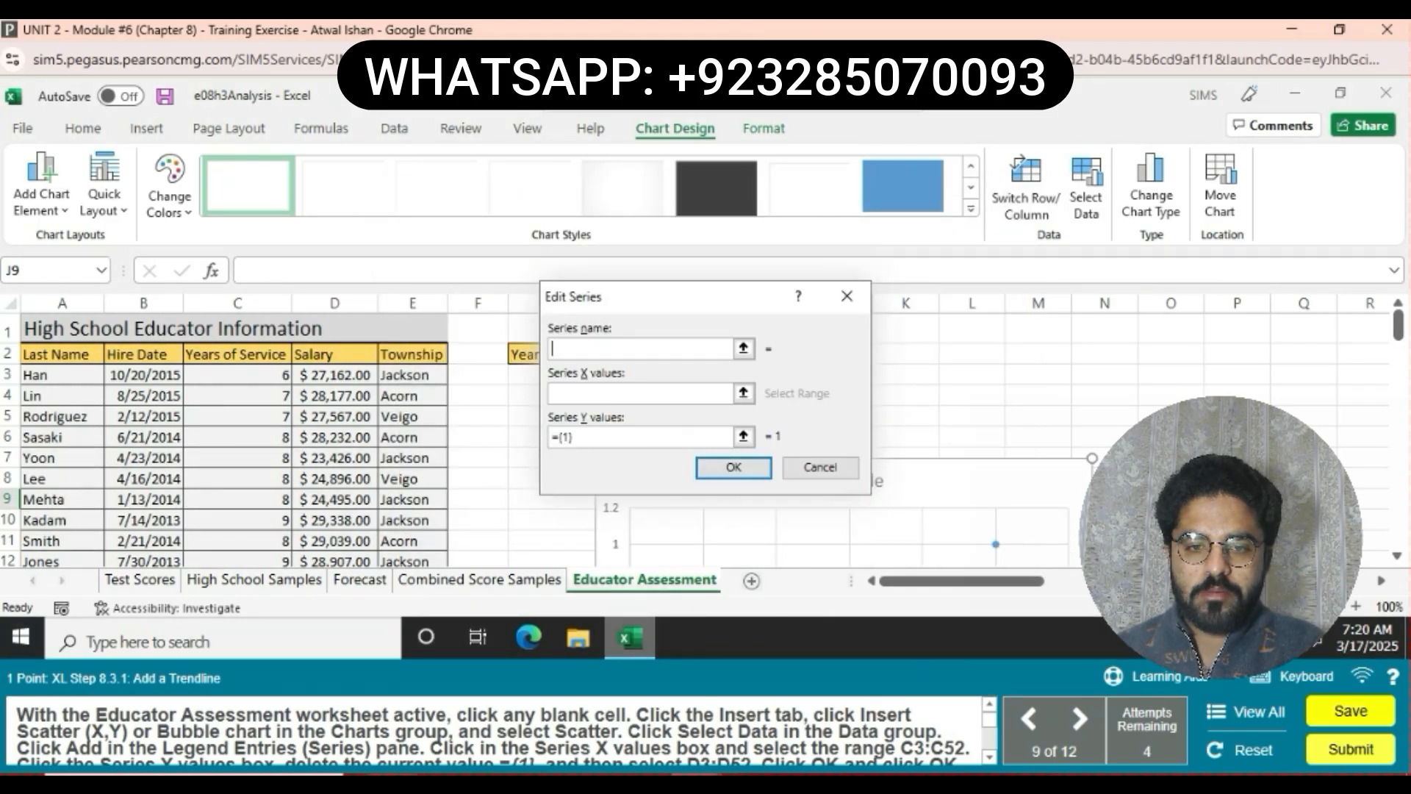
scroll(492, 731, "down", 1)
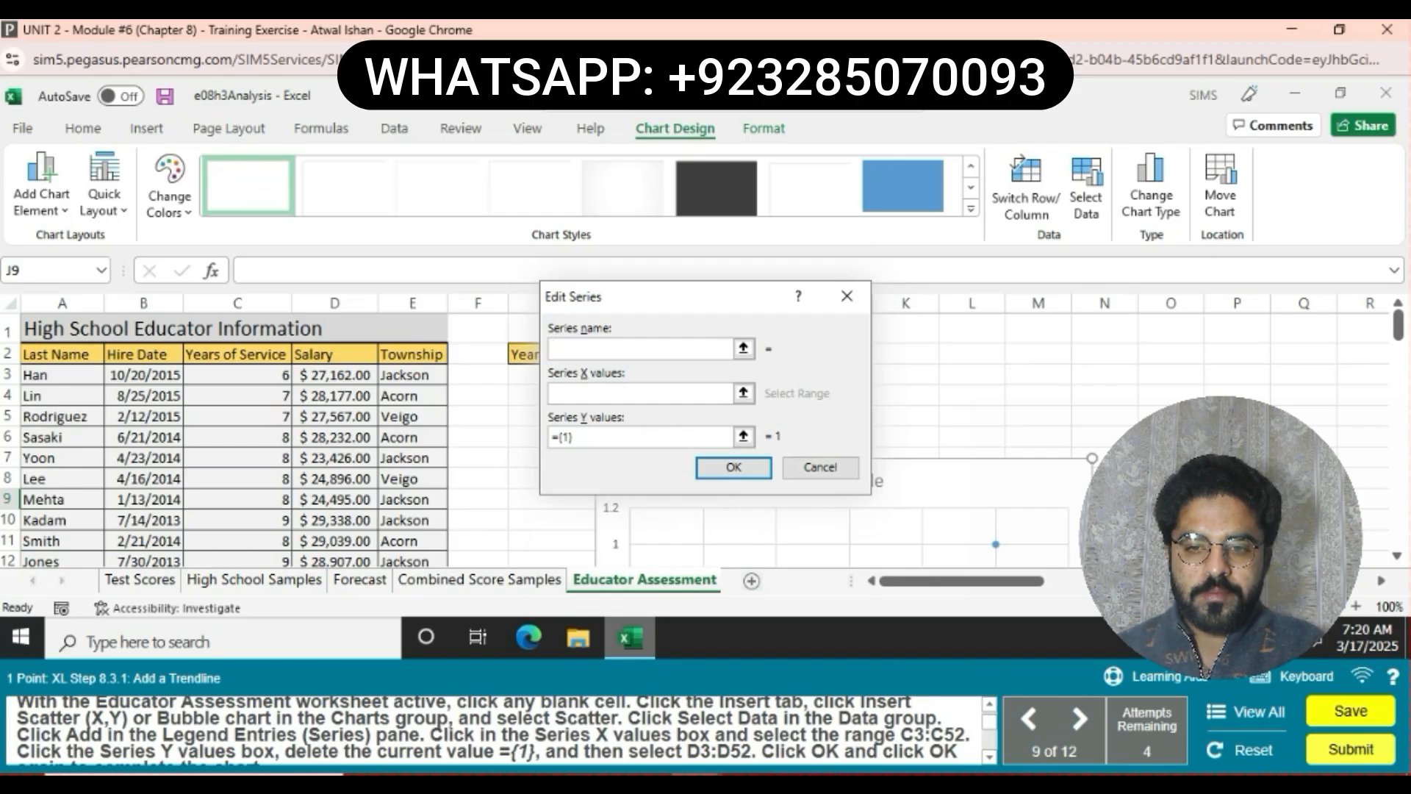
left_click(640, 394)
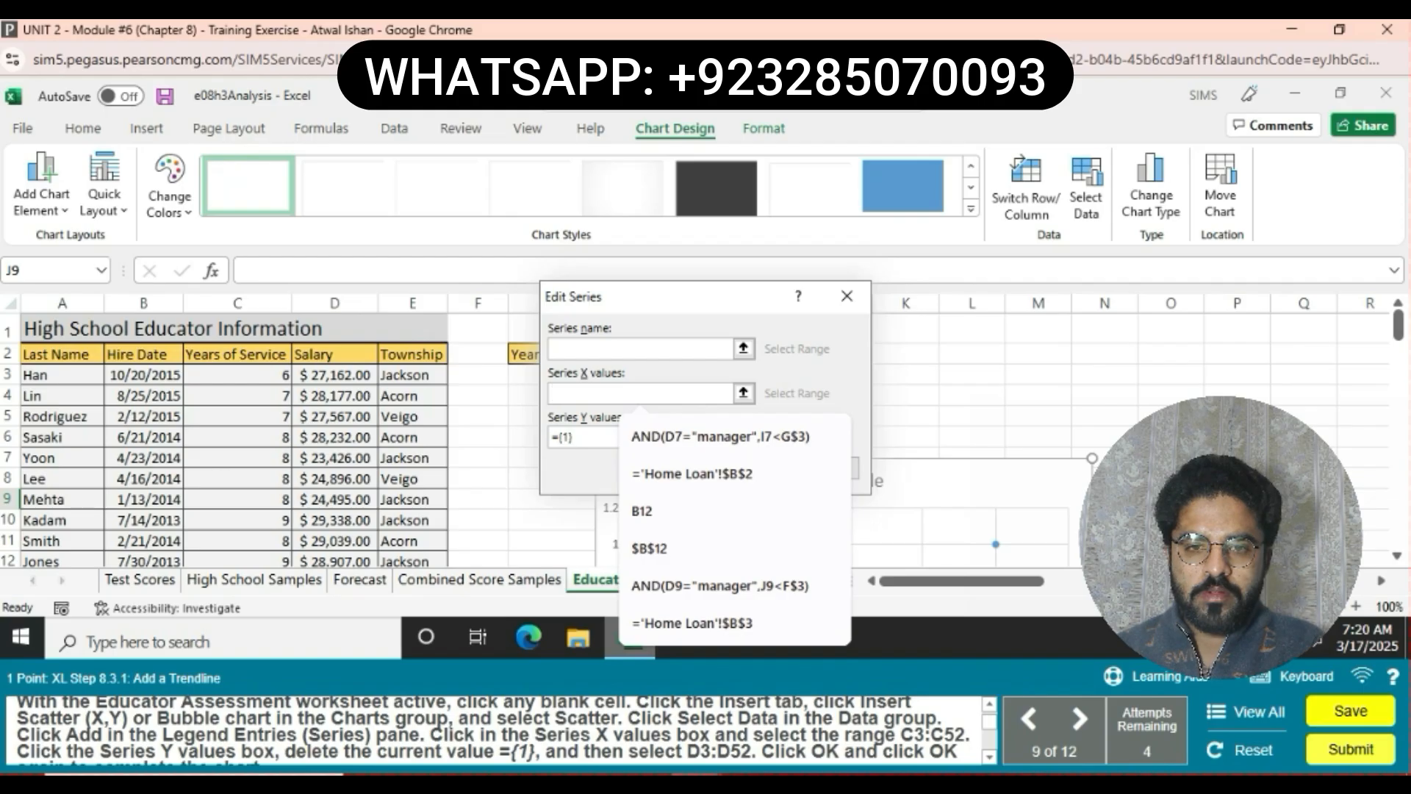
mouse_move(238, 375)
left_mouse_down()
mouse_move(237, 573)
mouse_move(238, 386)
left_mouse_up()
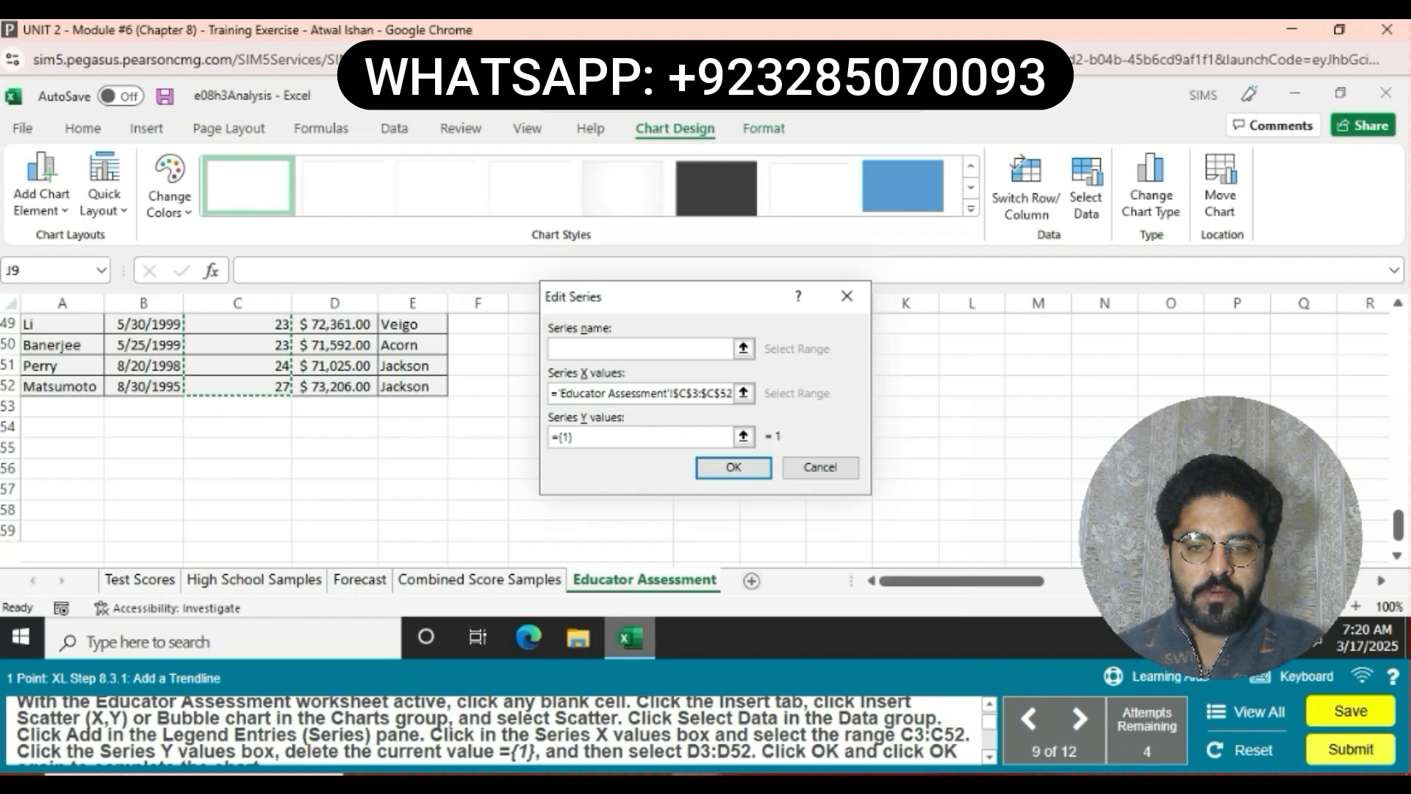
Replace the new series' default Y values with D3:D52 and accept the chart's data source.
left_click(576, 437)
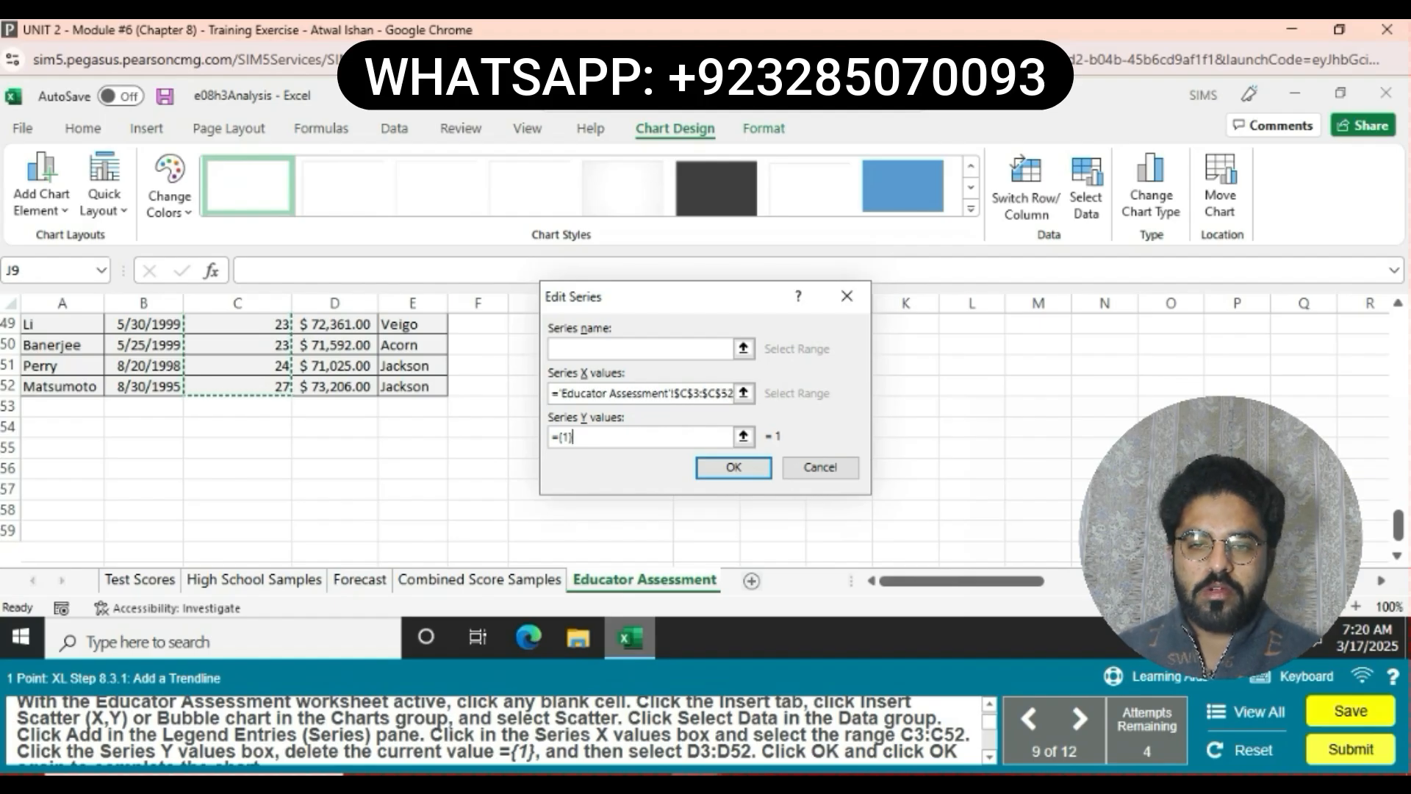
key("BackSpace")
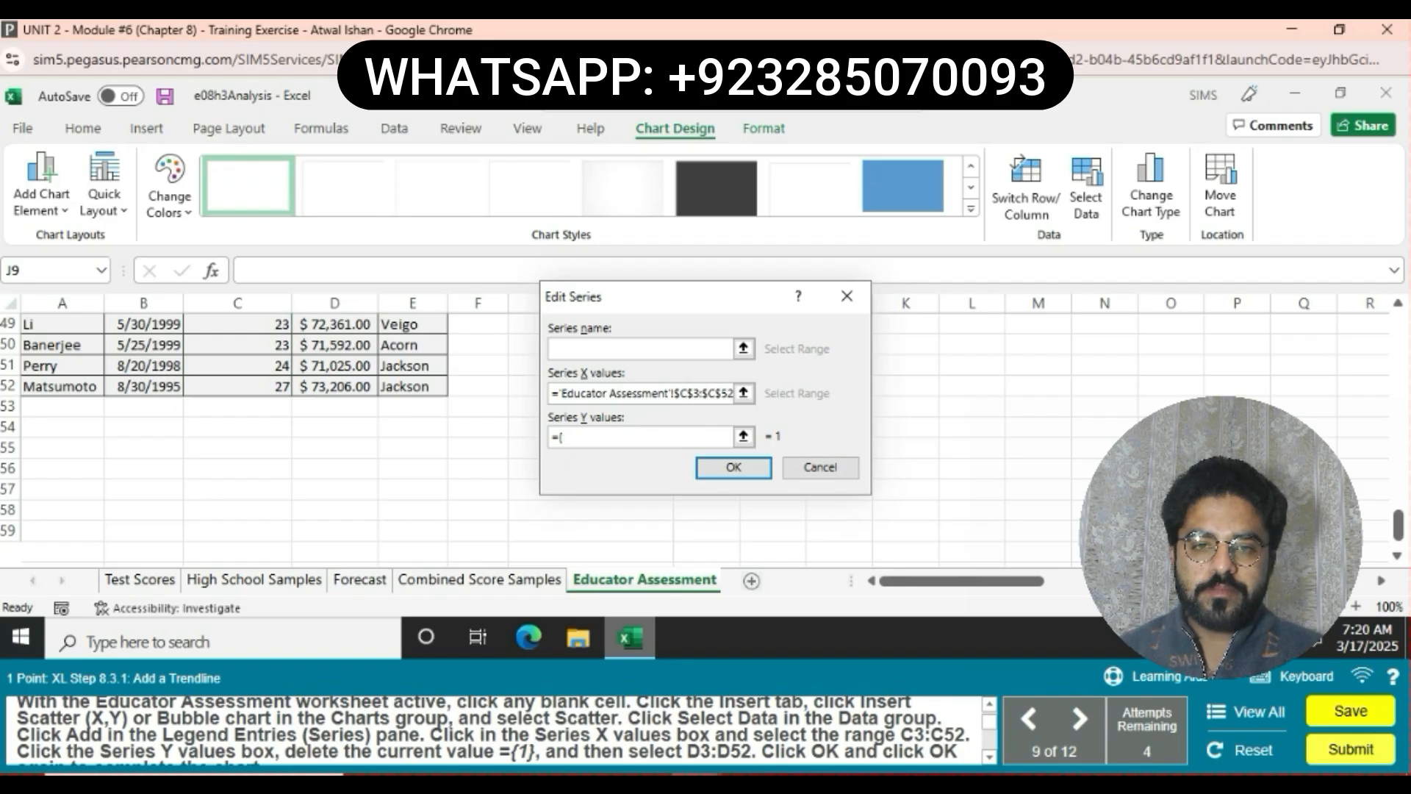
key("BackSpace")
scroll(235, 441, "up", 15)
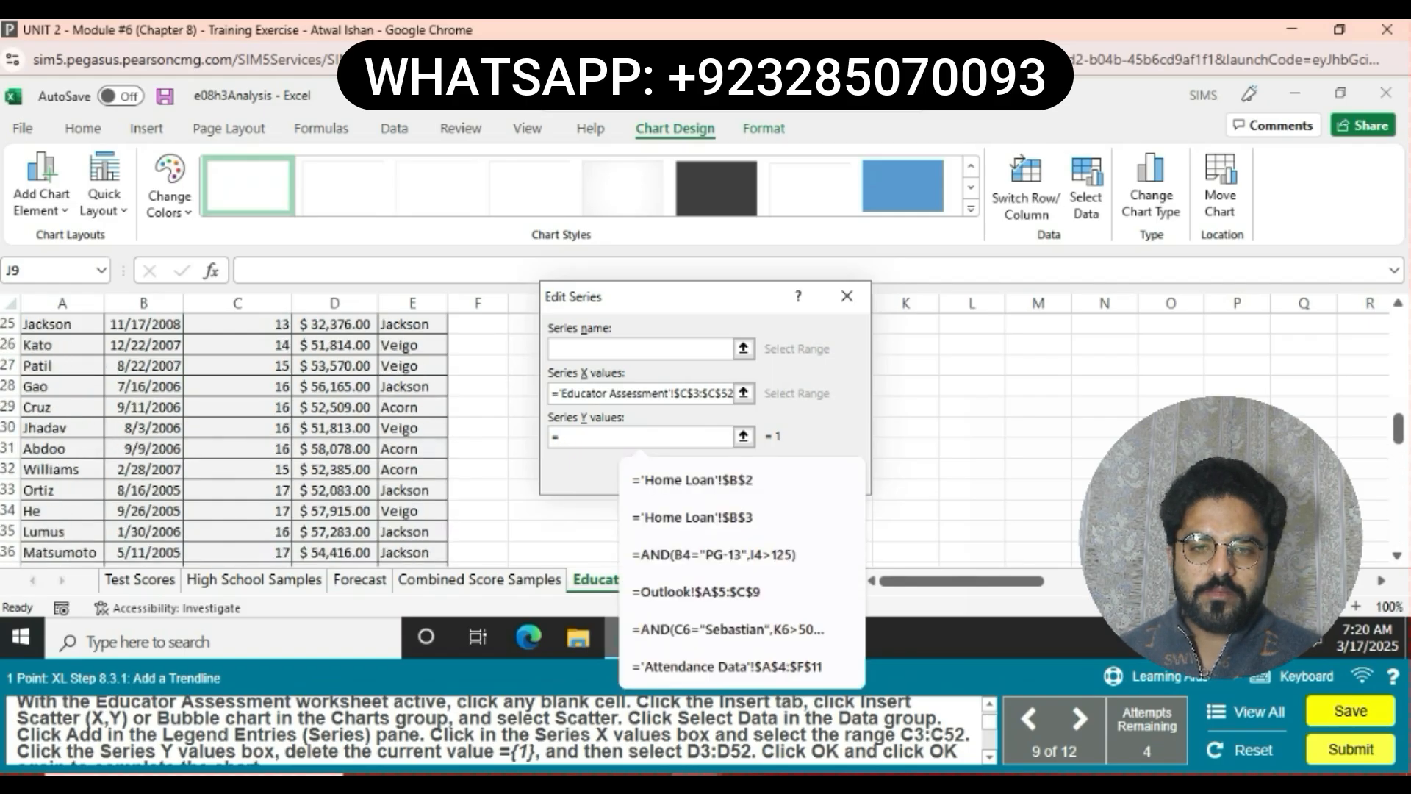
left_click_drag(334, 375, 334, 430)
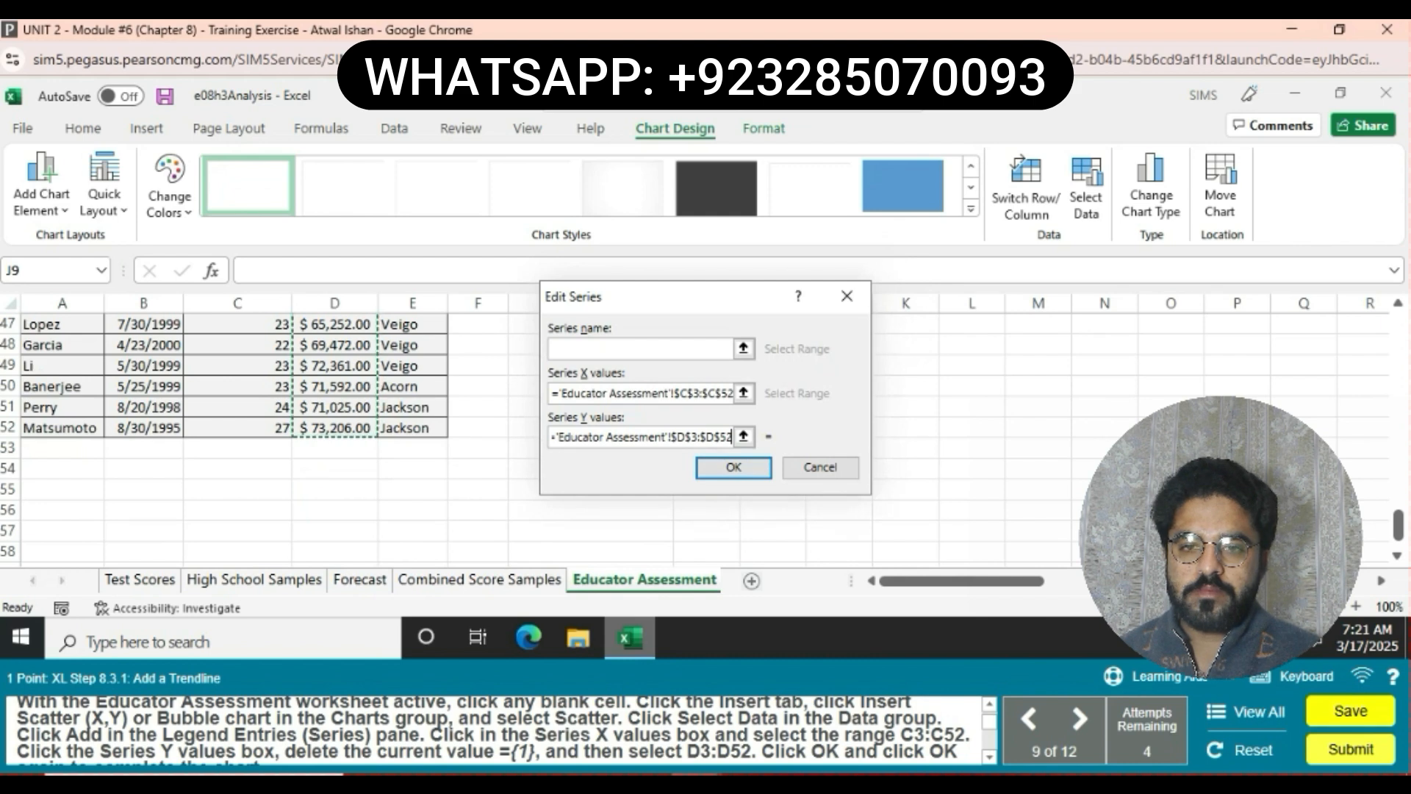
key("Return")
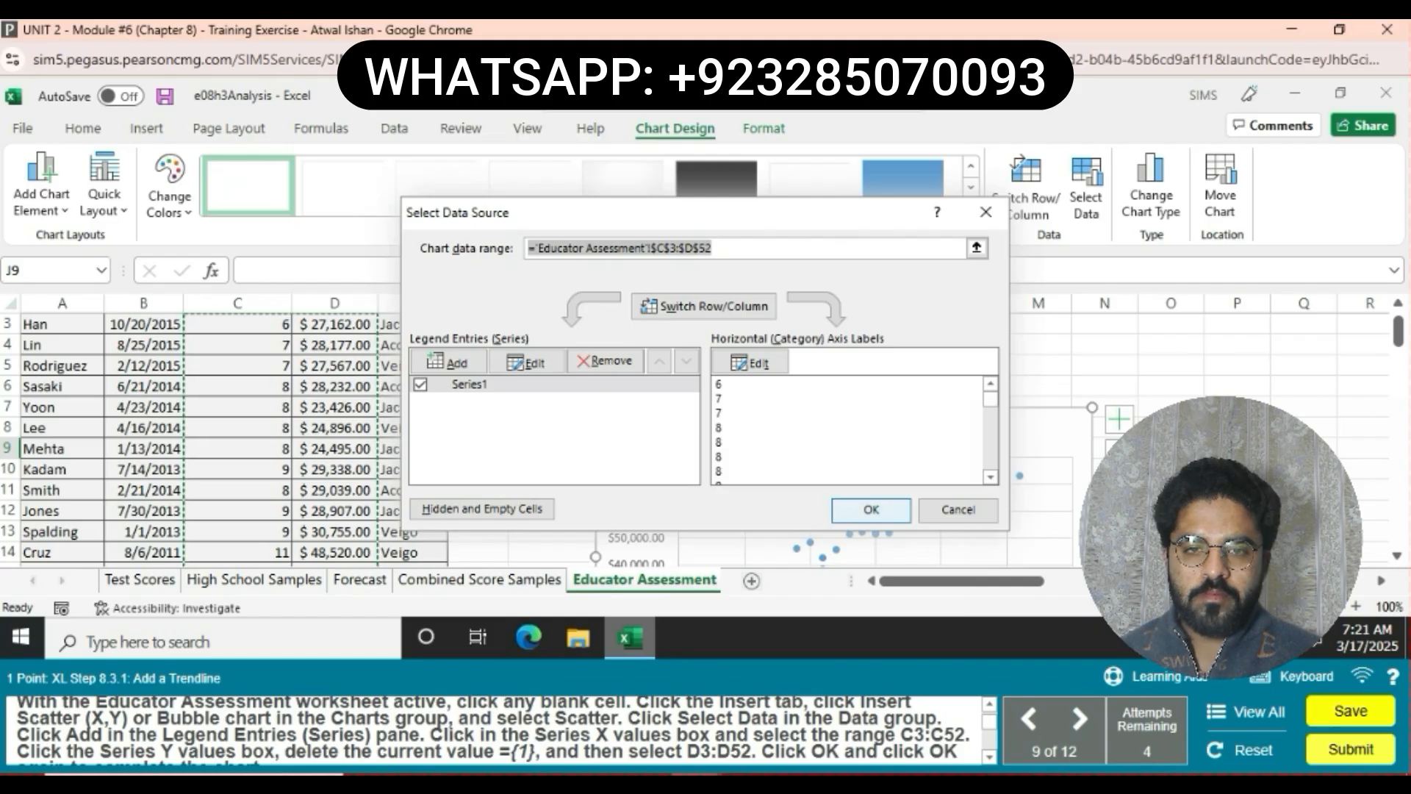
scroll(500, 731, "down", 1)
scroll(500, 728, "down", 1)
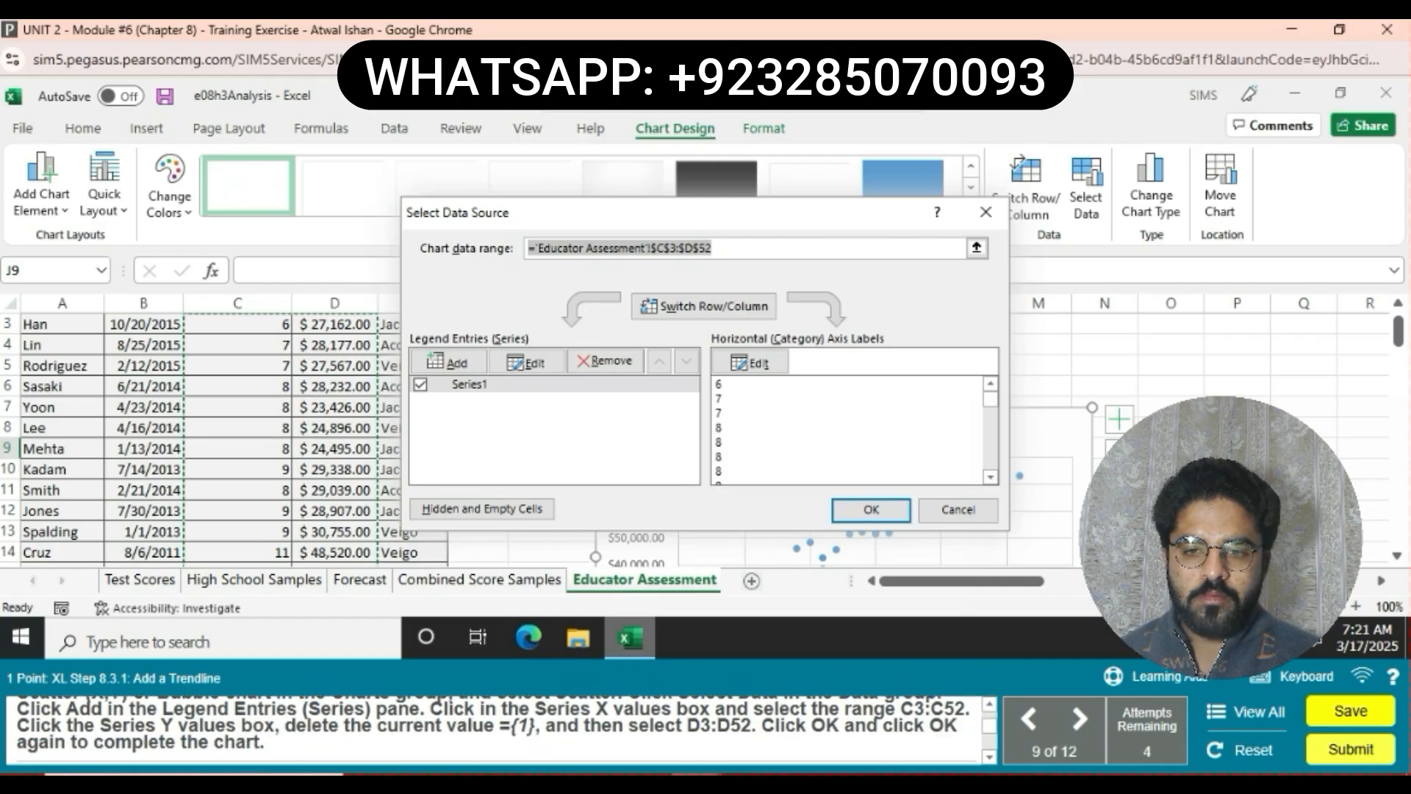
left_click(871, 509)
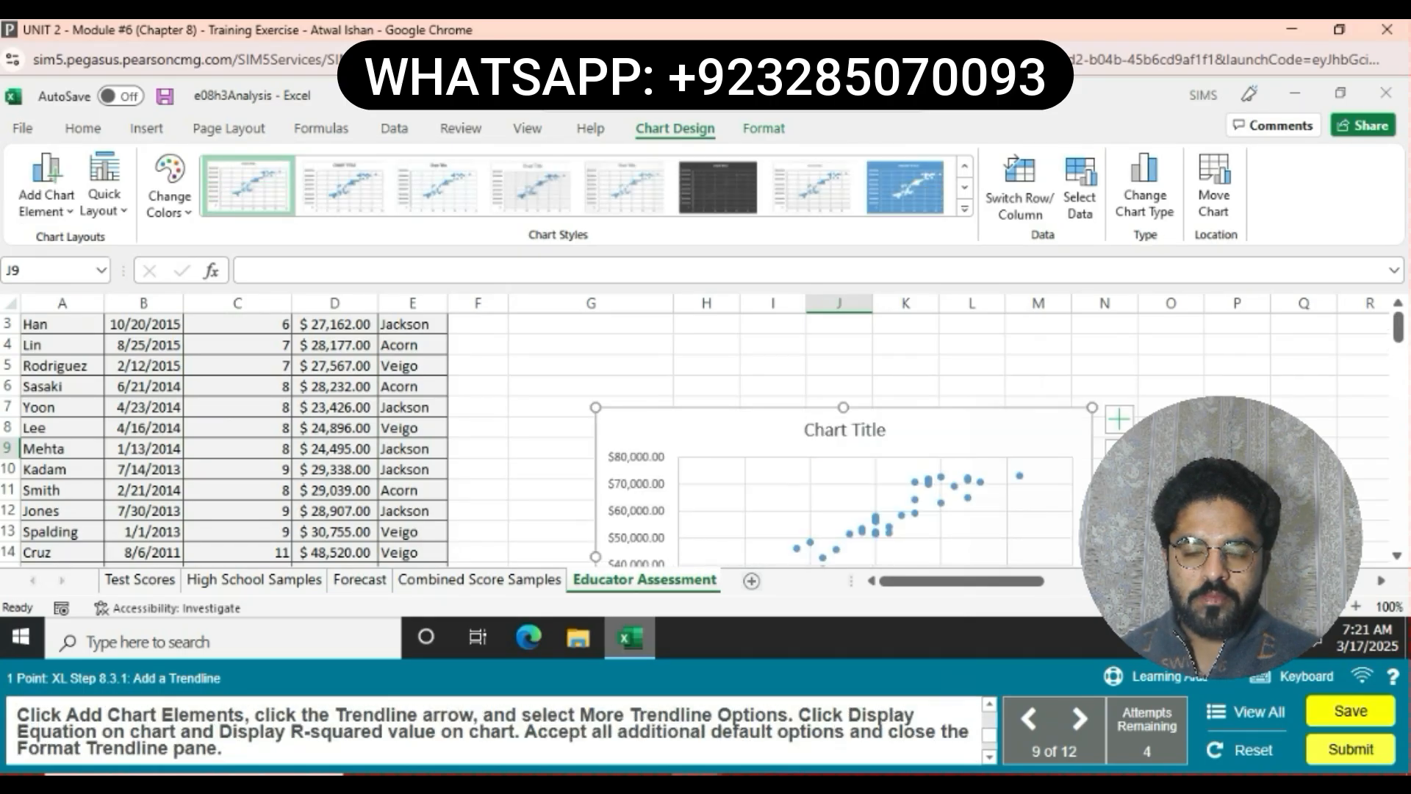
Add a linear trendline to the scatter chart, displaying its equation and R-squared value on the chart.
left_click(1118, 419)
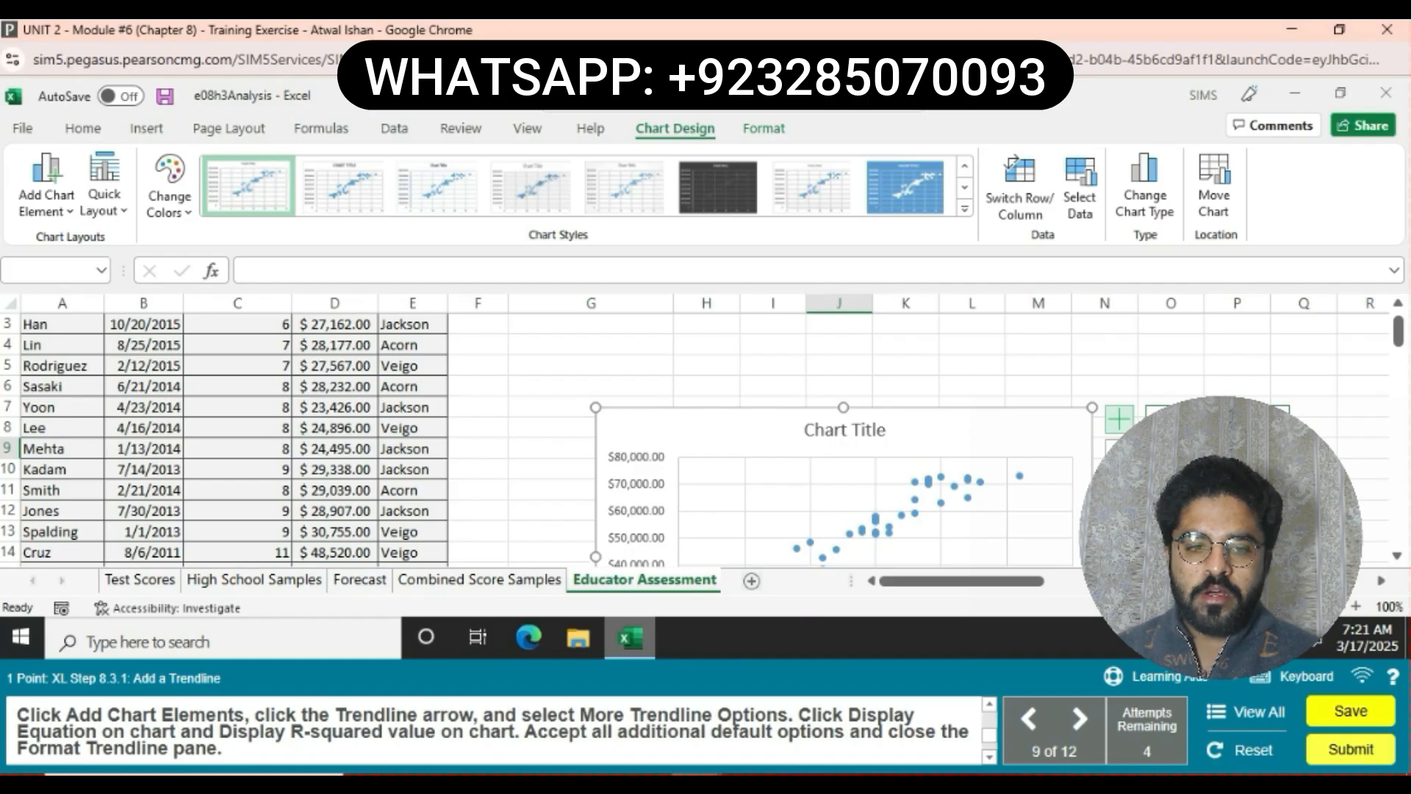
scroll(706, 441, "down", 1)
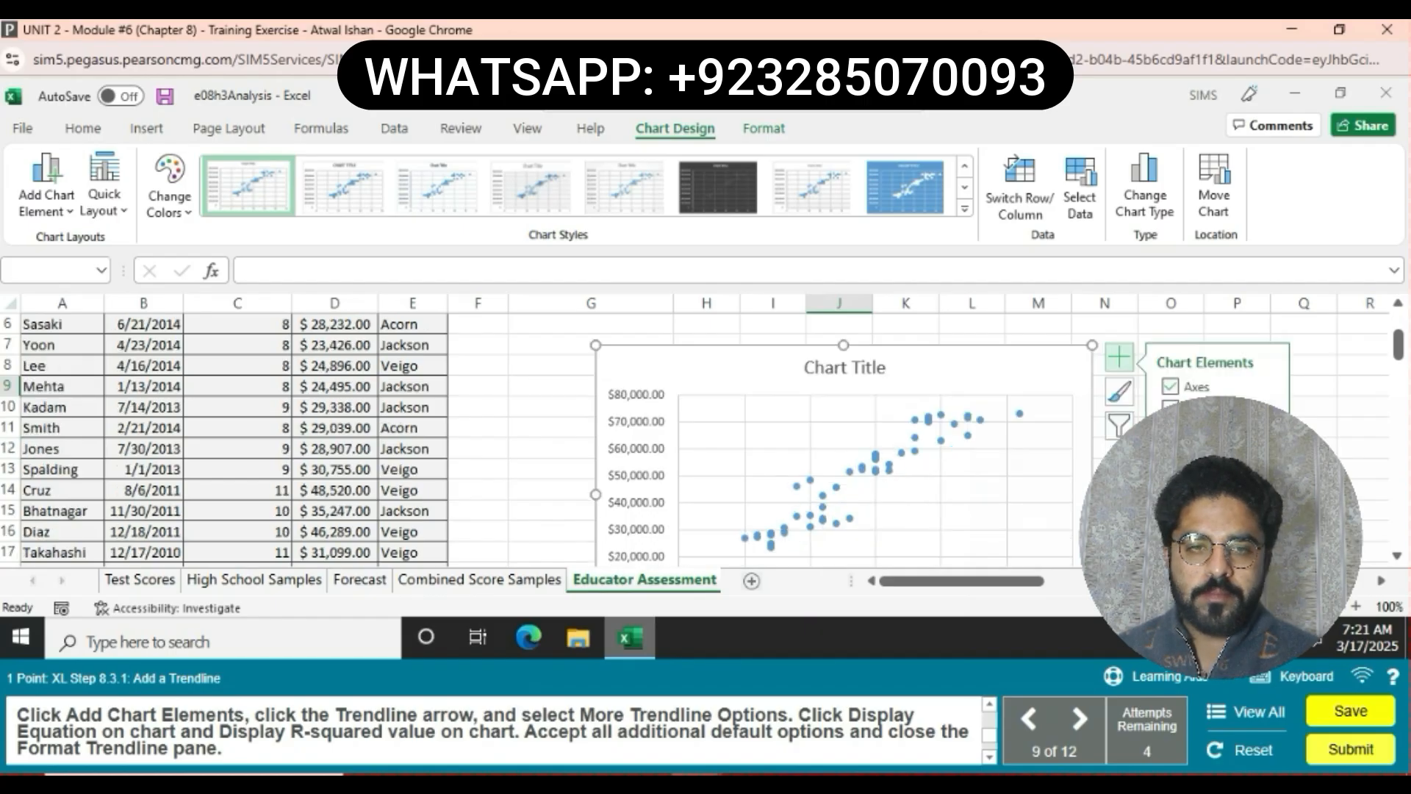
scroll(706, 441, "down", 10)
scroll(706, 441, "up", 8)
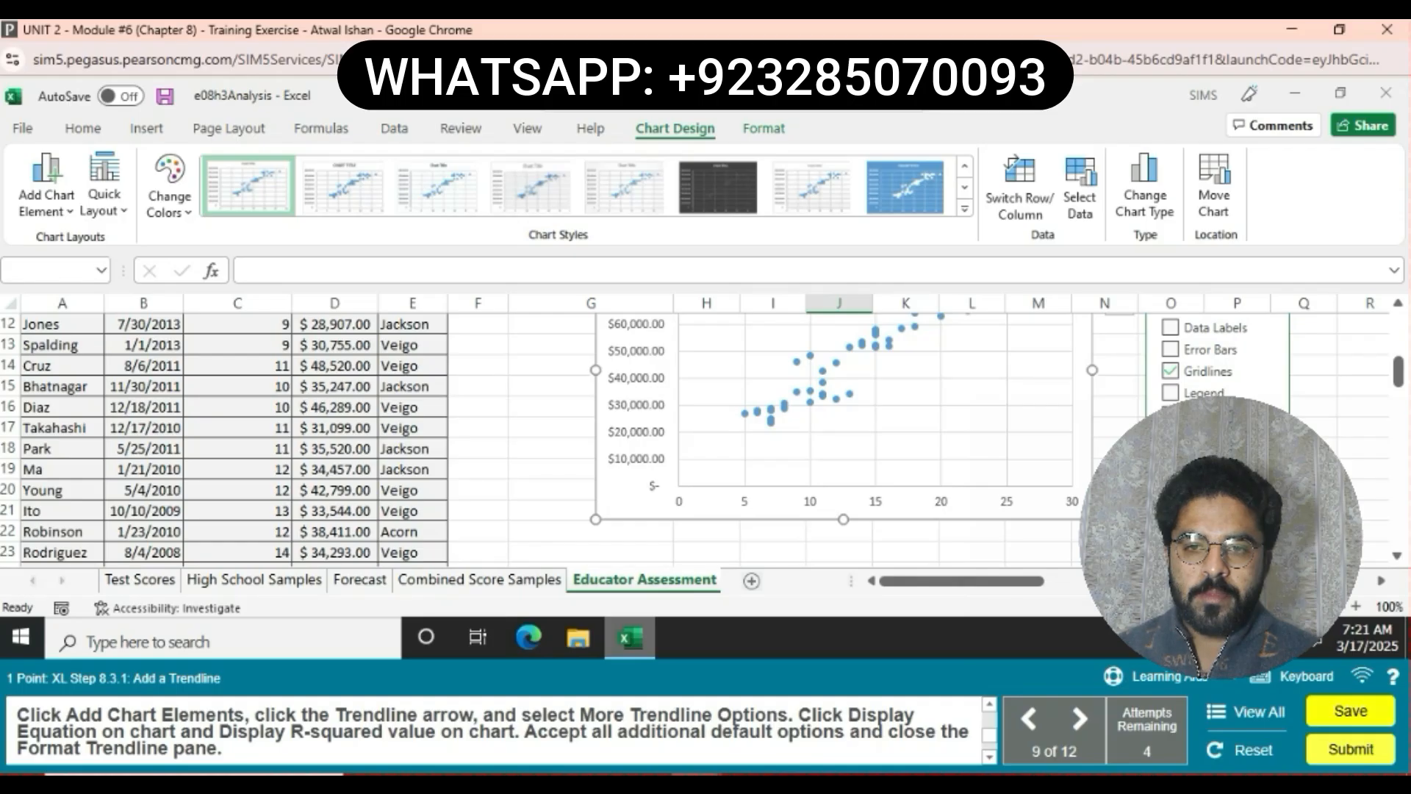
left_click(1271, 415)
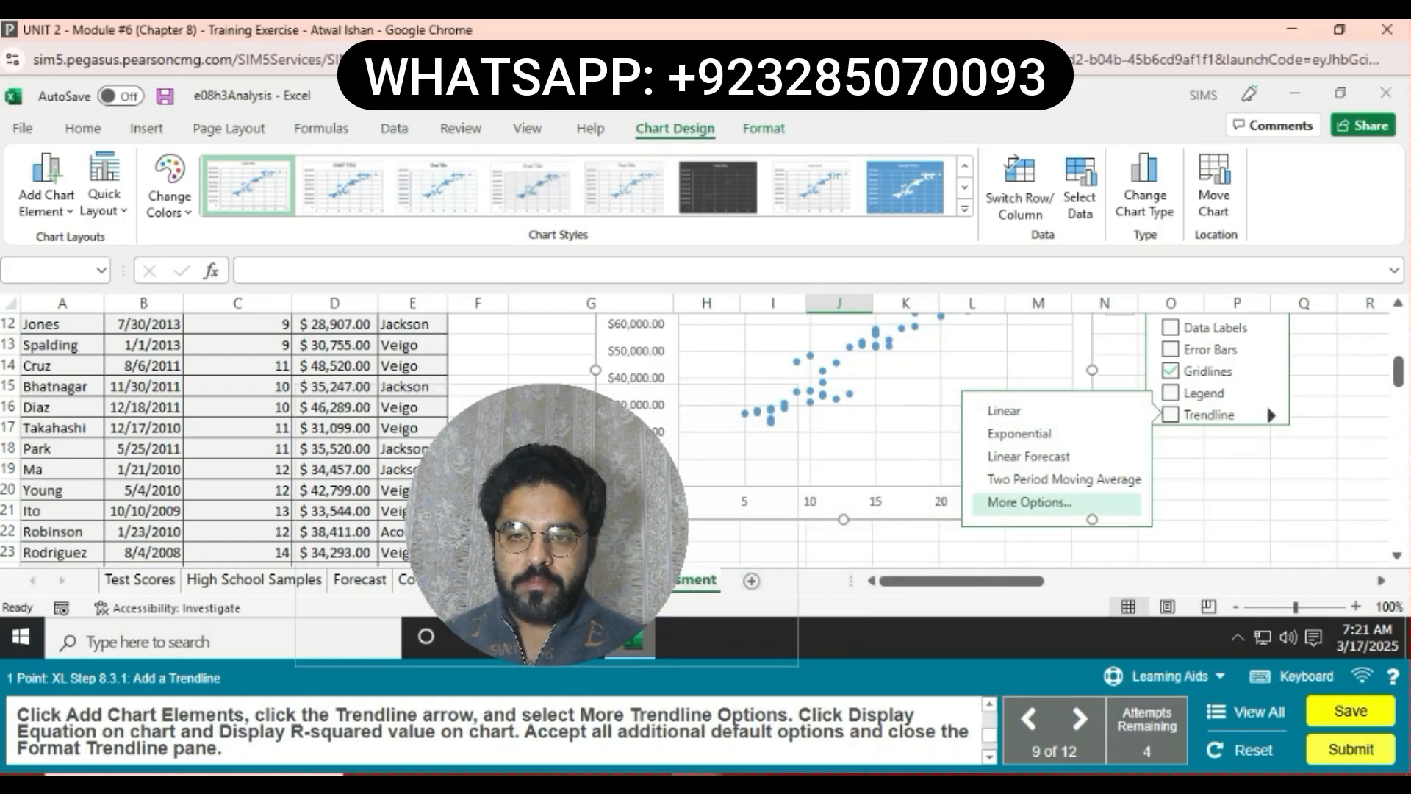
left_click(1029, 502)
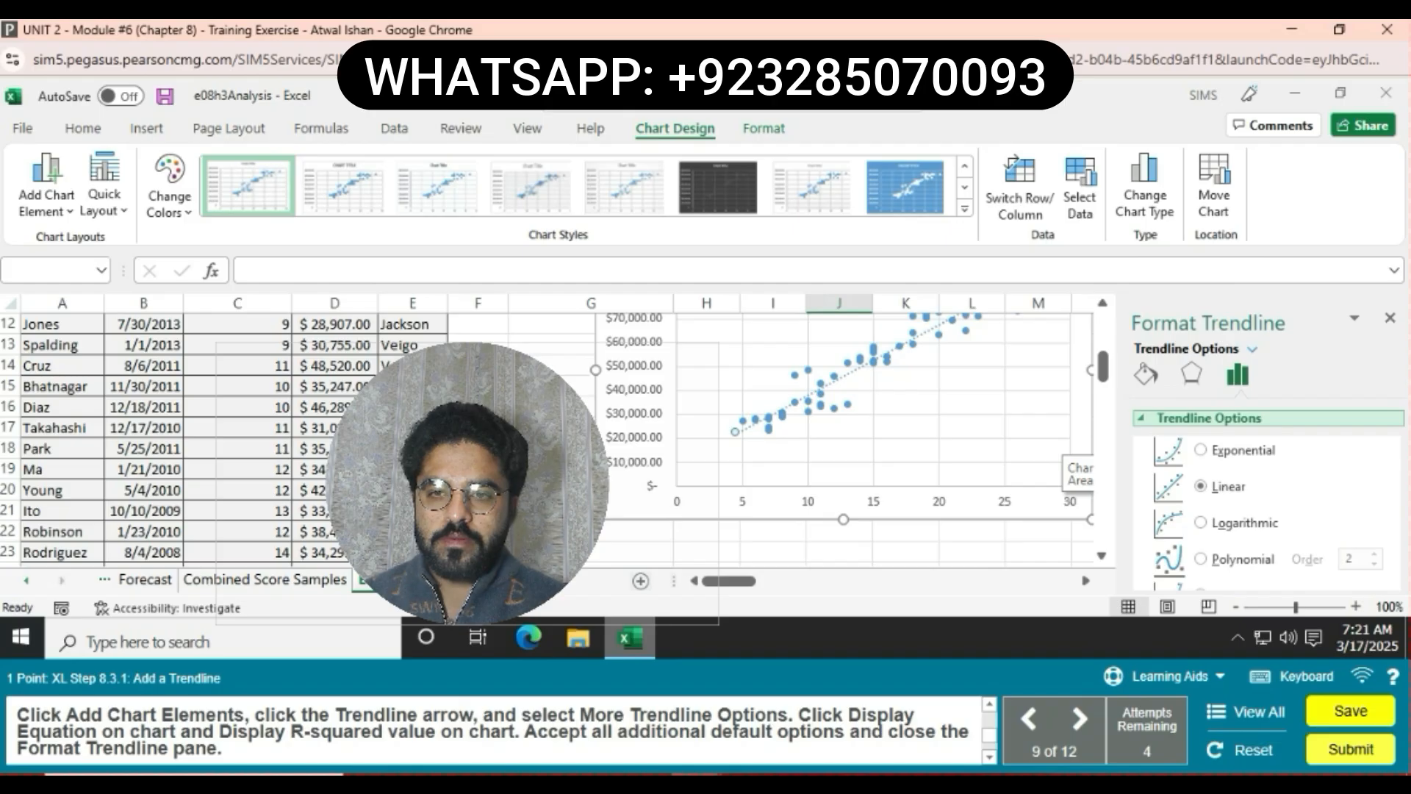
scroll(1268, 493, "down", 5)
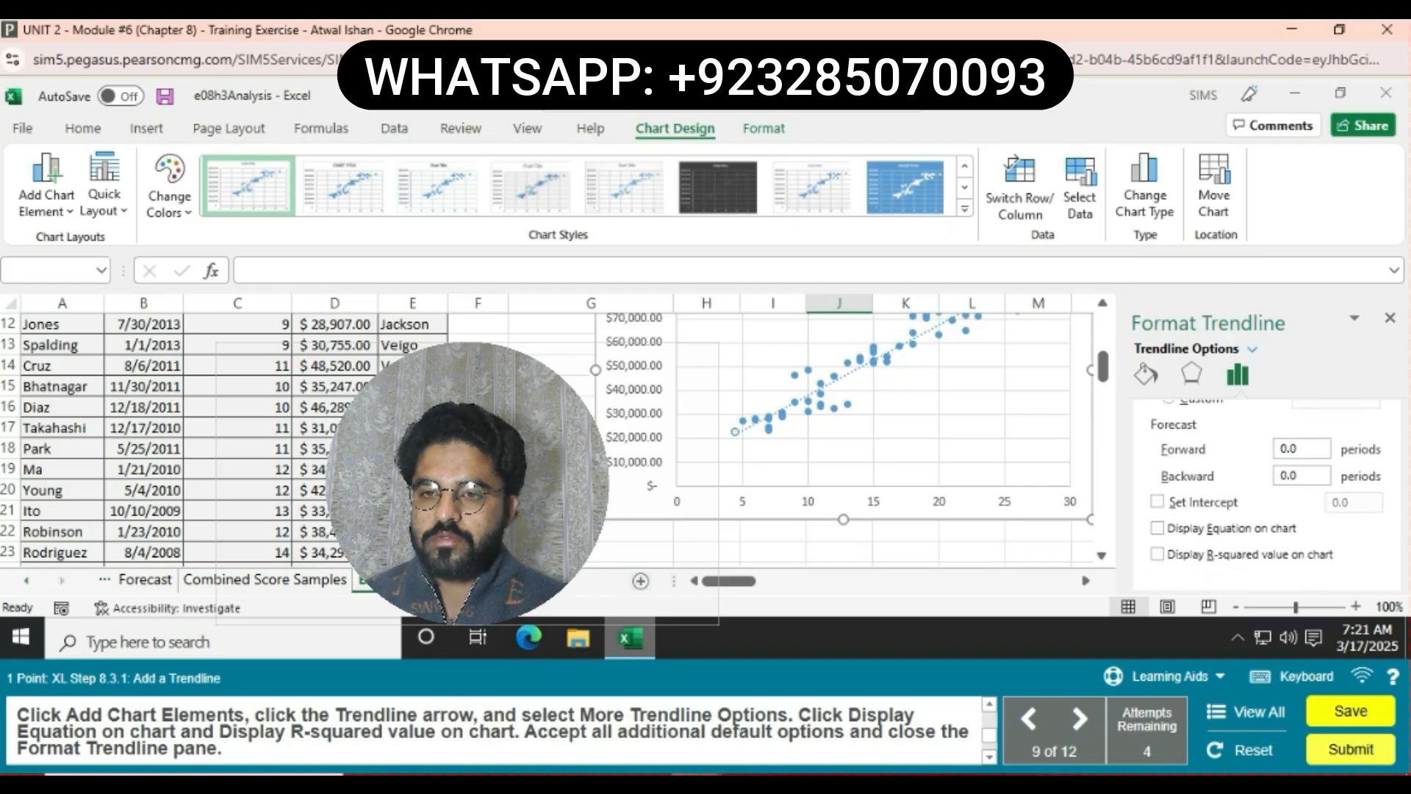
left_click(1158, 527)
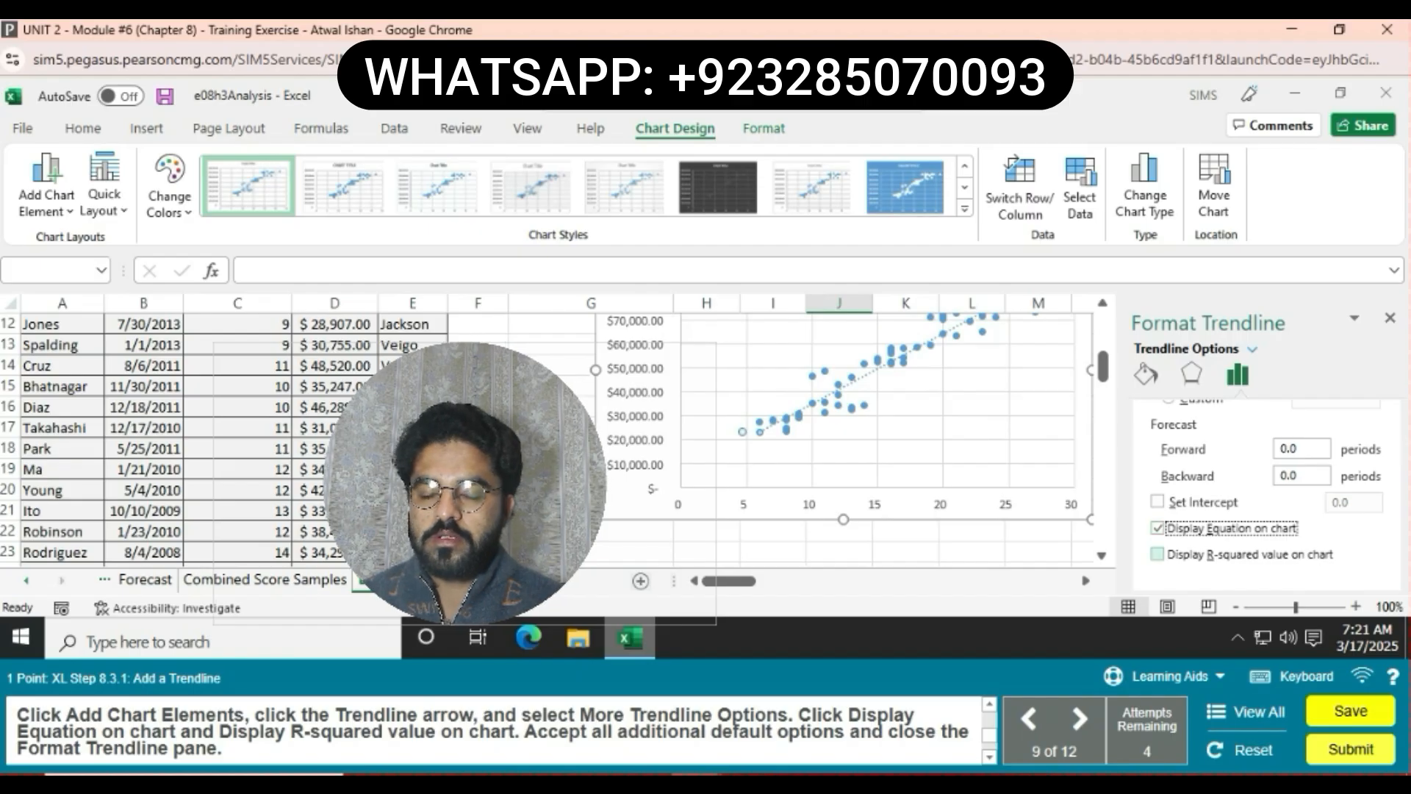
left_click(1158, 554)
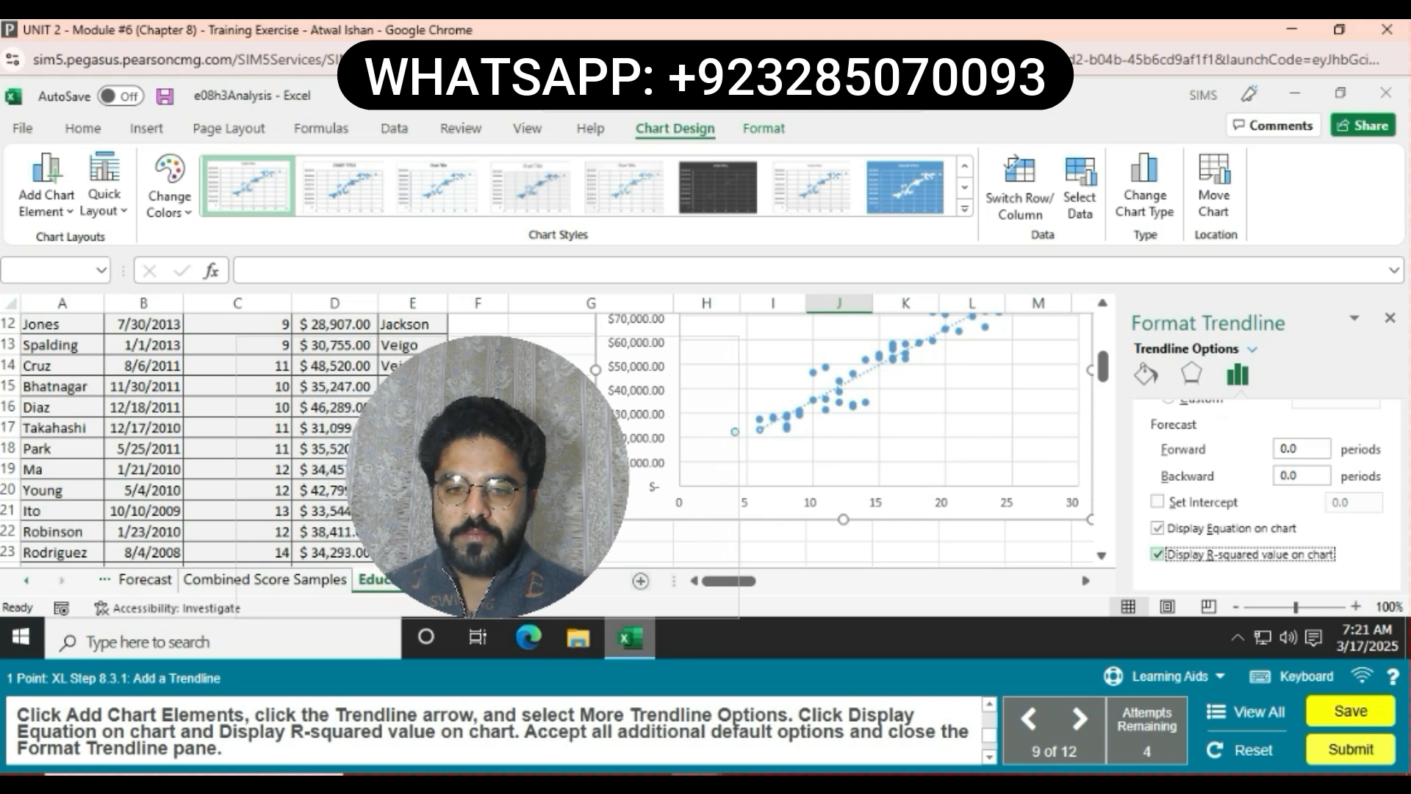
left_click(1390, 318)
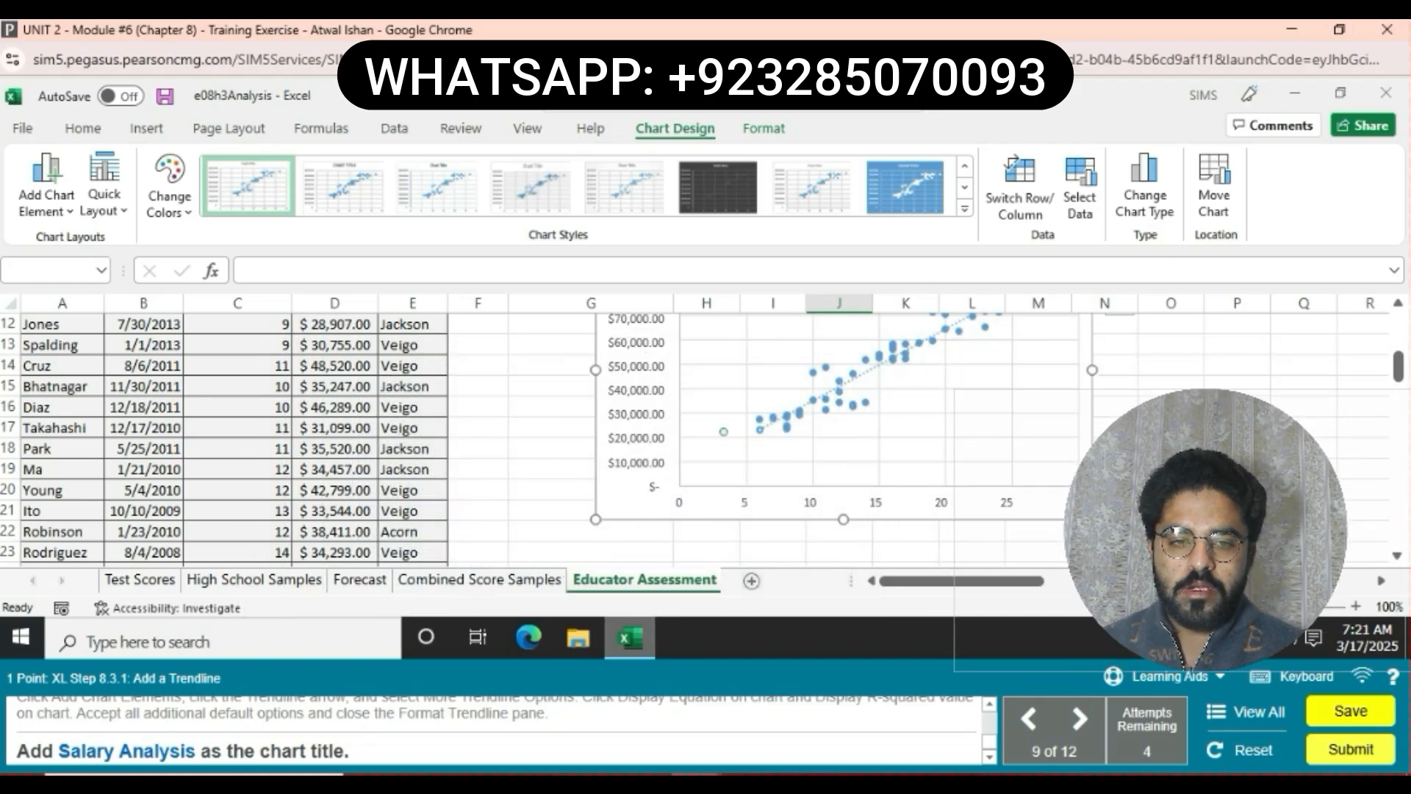
Replace the scatter chart's default title with Salary Analysis.
scroll(705, 441, "up", 4)
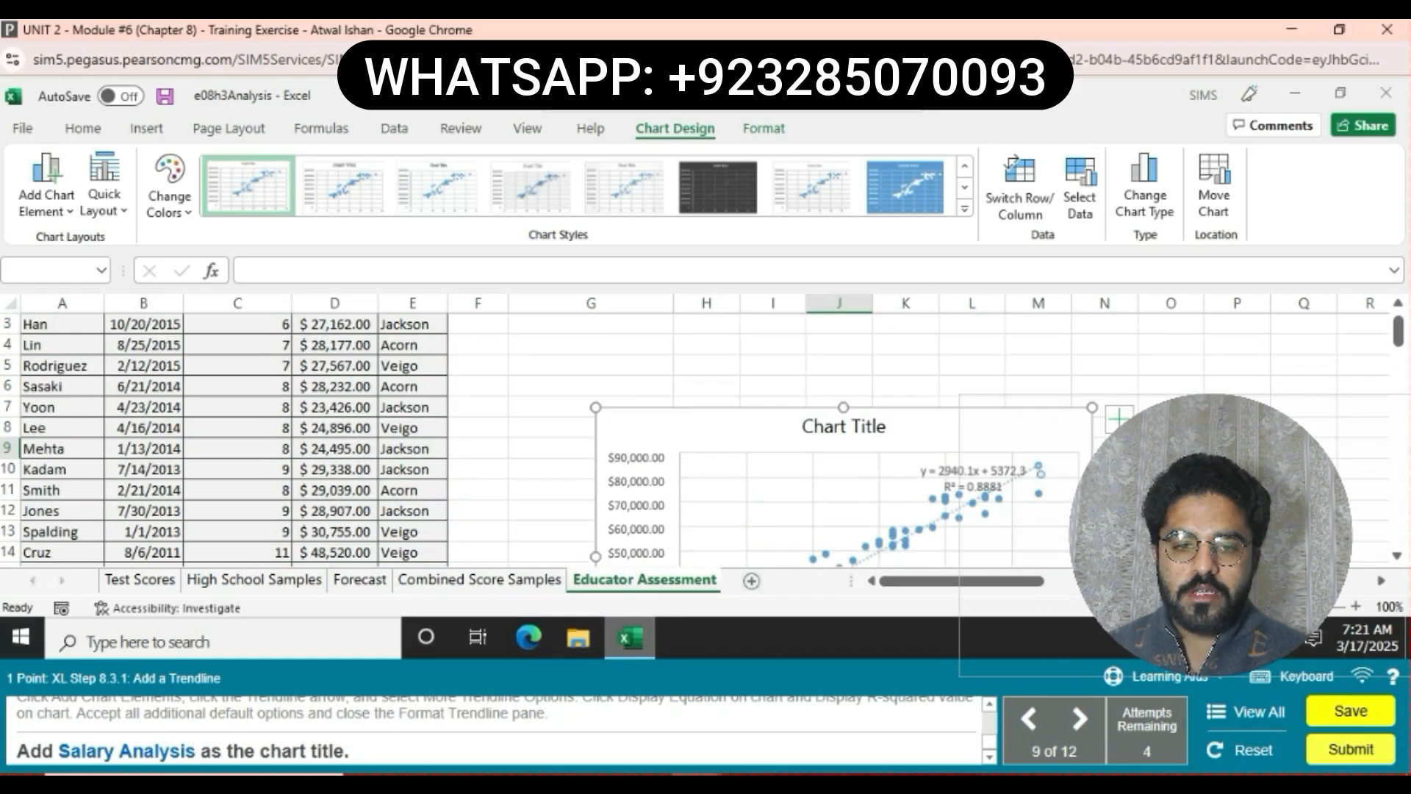
left_click(882, 478)
left_click(884, 478)
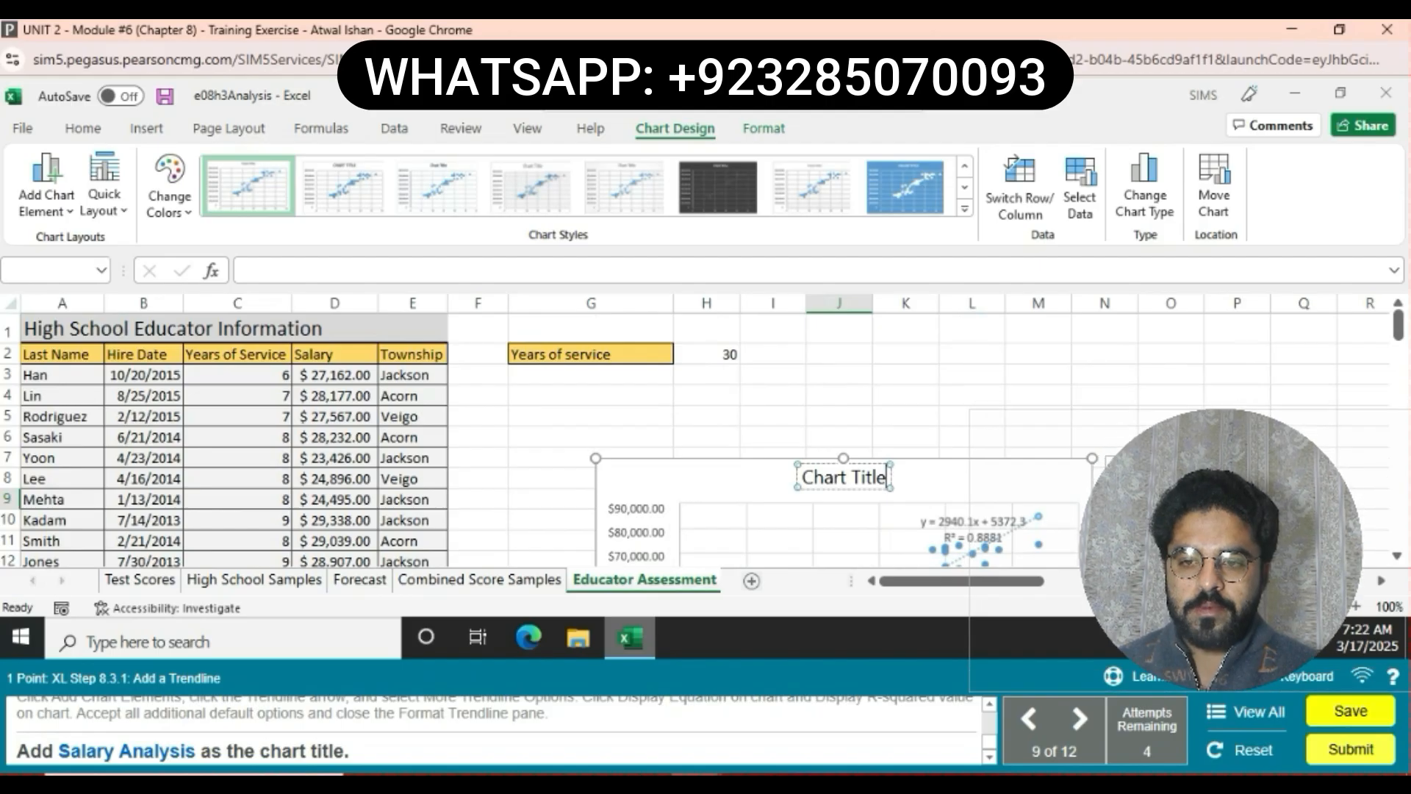
key("BackSpace")
key("BackSpace")
key("BackSpace")
key("BackSpace")
key("BackSpace")
key("BackSpace")
key("BackSpace")
key("BackSpace")
key("BackSpace")
key("BackSpace")
key("BackSpace")
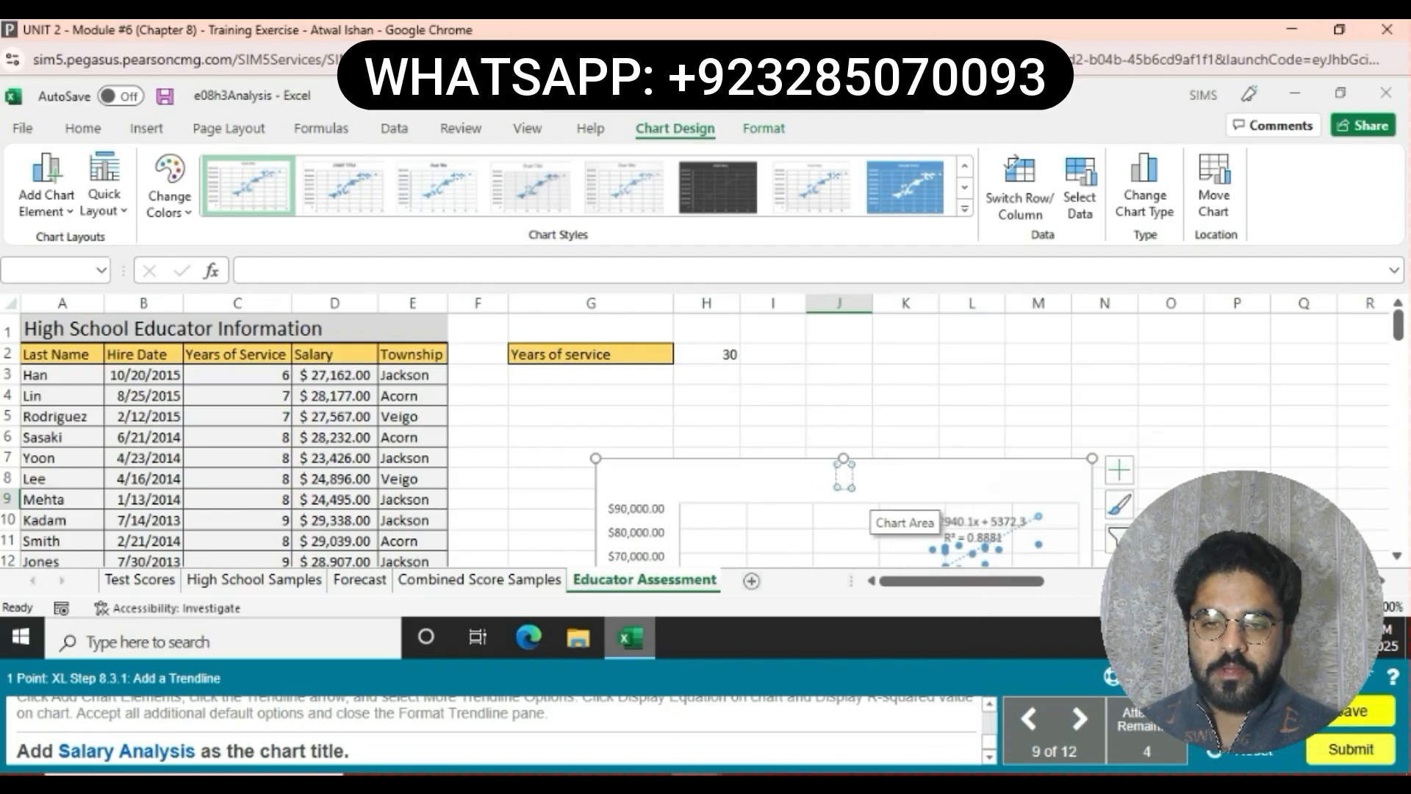
type("Sa")
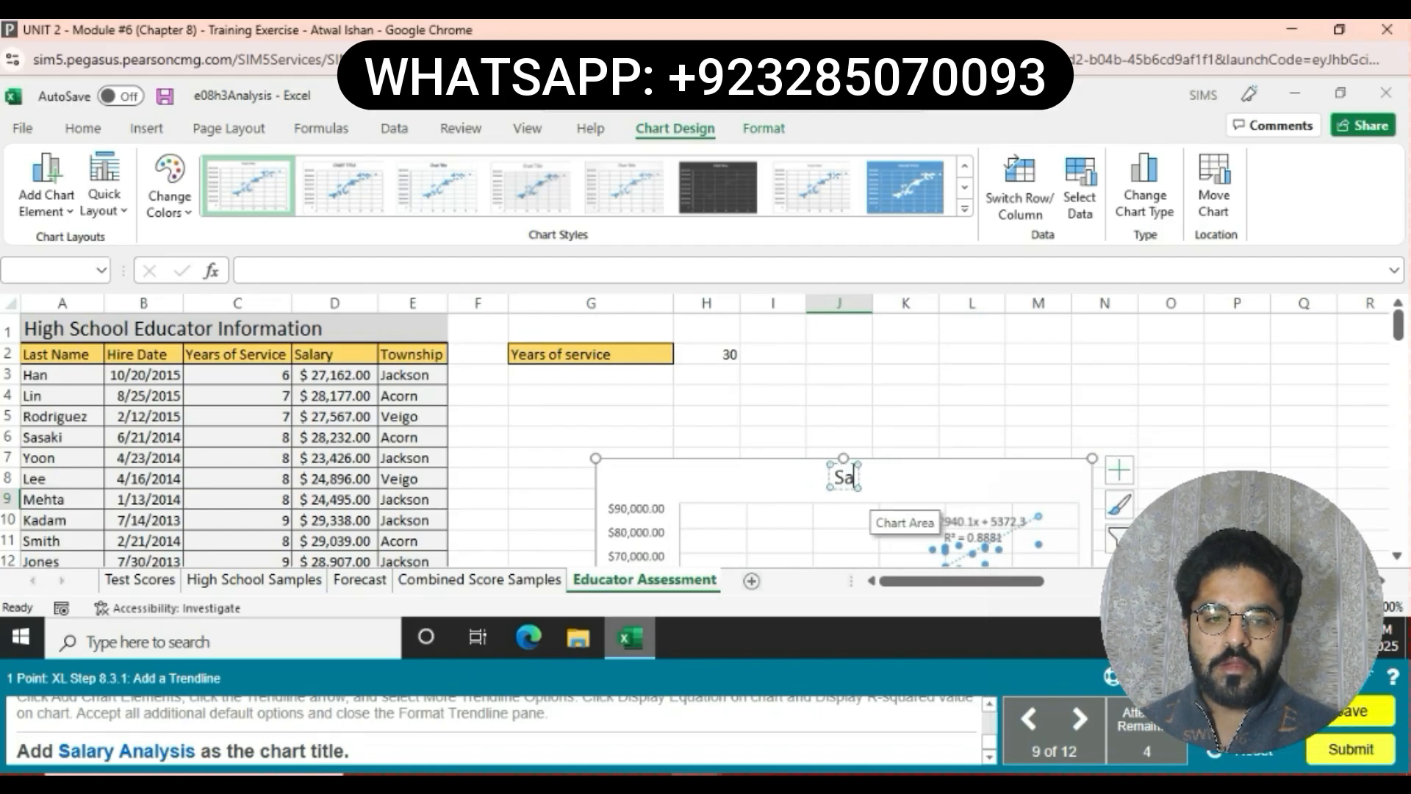
type("lary")
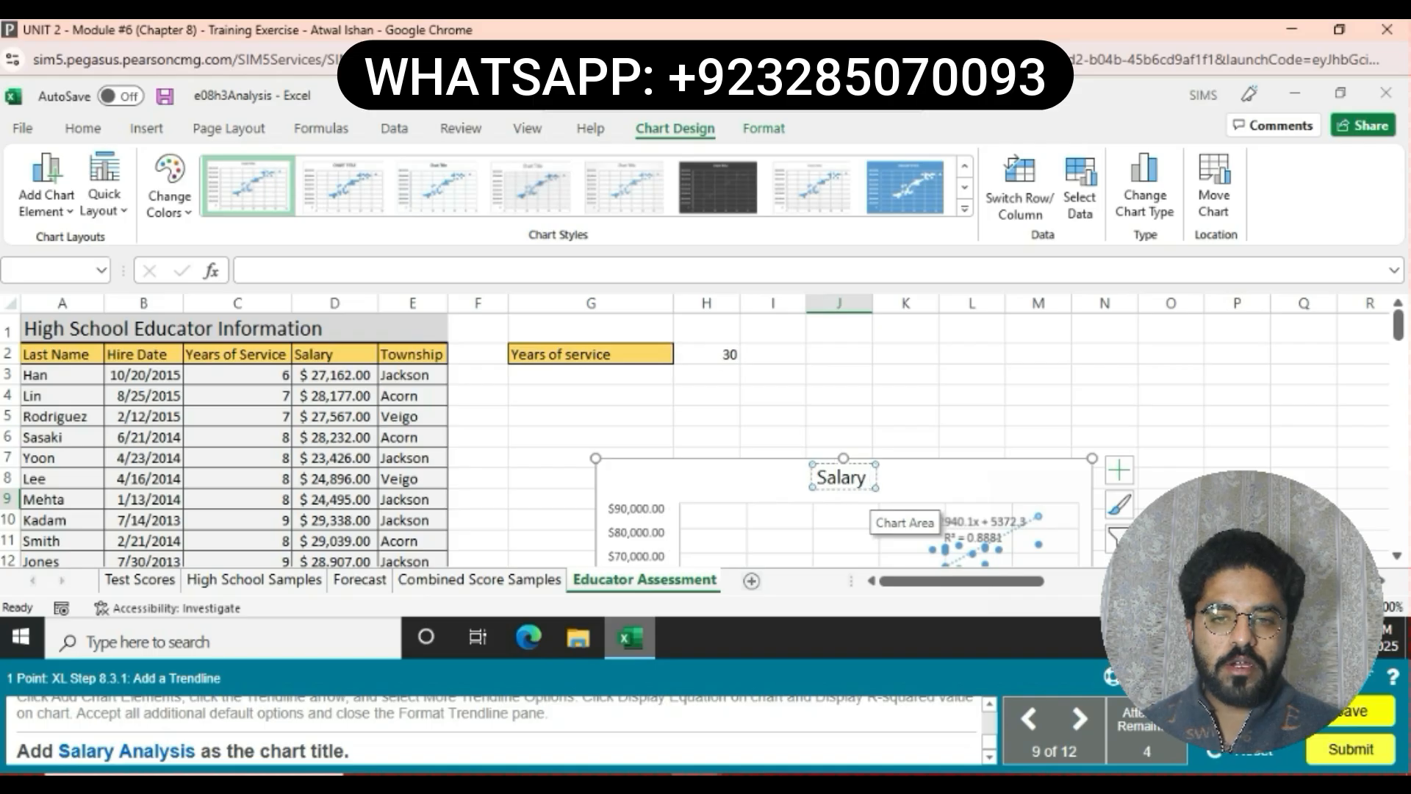
type(" An")
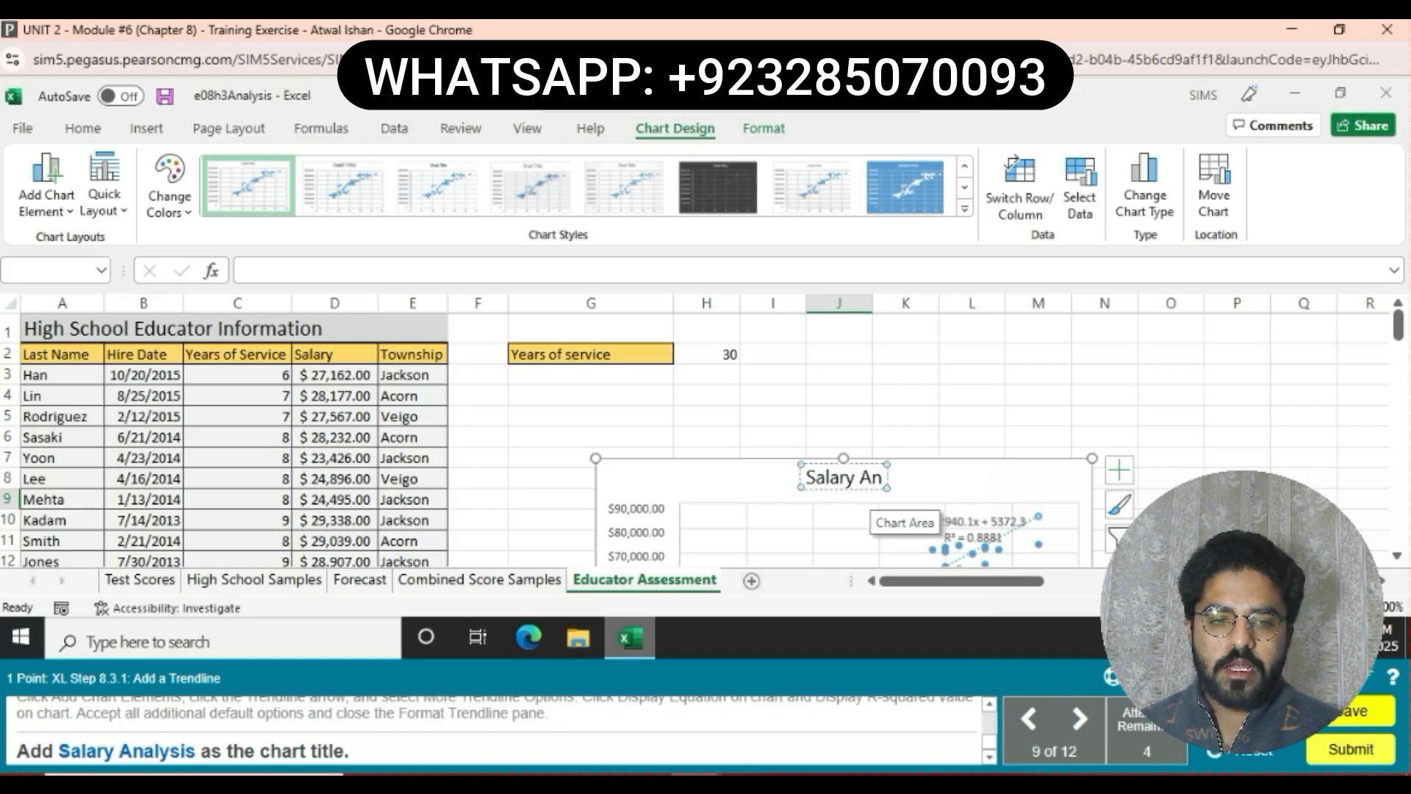
type("a")
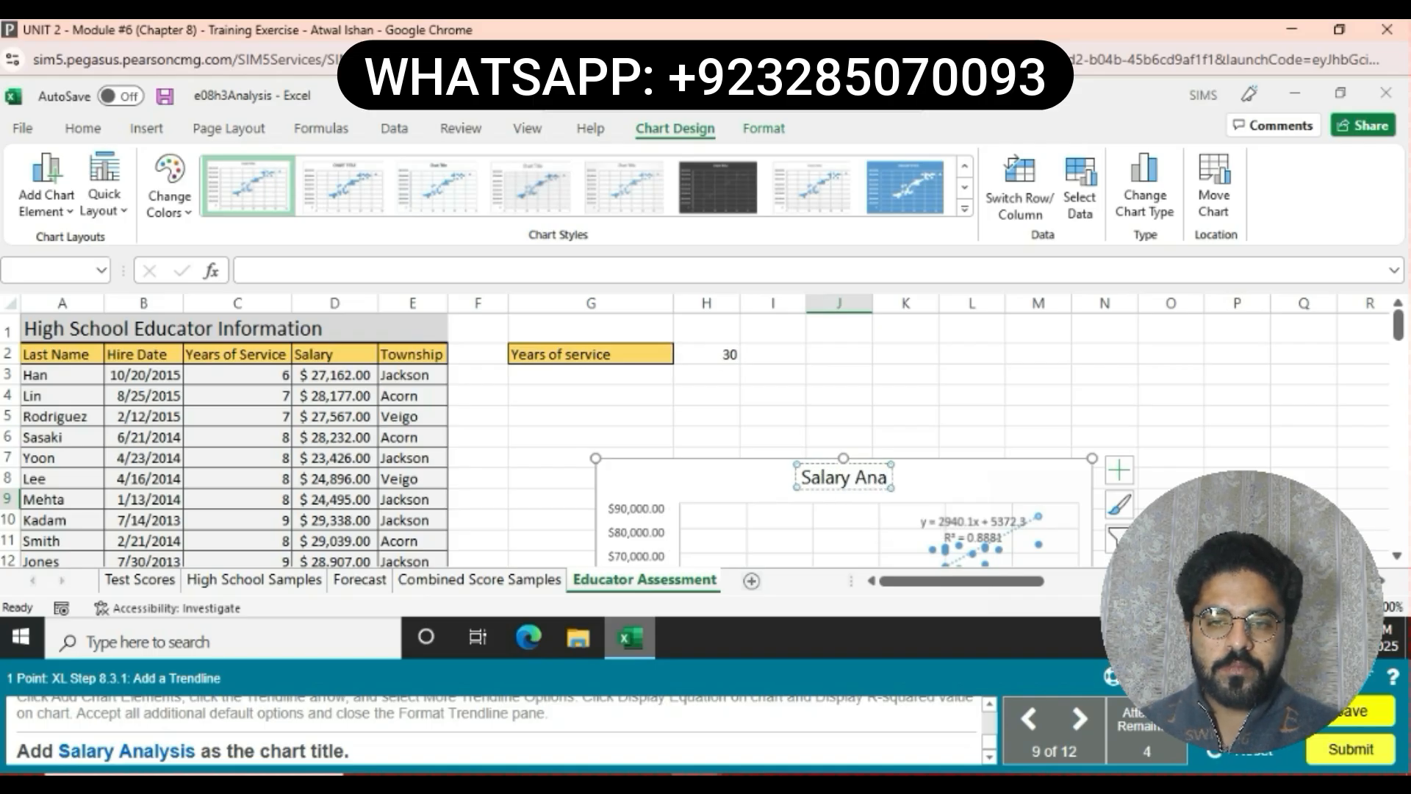
type("lysis")
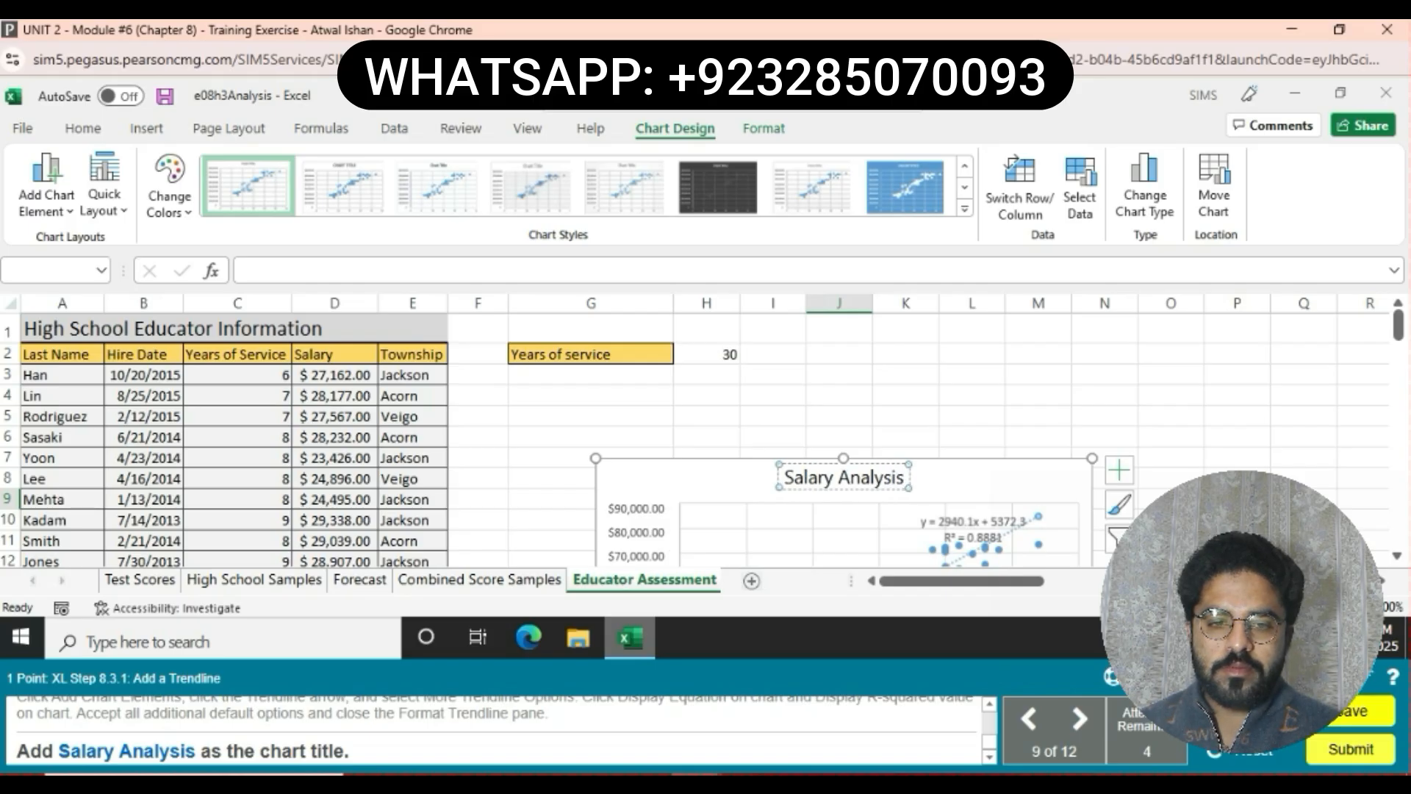
key("Return")
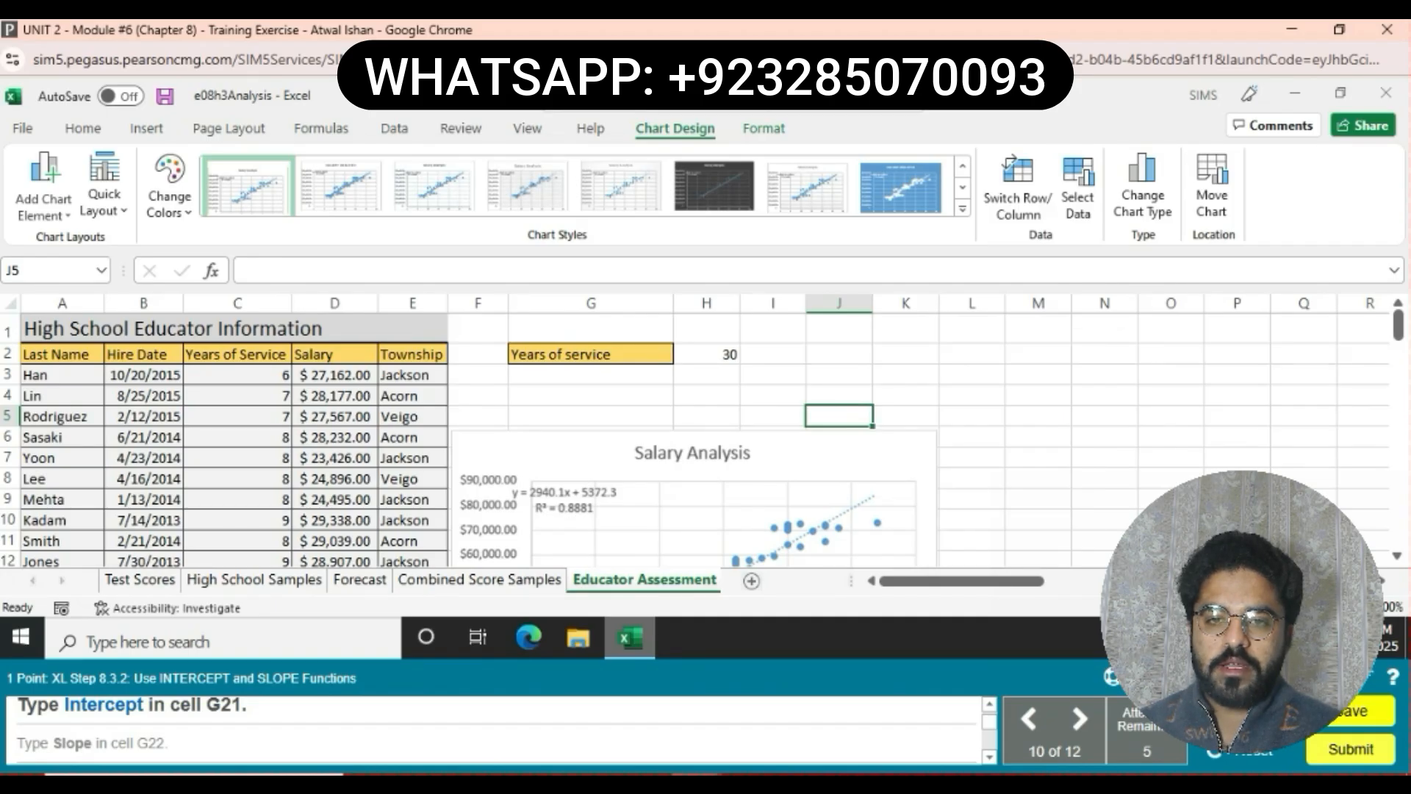
Enter the labels Intercept in cell G21 and Slope in cell G22 below the chart.
left_click(1397, 556)
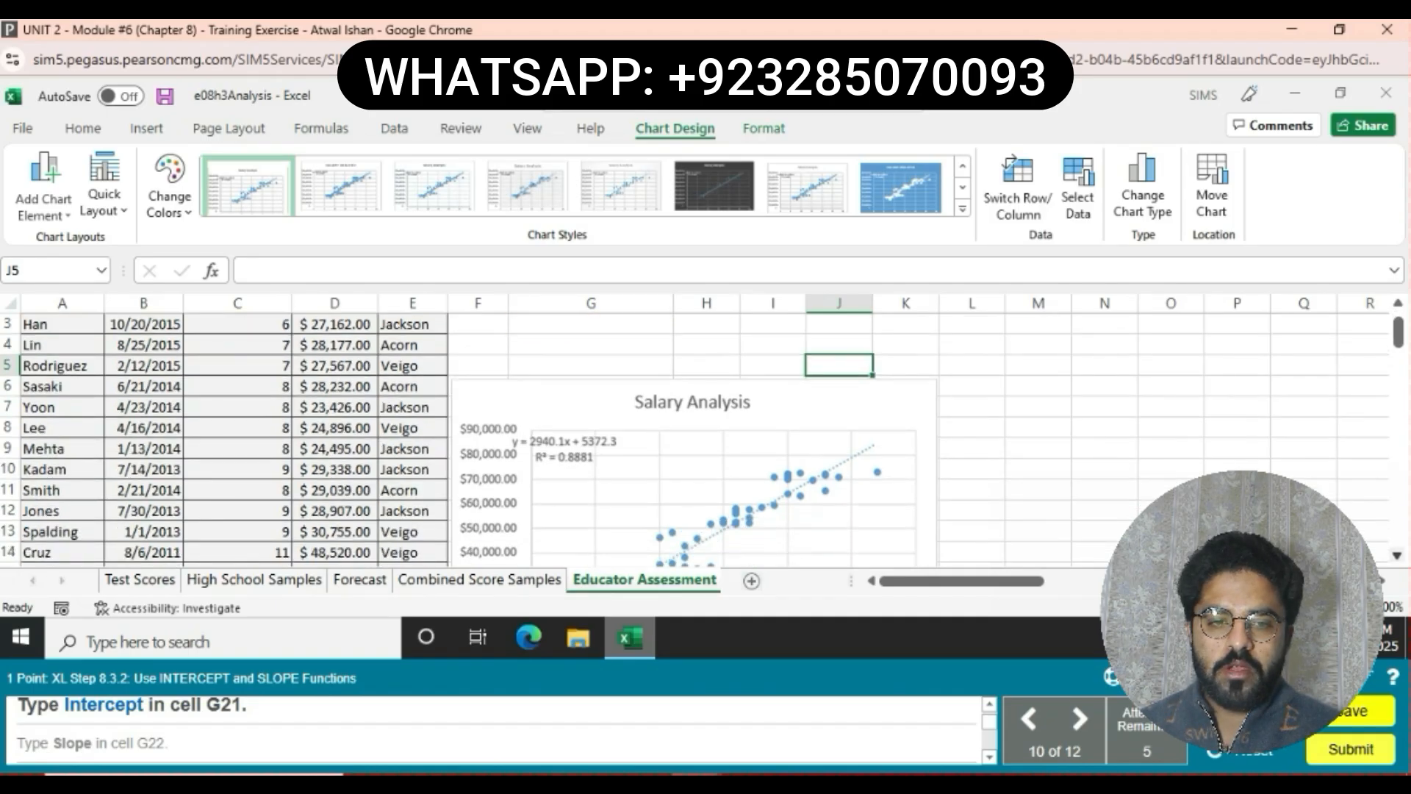
left_click(1397, 556)
left_click(1397, 555)
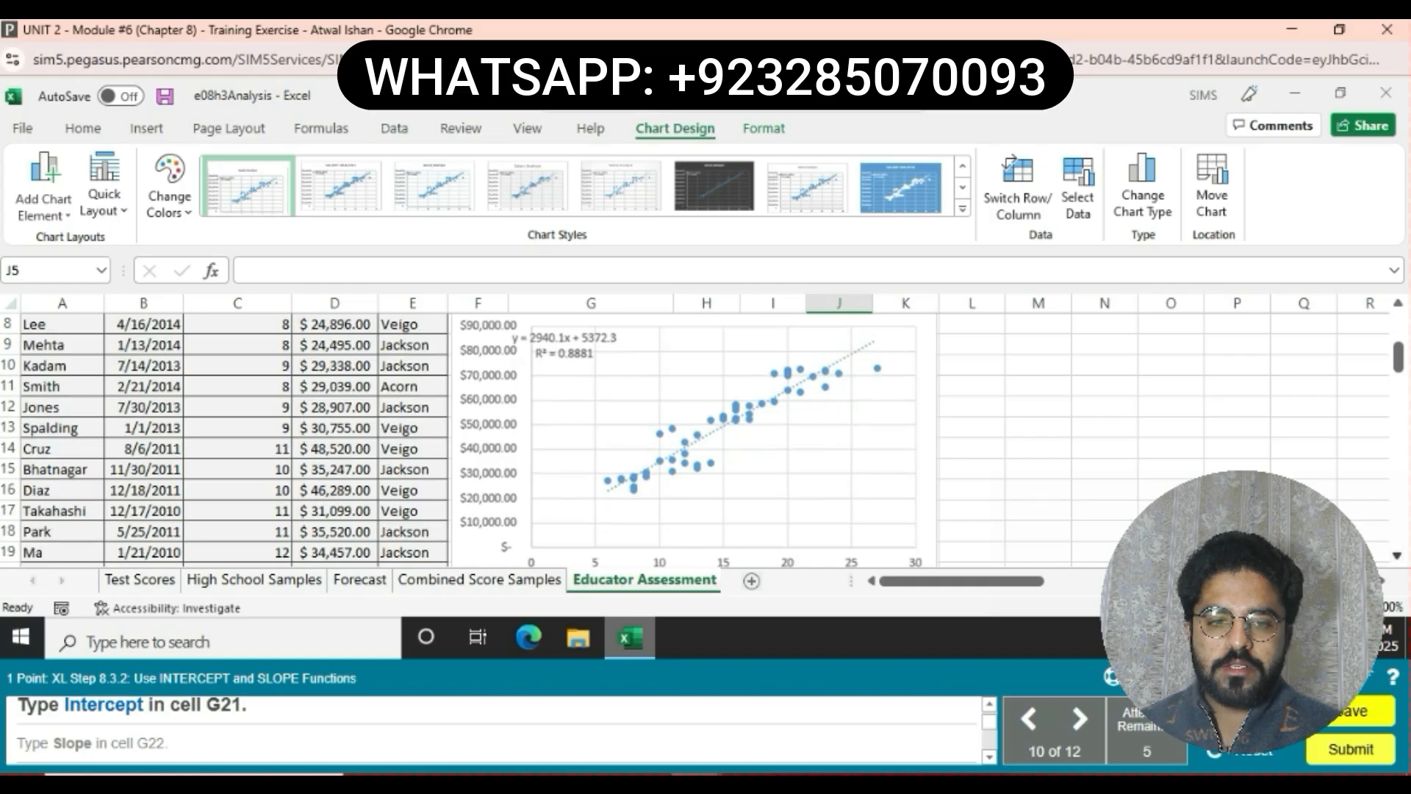
left_click(1397, 556)
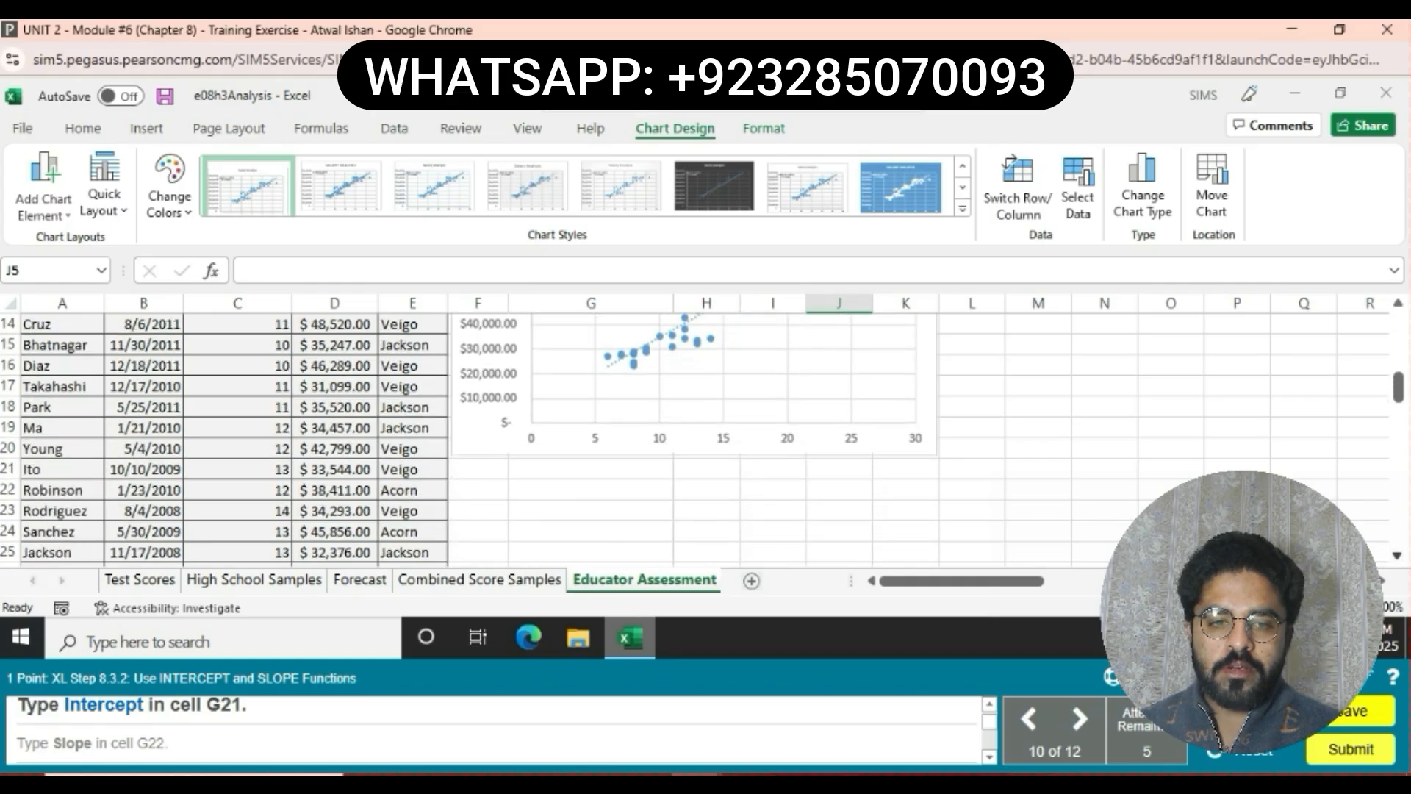
left_click(591, 491)
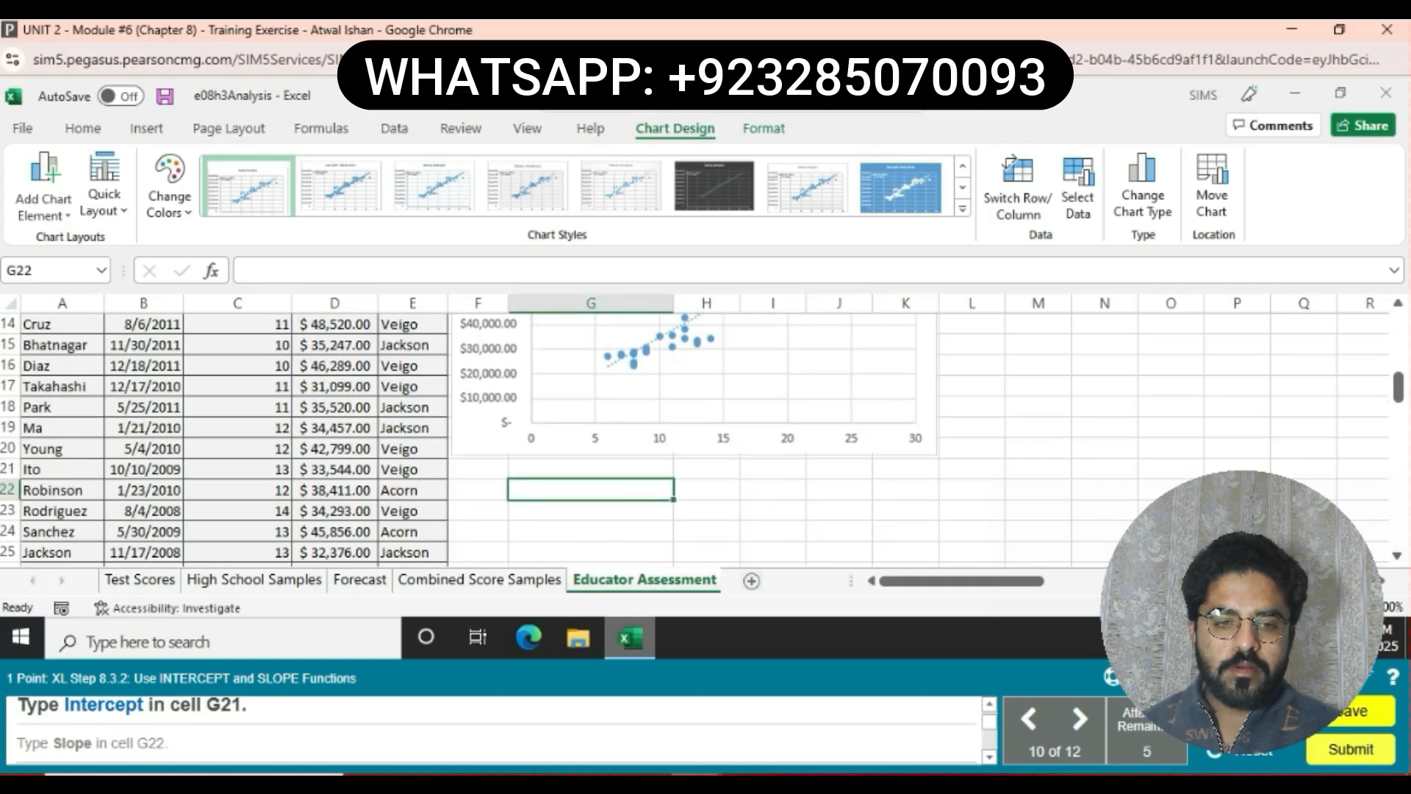
left_click(591, 469)
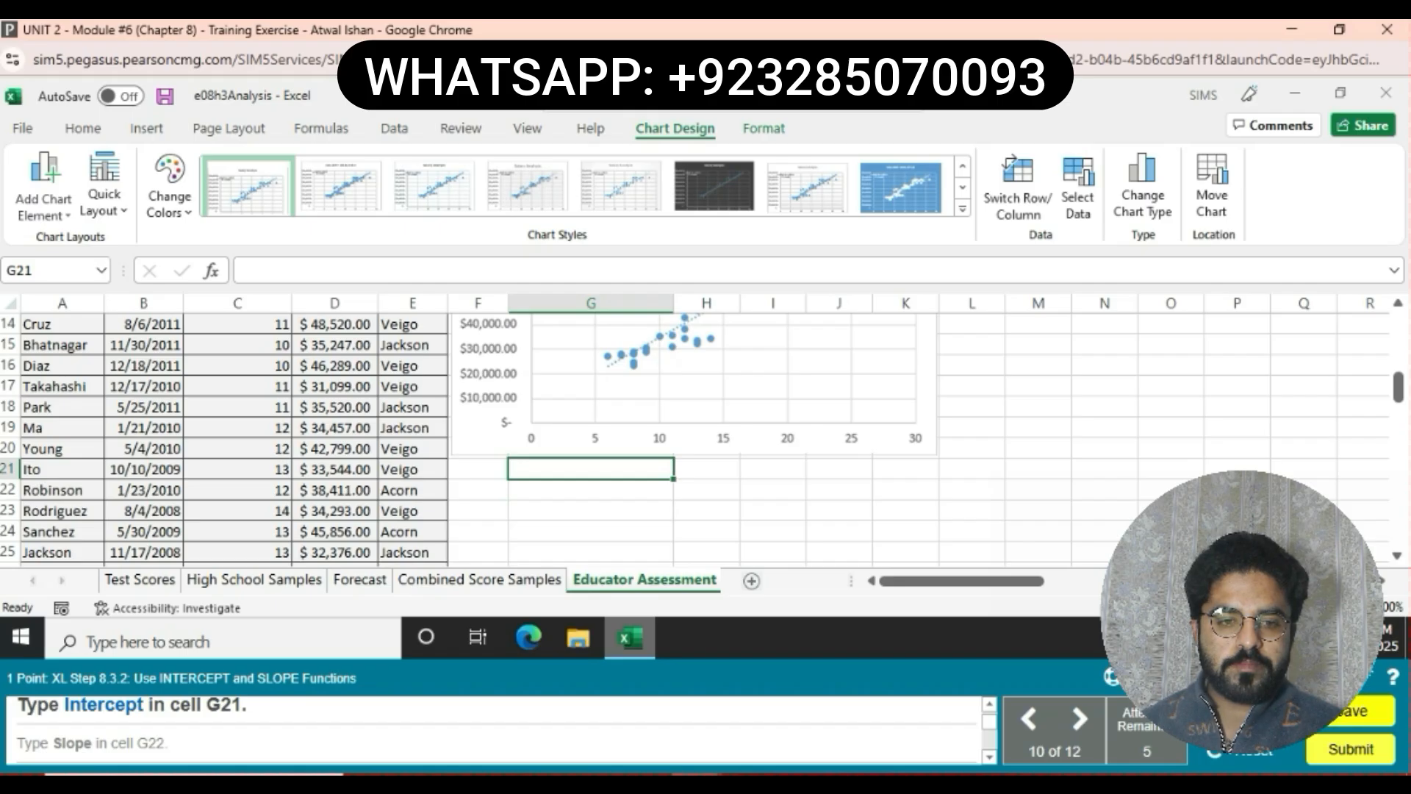
type("Inter")
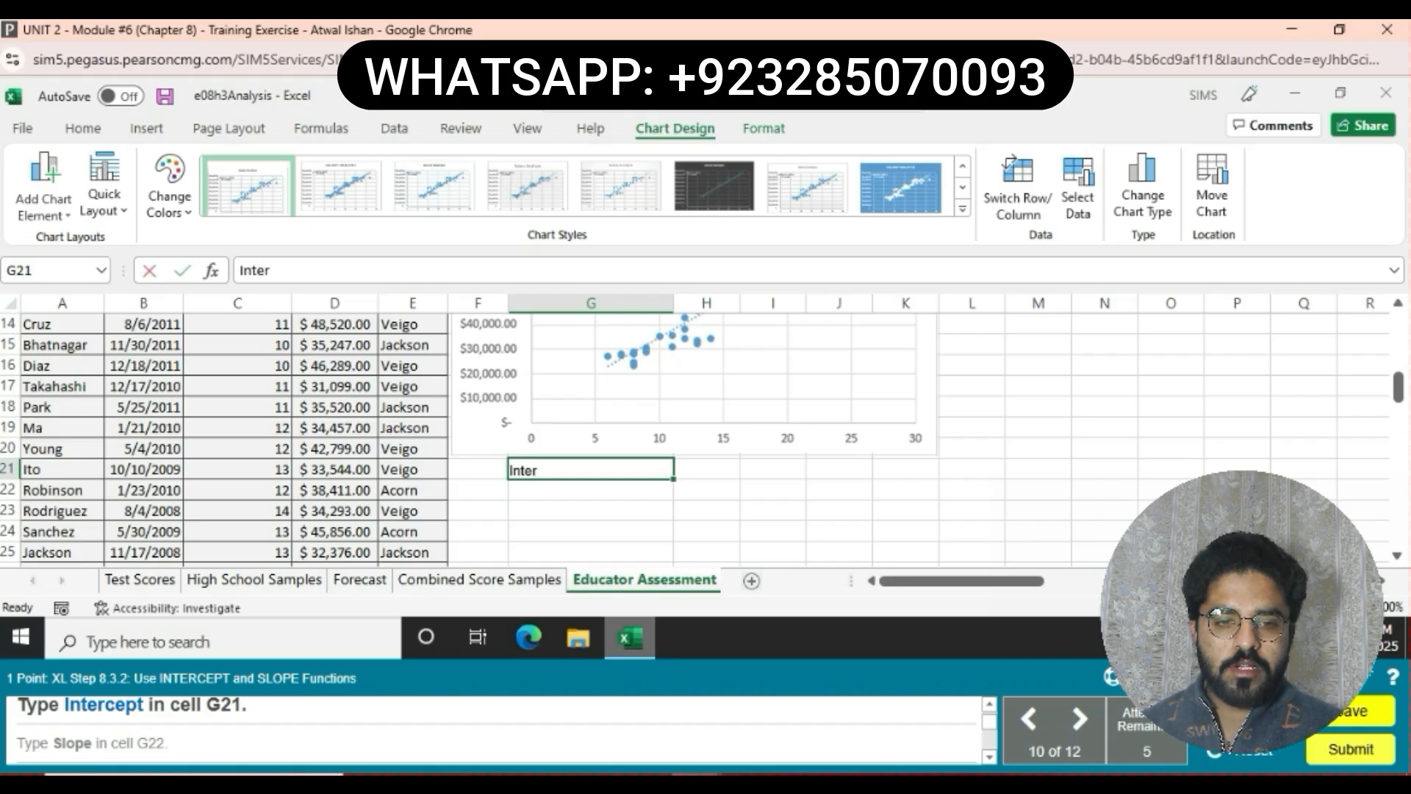
type("cept")
key("Return")
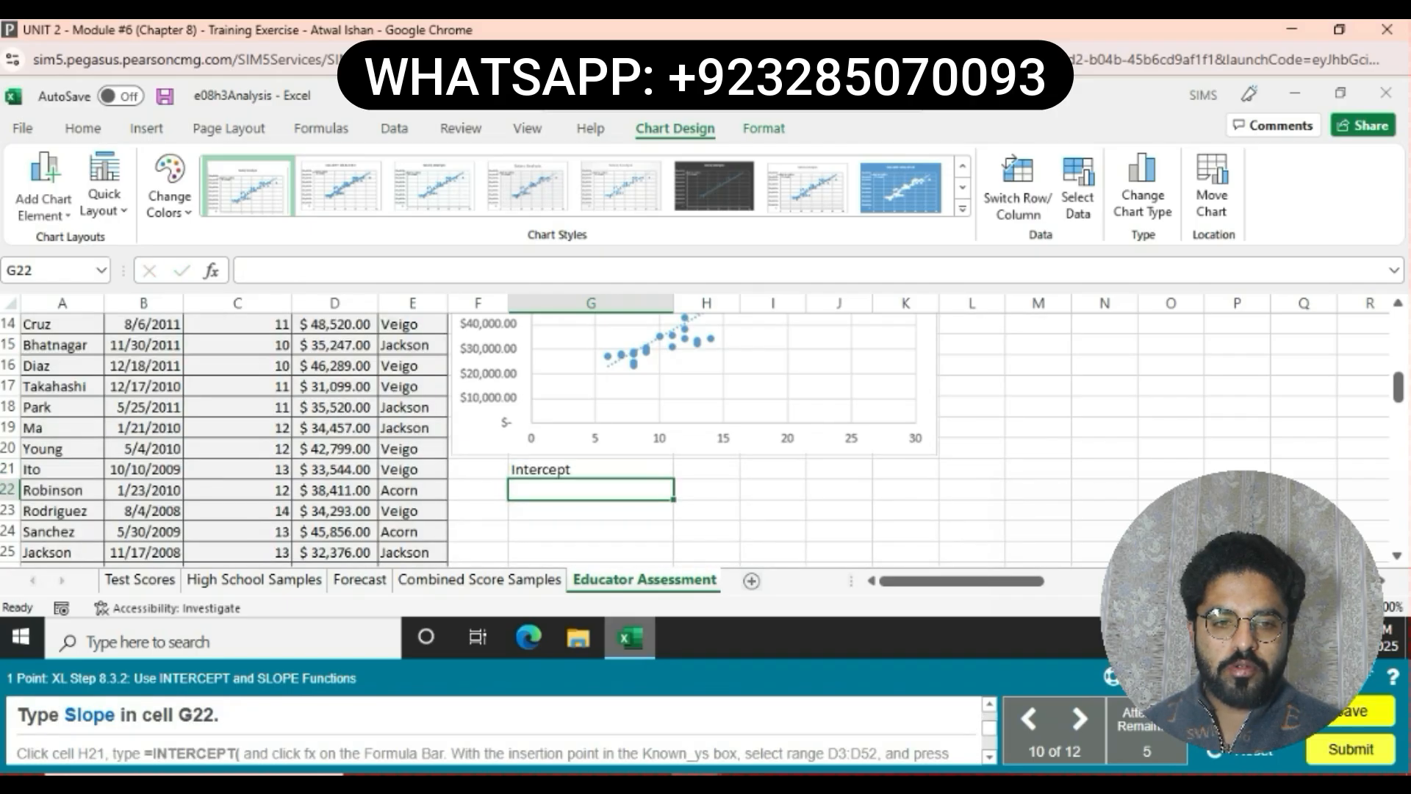
type("Slope")
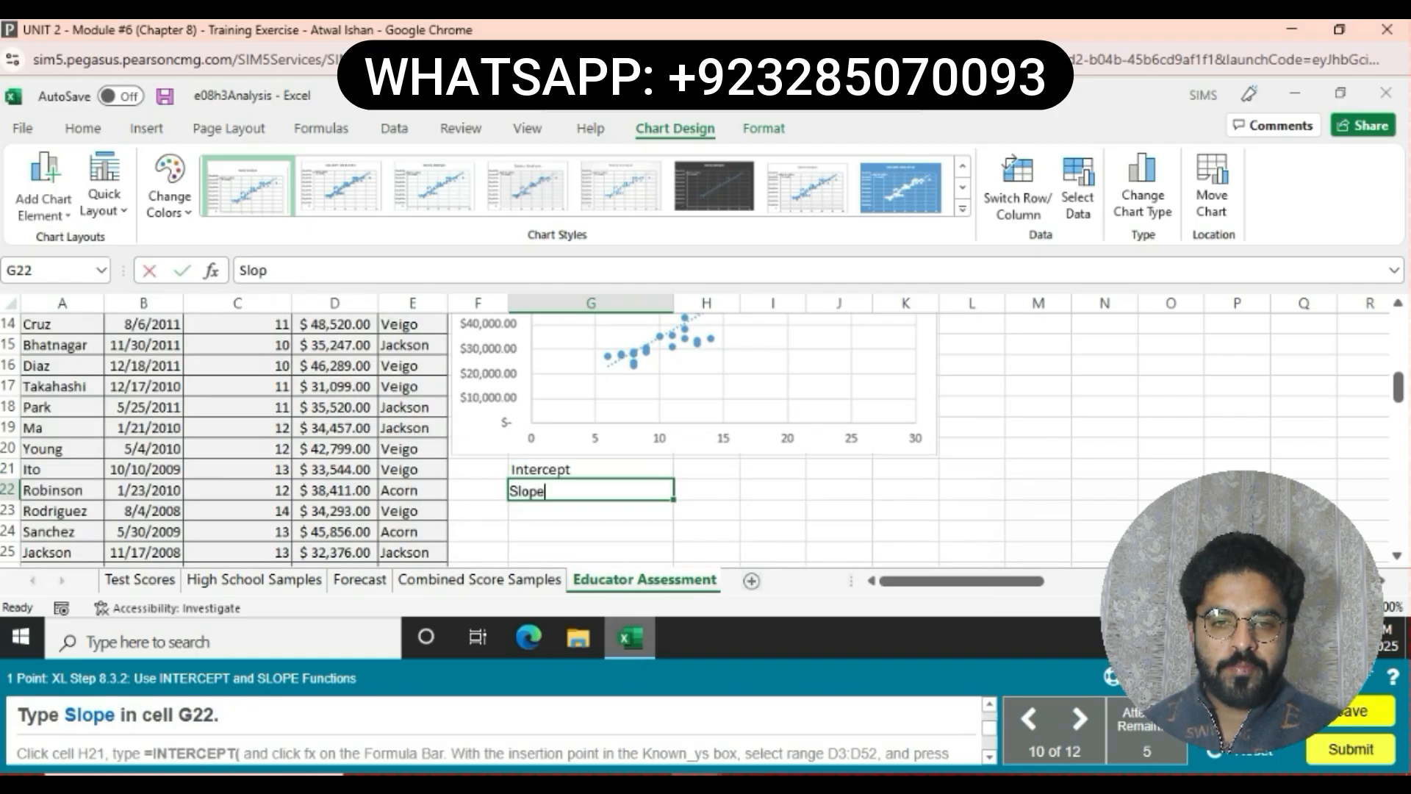
key("Return")
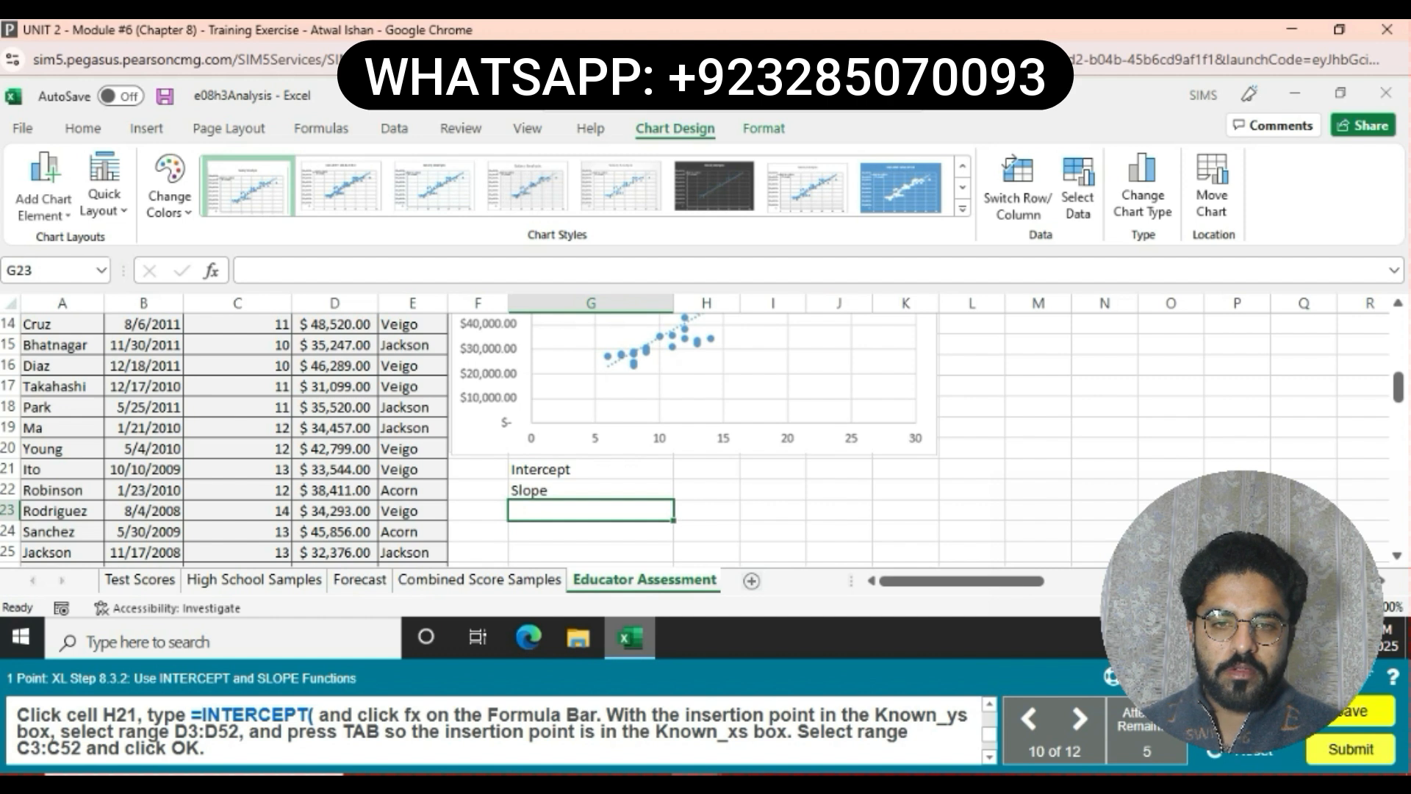
Calculate the intercept in H21 with the INTERCEPT function, using D3:D52 as Known_ys and C3:C52 as Known_xs.
left_click(706, 469)
type("=INT")
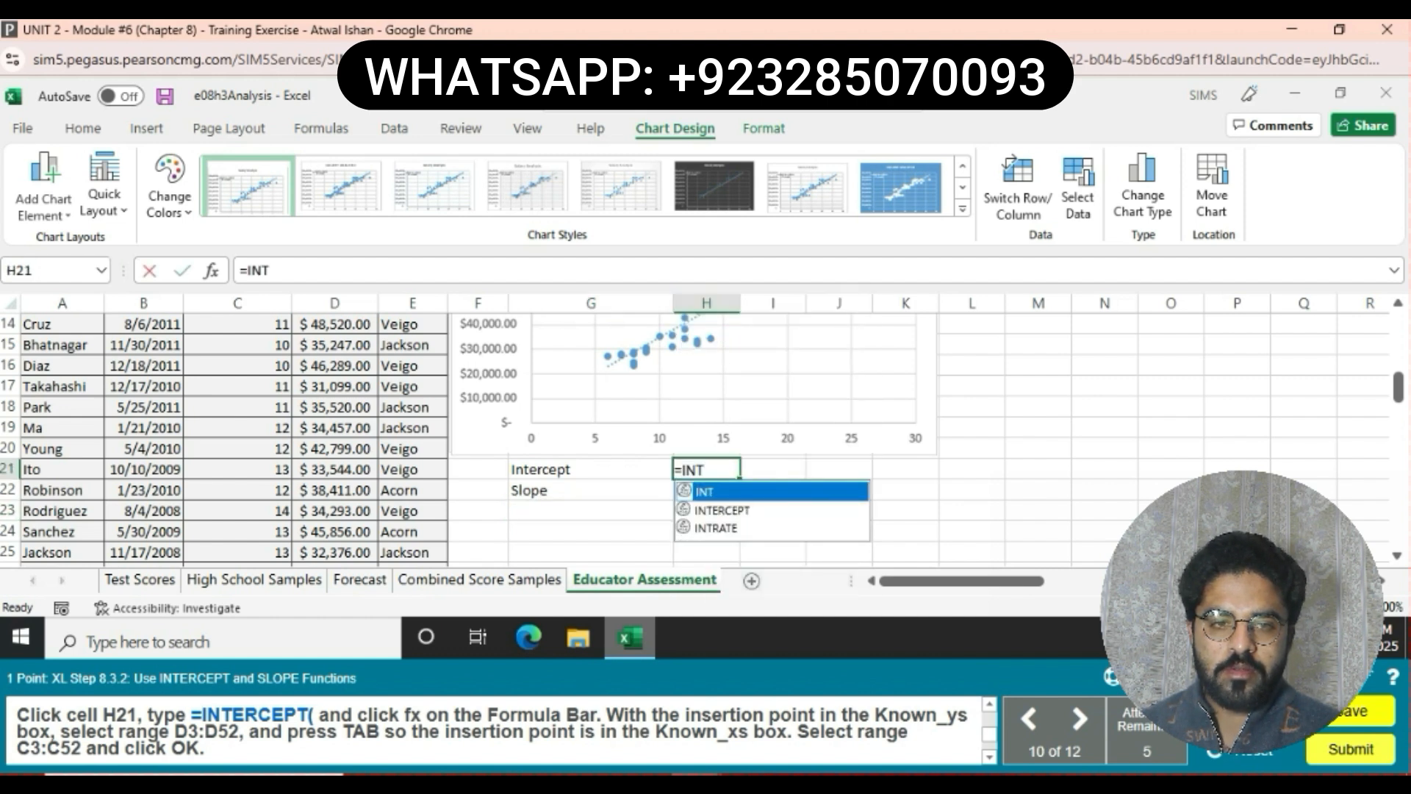
type("ERCEPT(")
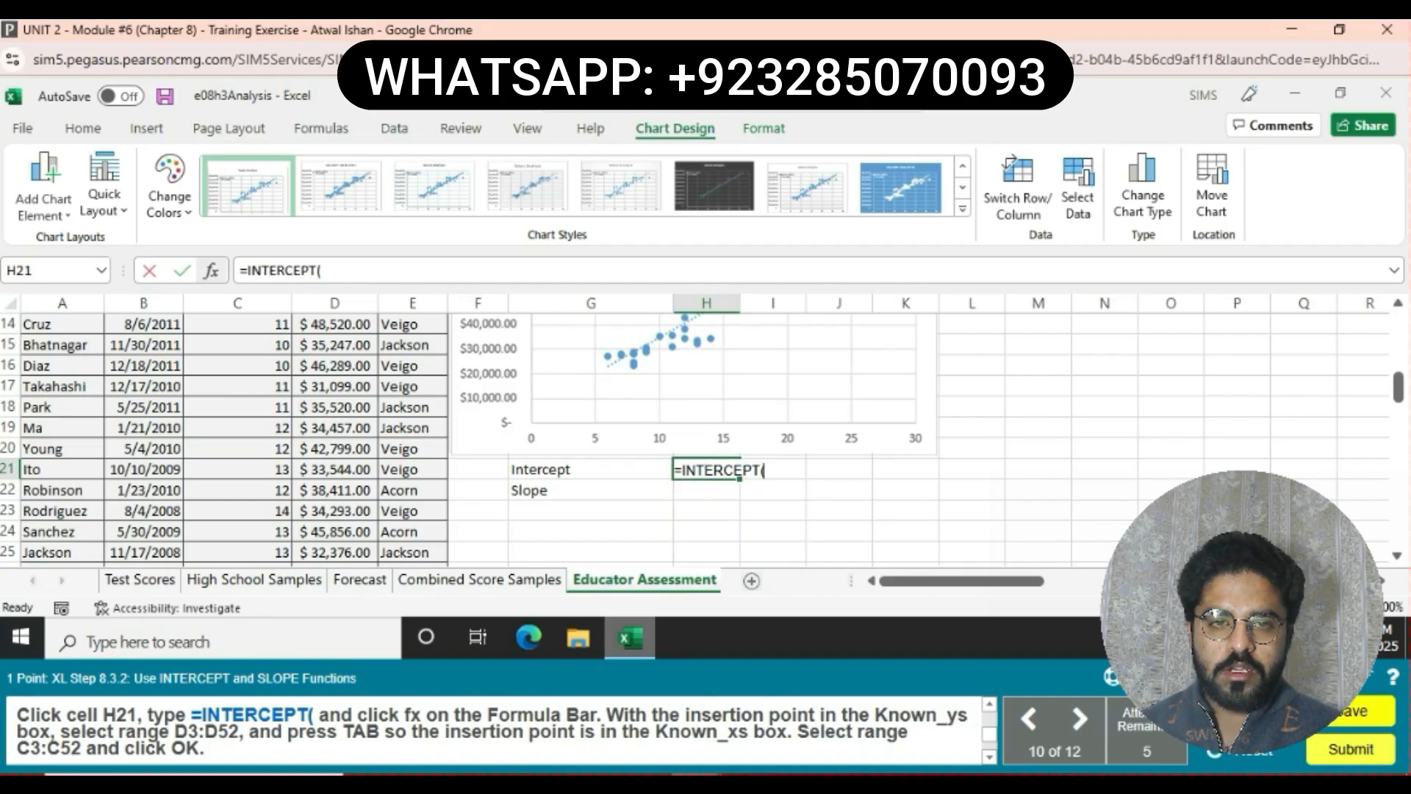
left_click(211, 271)
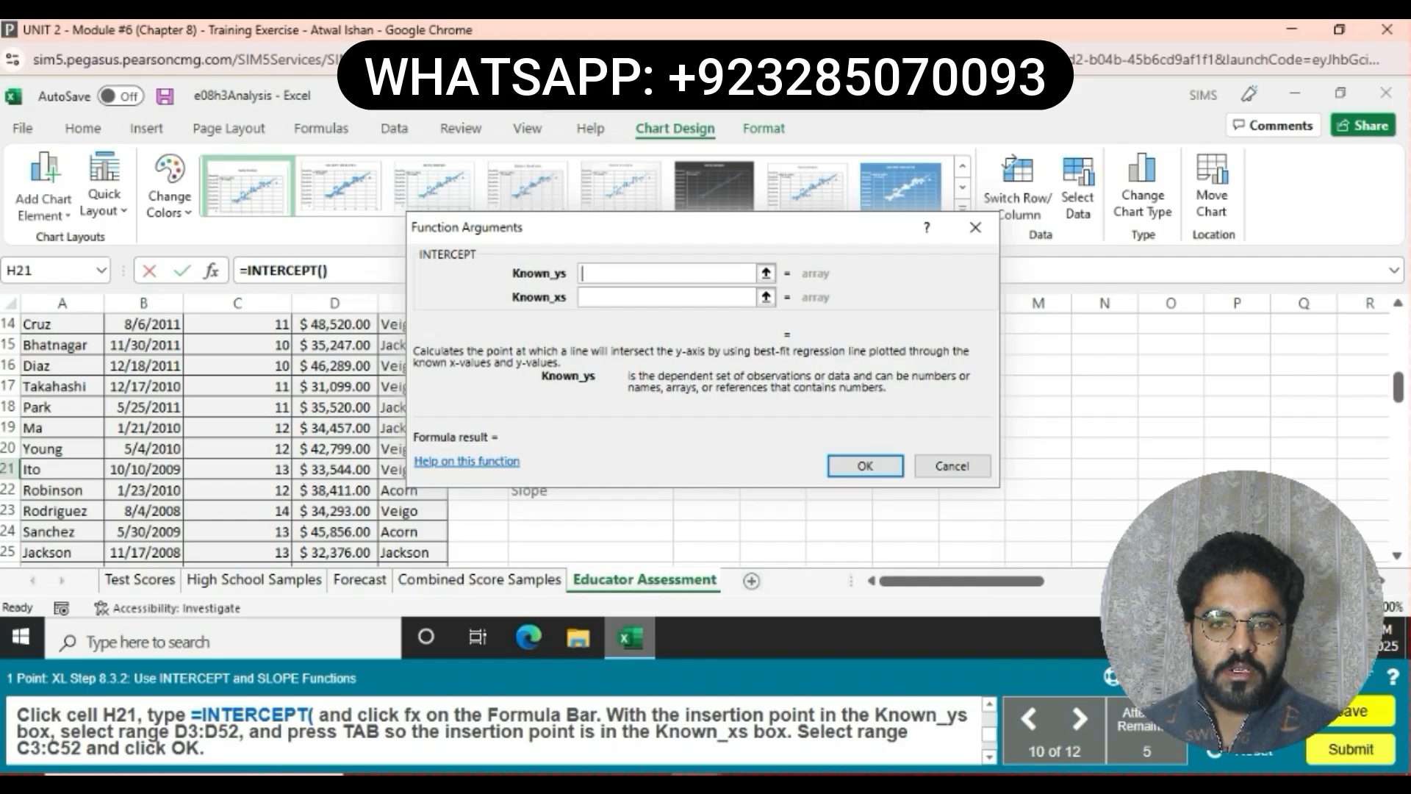
scroll(221, 441, "up", 5)
left_click_drag(334, 375, 334, 510)
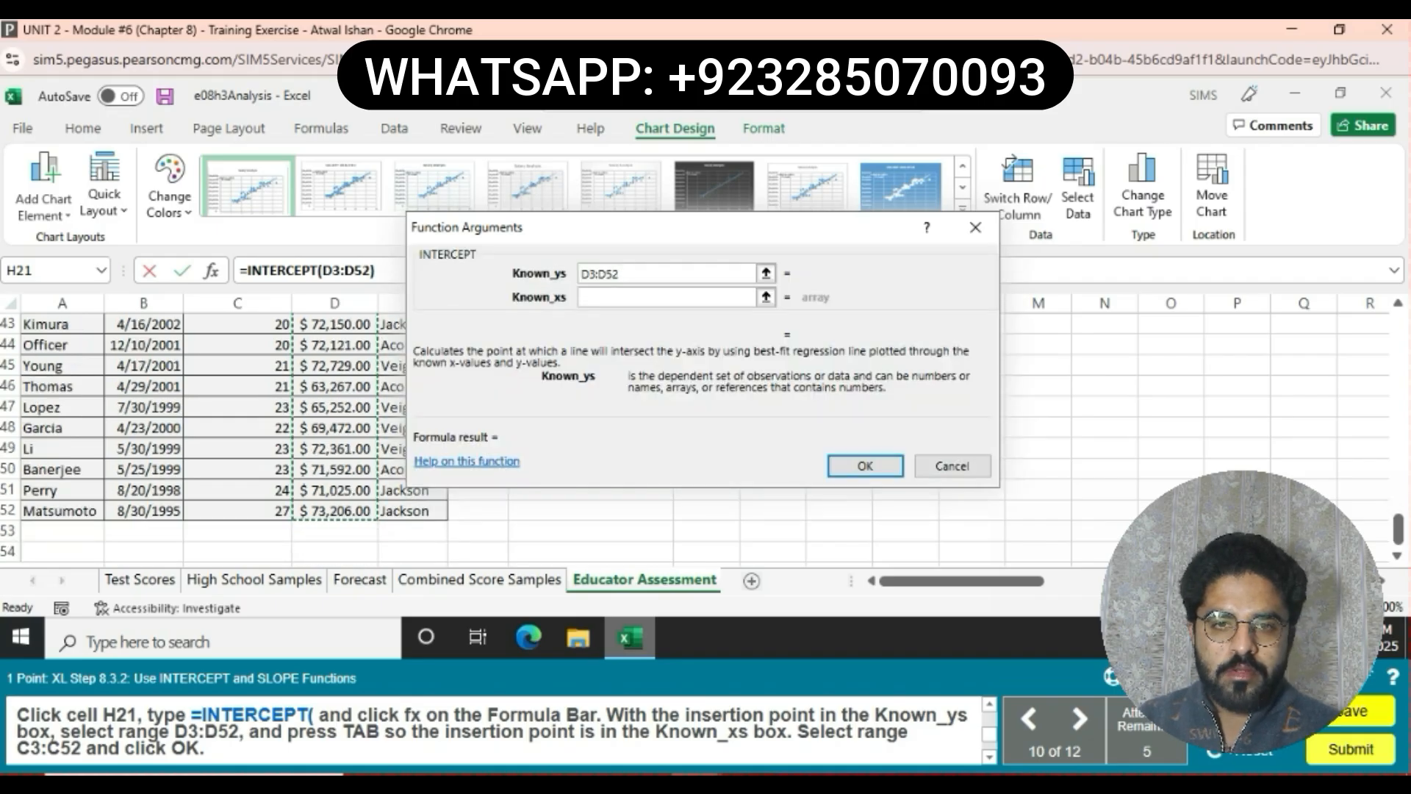
key("Tab")
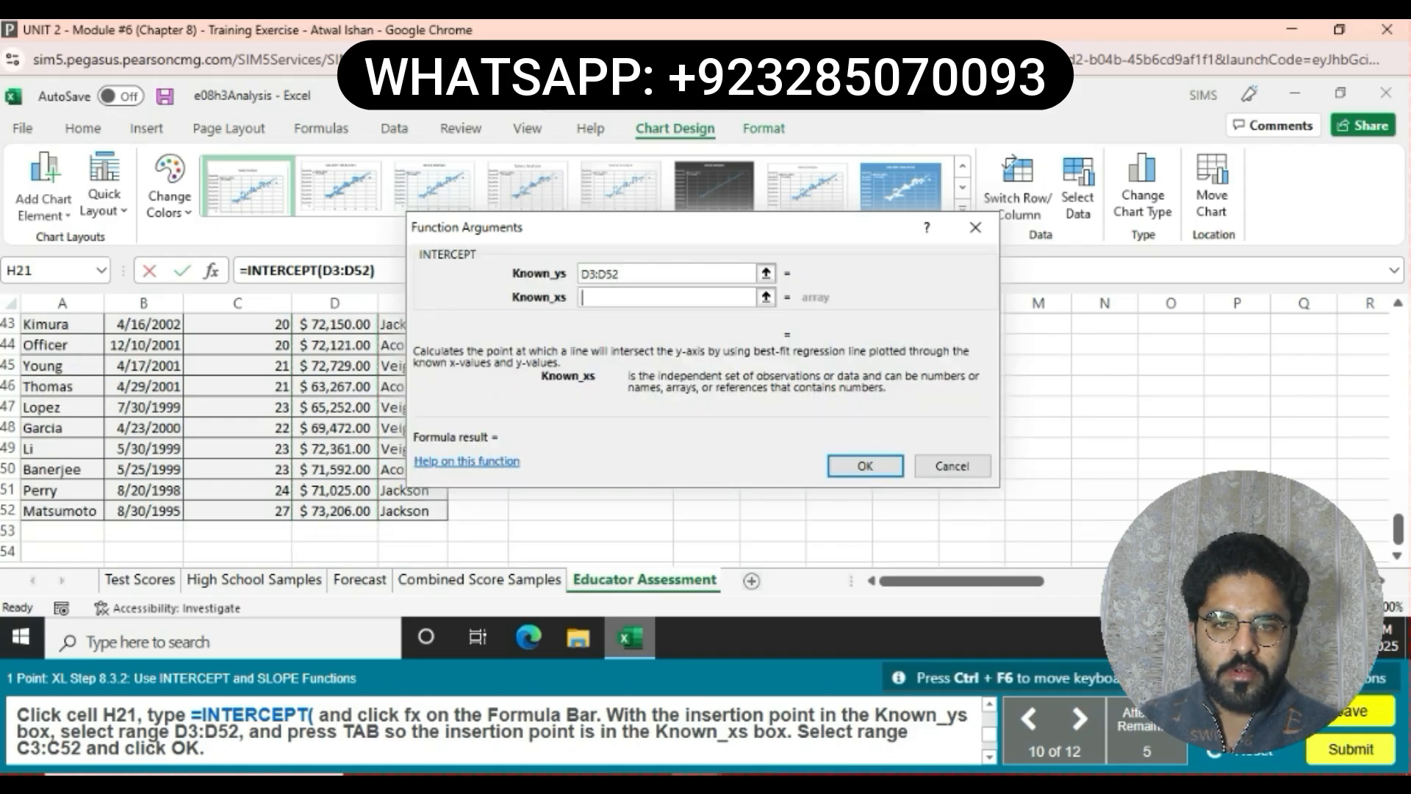
scroll(221, 441, "up", 14)
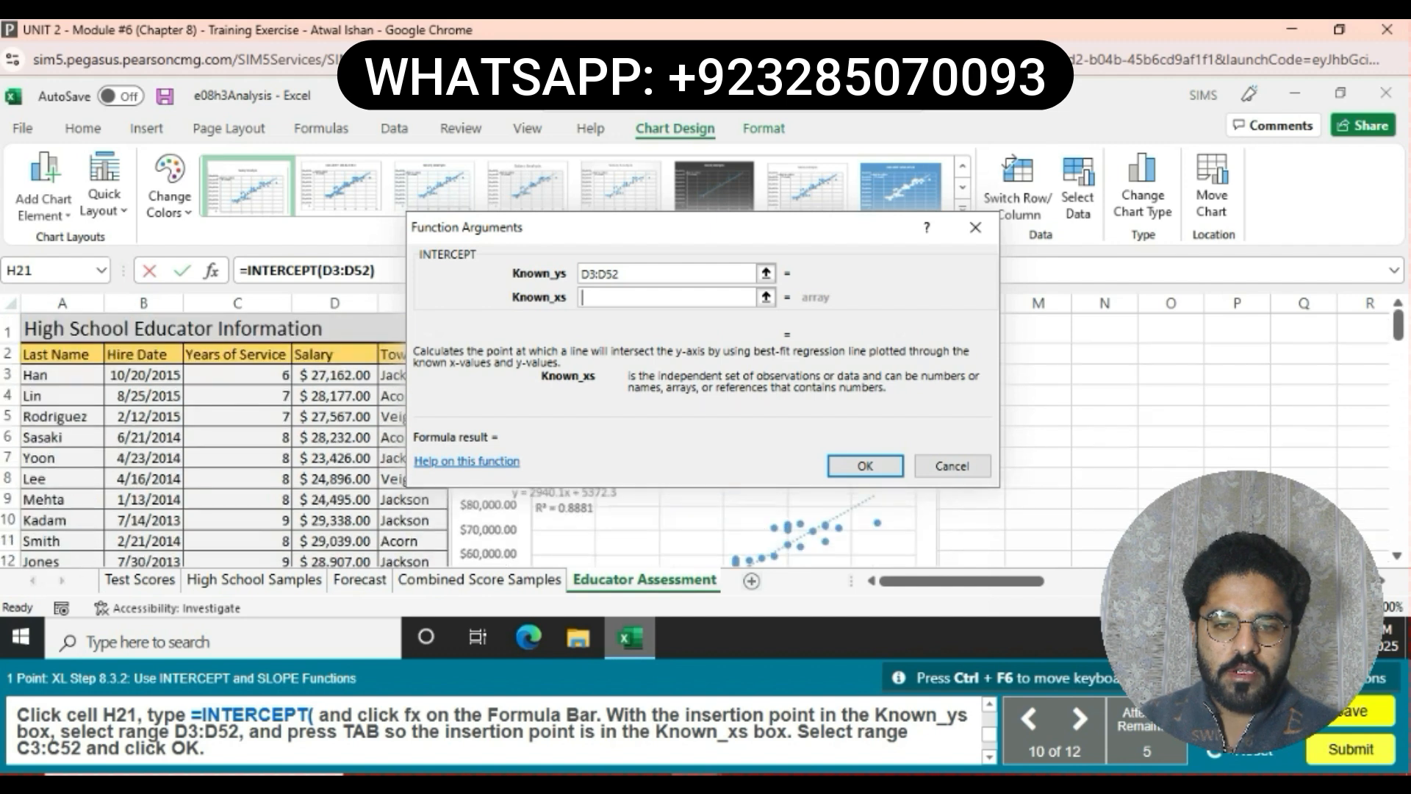
left_click_drag(237, 375, 236, 514)
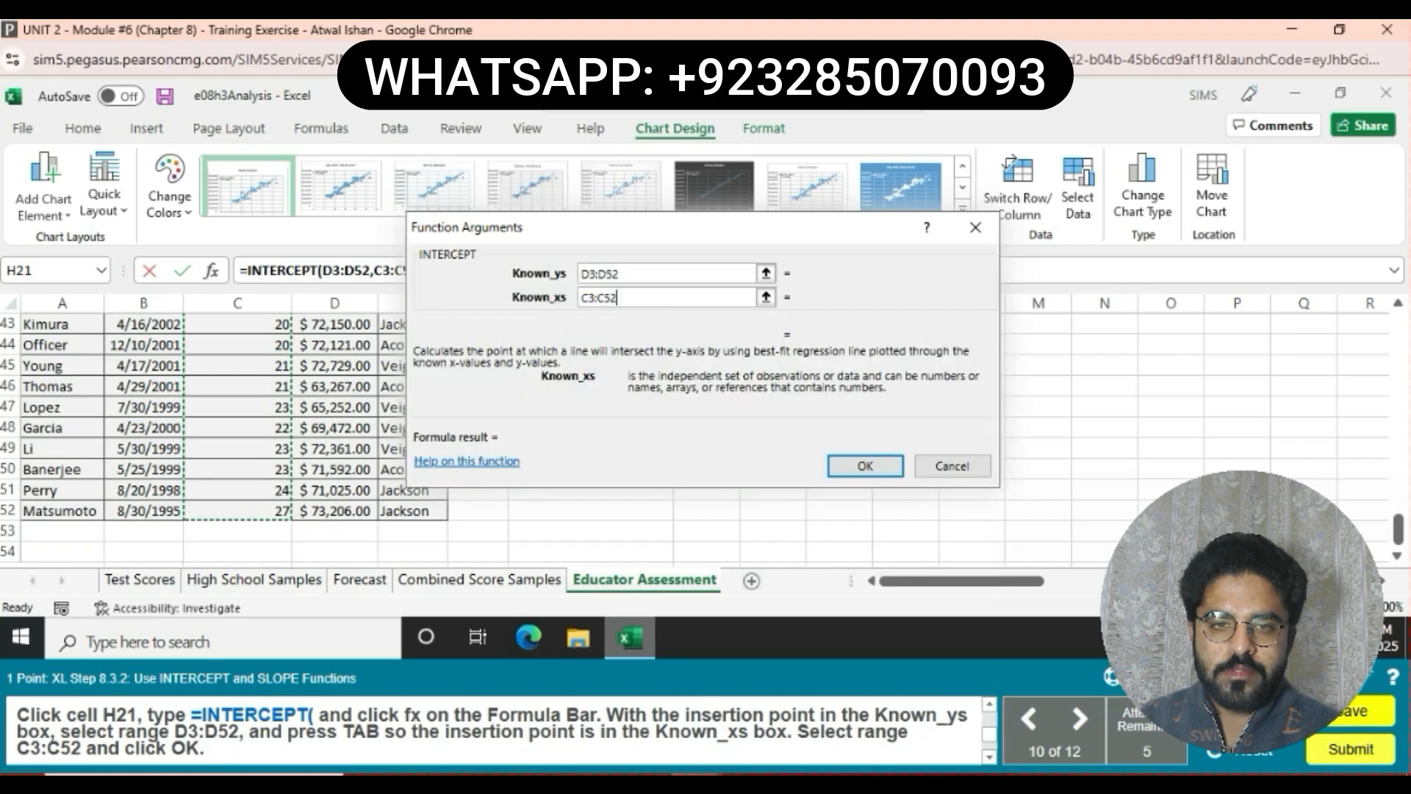
left_click(865, 466)
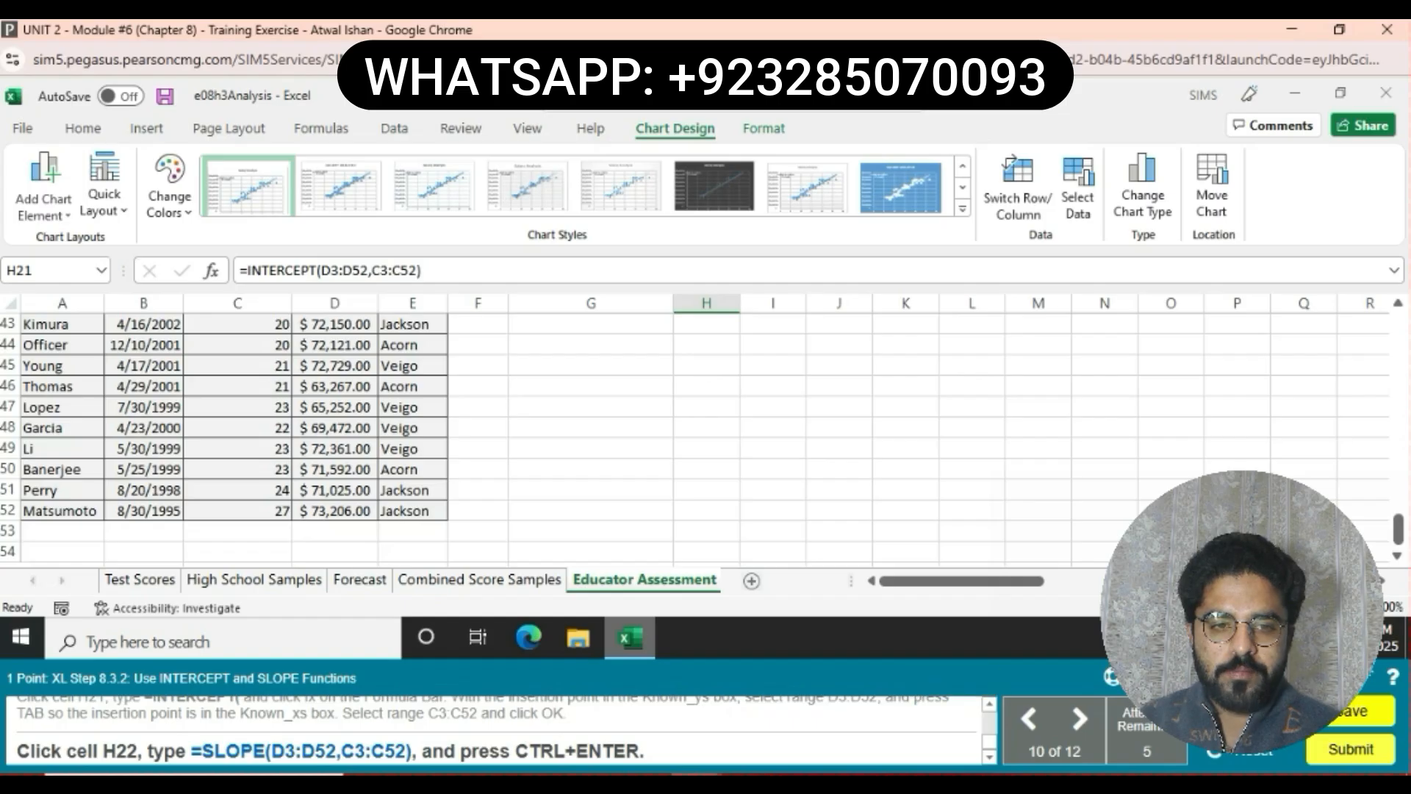
Copy the formula =SLOPE(D3:D52,C3:C52) from the task instructions and enter it in cell H22.
scroll(235, 433, "up", 1)
scroll(728, 364, "up", 7)
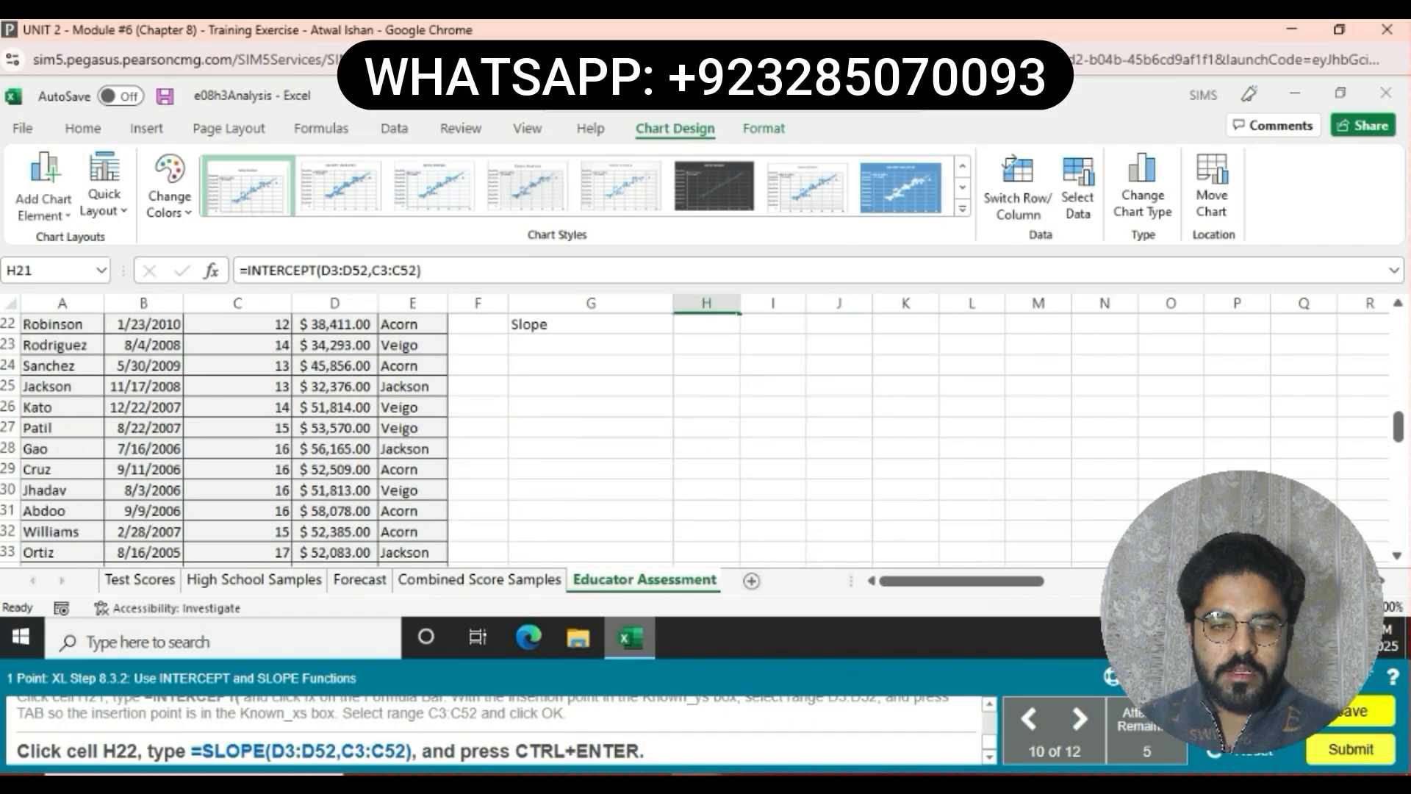
scroll(705, 434, "up", 1)
scroll(706, 434, "down", 1)
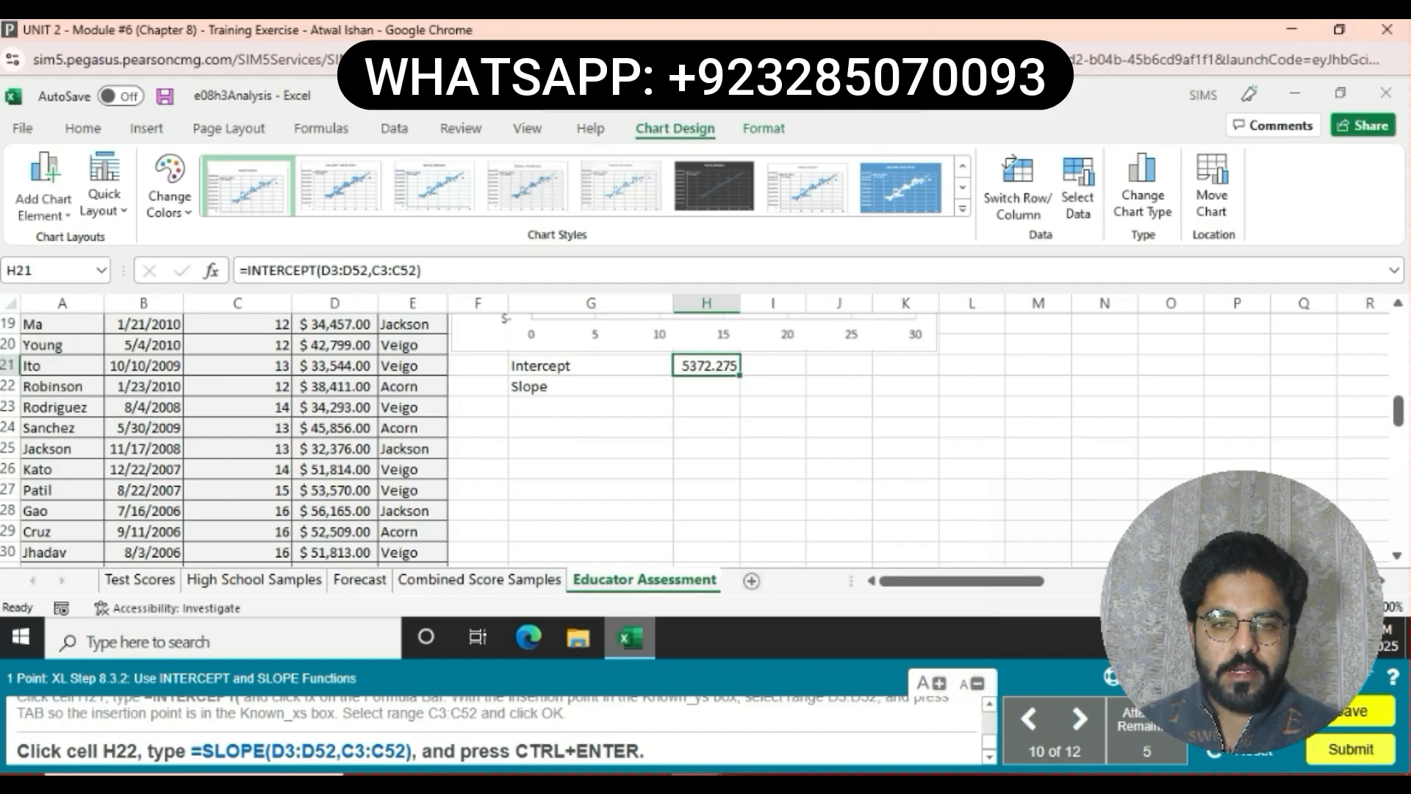
left_click_drag(192, 751, 412, 750)
key("ctrl+c")
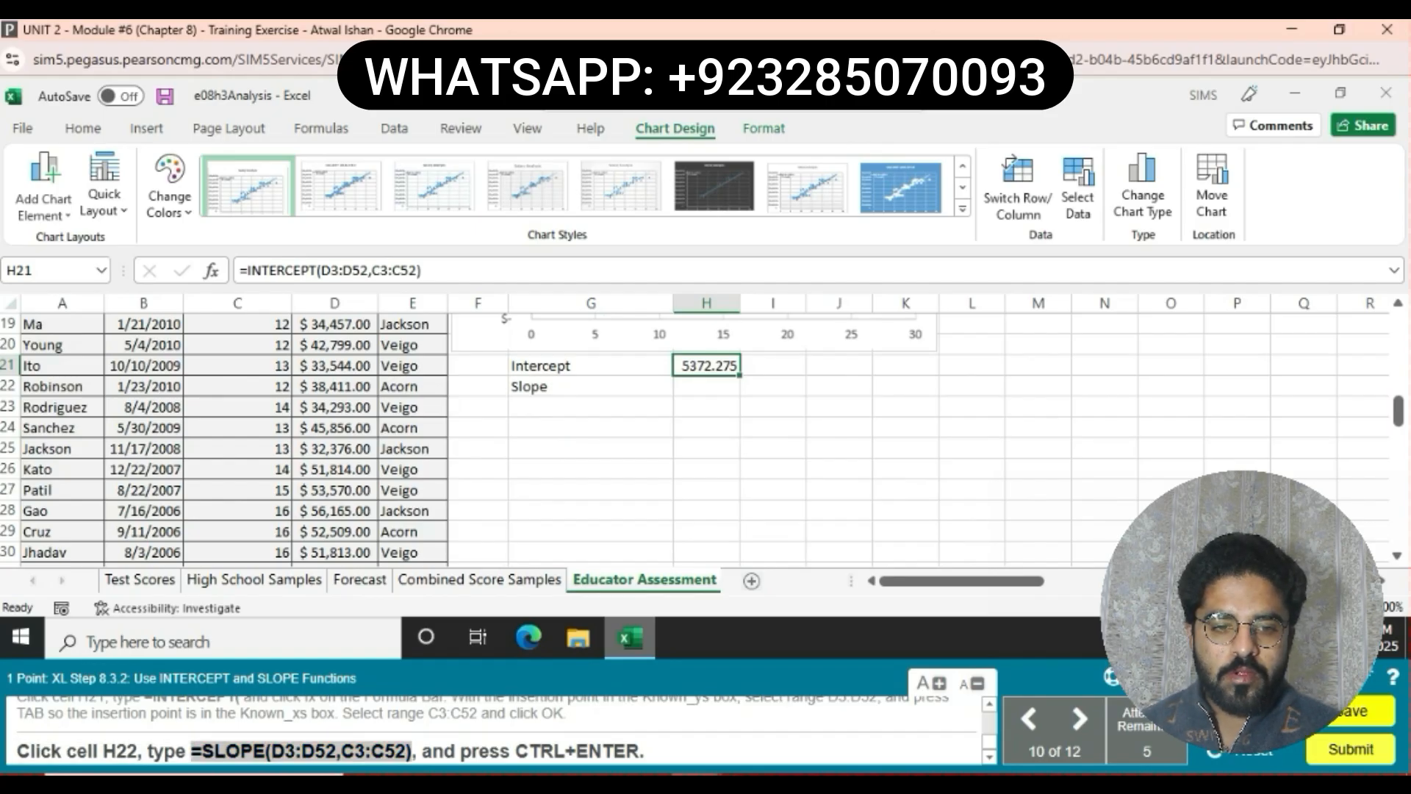
left_click(706, 386)
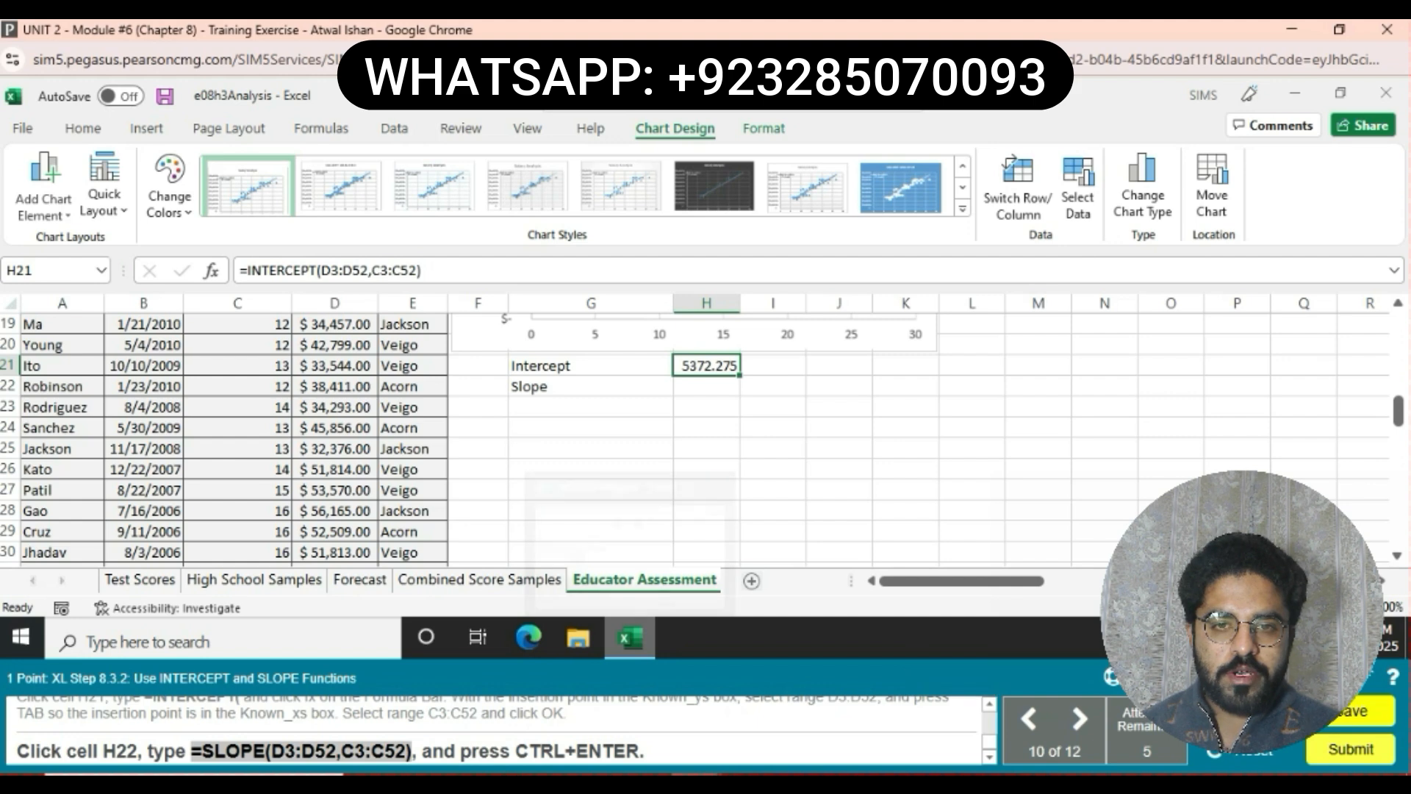
left_click(423, 271)
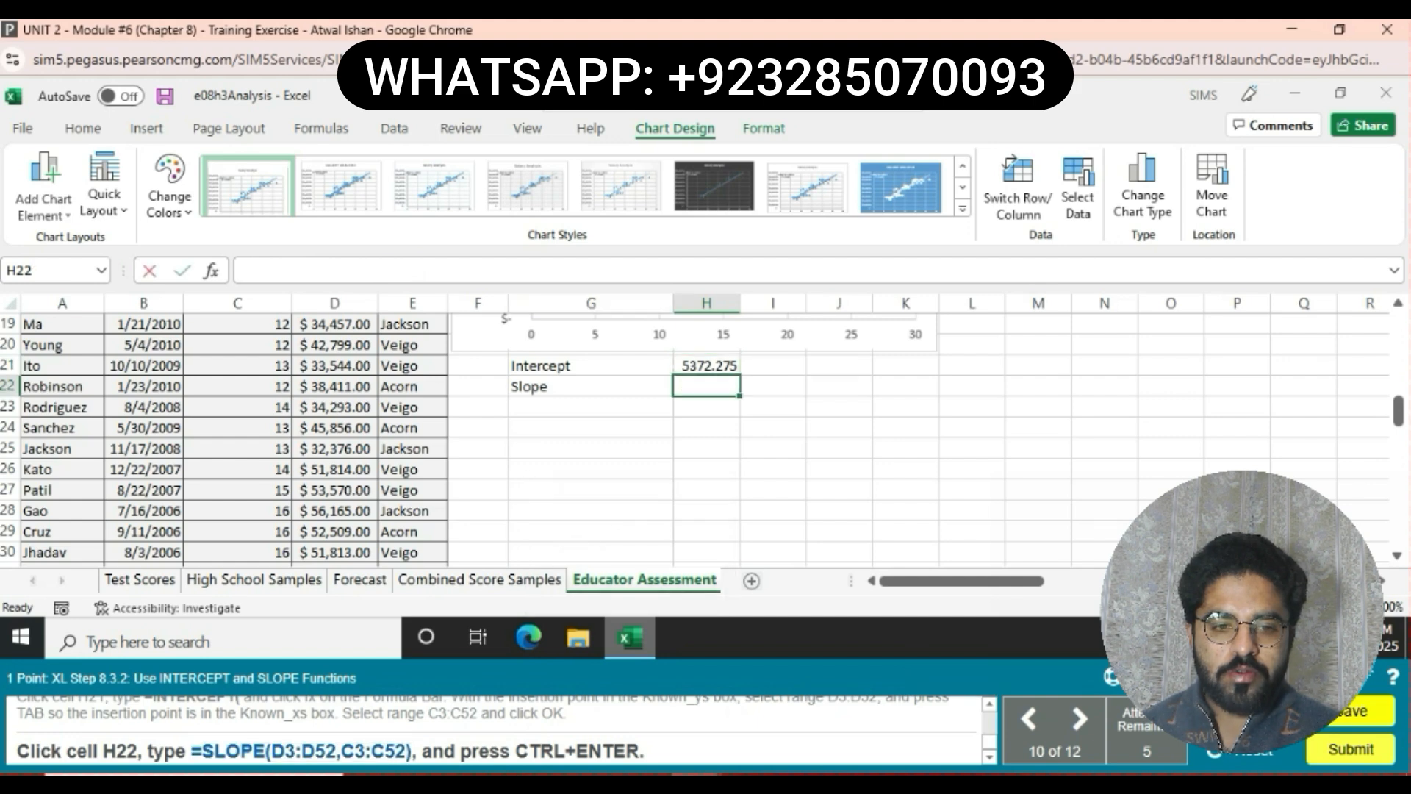
key("ctrl+v")
key("Return")
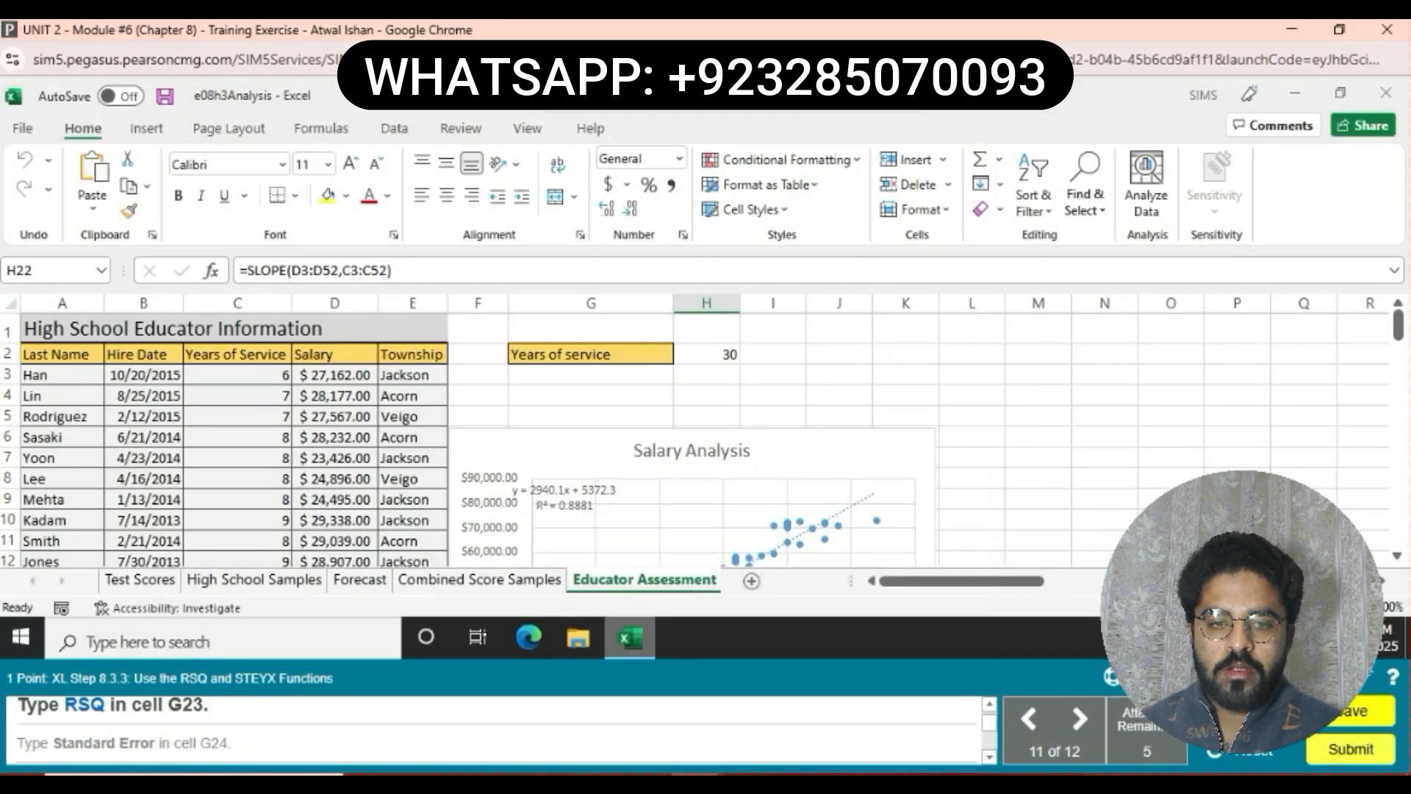
Enter the labels RSQ in cell G23 and Standard Error in cell G24 below the Slope label.
scroll(702, 439, "down", 4)
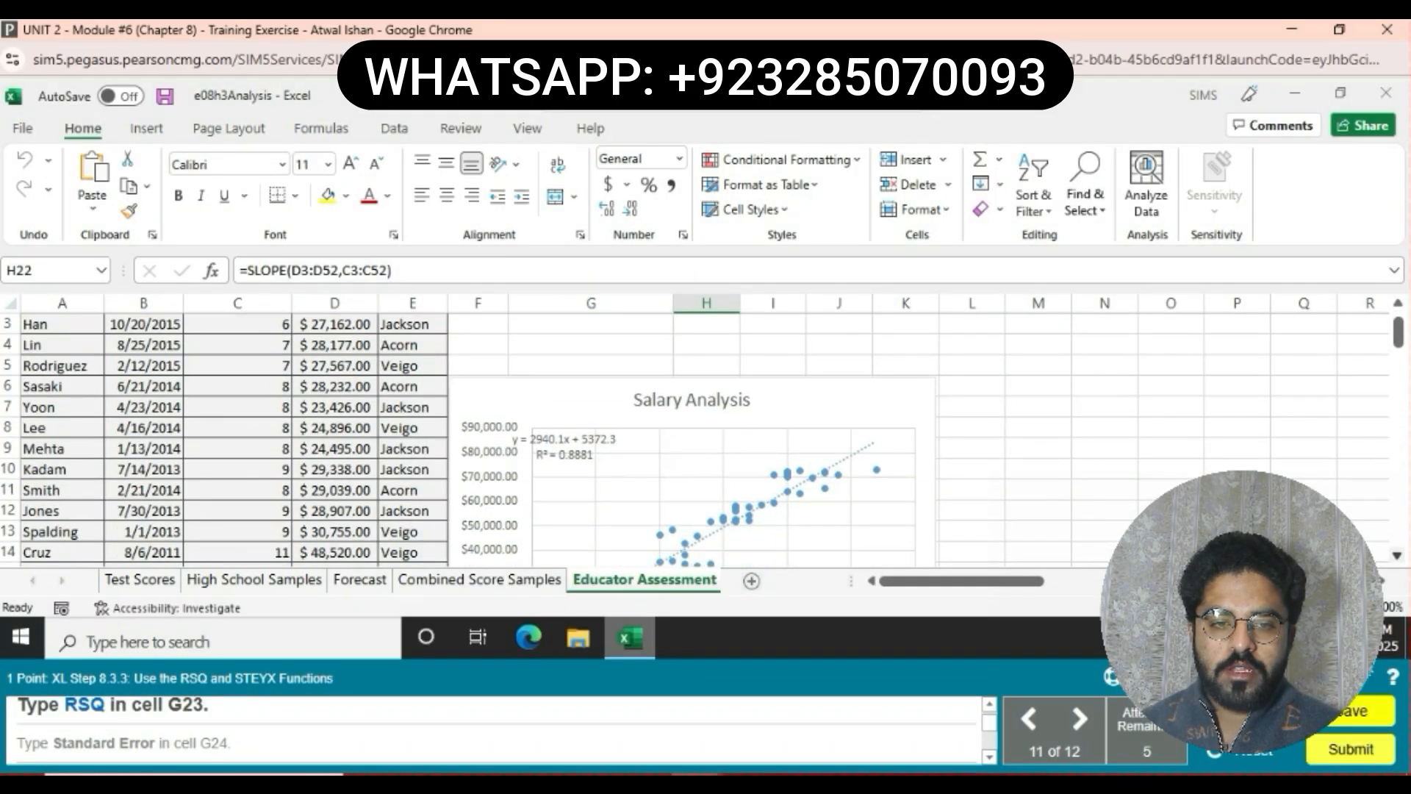
scroll(702, 439, "down", 2)
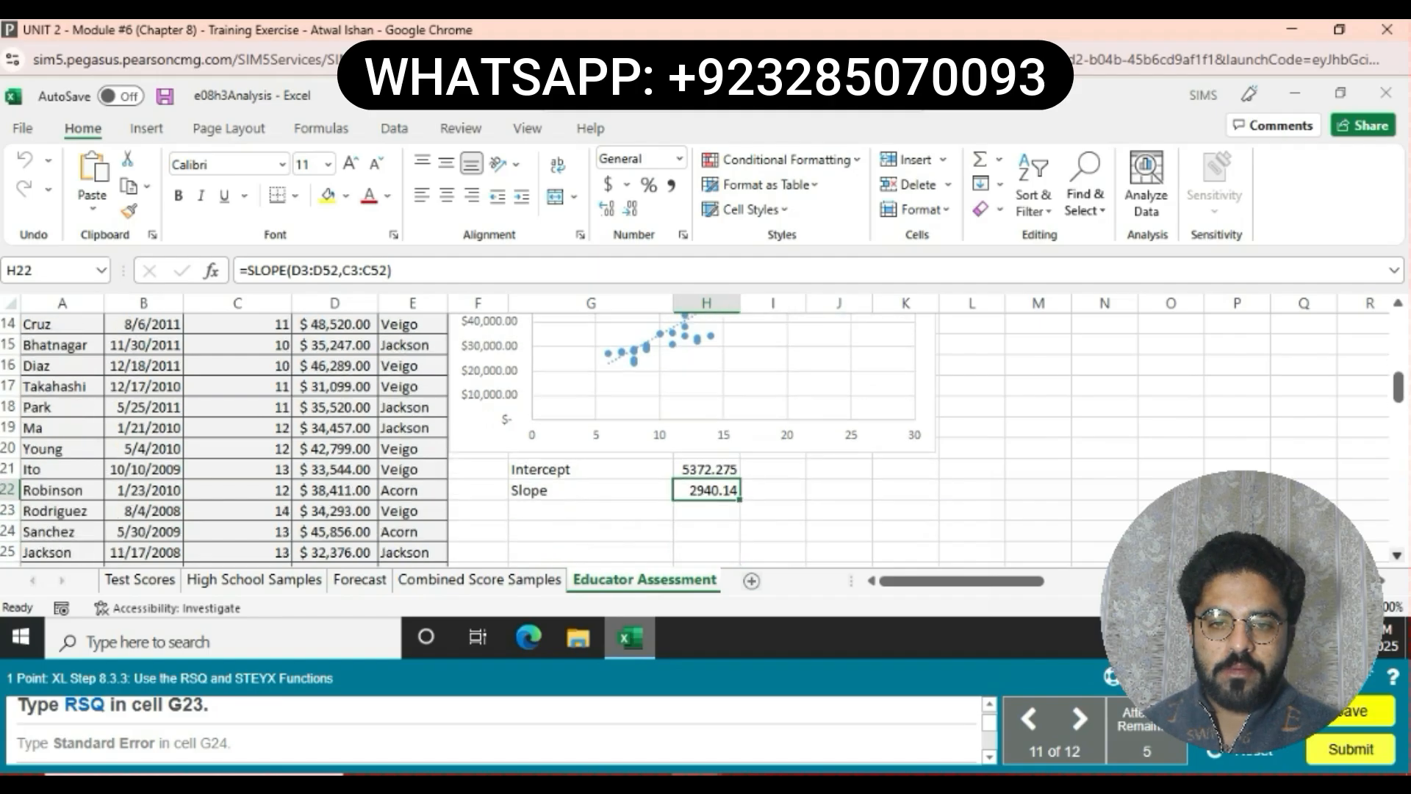
left_click(591, 491)
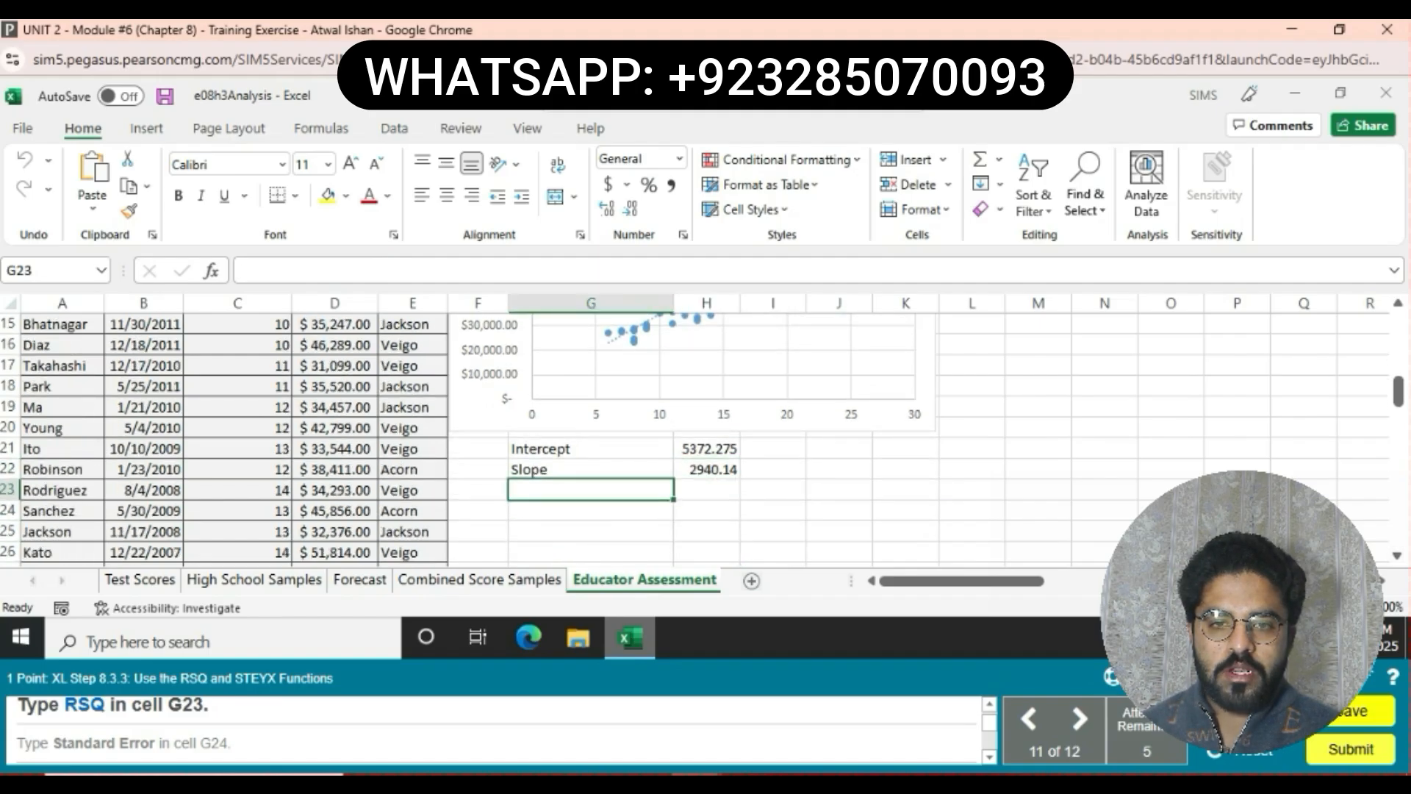
type("RSQ")
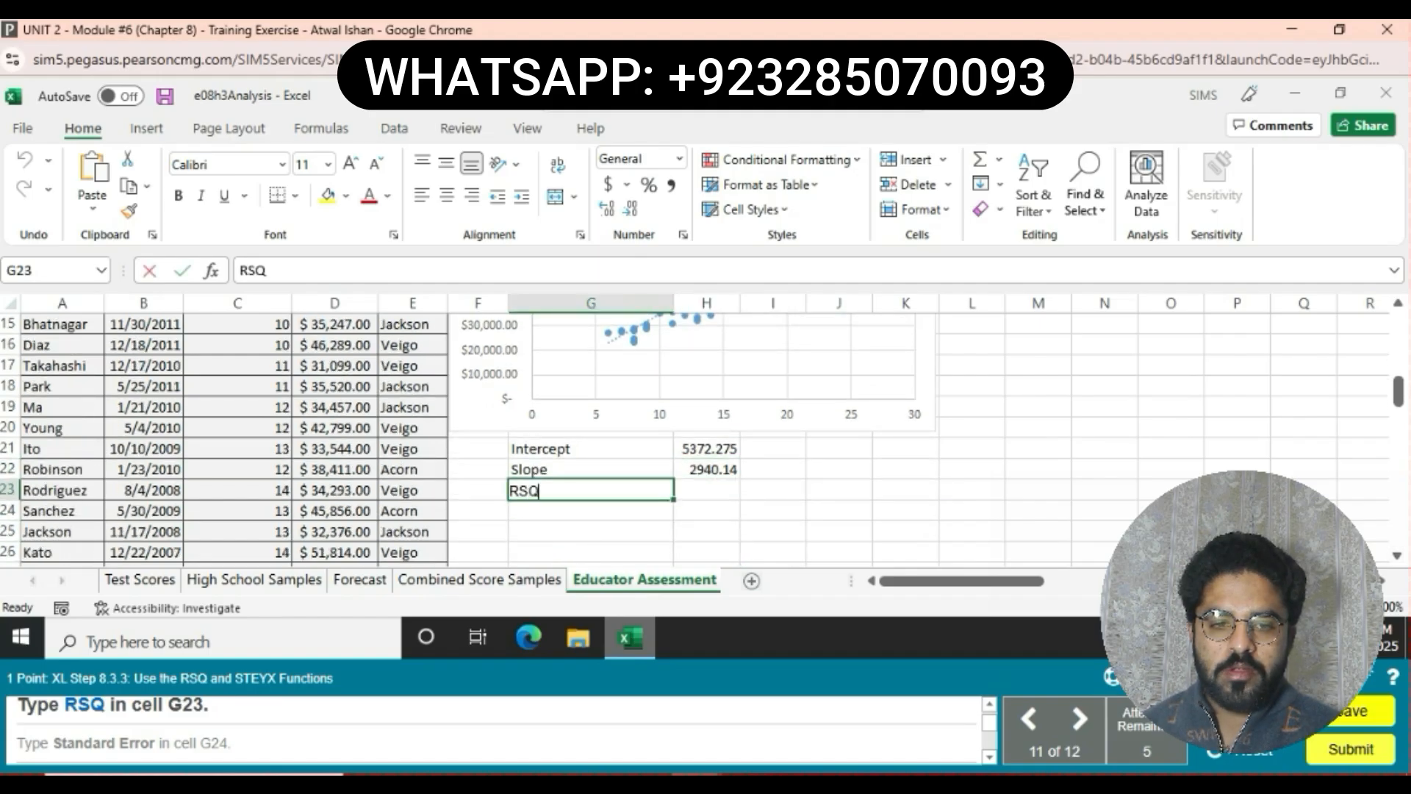
key("Return")
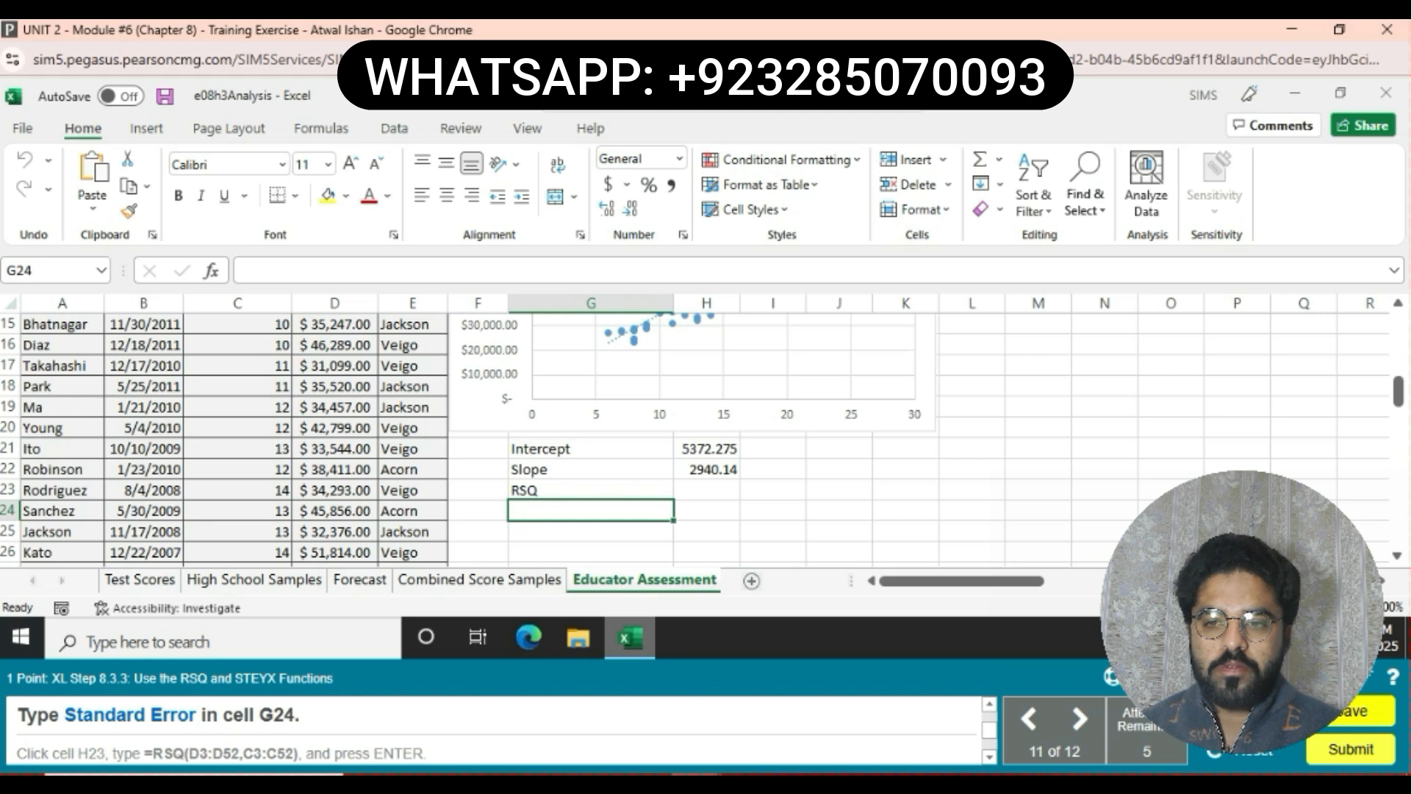
type("St")
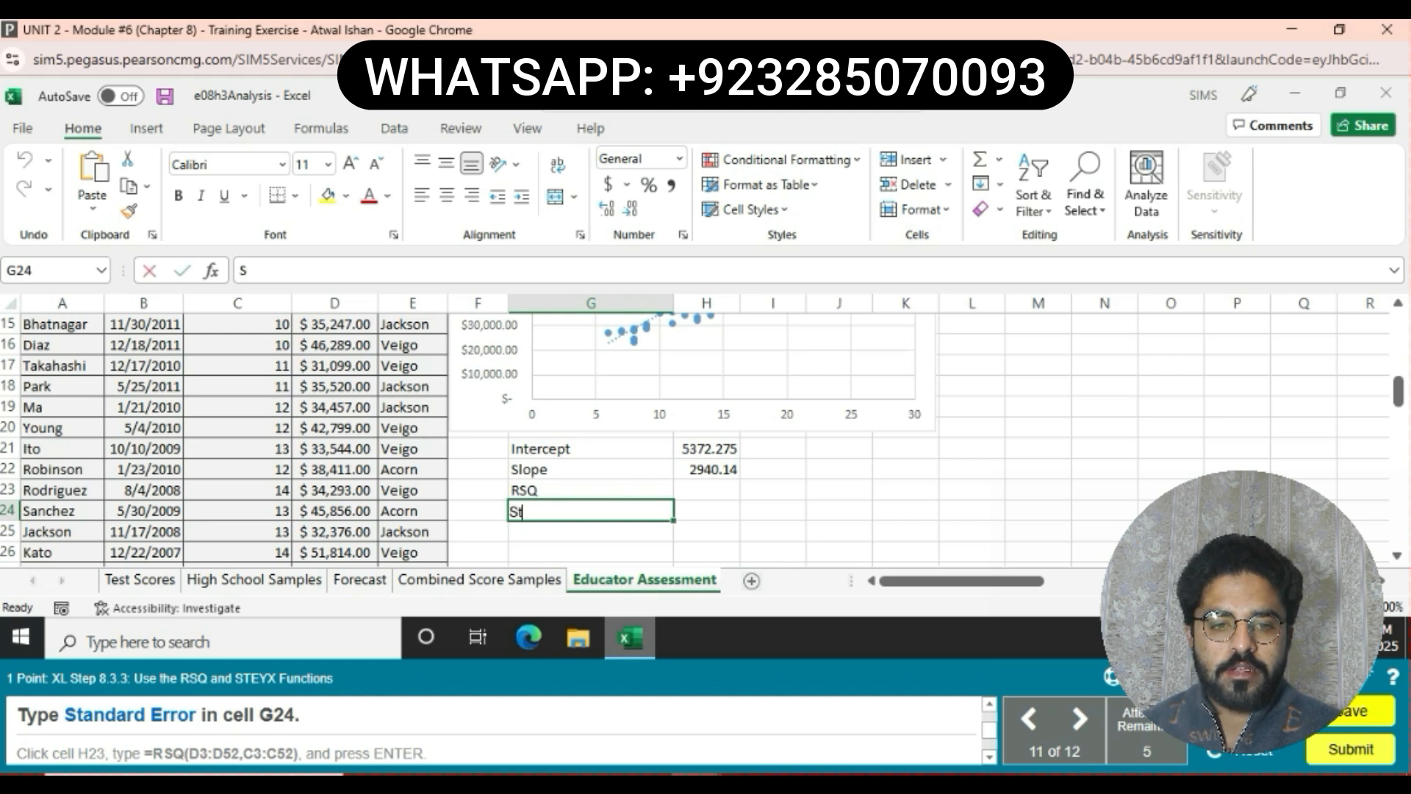
type("andard")
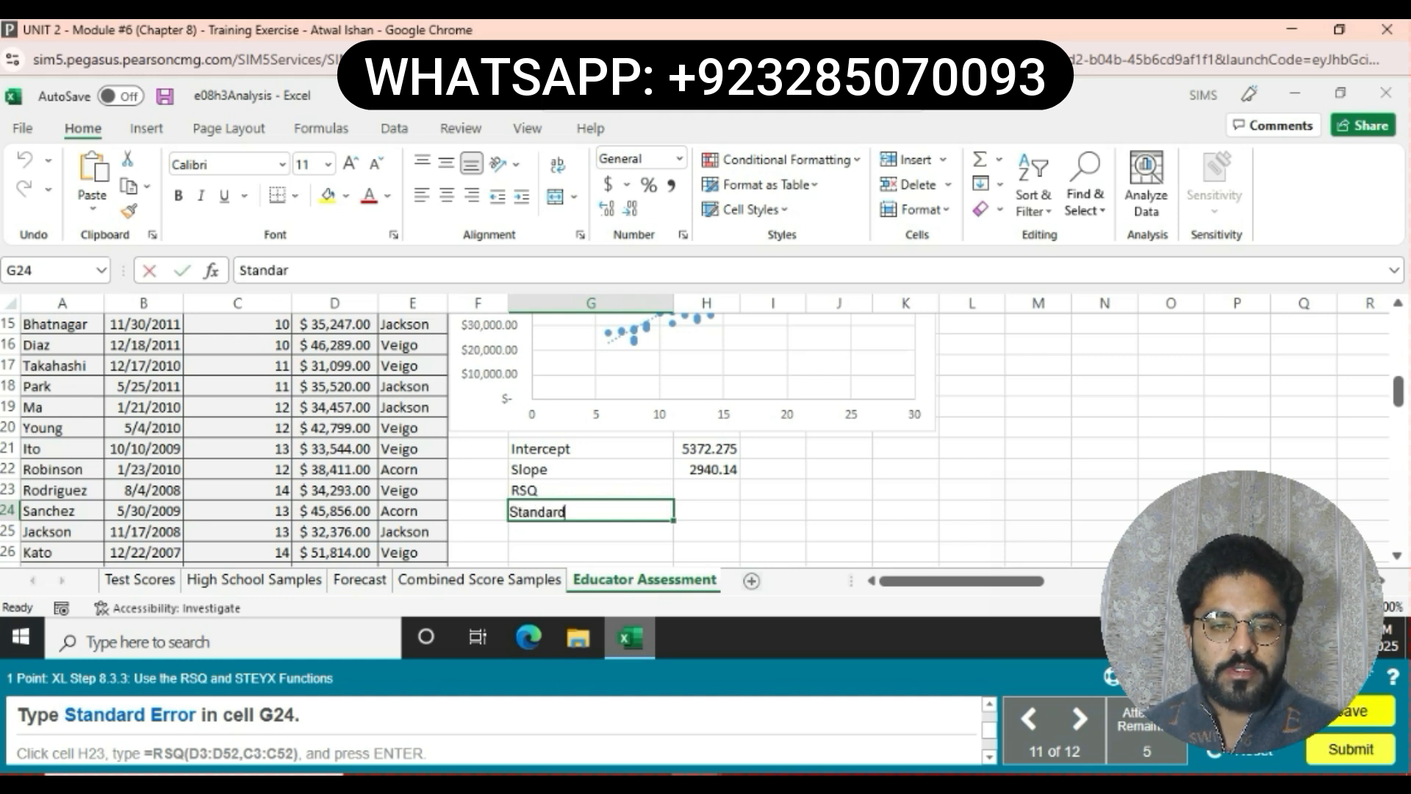
type(" Error")
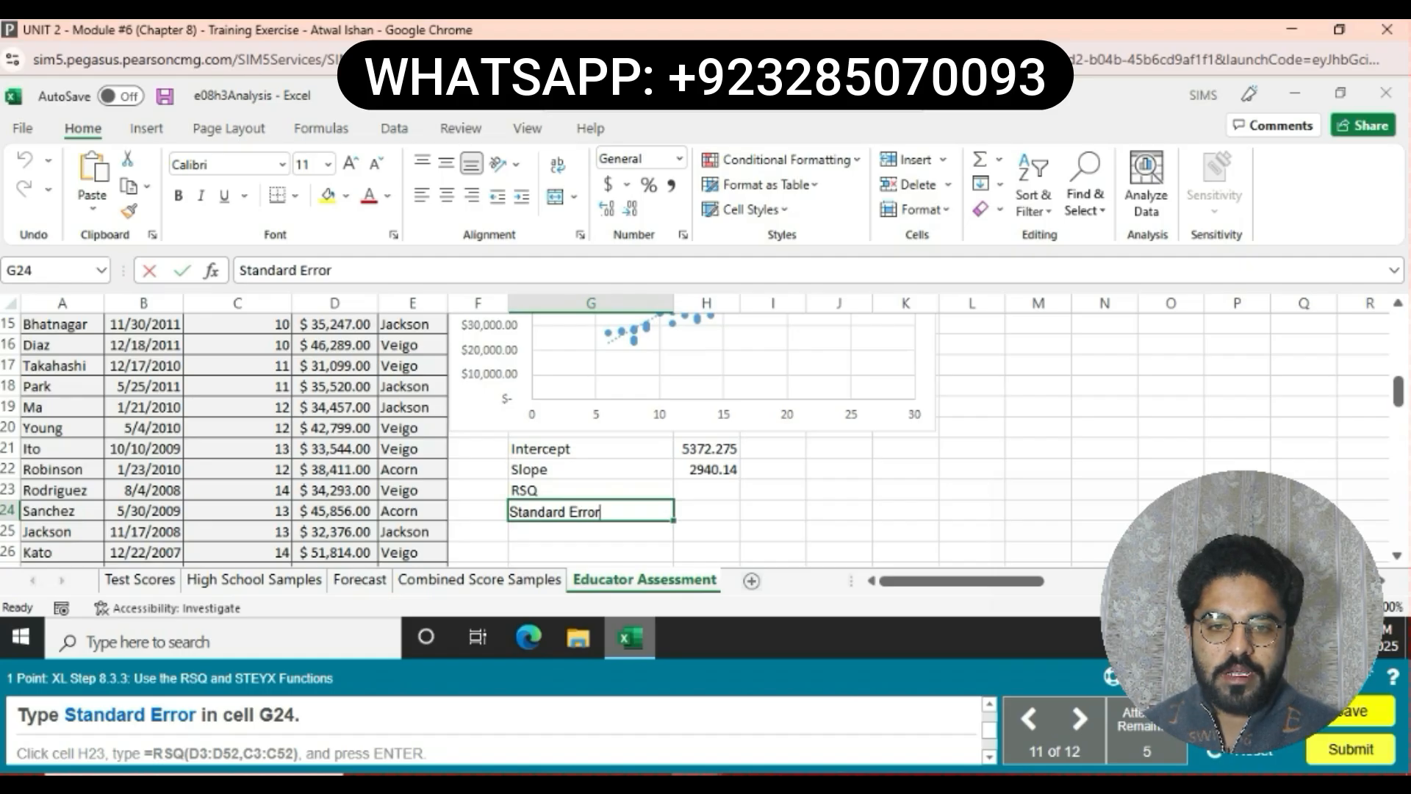
key("Return")
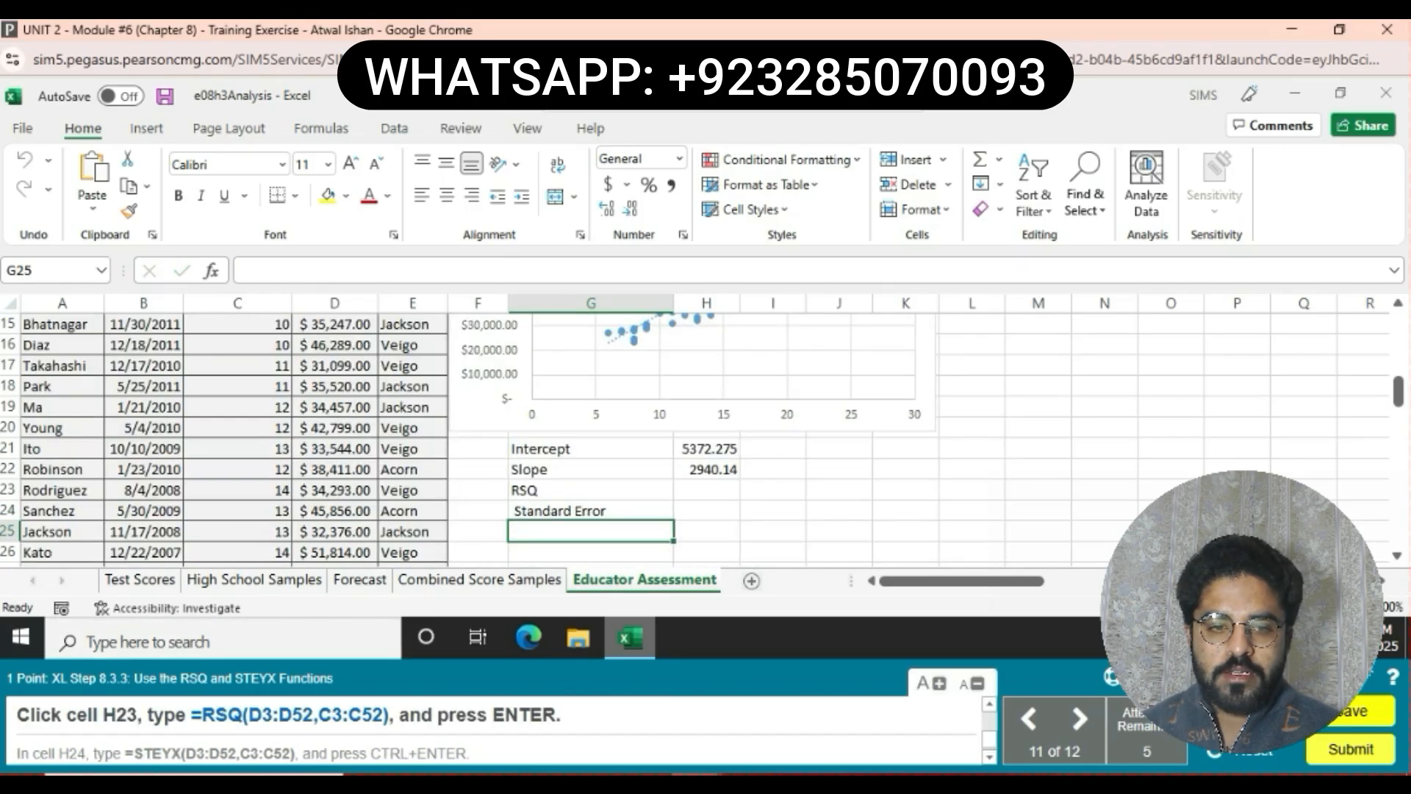
Try to copy the formula =RSQ(D3:D52,C3:C52) from the task instructions into cell H23.
left_click_drag(192, 725, 390, 725)
key("ctrl+c")
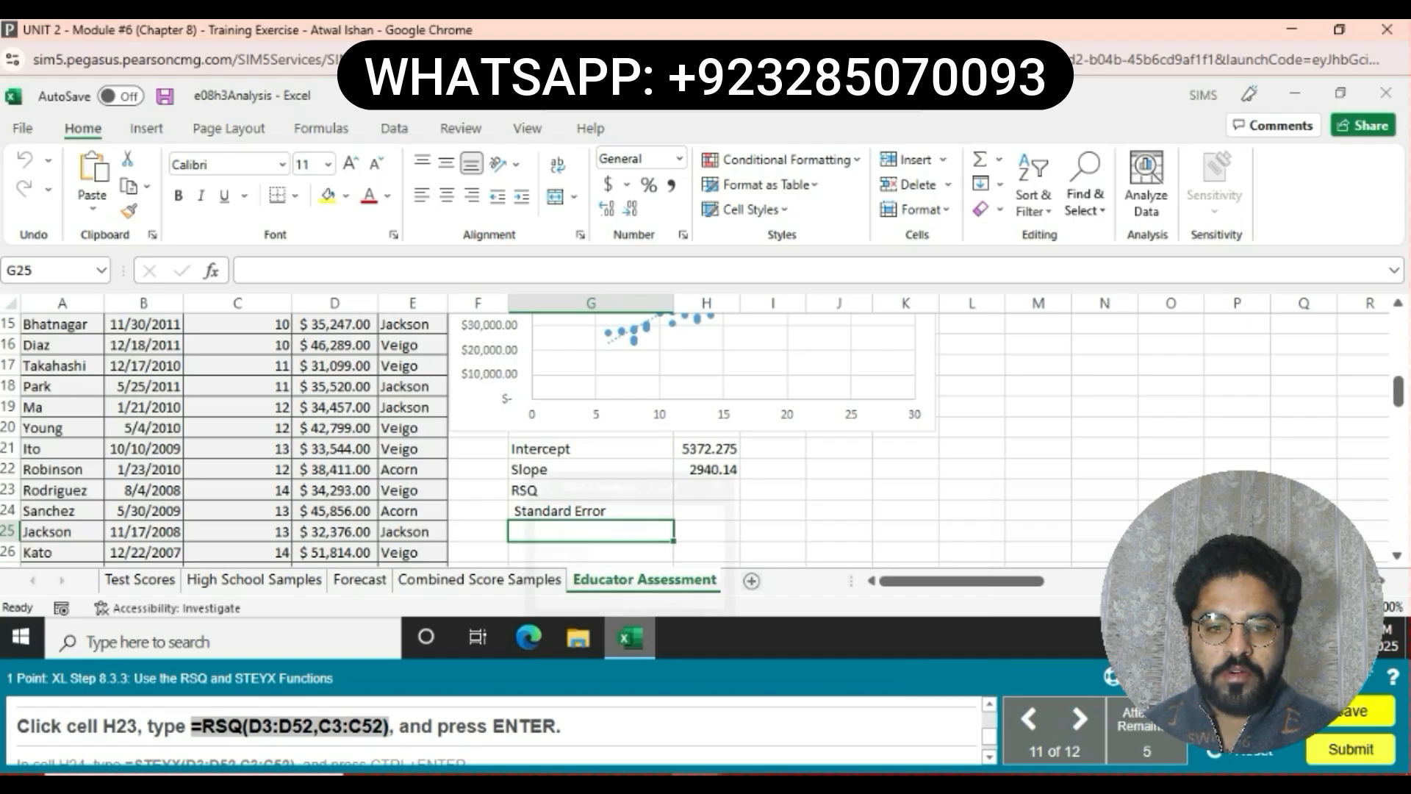
left_click(707, 491)
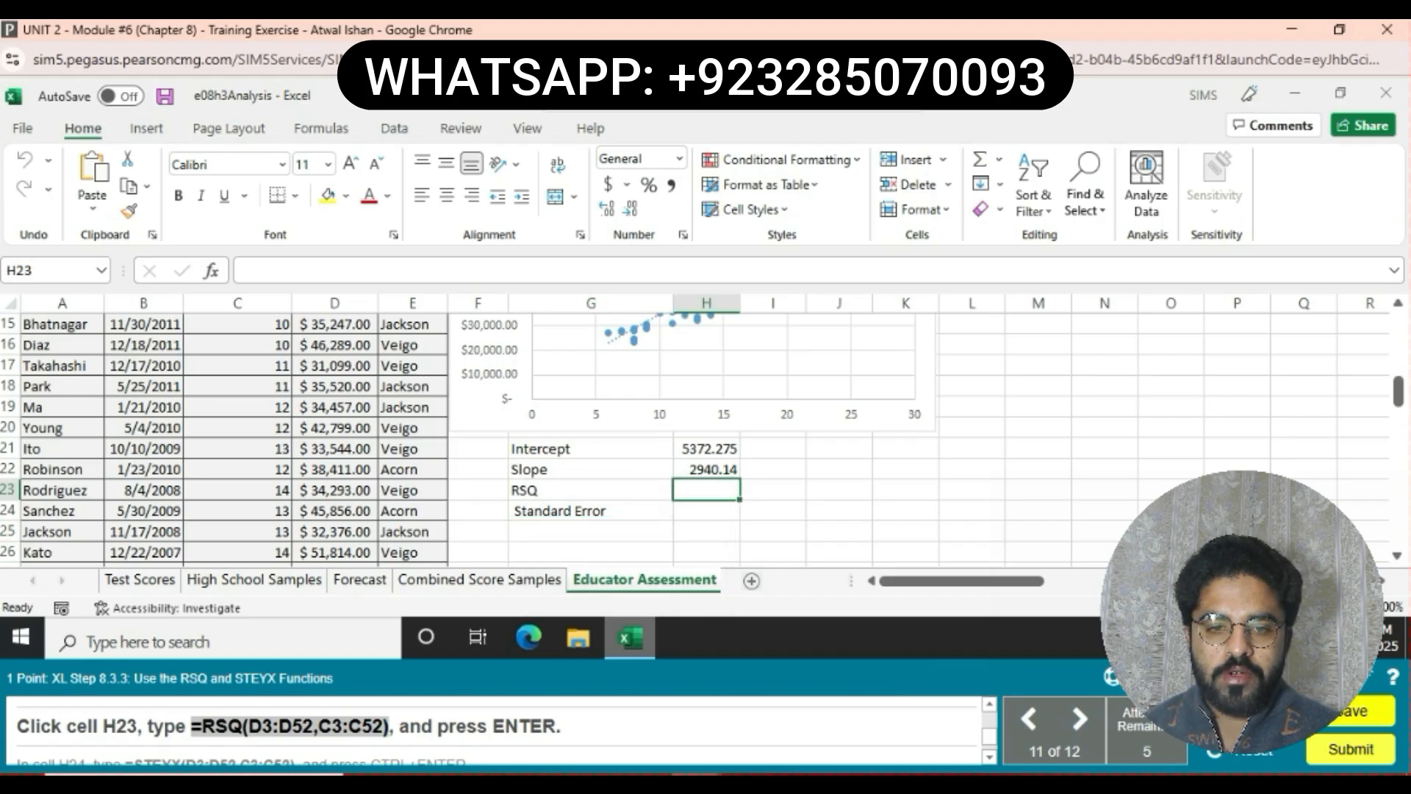
left_click(547, 271)
key("ctrl+v")
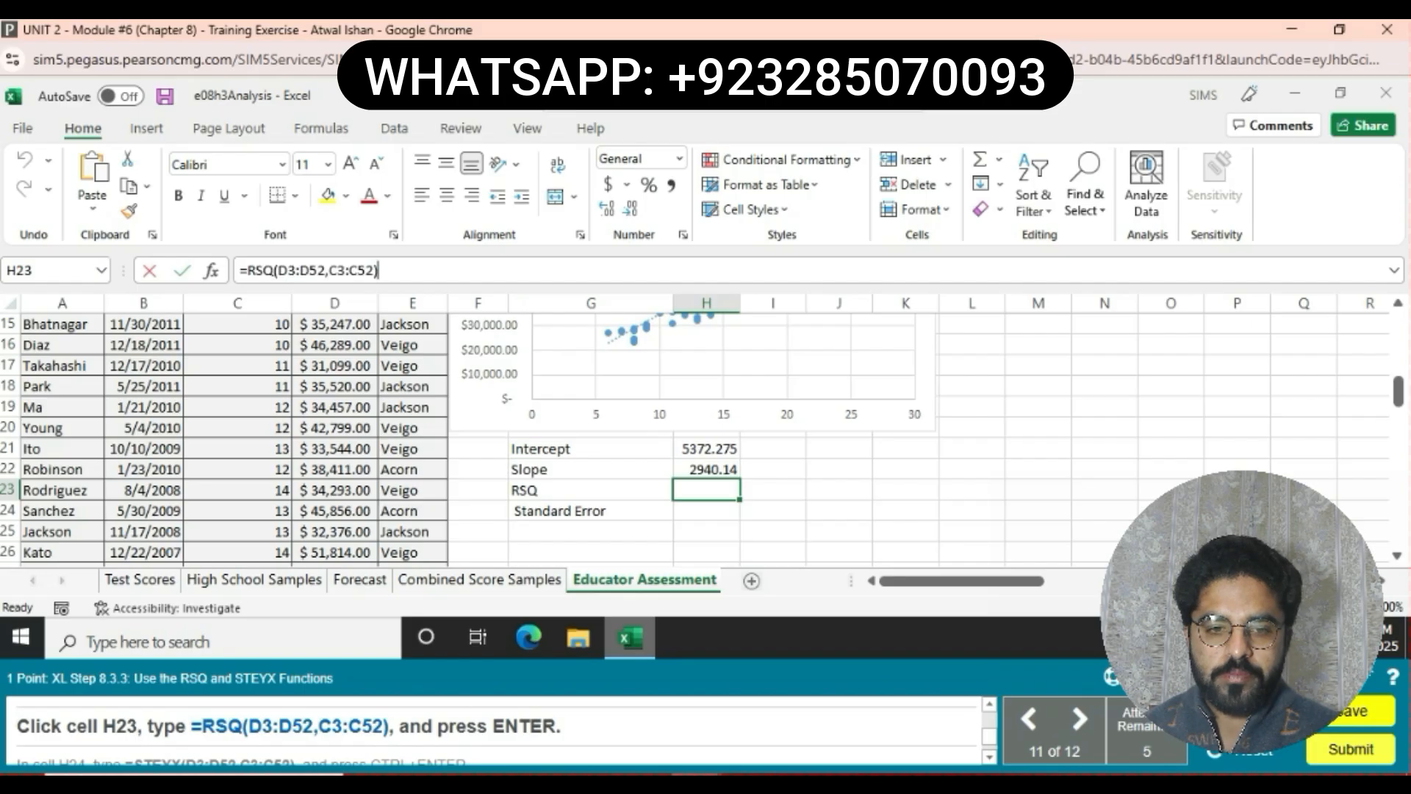
key("Return")
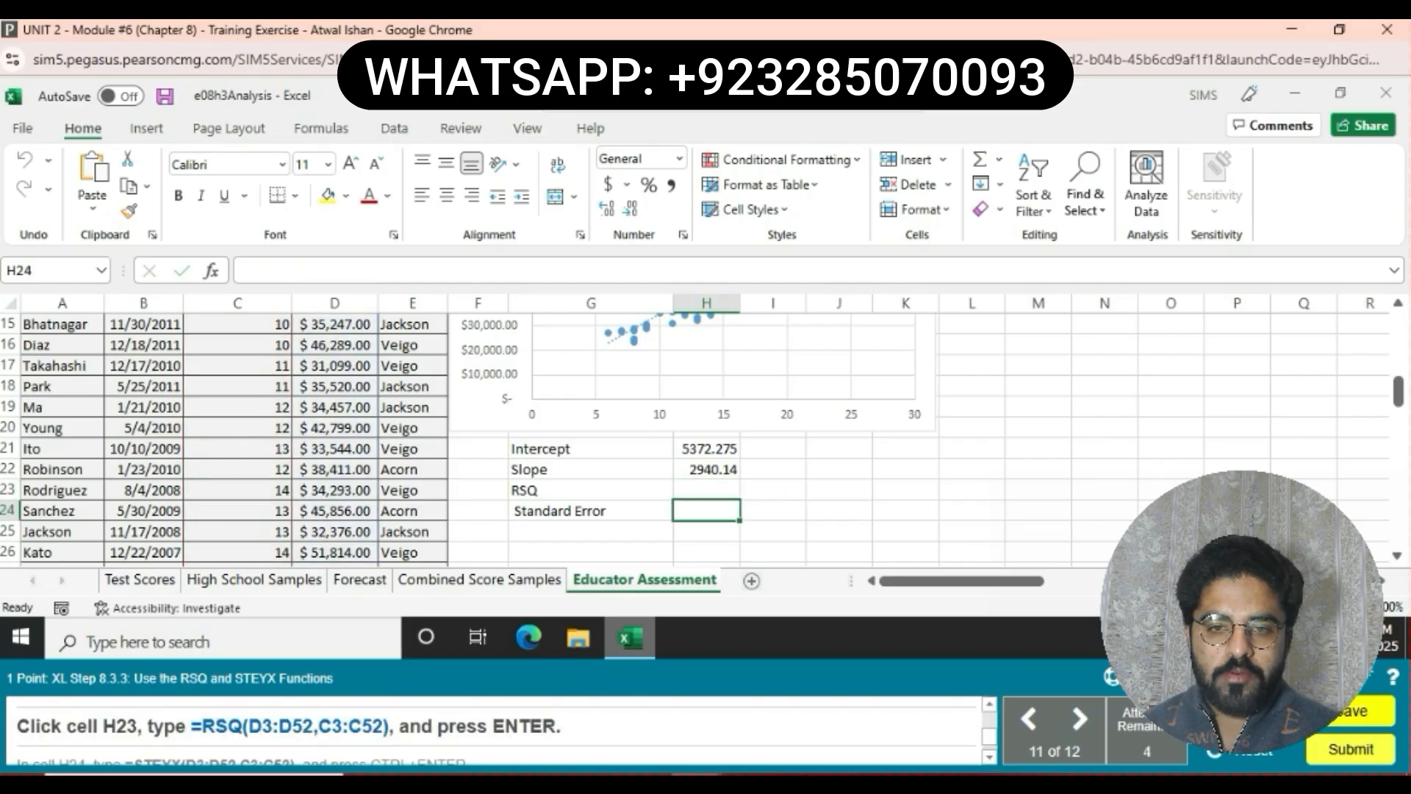
Calculate the R-squared value in cell H23 with the formula =RSQ(D3:D52,C3:C52).
left_click(707, 491)
type("=")
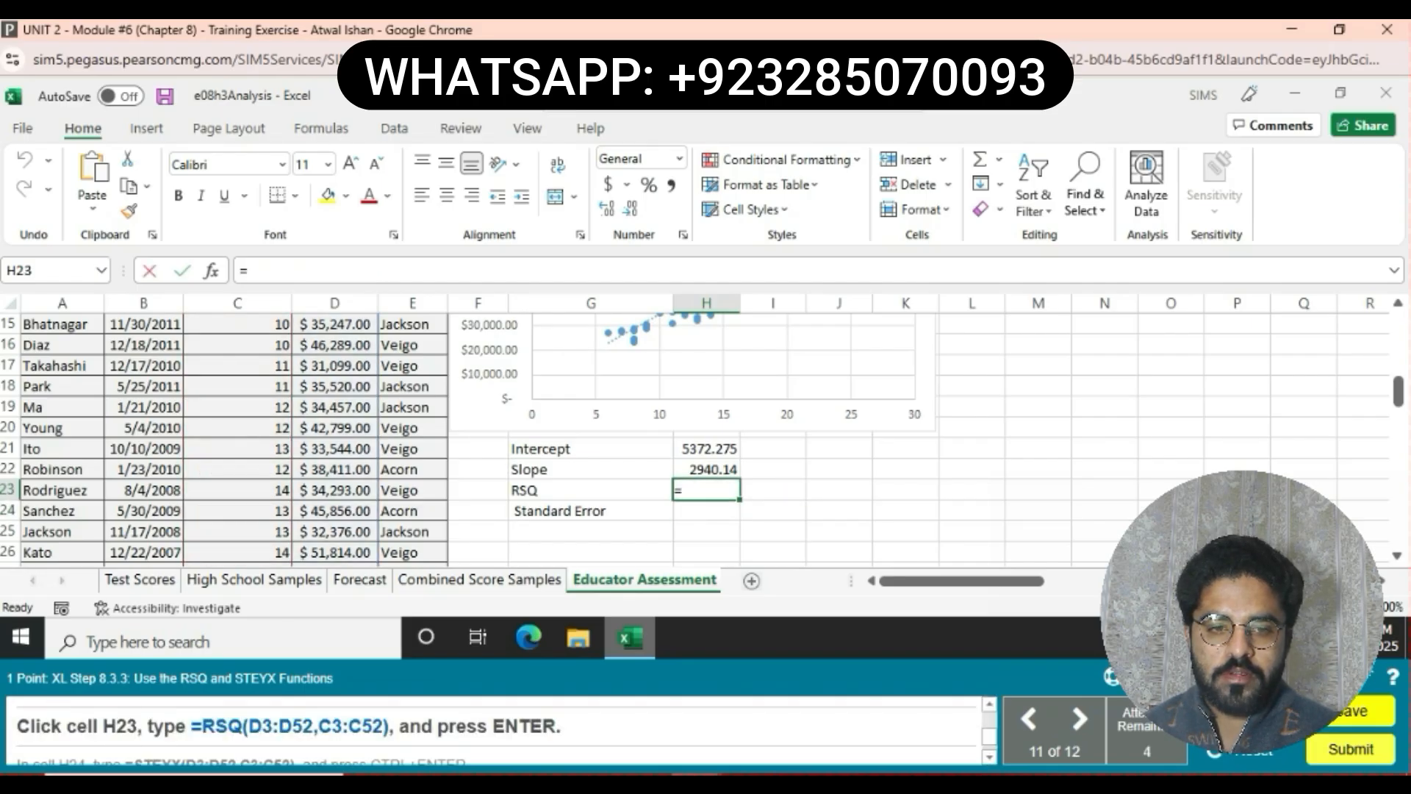
type("RSQ")
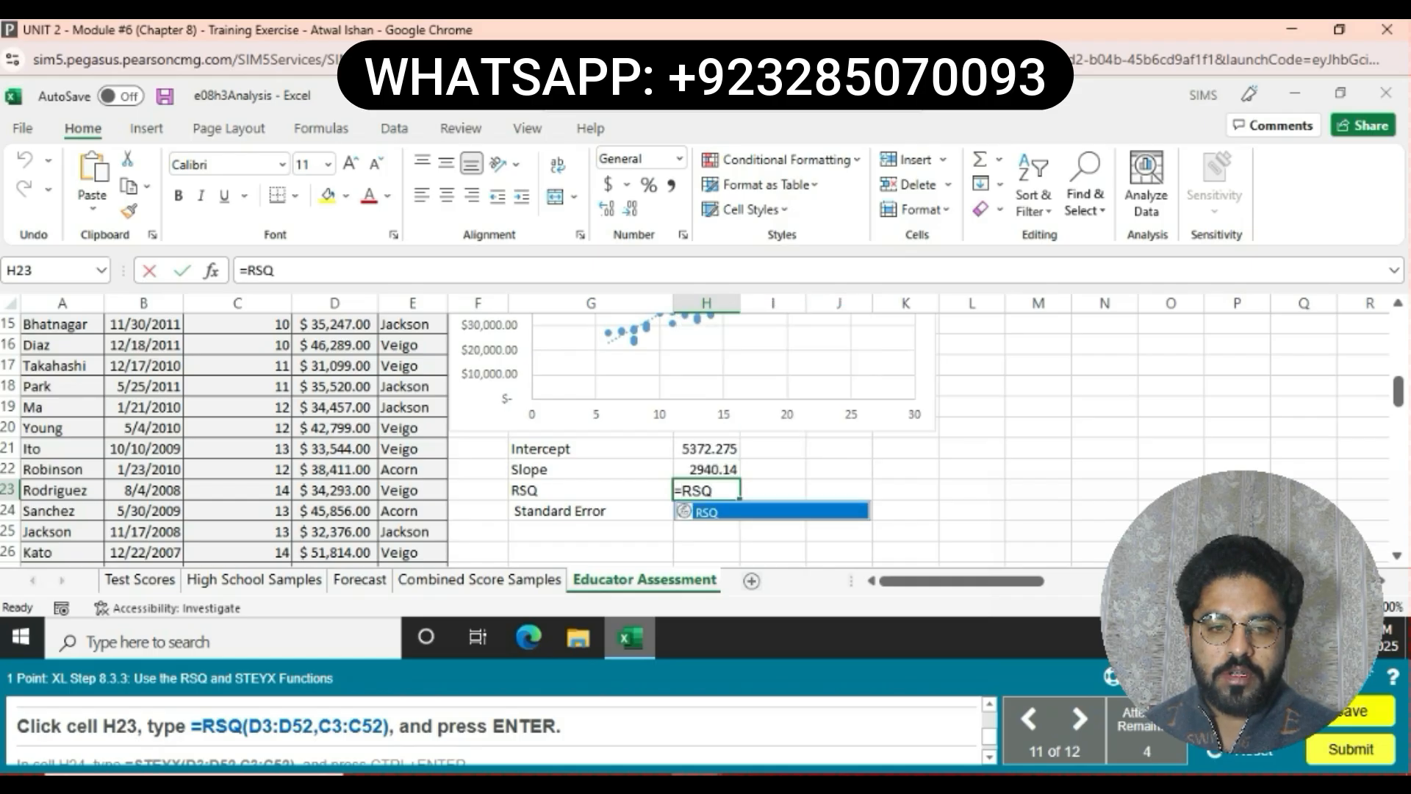
type("(D3")
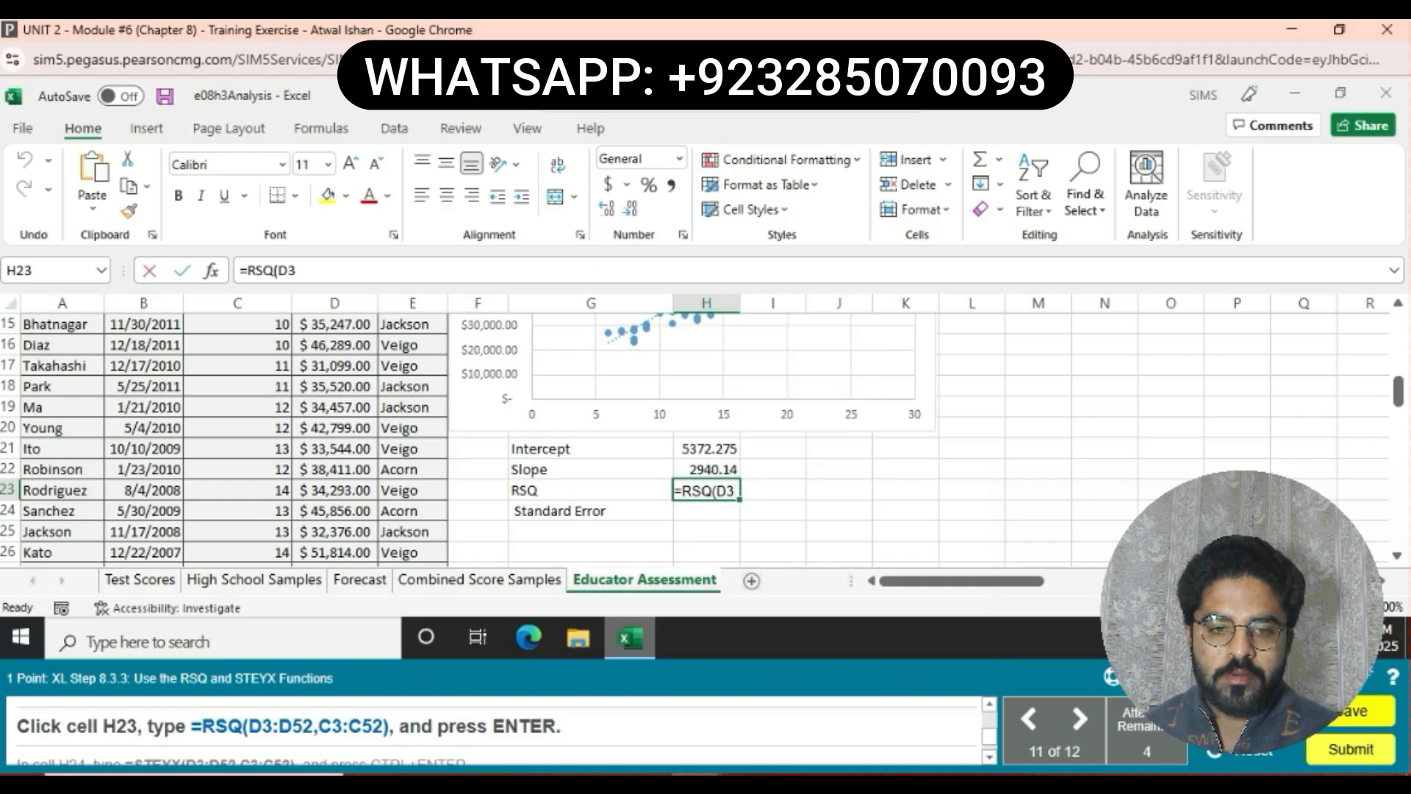
type(":D5")
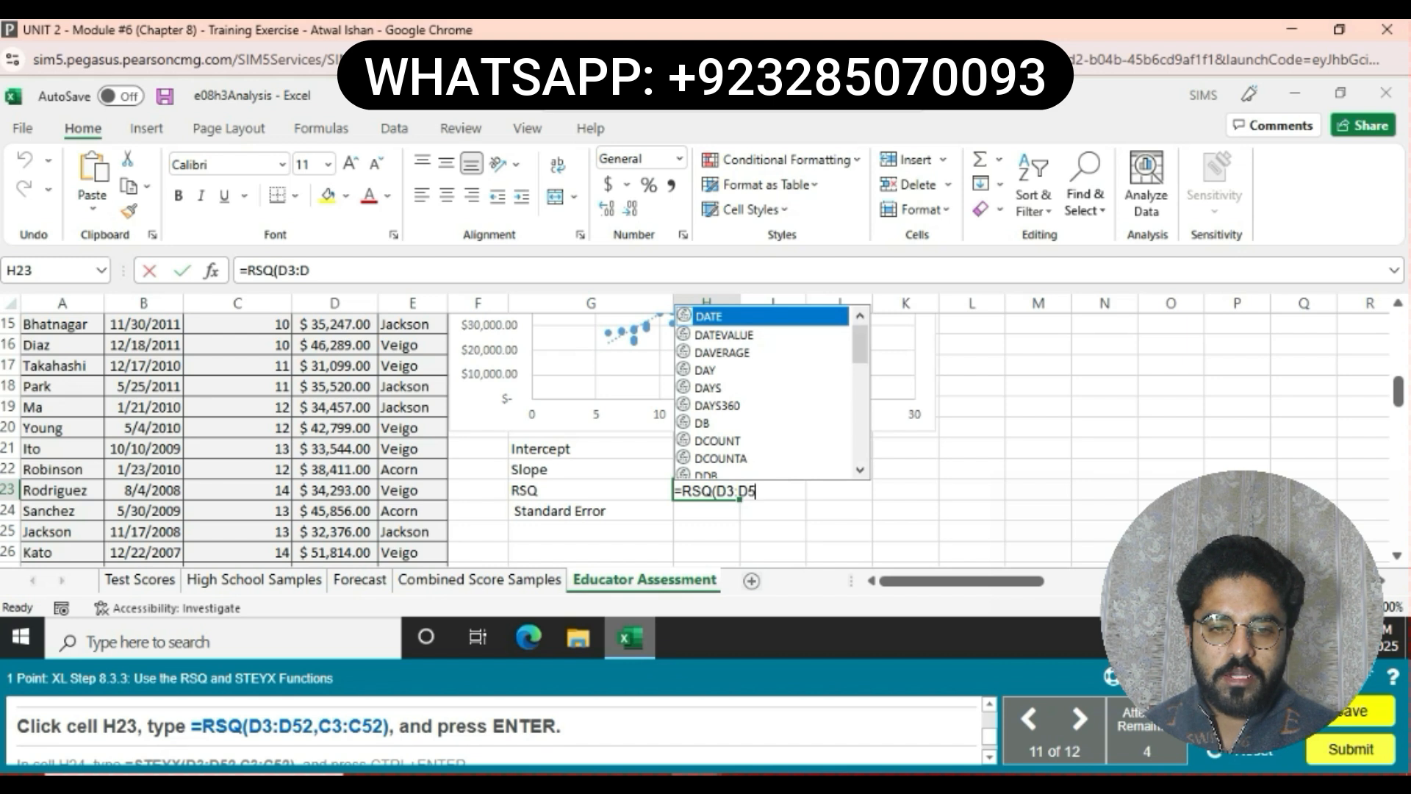
type("2,C")
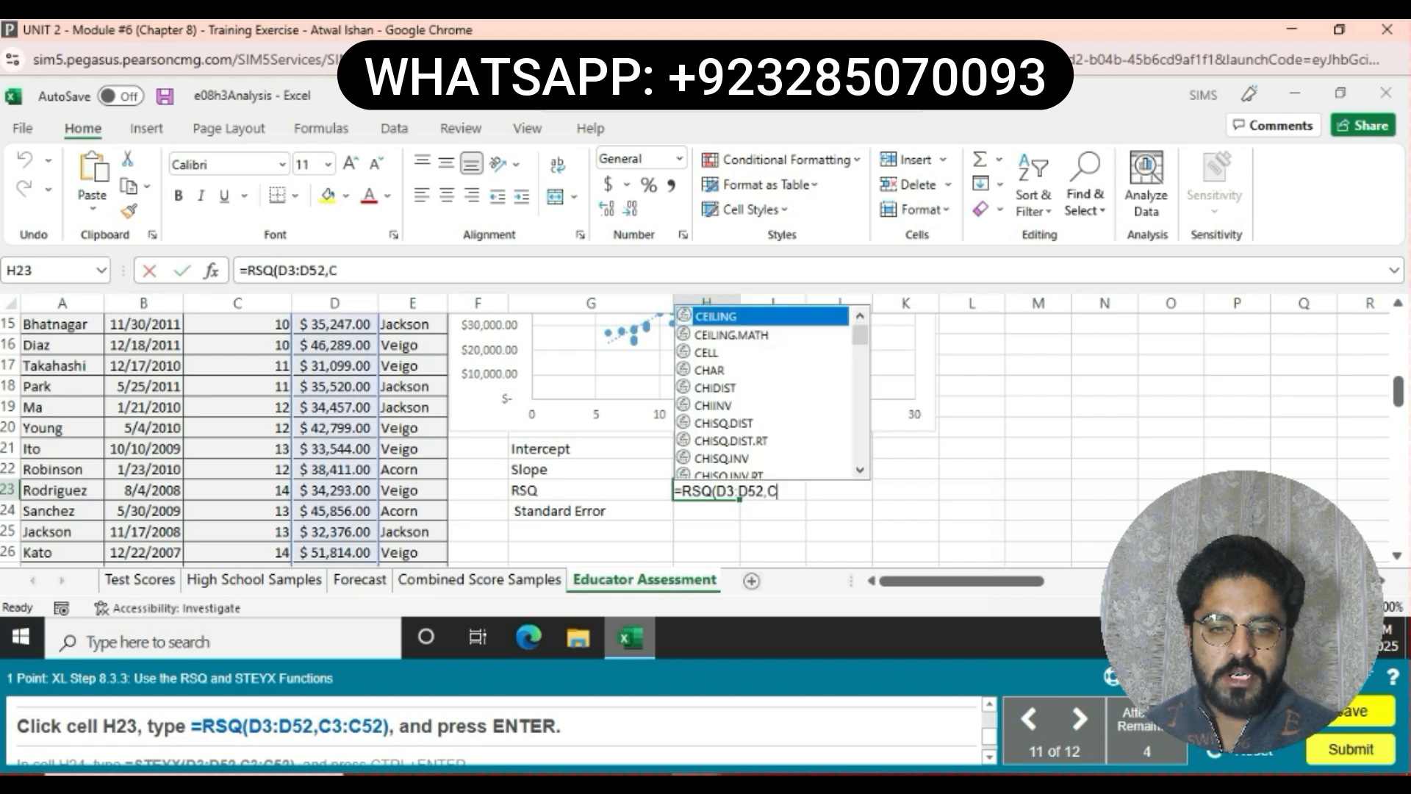
type("3:C")
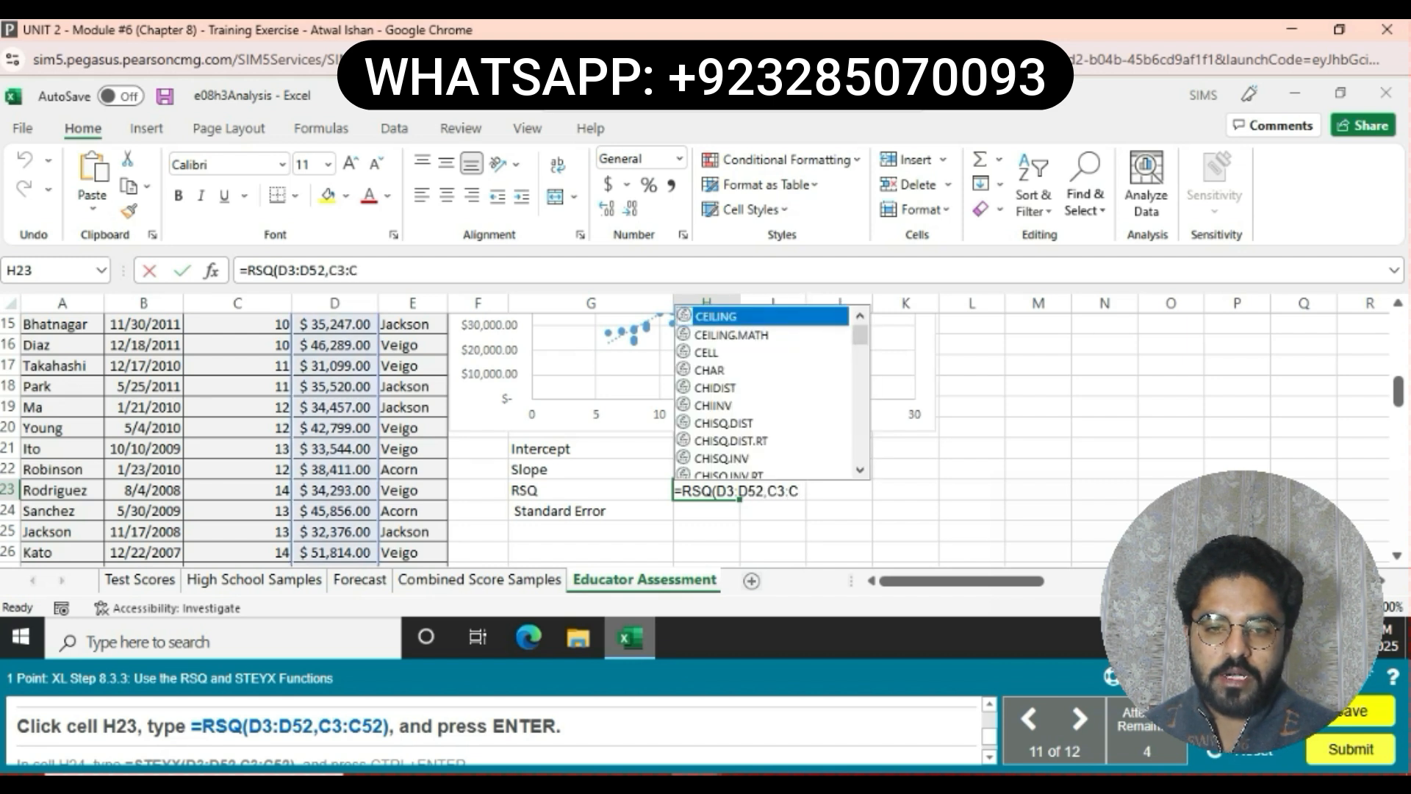
type("52)")
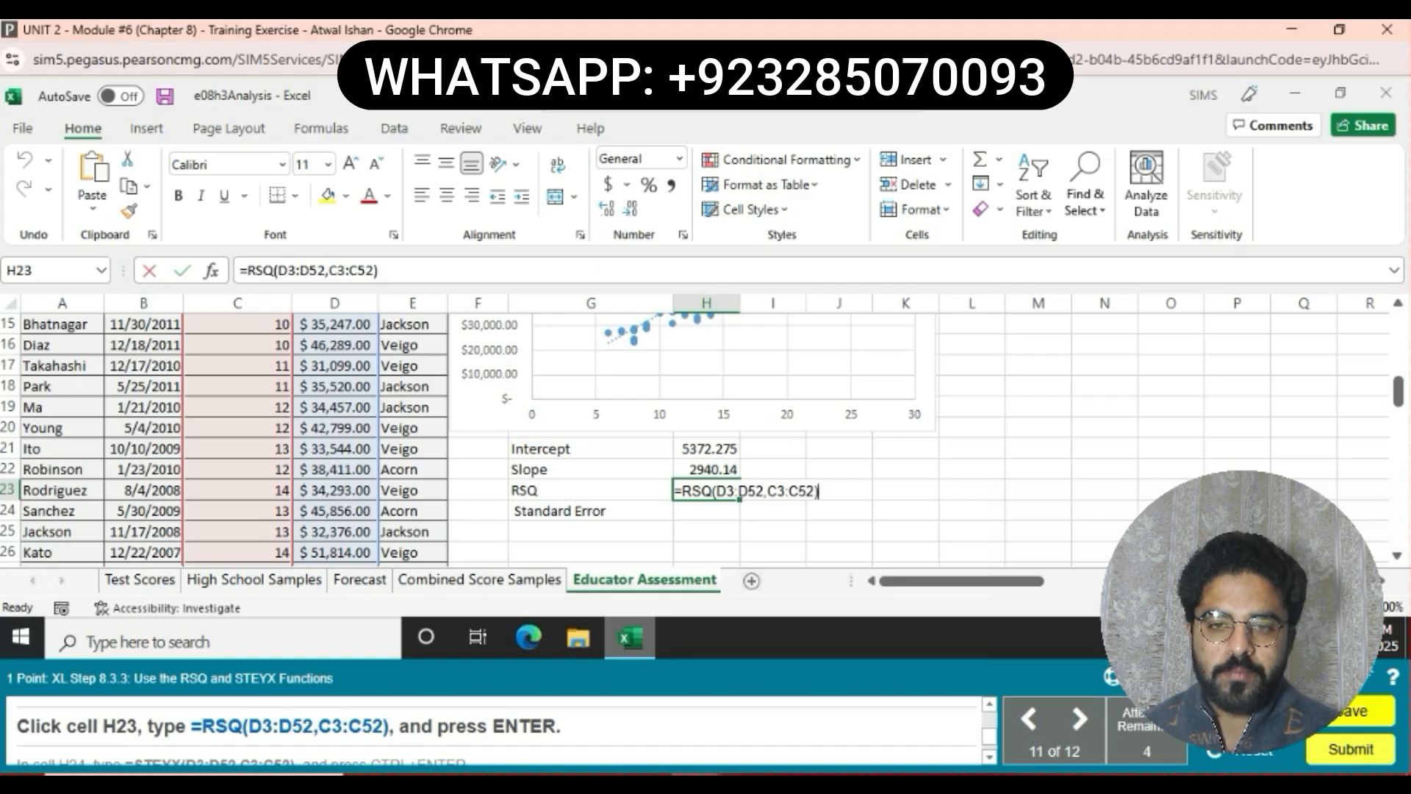
key("Return")
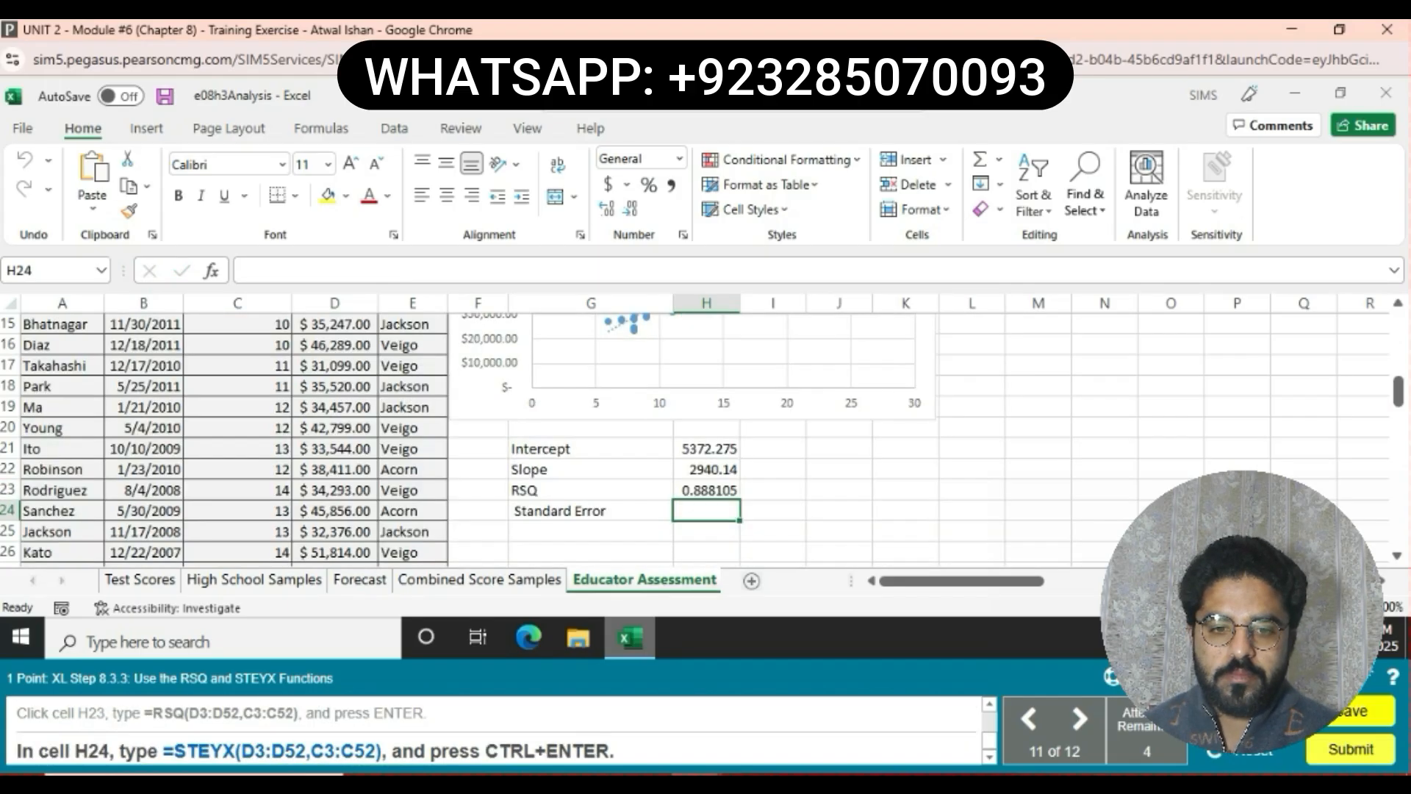
Calculate the standard error in cell H24 with the formula =STEYX(D3:D52,C3:C52).
type("=ST")
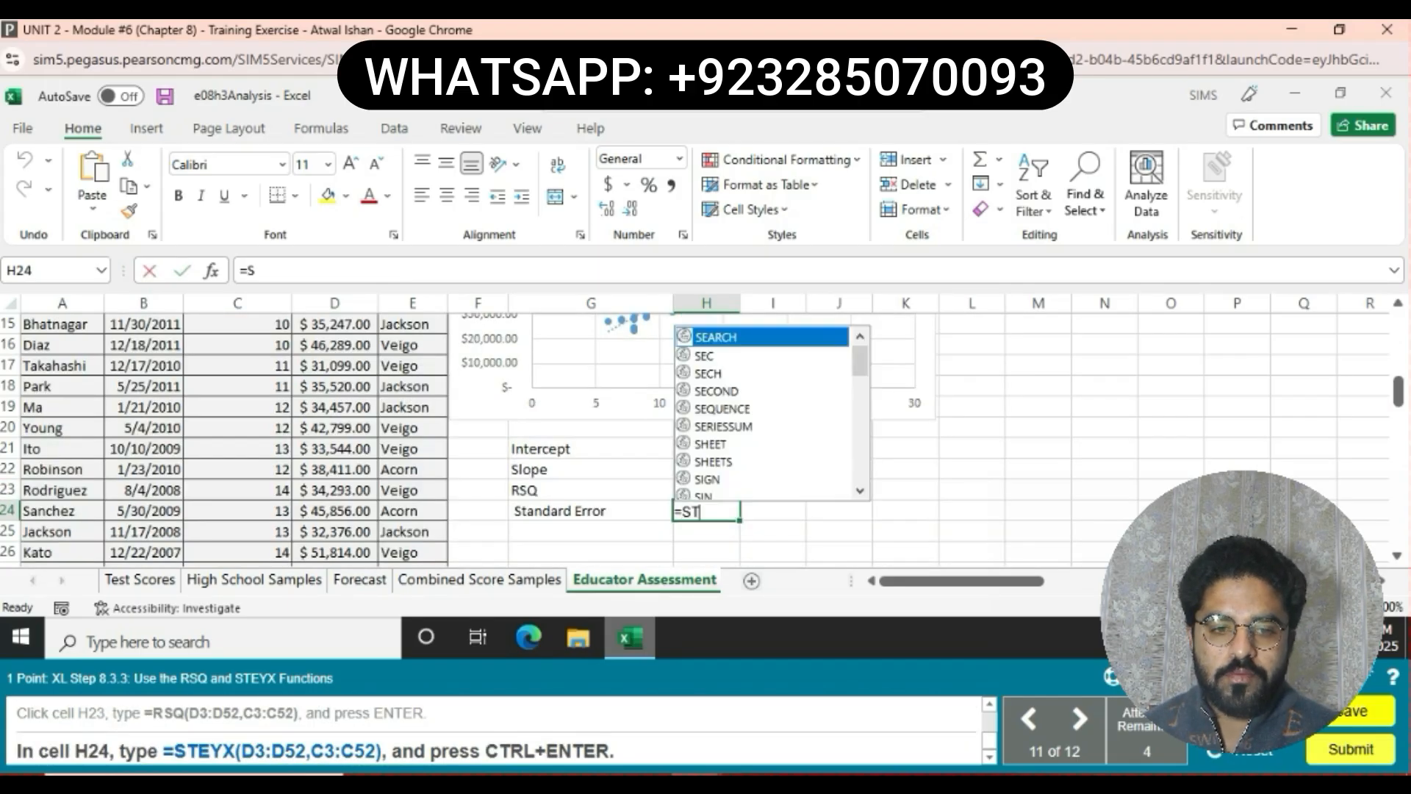
type("EYX")
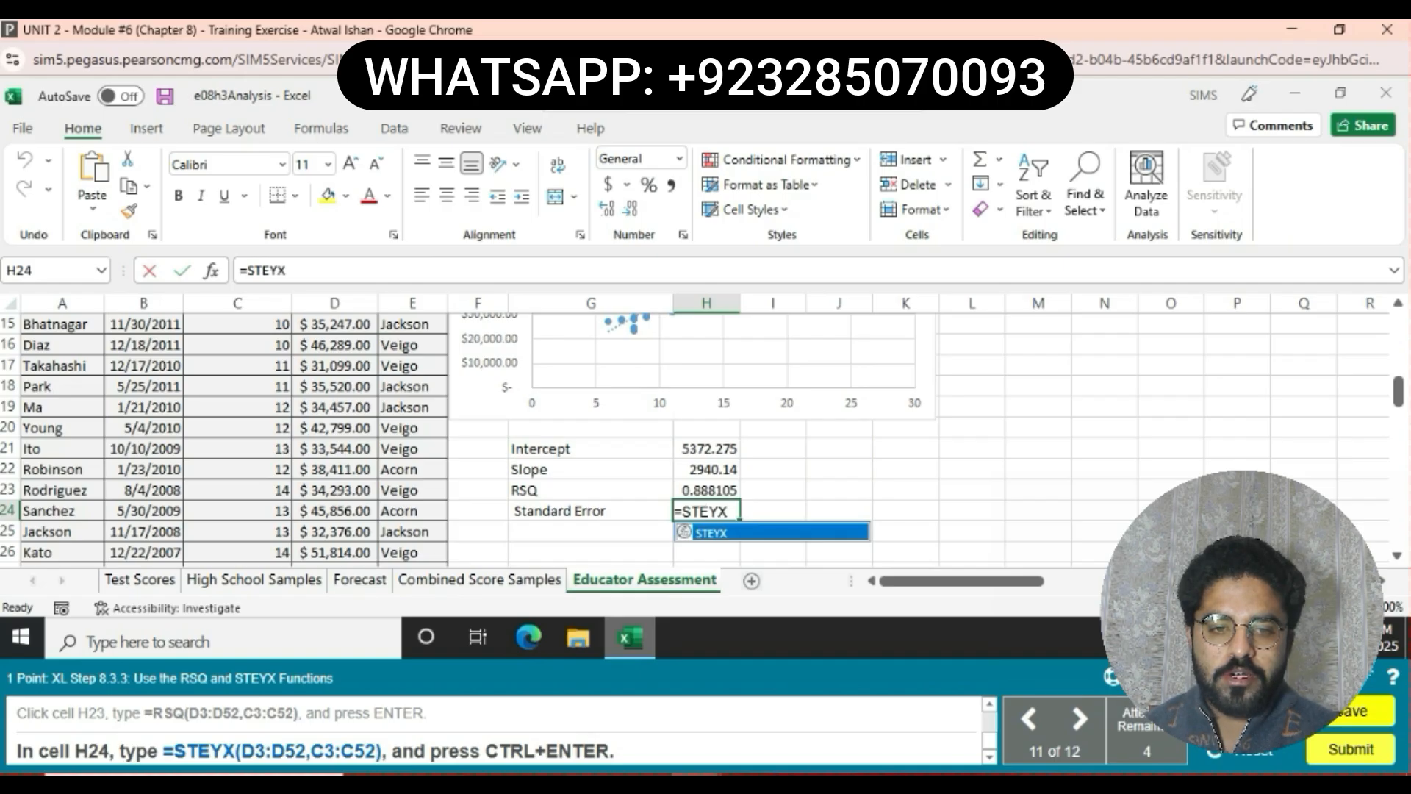
type("(")
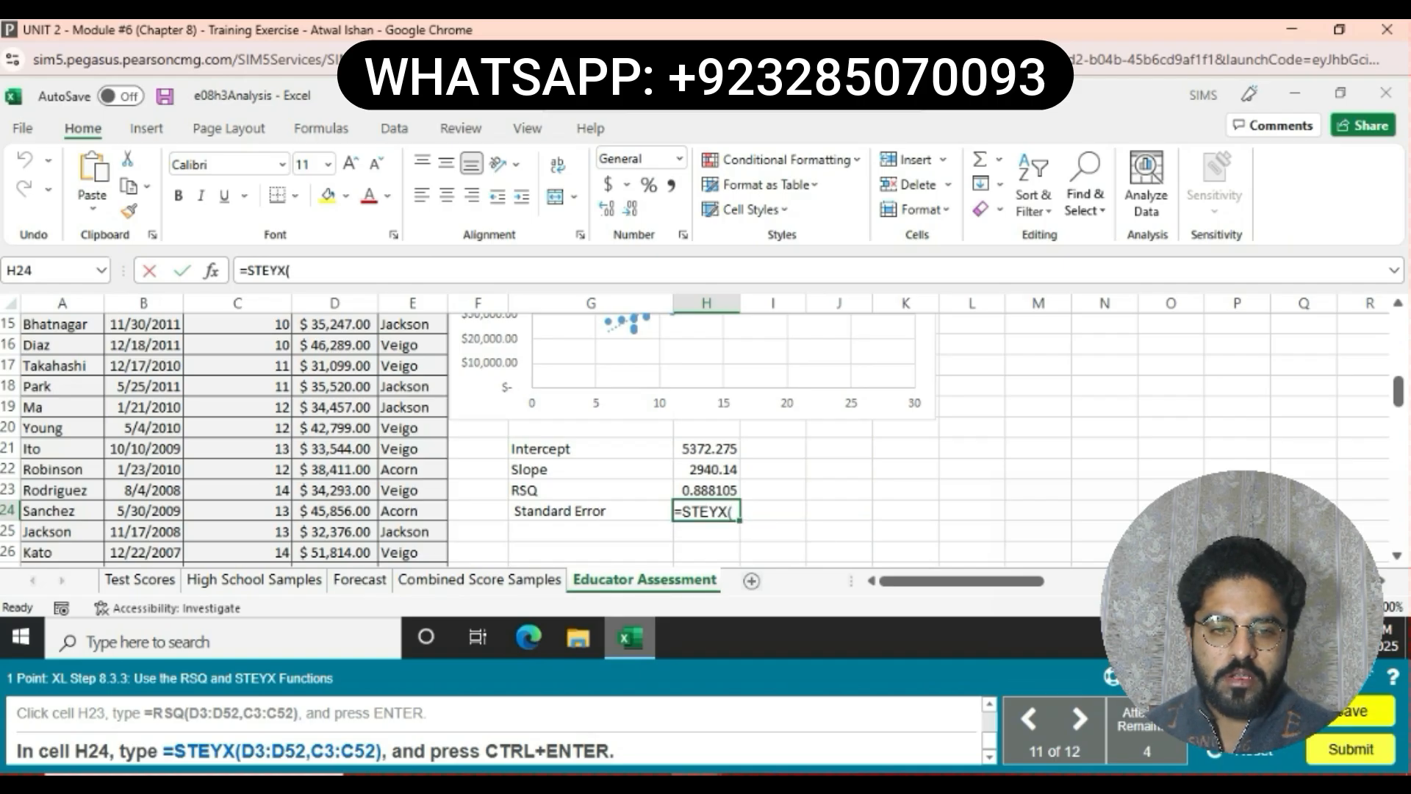
type("D3")
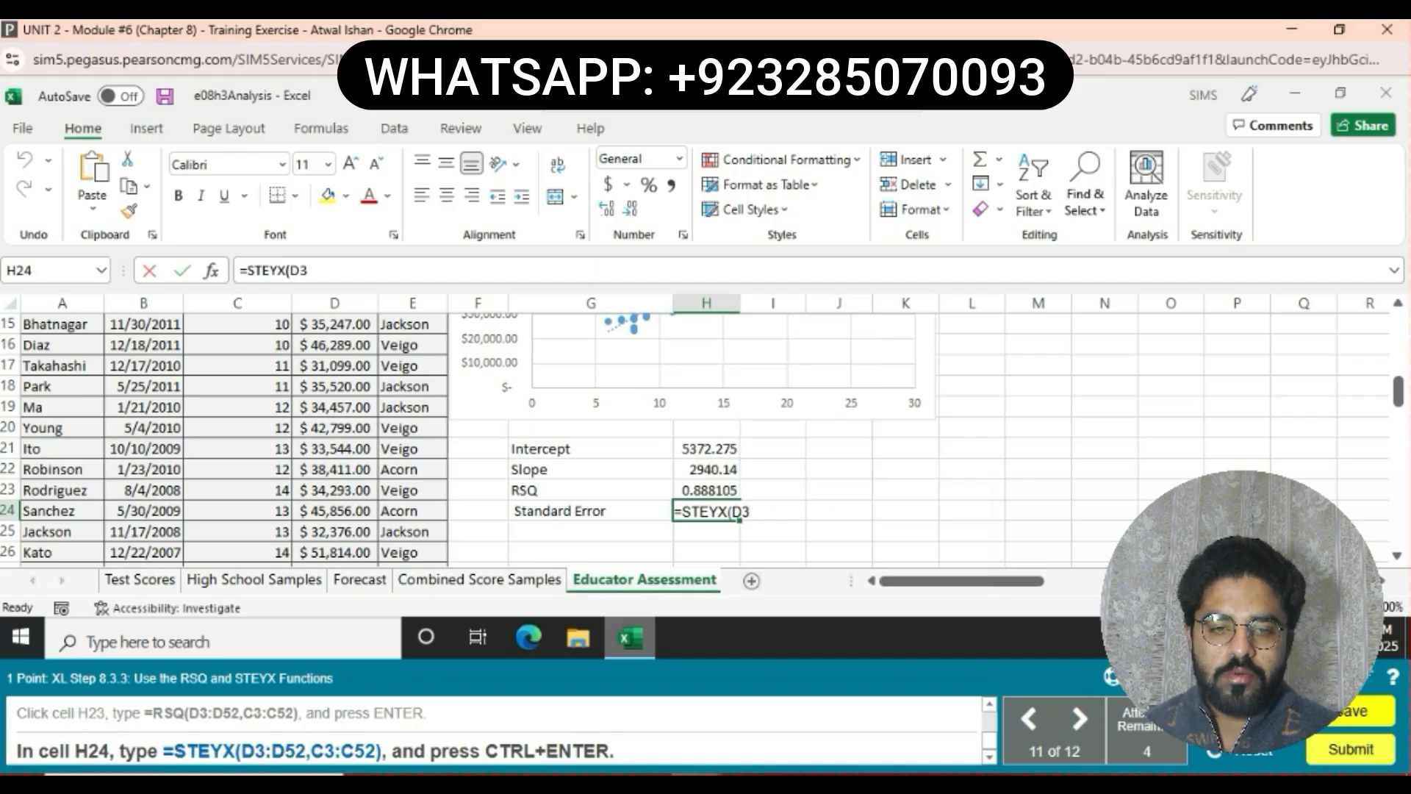
type(":D52")
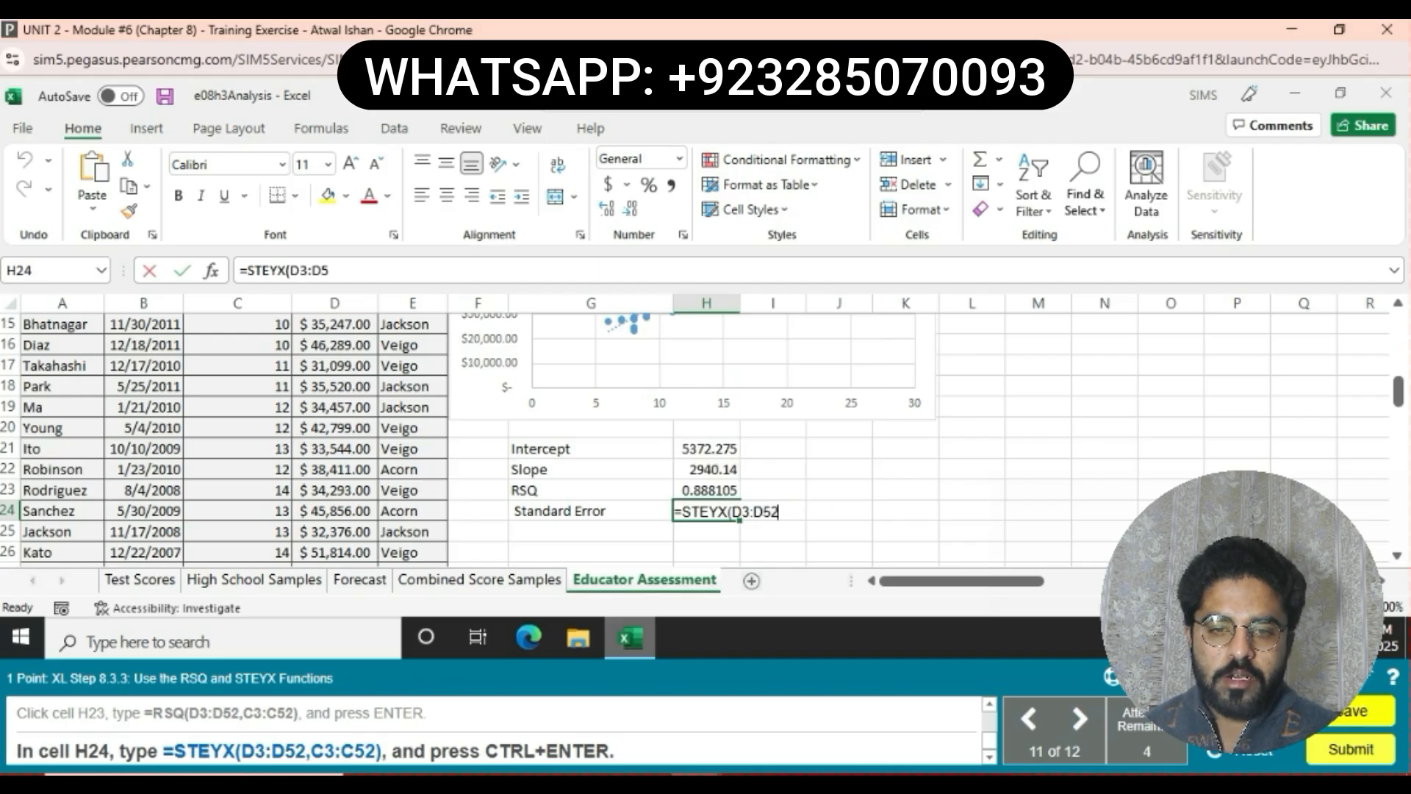
type(",C3:")
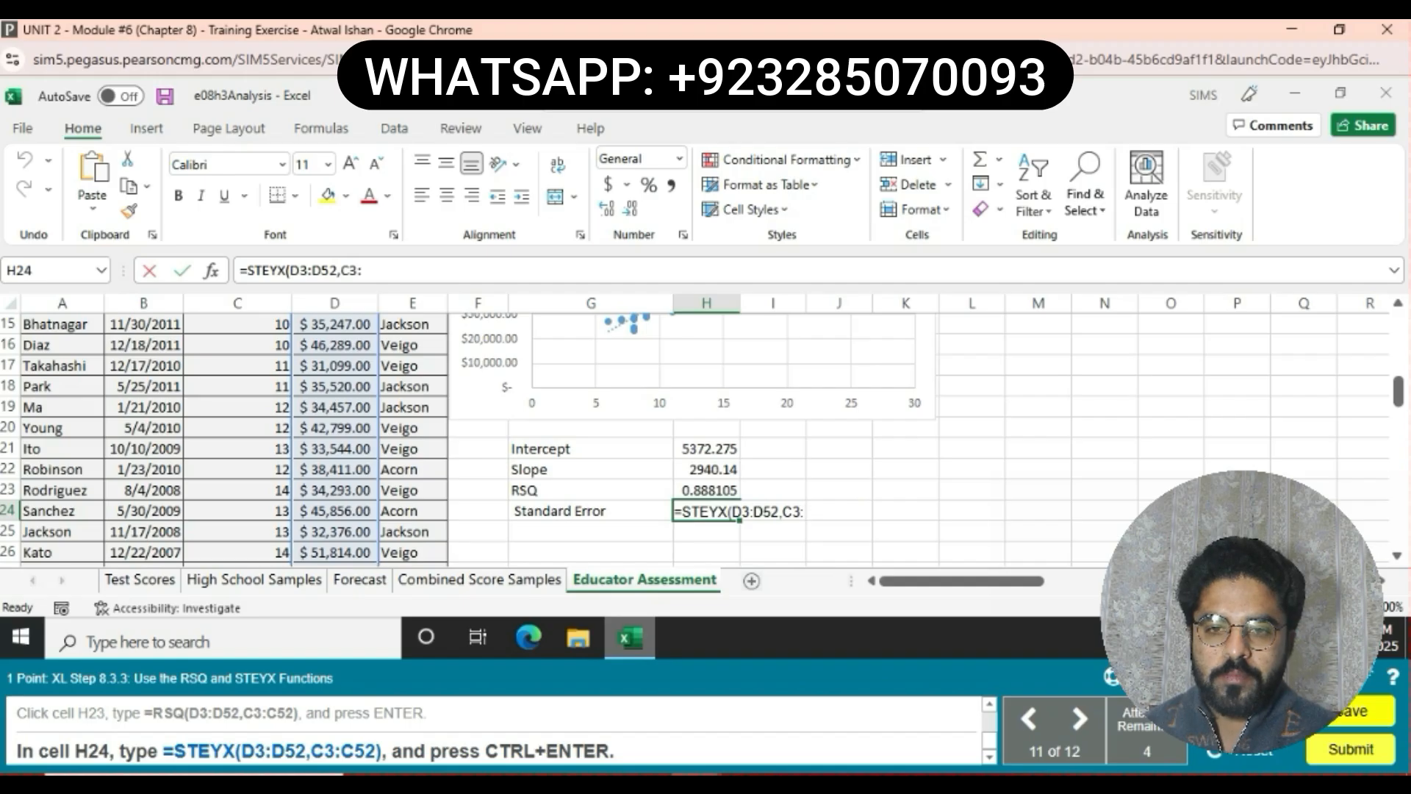
type("C52")
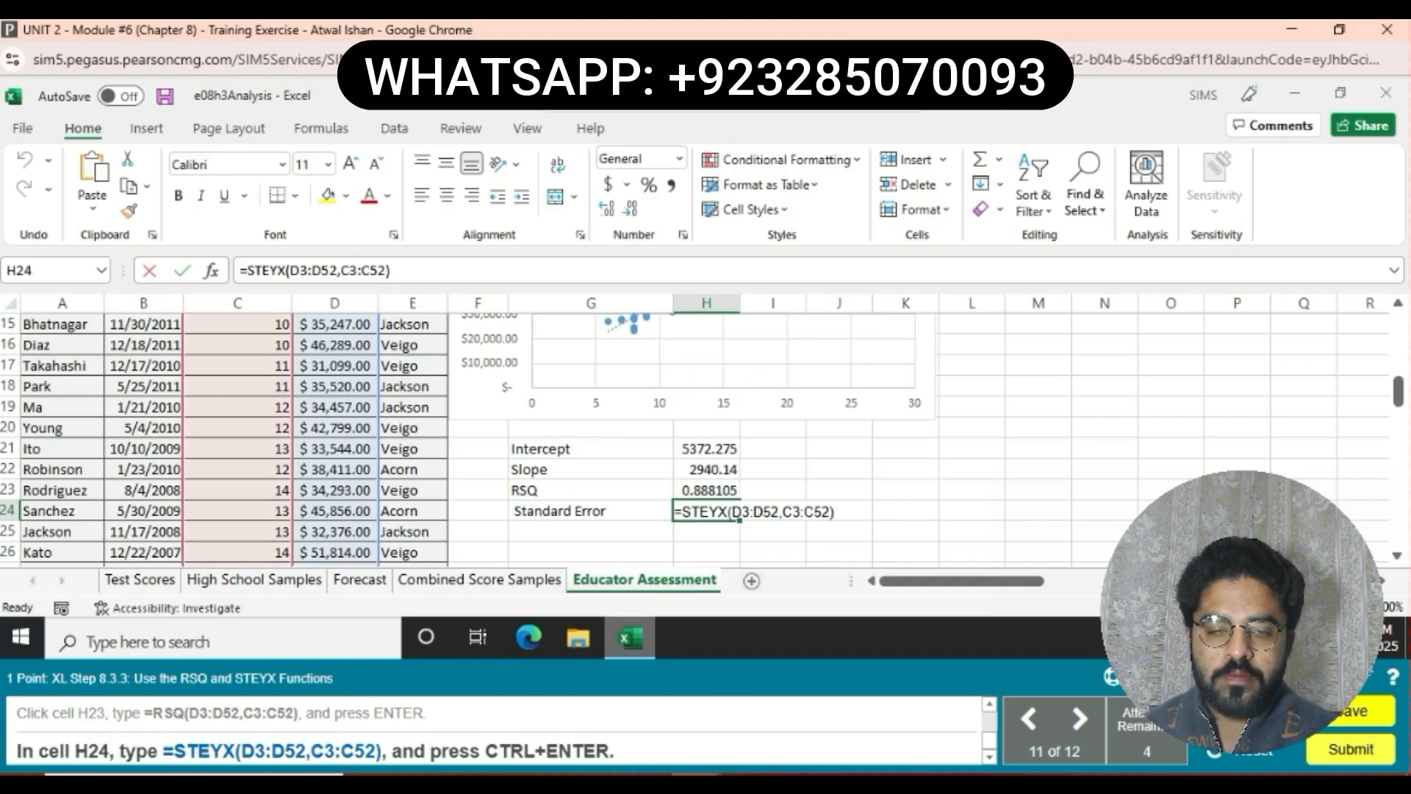
key("Return")
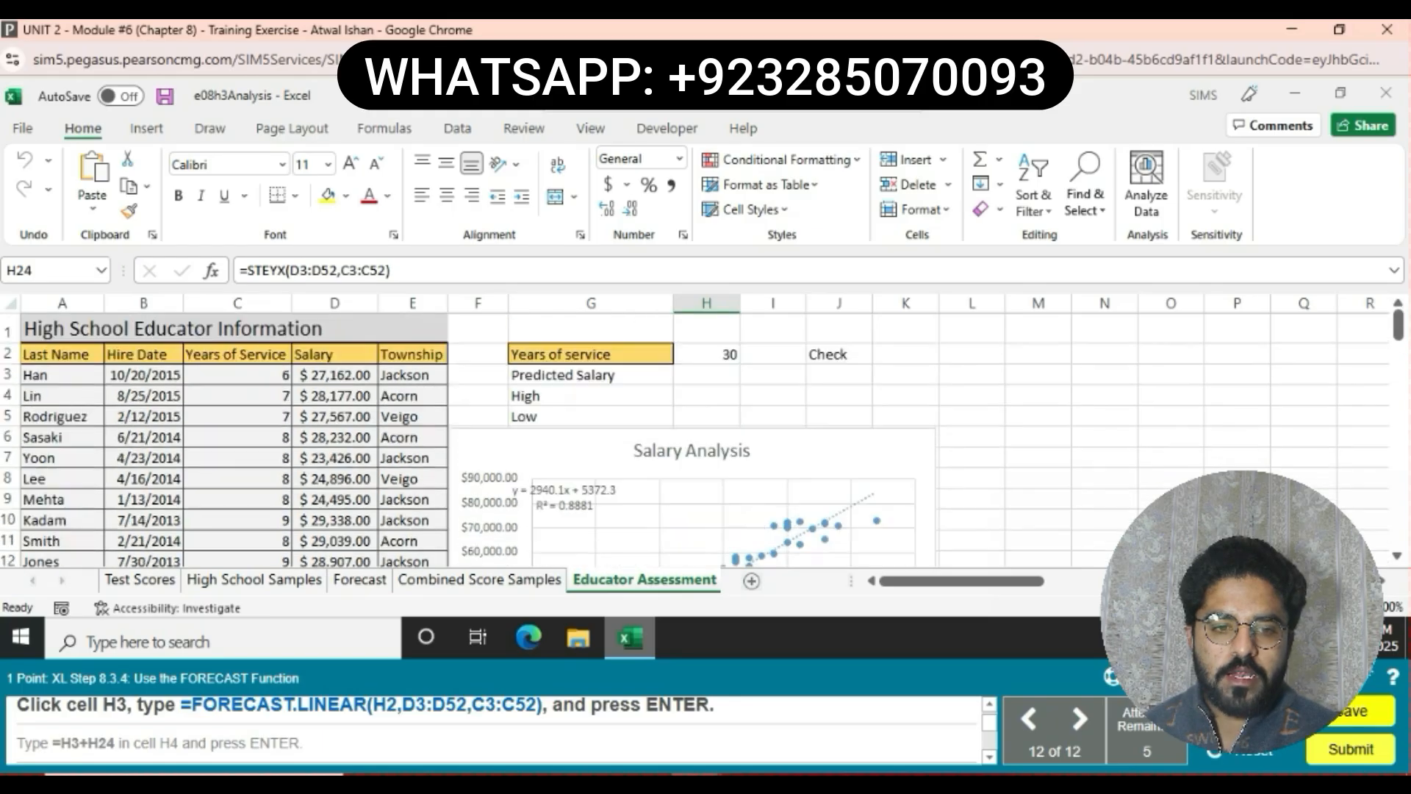
Calculate the predicted salary in cell H3 with the formula =FORECAST.LINEAR(H2,D3:D52,C3:C52).
left_click(706, 375)
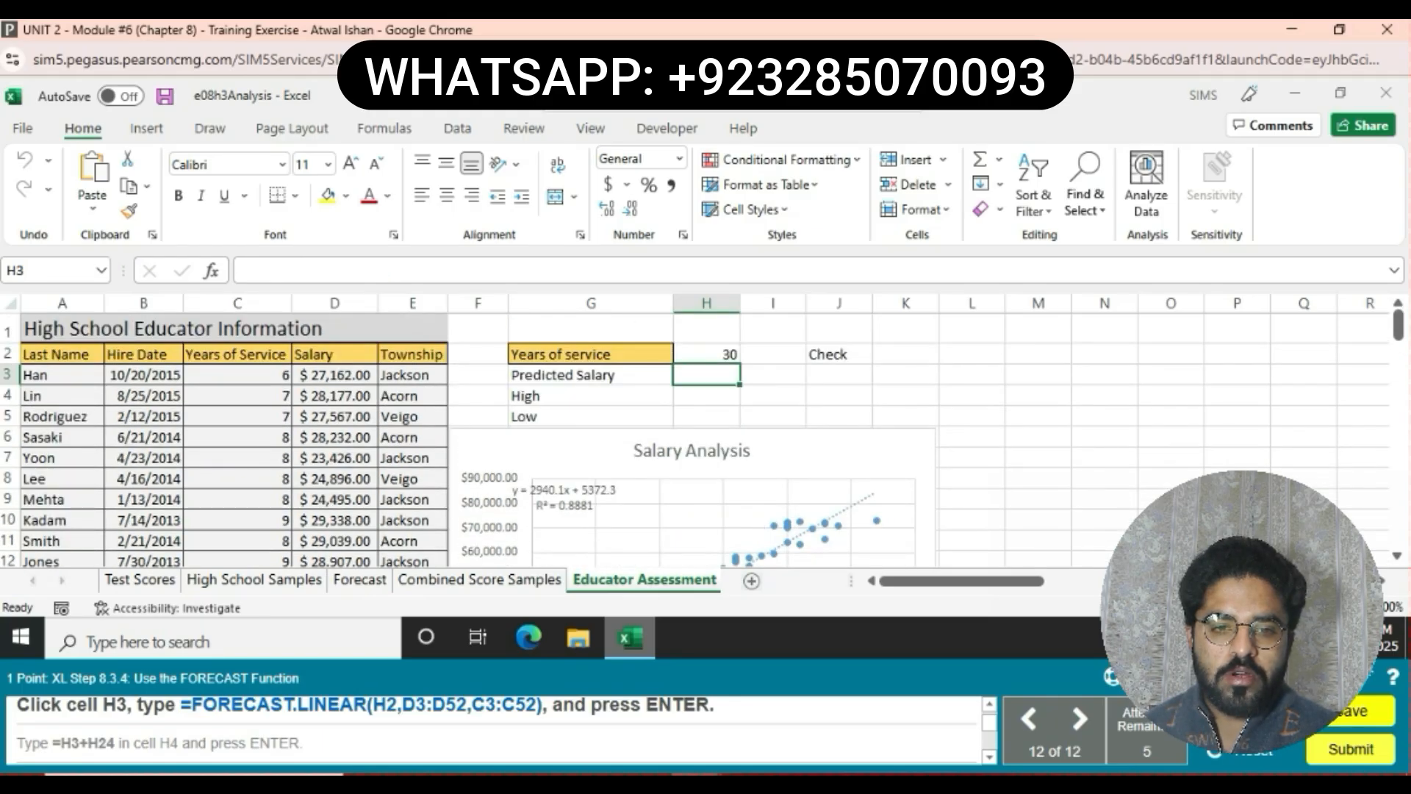
type("=F")
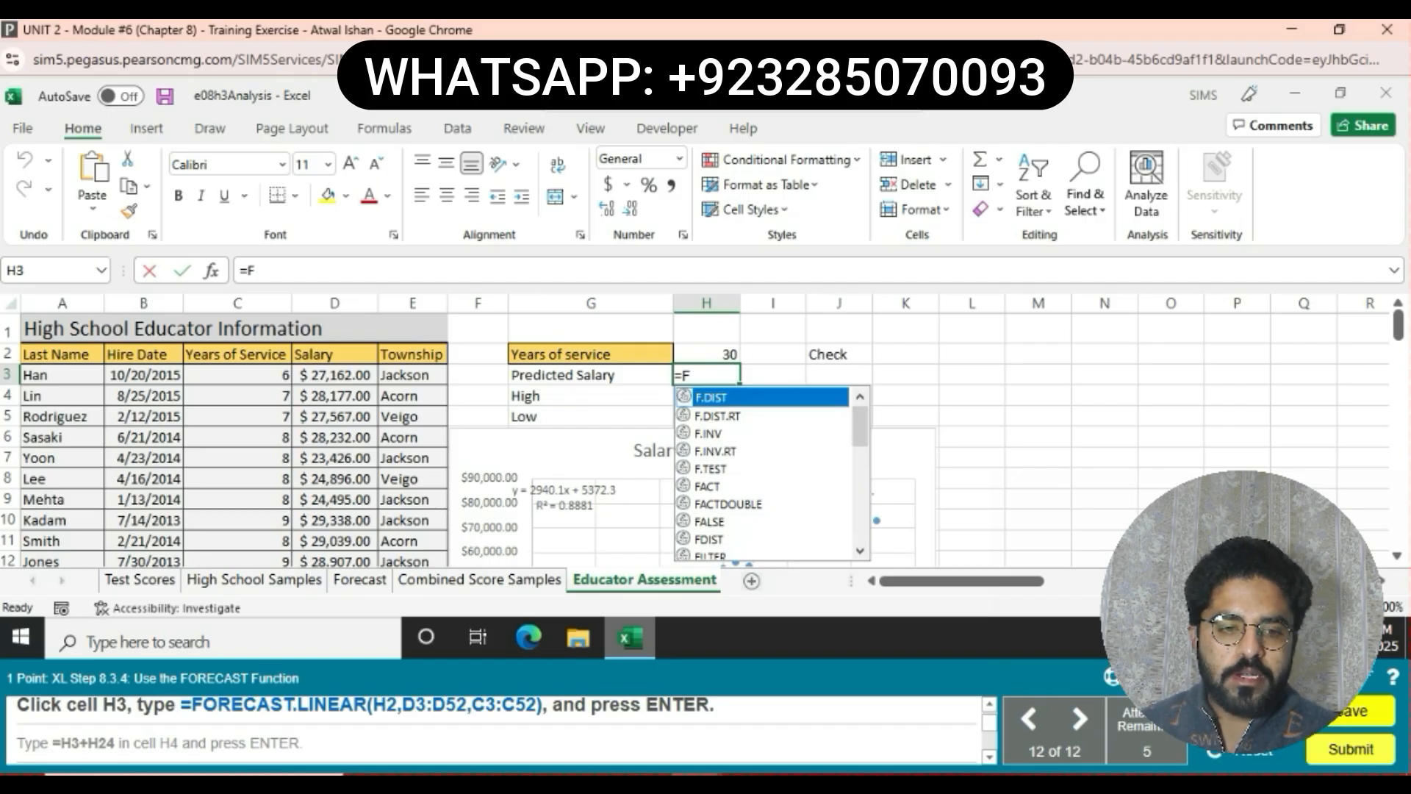
type("ORE")
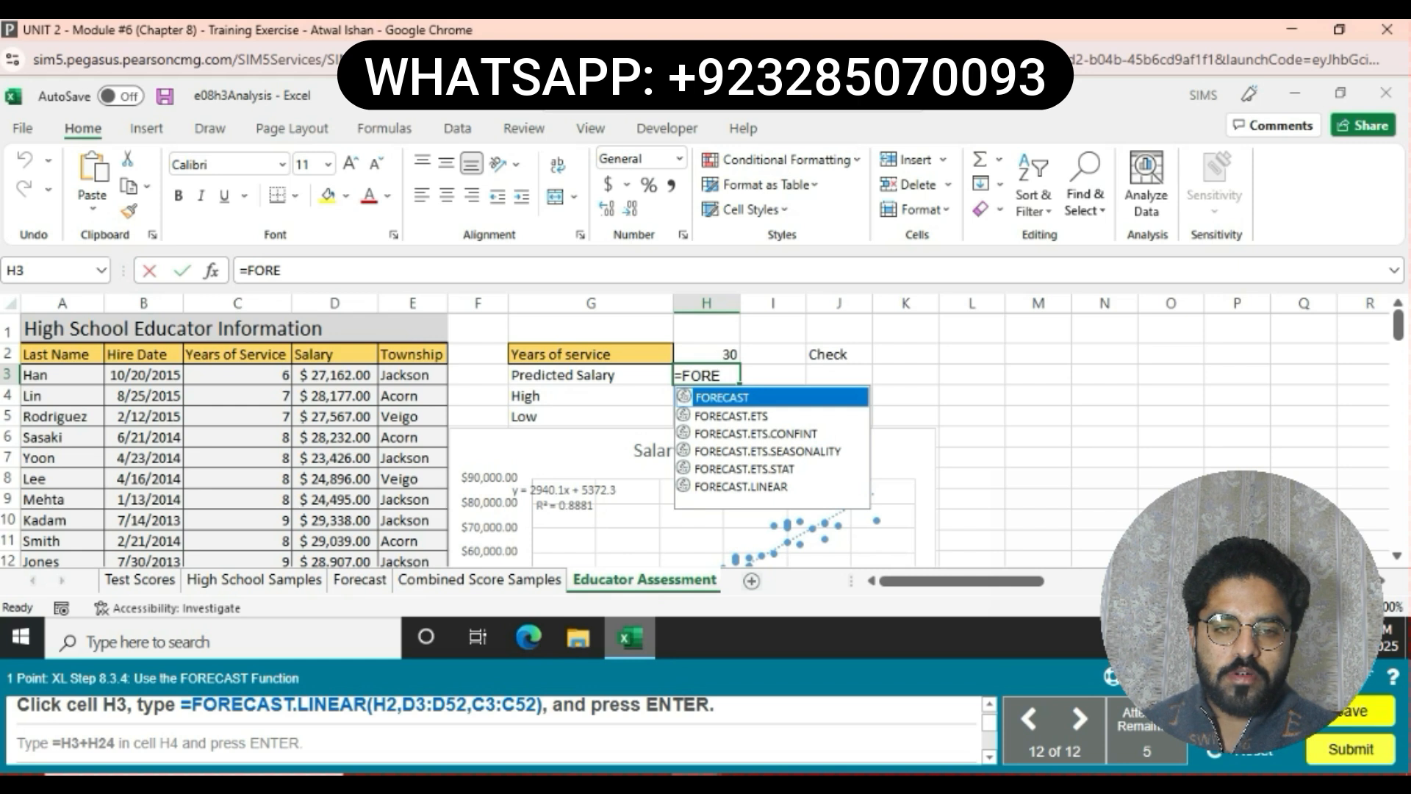
key("Down")
key("Down")
key("Down")
key("Down")
key("Down")
key("Tab")
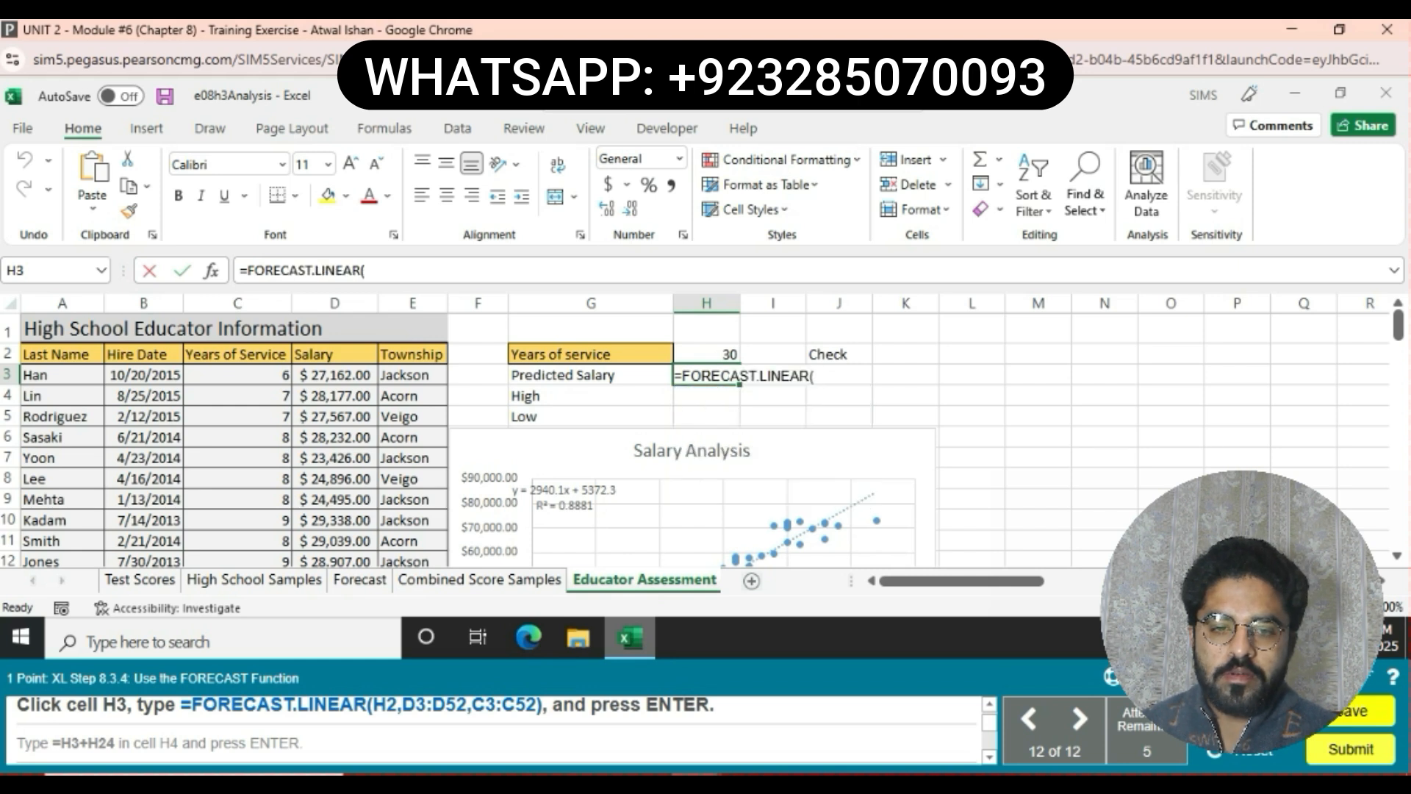
type("H2")
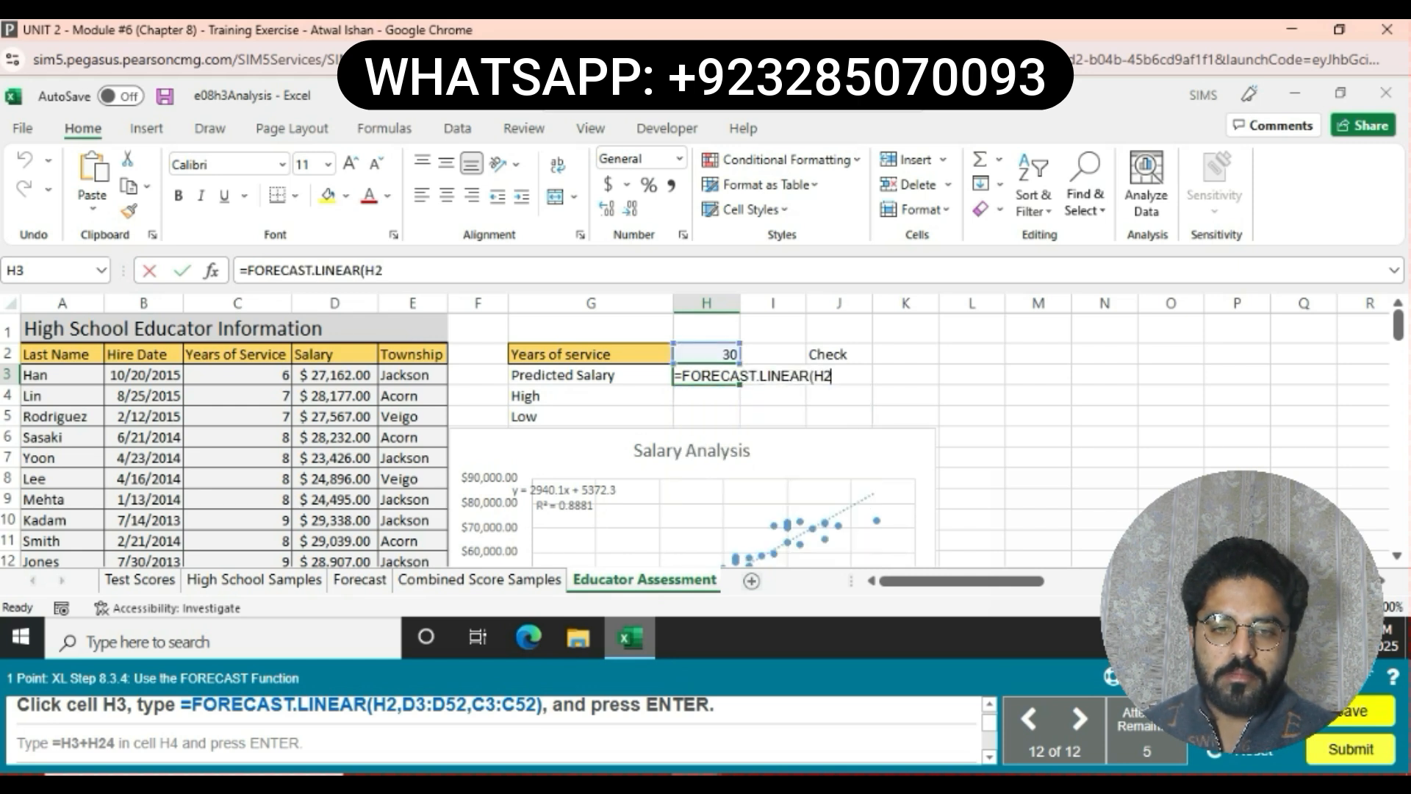
type(",D3")
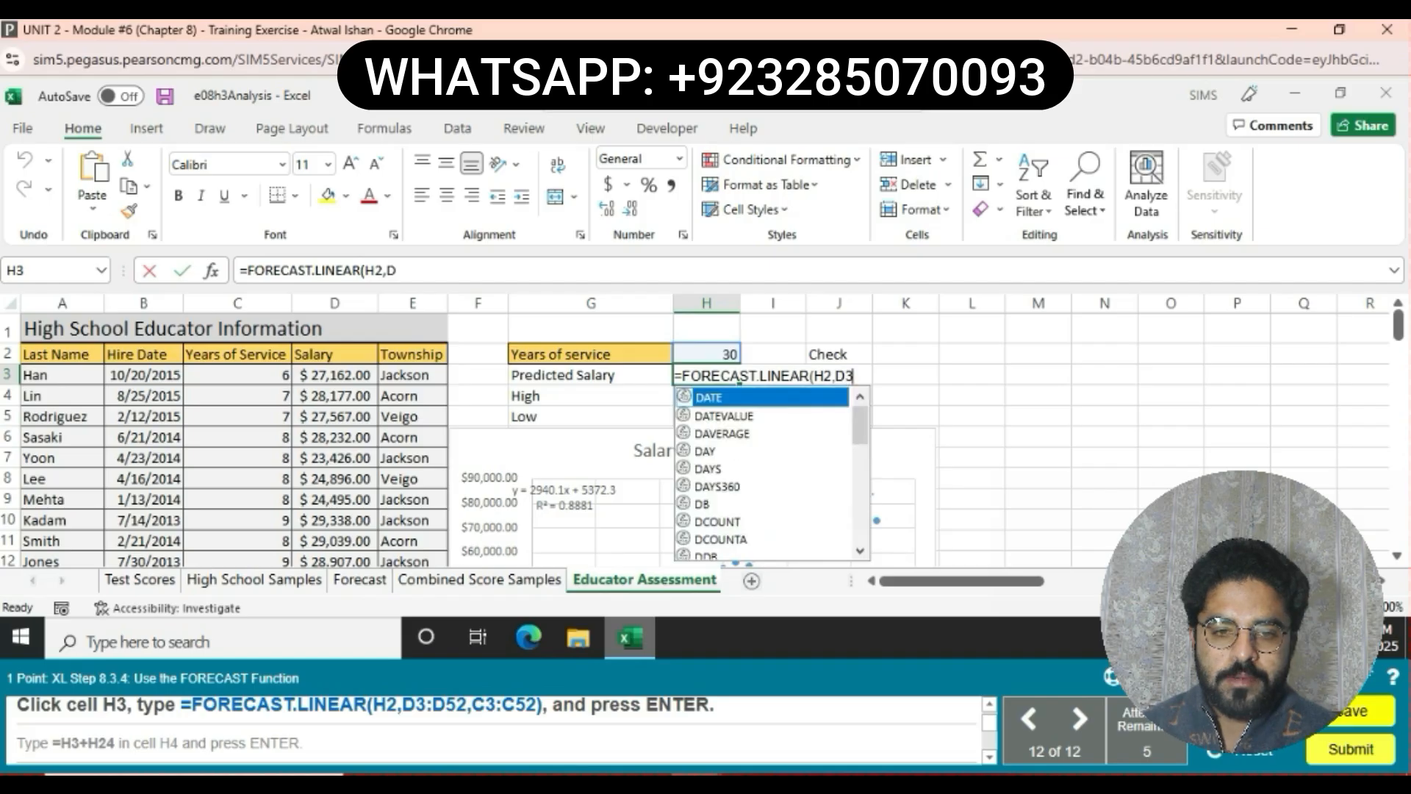
type(":D5")
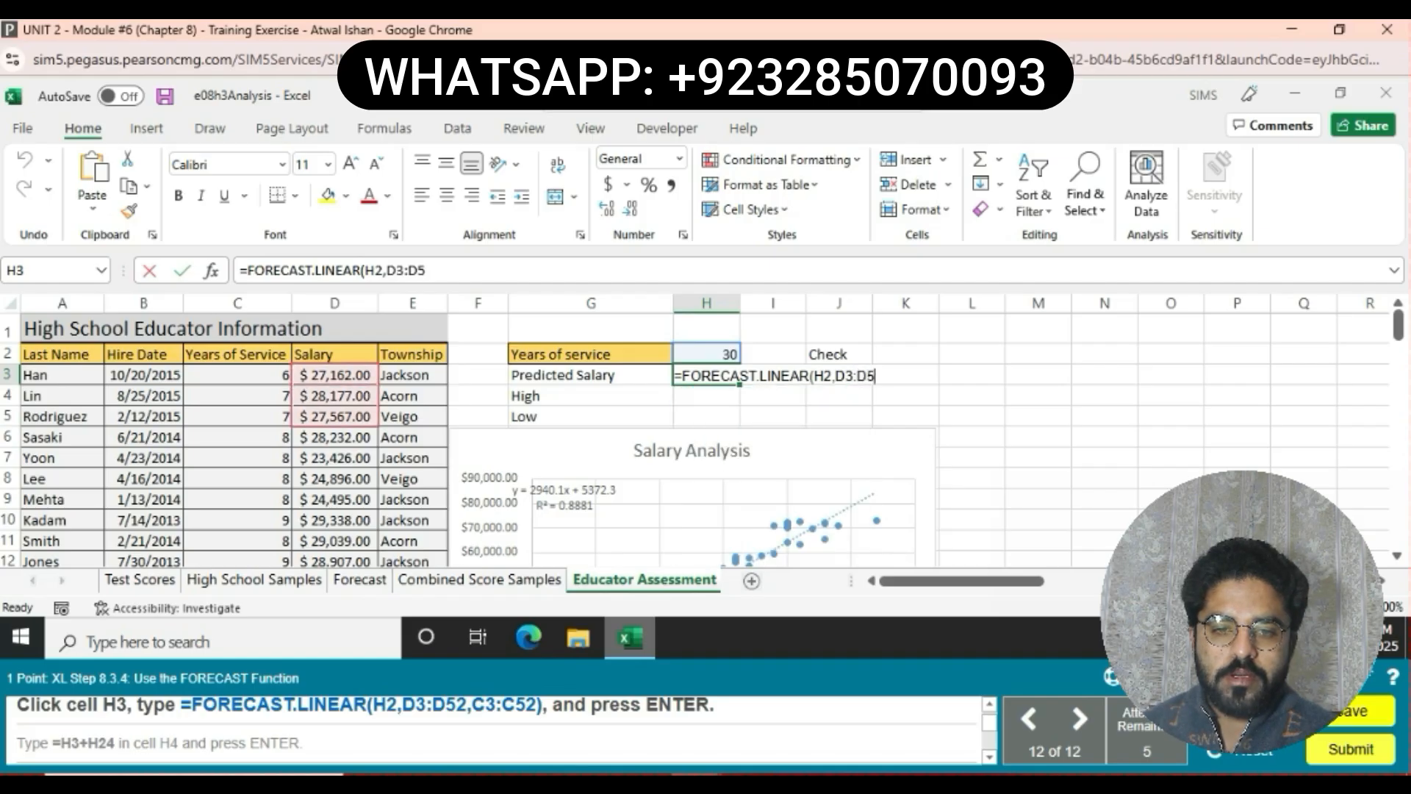
type("2,C3")
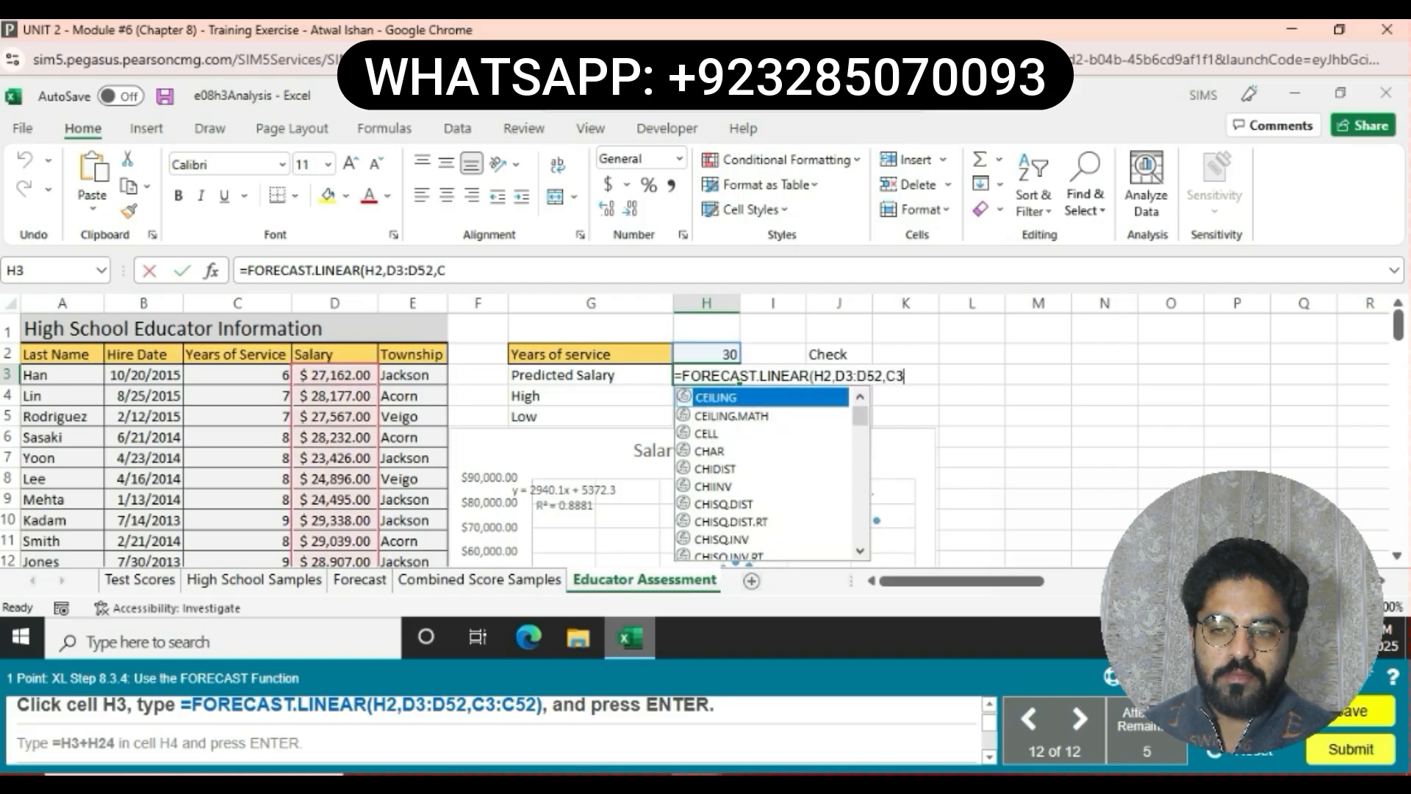
type(":C52")
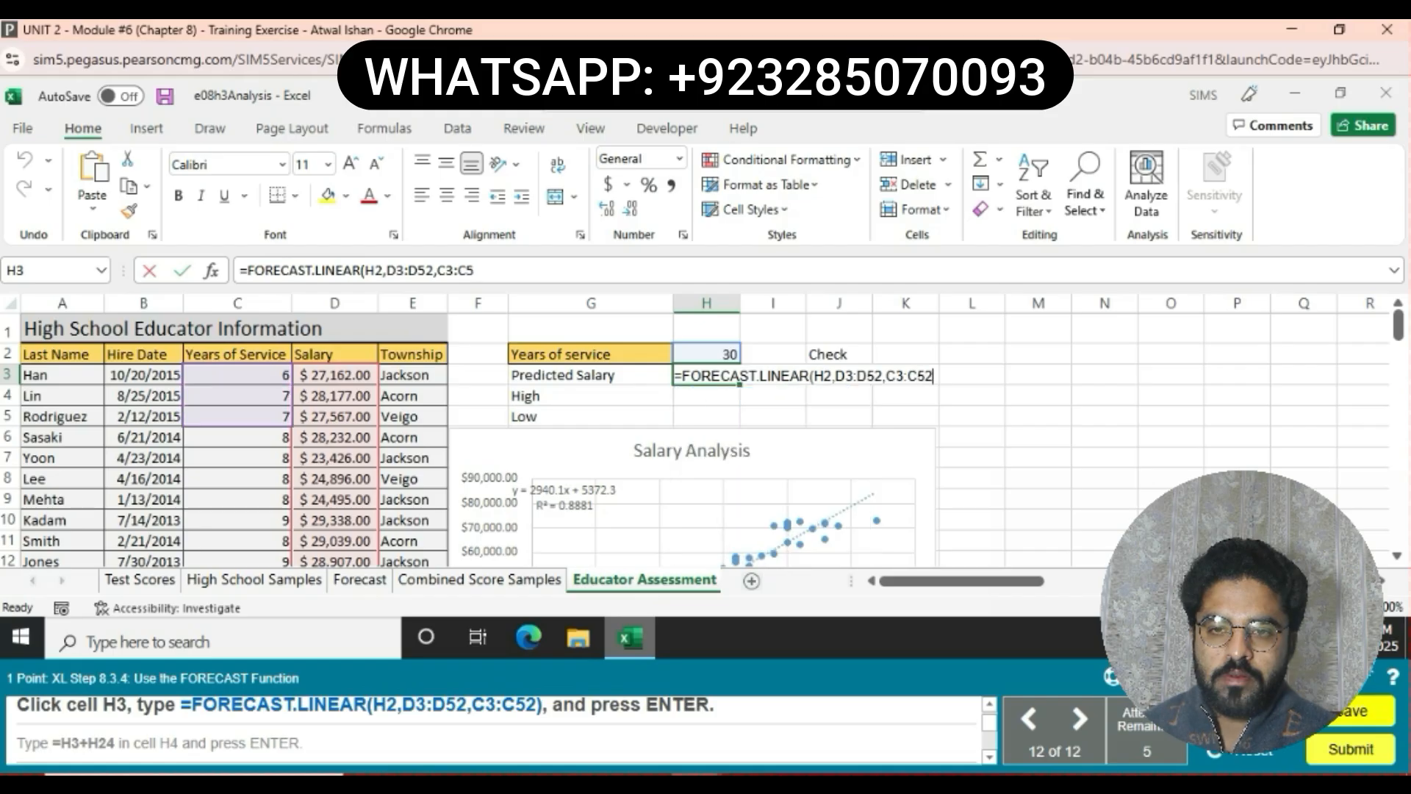
type(")")
key("Return")
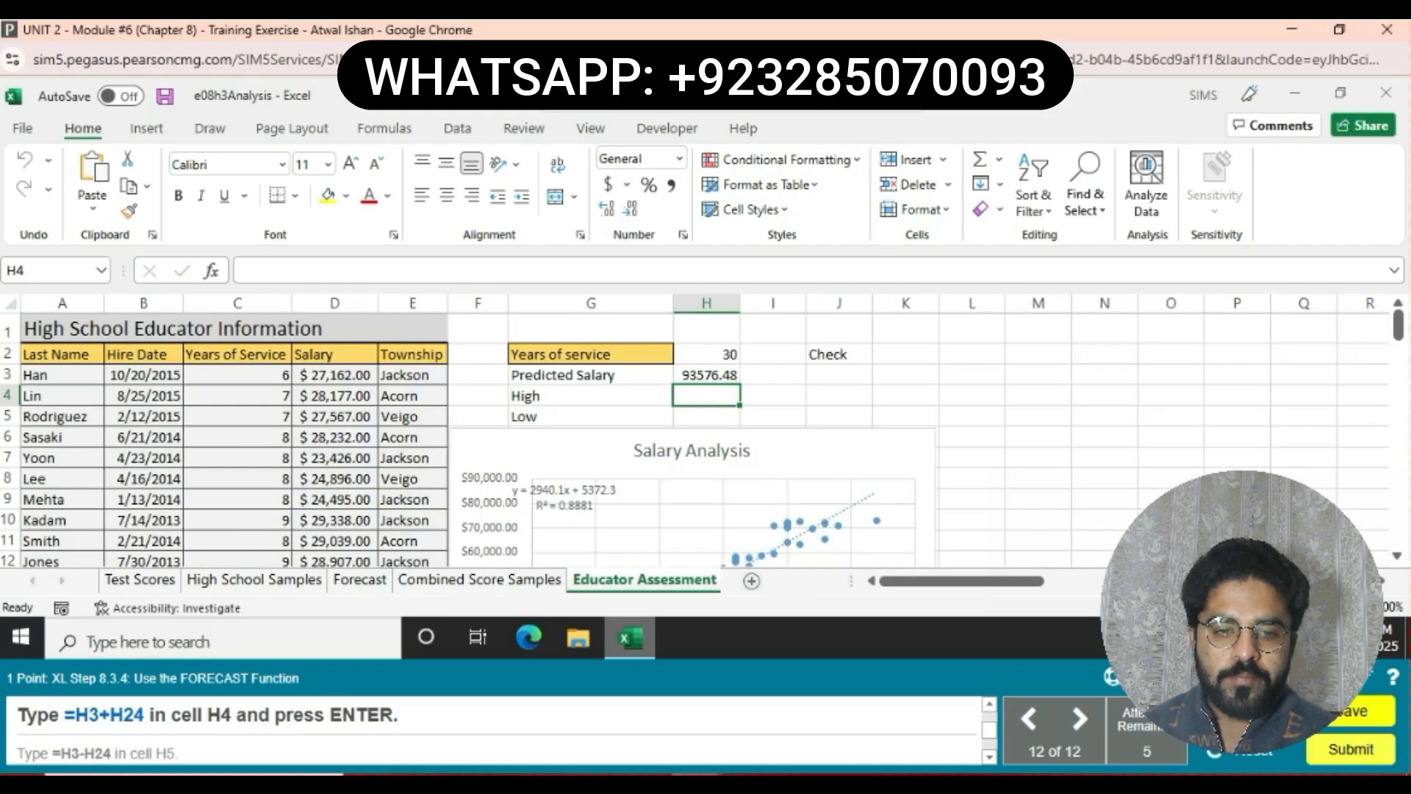
Calculate the high salary estimate in cell H4 with the formula =H3+H24.
type("=")
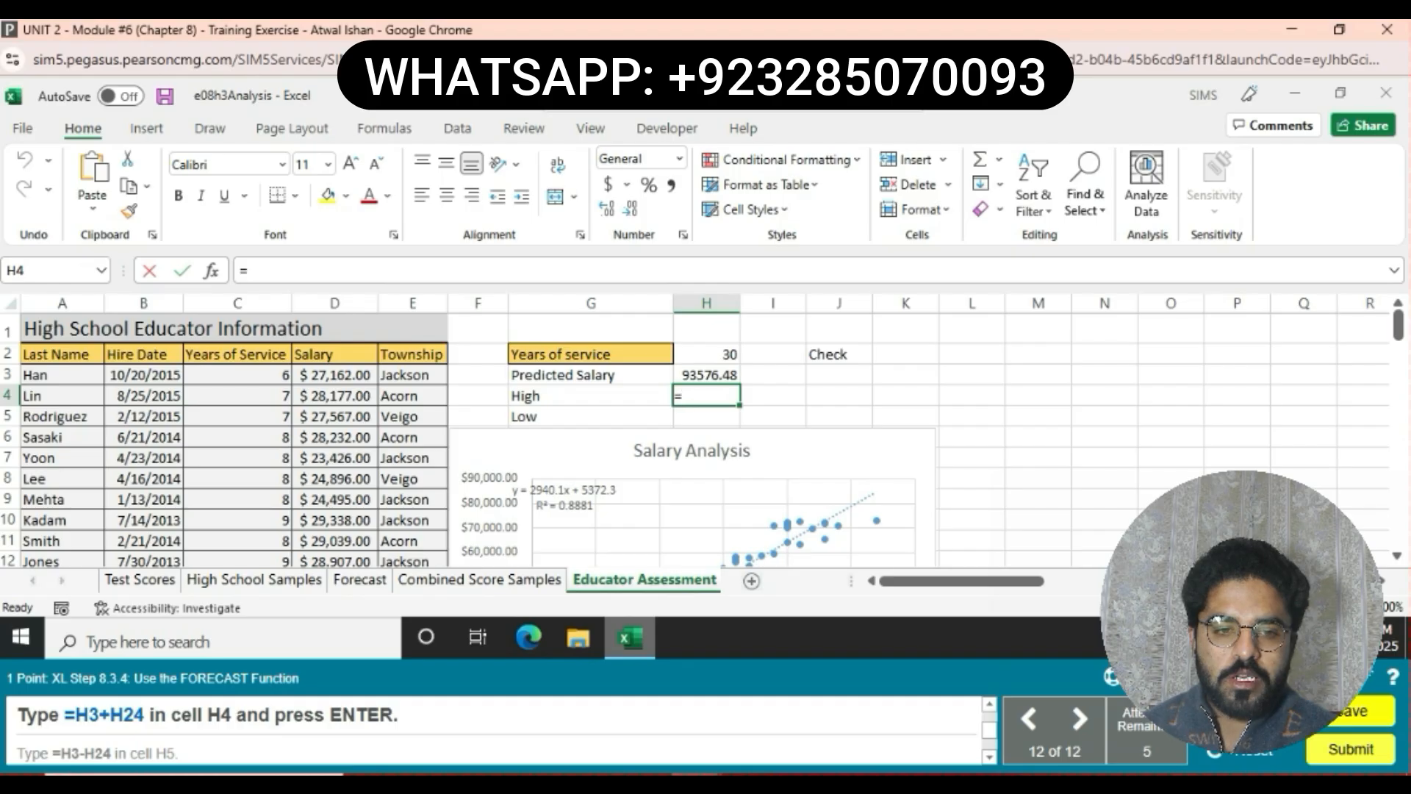
type("H3")
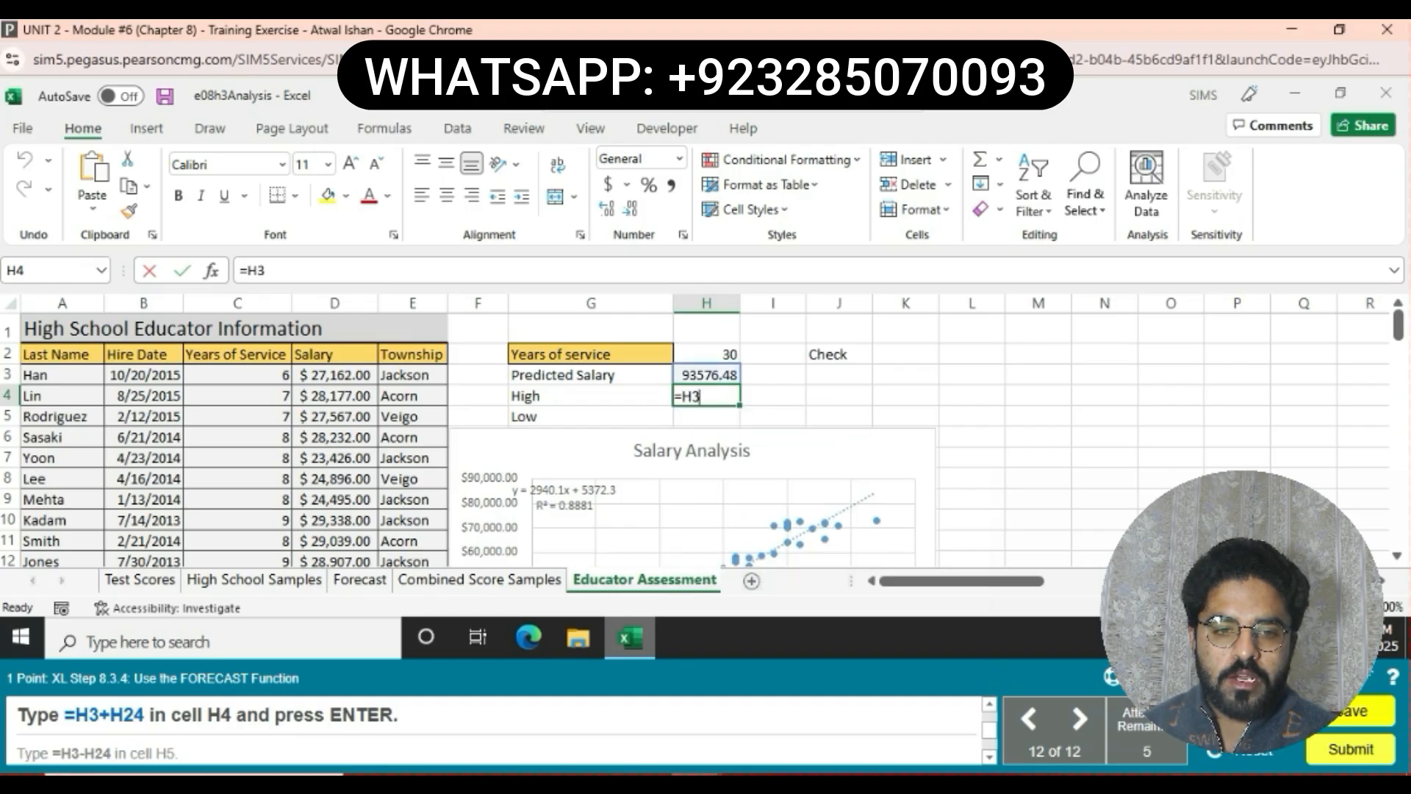
type("+")
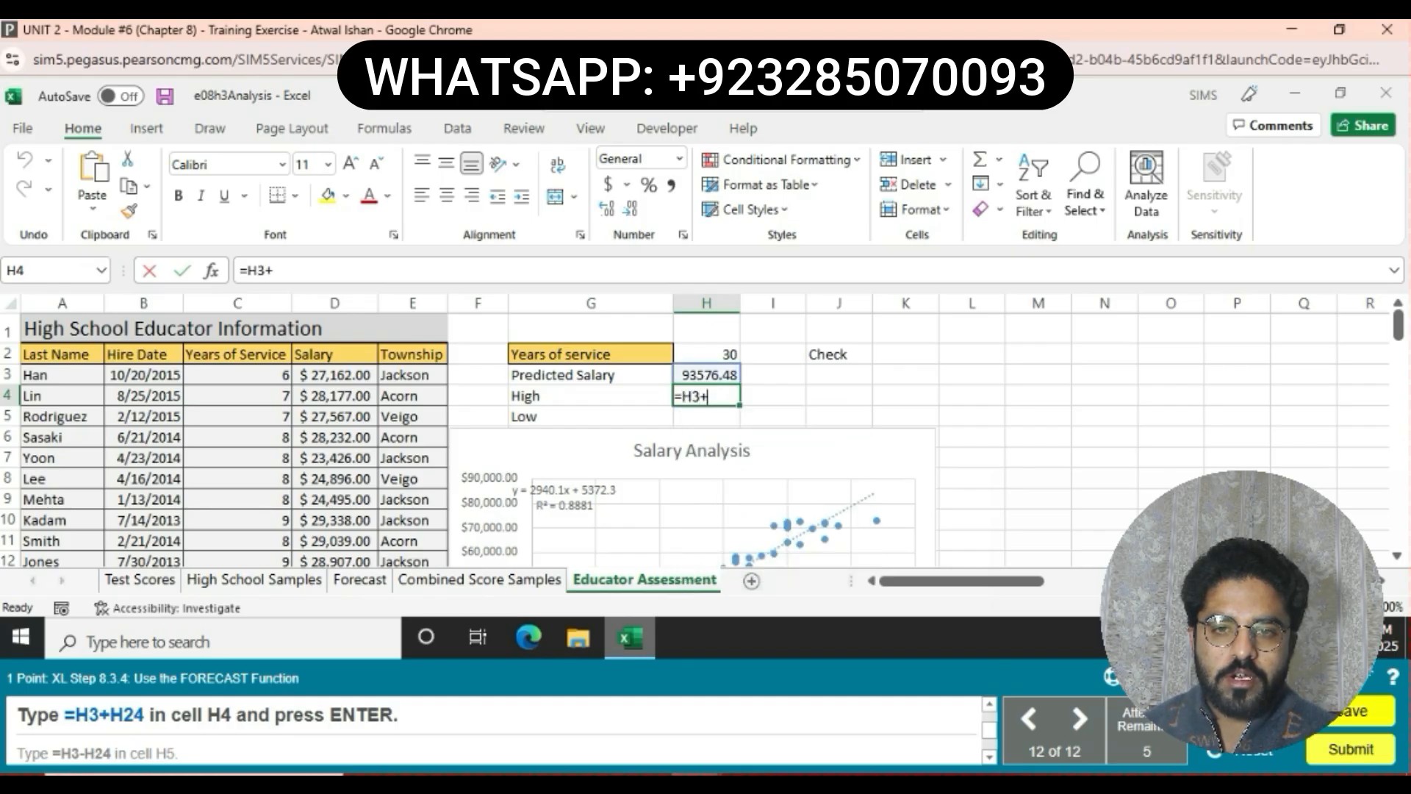
type("H24")
key("Return")
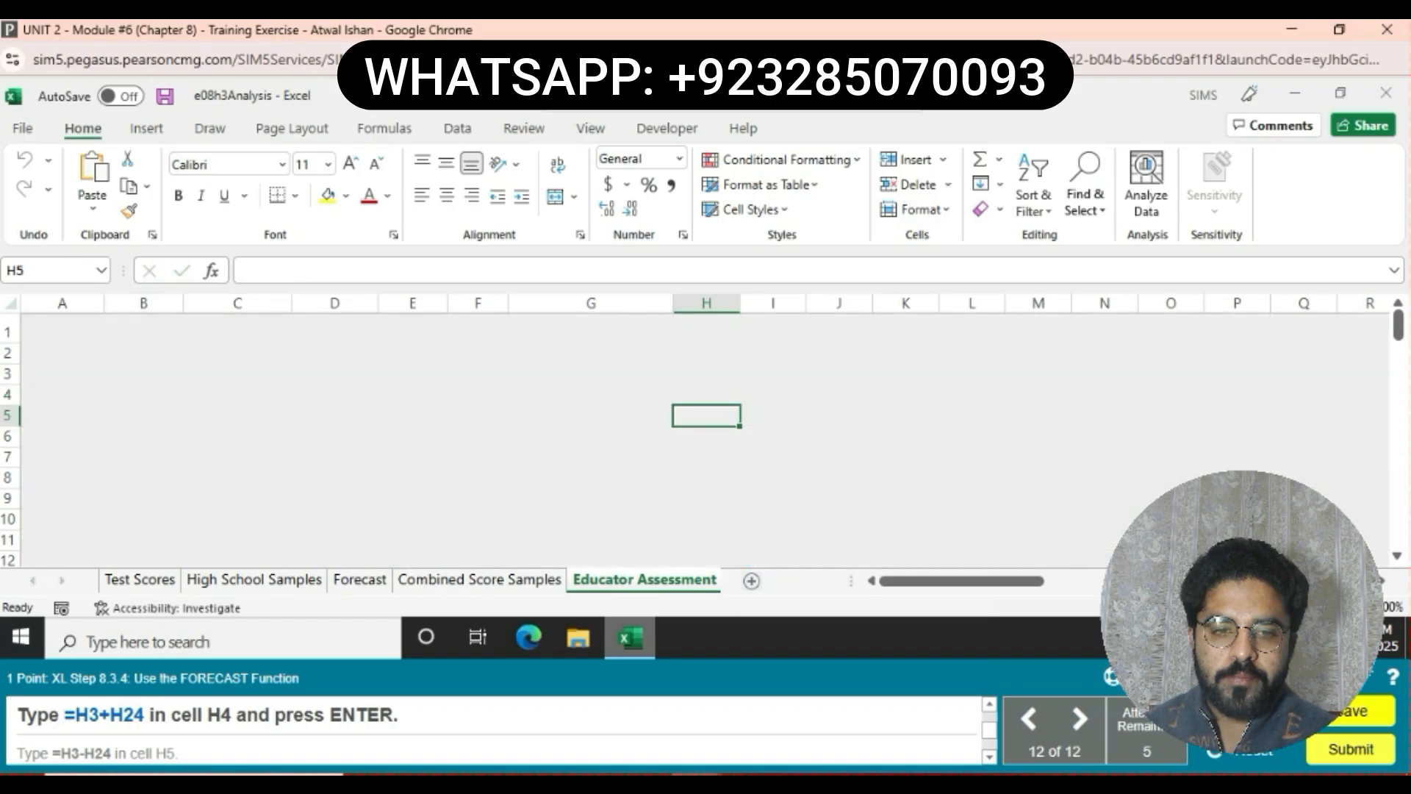
Calculate the low salary estimate in cell H5 with the formula =H3-H24.
type("=")
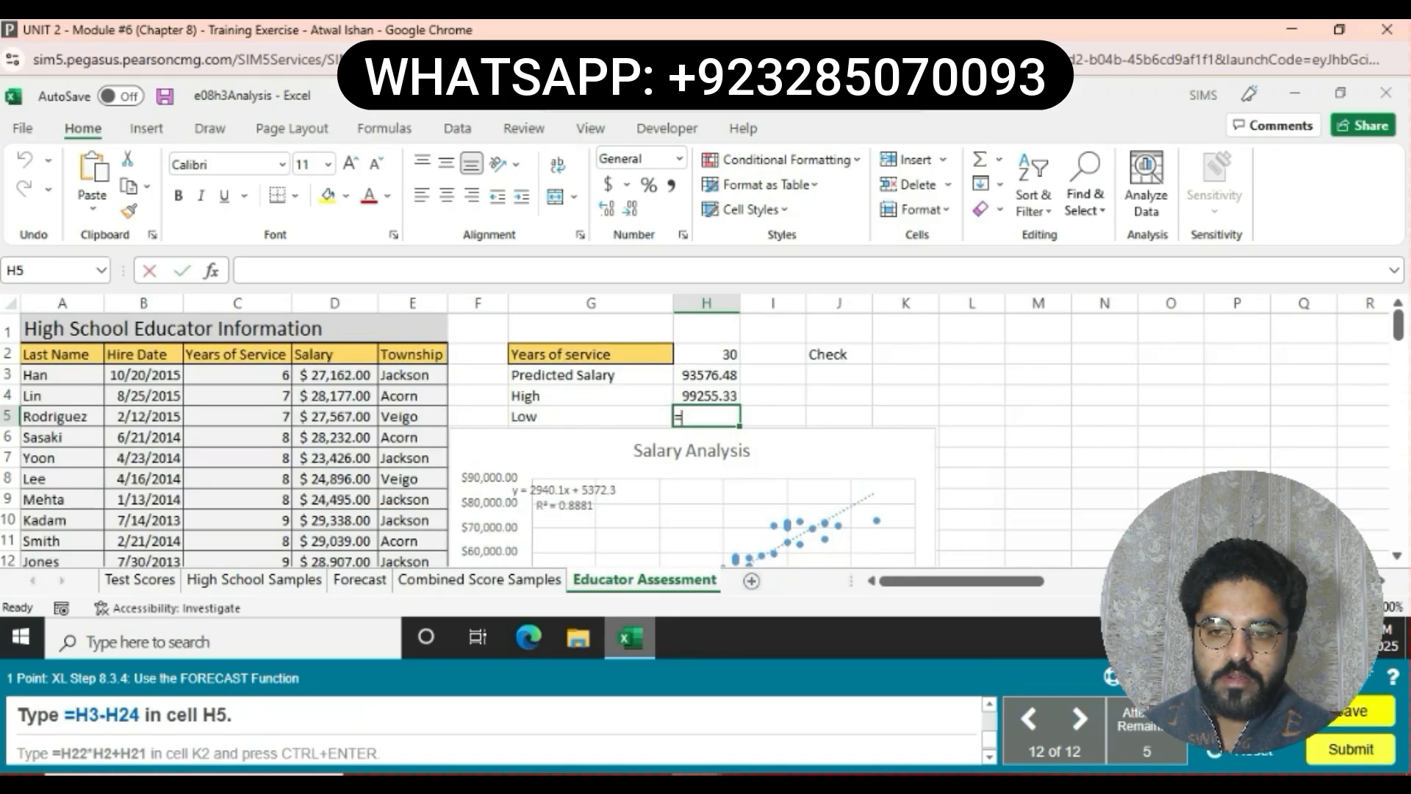
type("H3-H24")
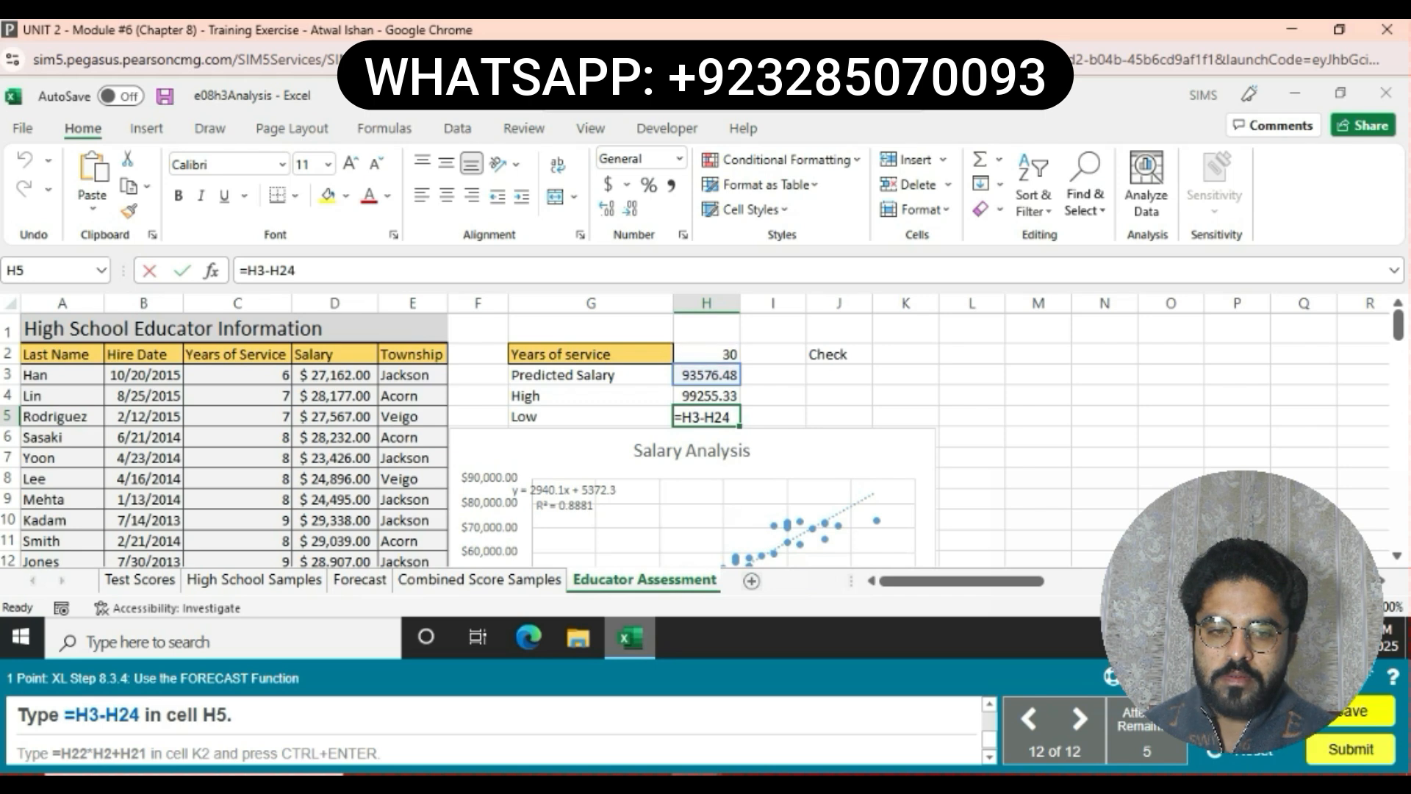
key("Return")
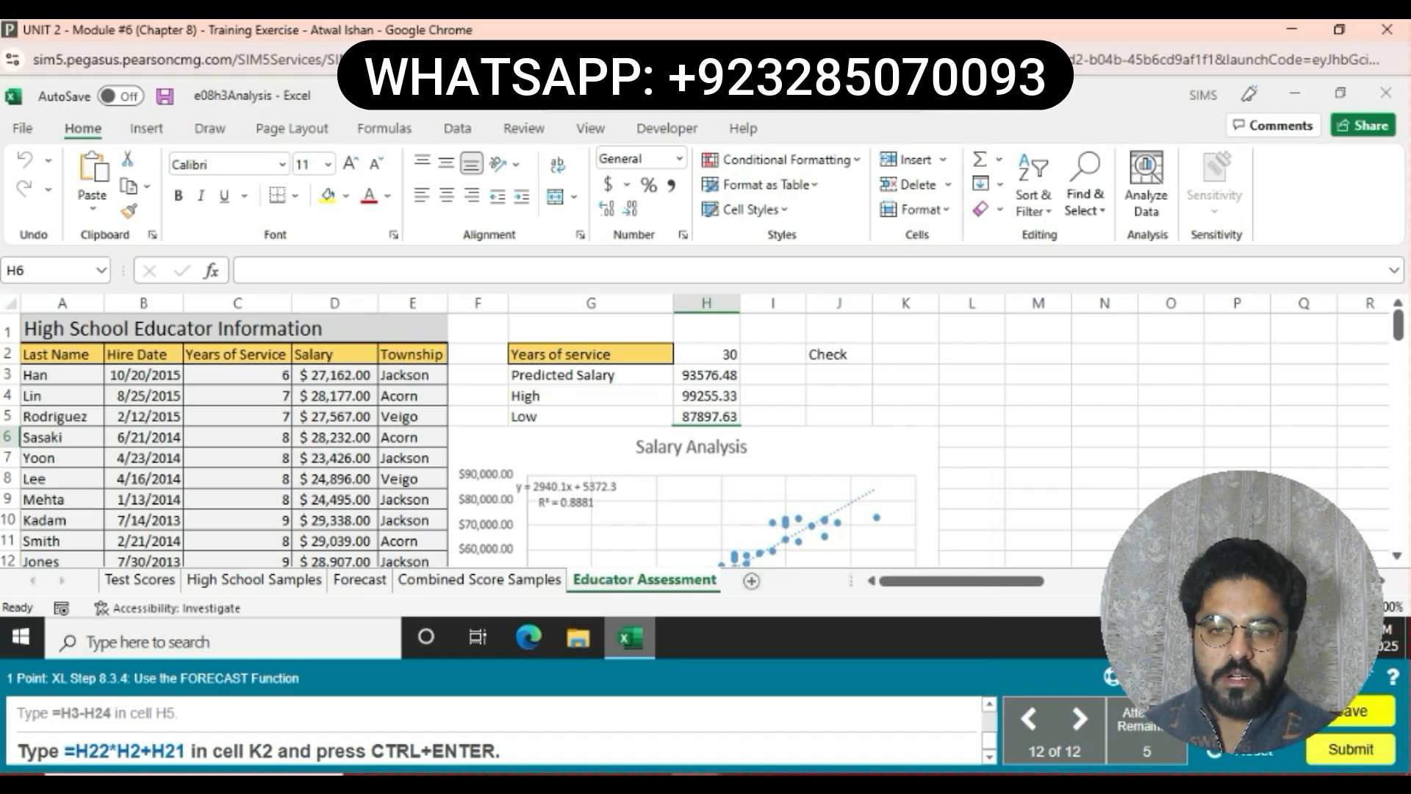
Enter the check formula =H22*H2+H21 in cell K2 beside the Check label.
left_click(905, 354)
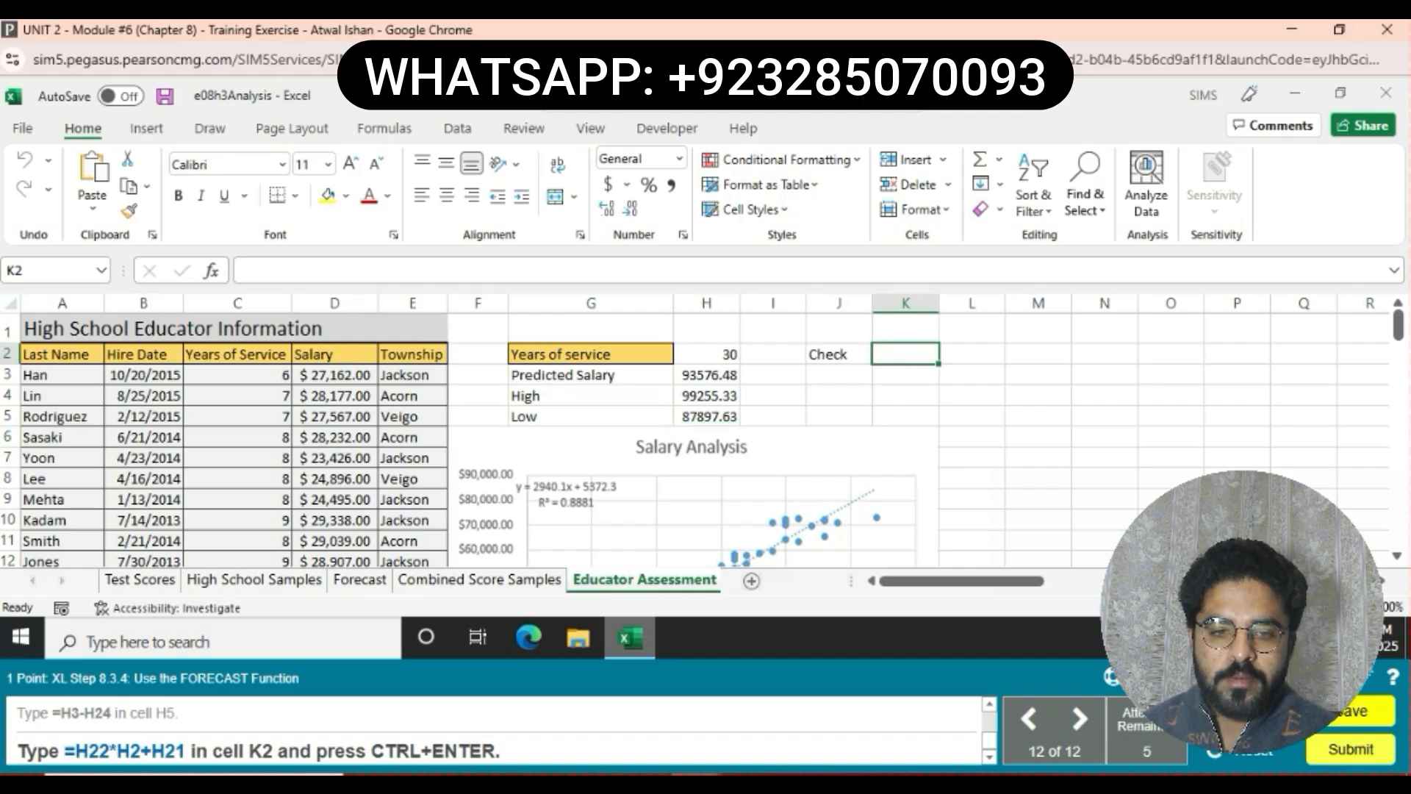
type("=H2")
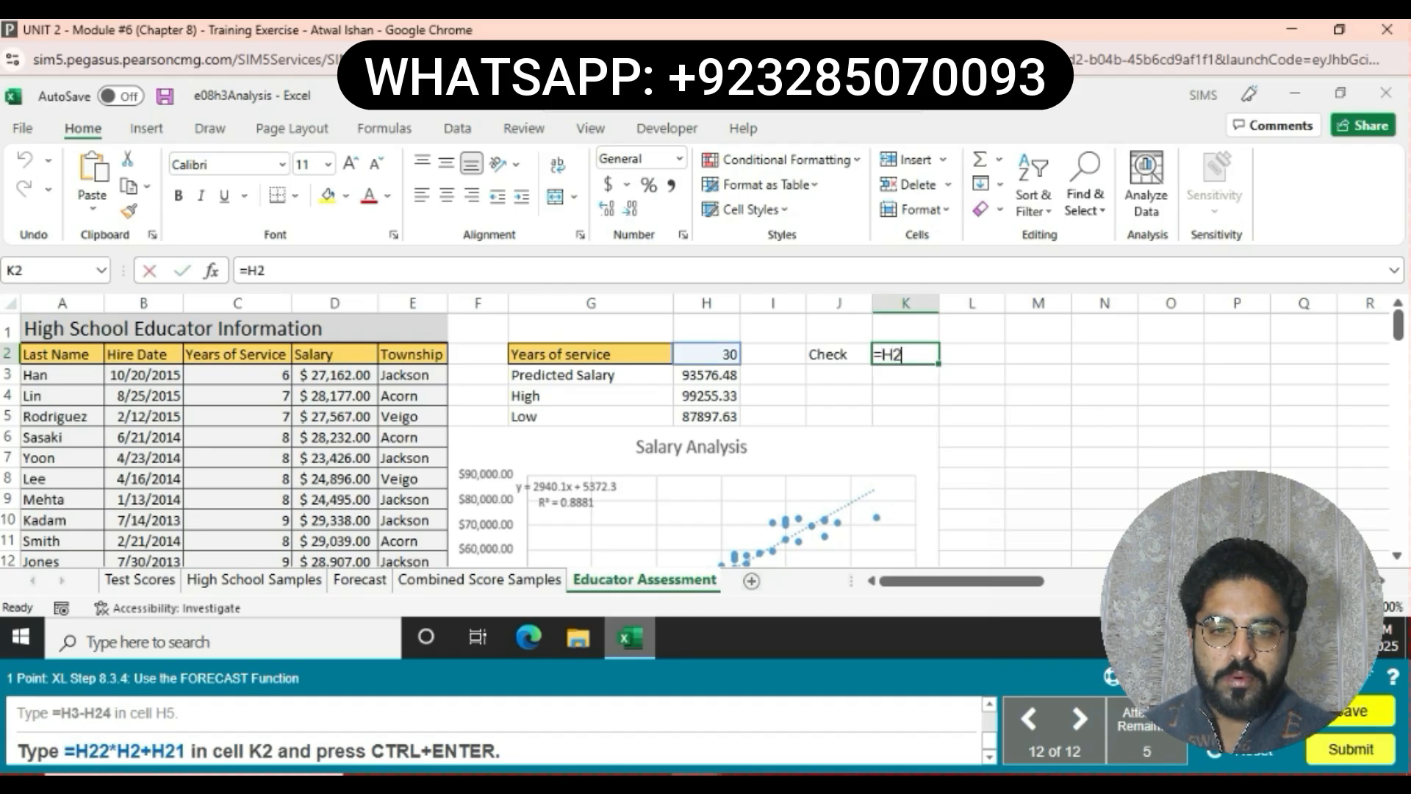
type("28")
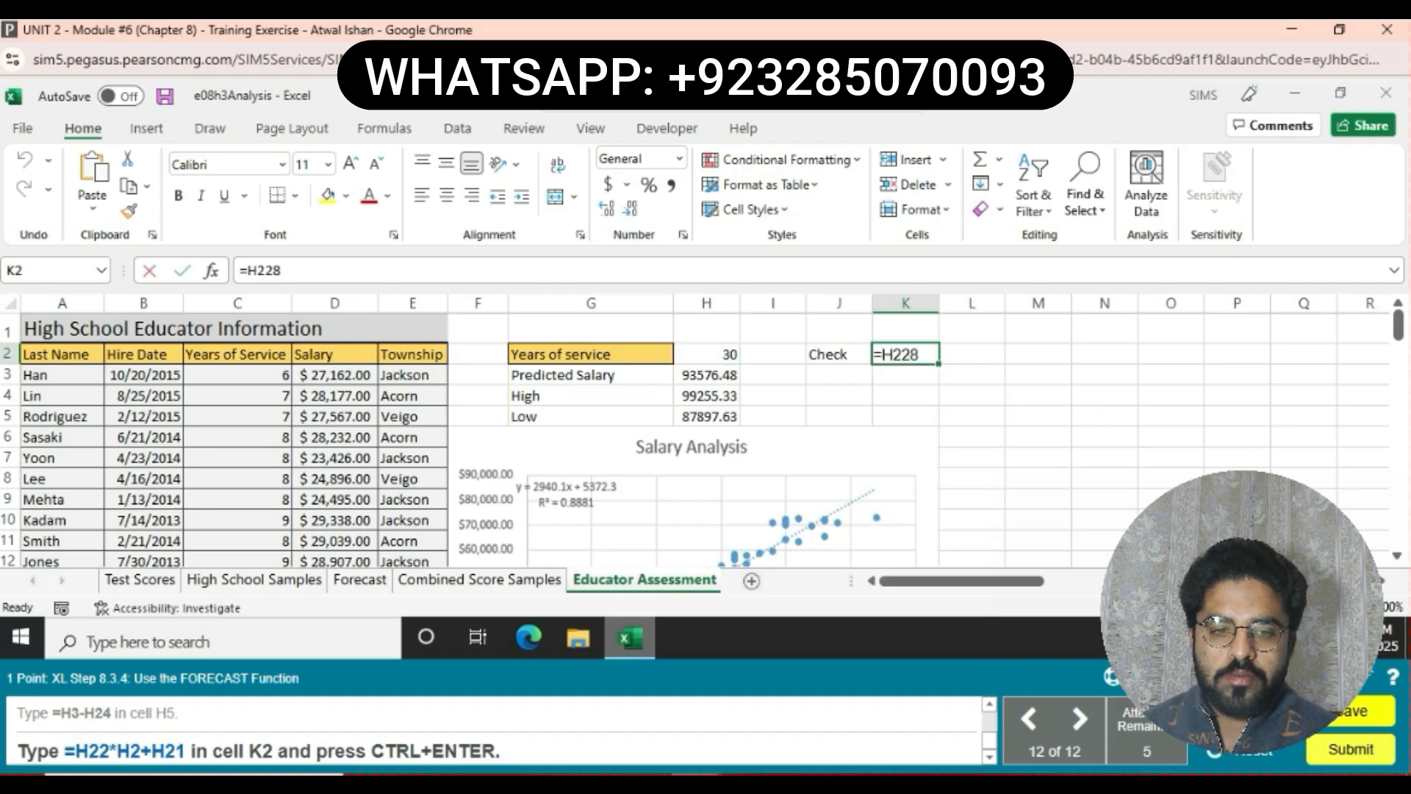
key("BackSpace")
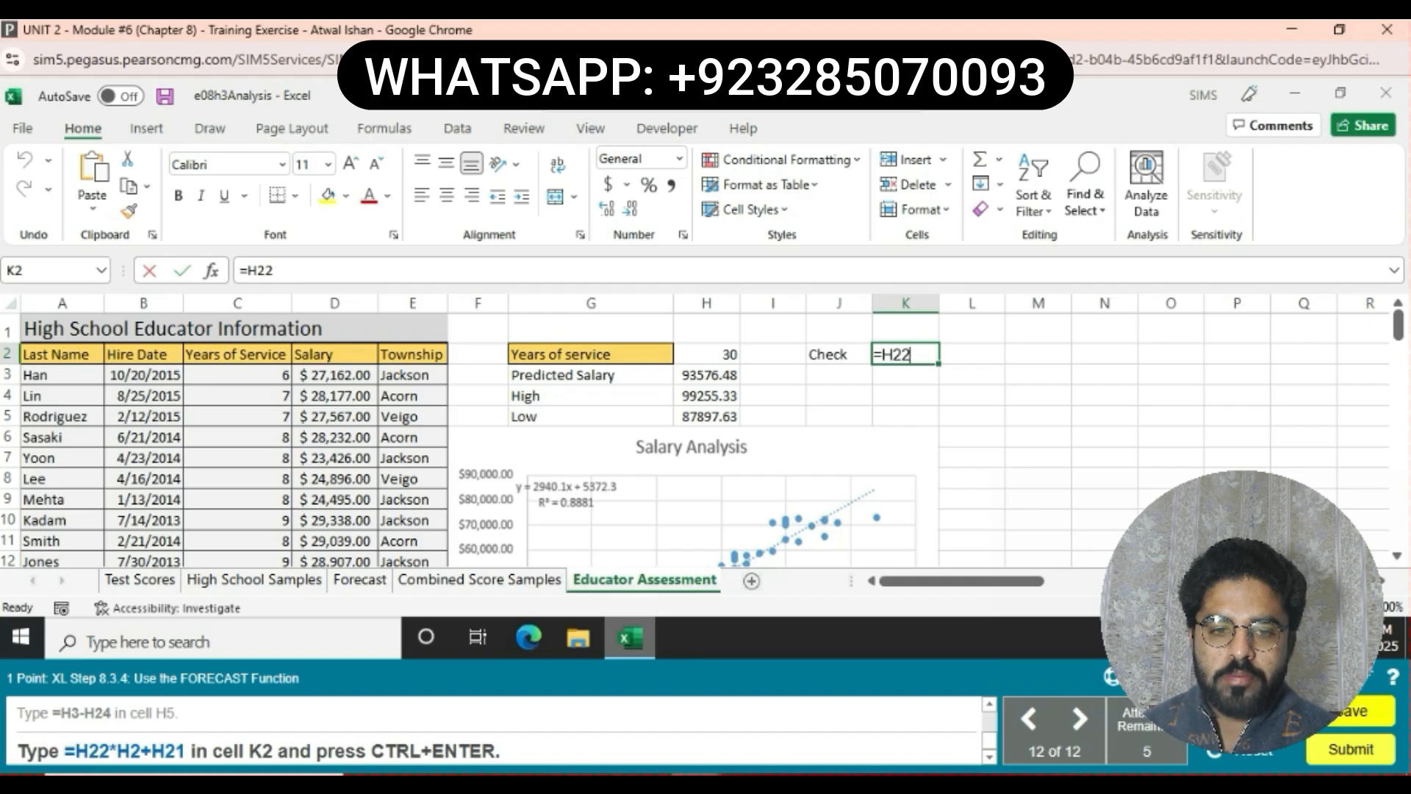
type("8")
key("BackSpace")
type("*")
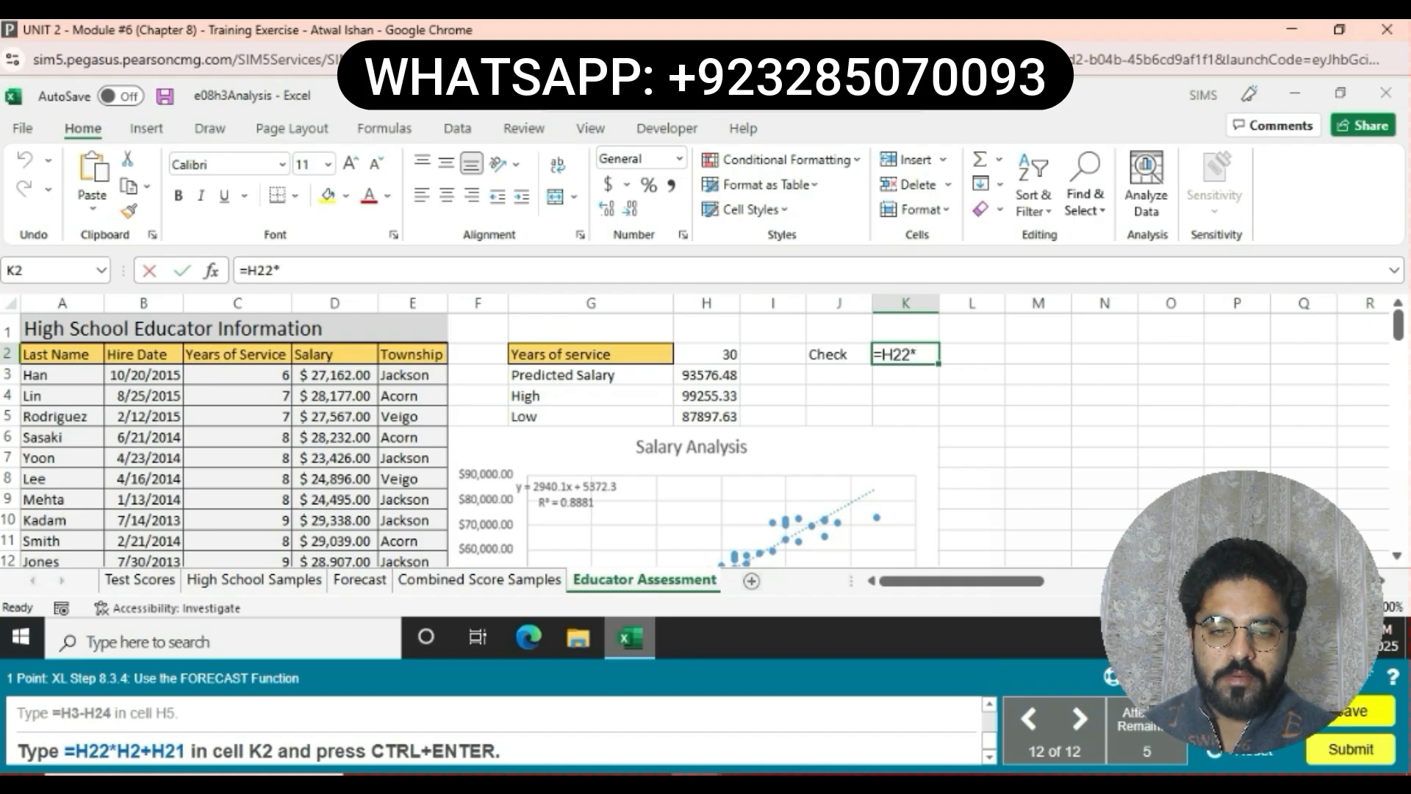
type("H2")
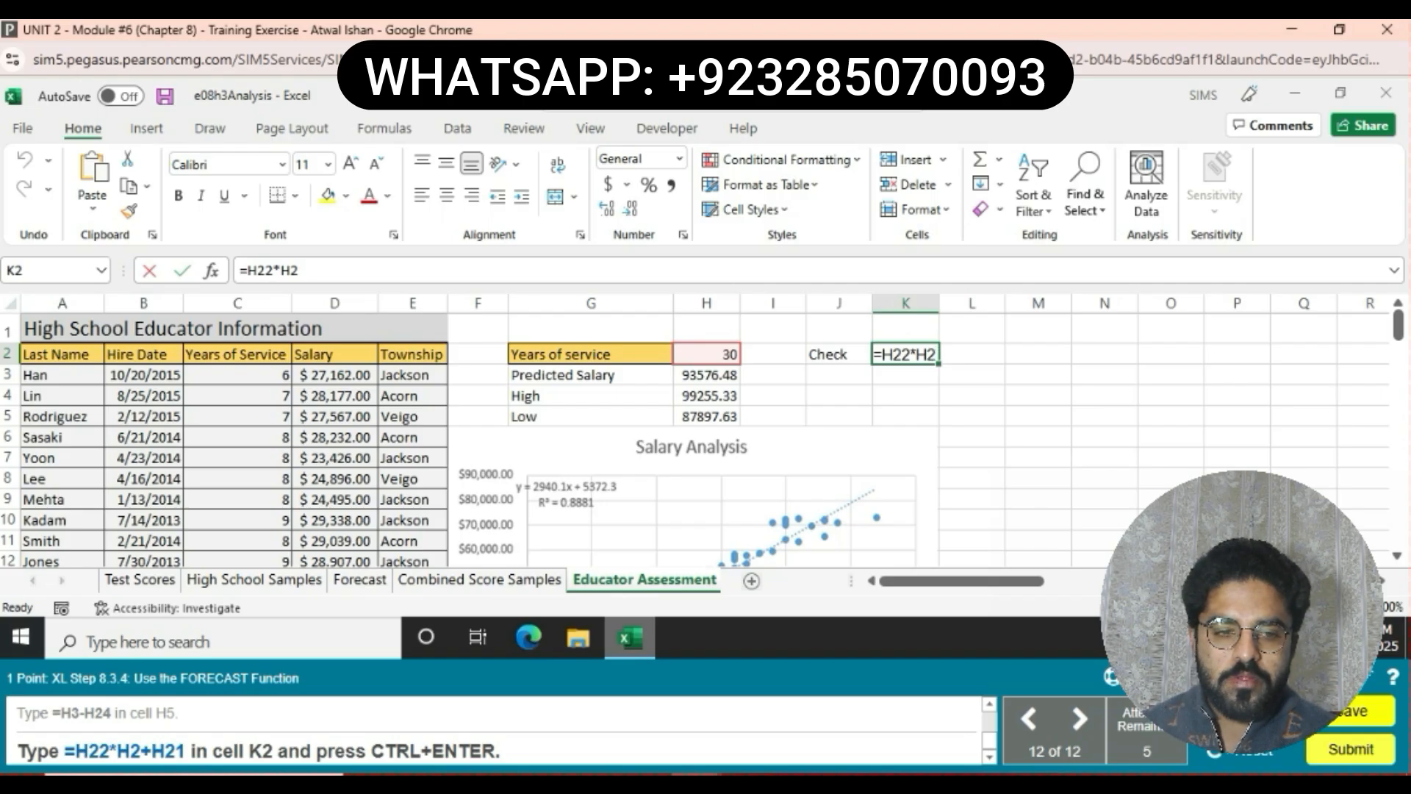
type("+")
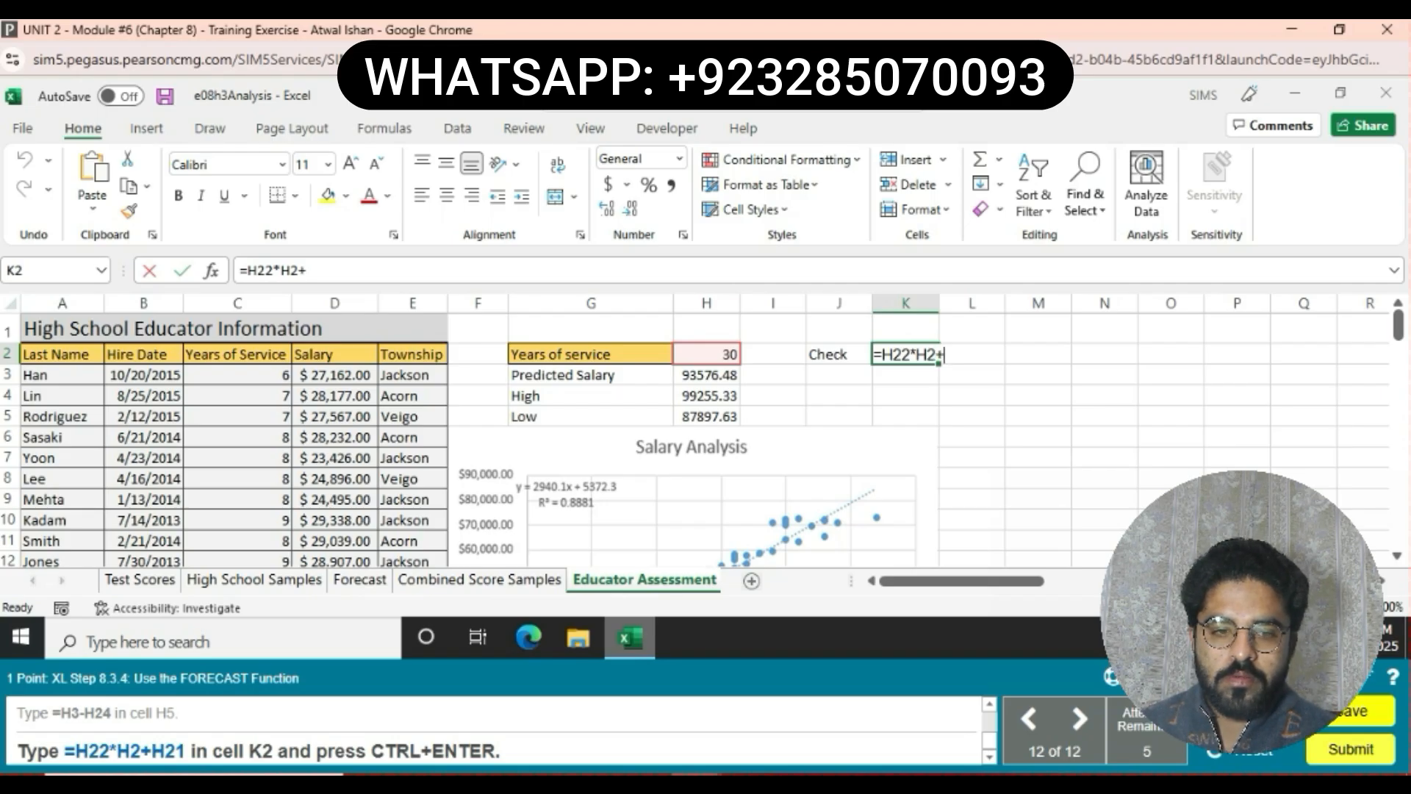
type("H2")
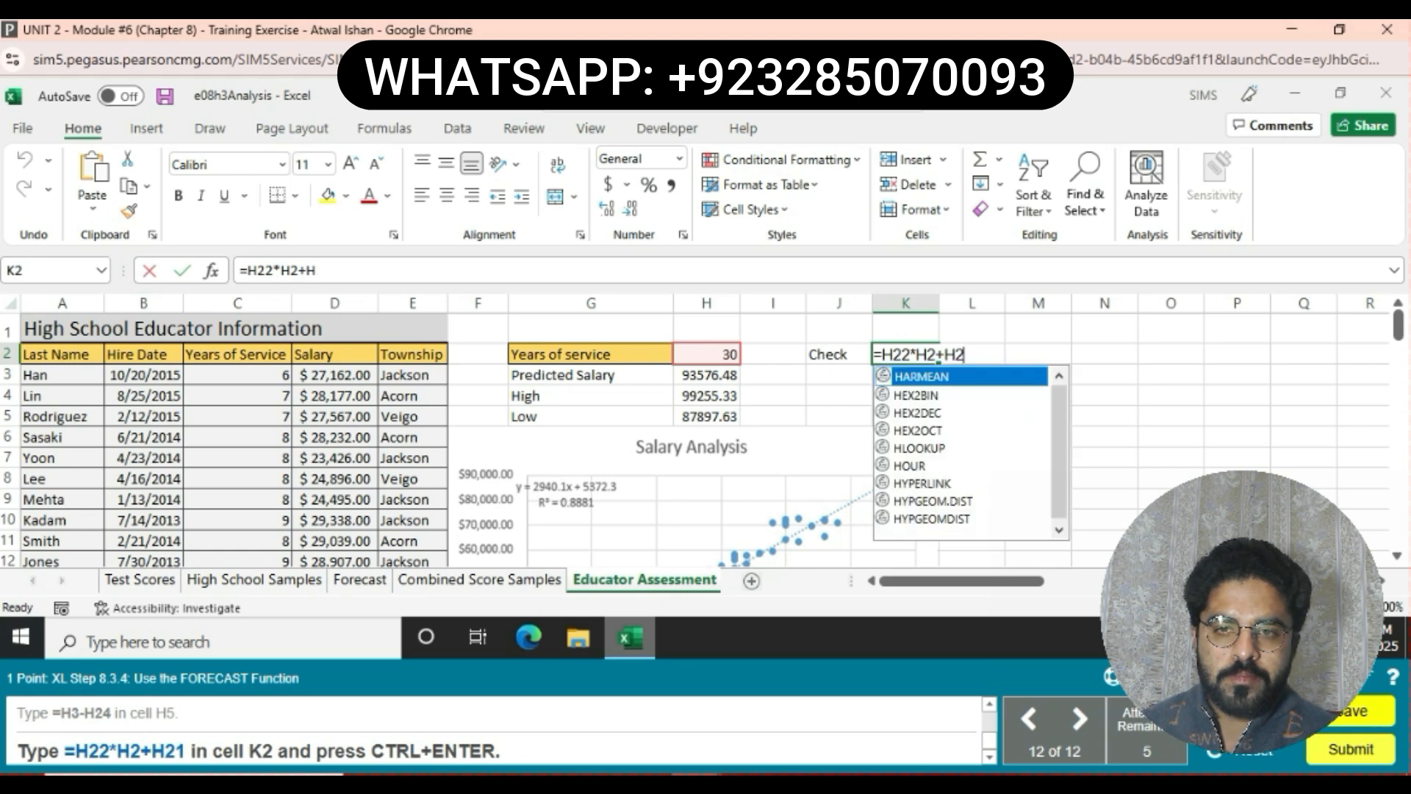
type("1")
key("ctrl+Return")
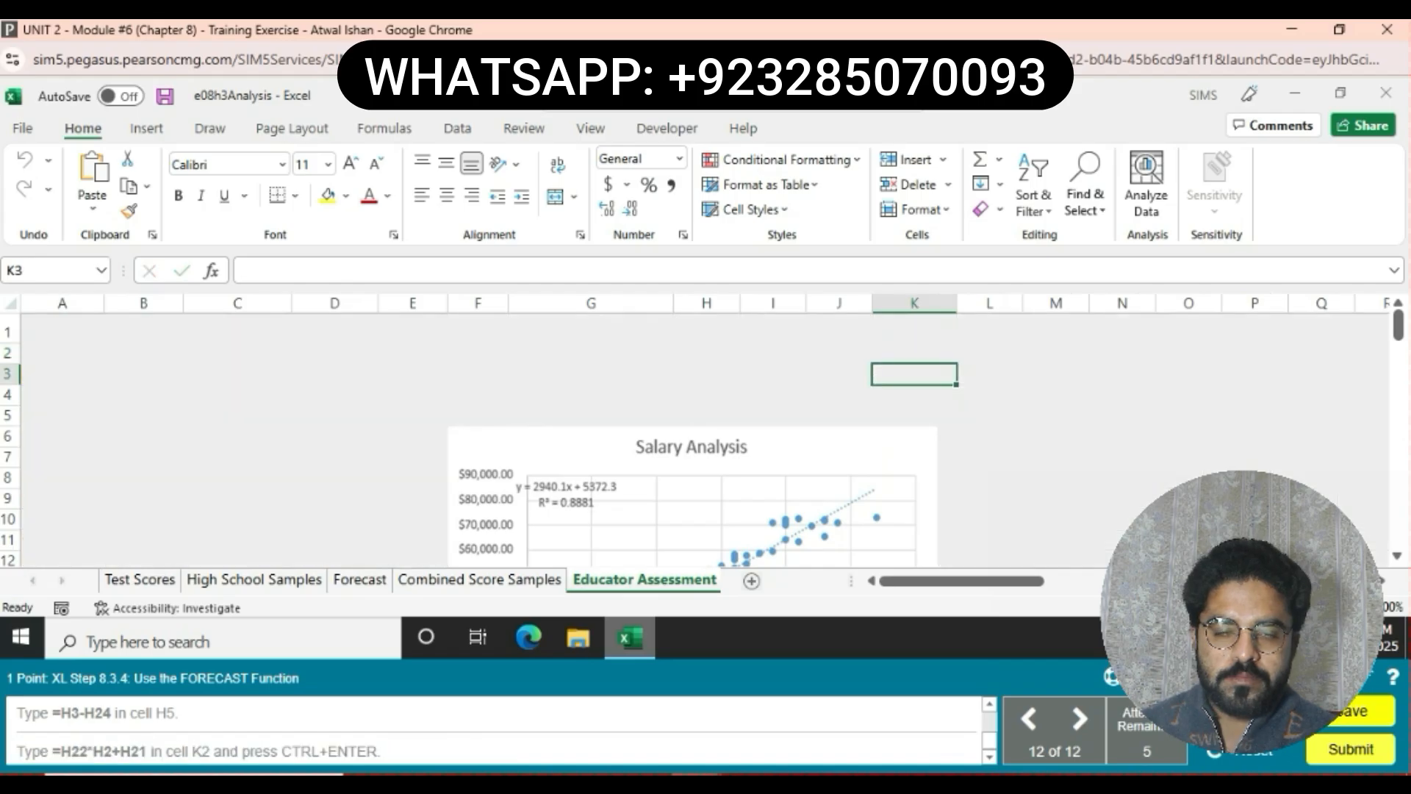